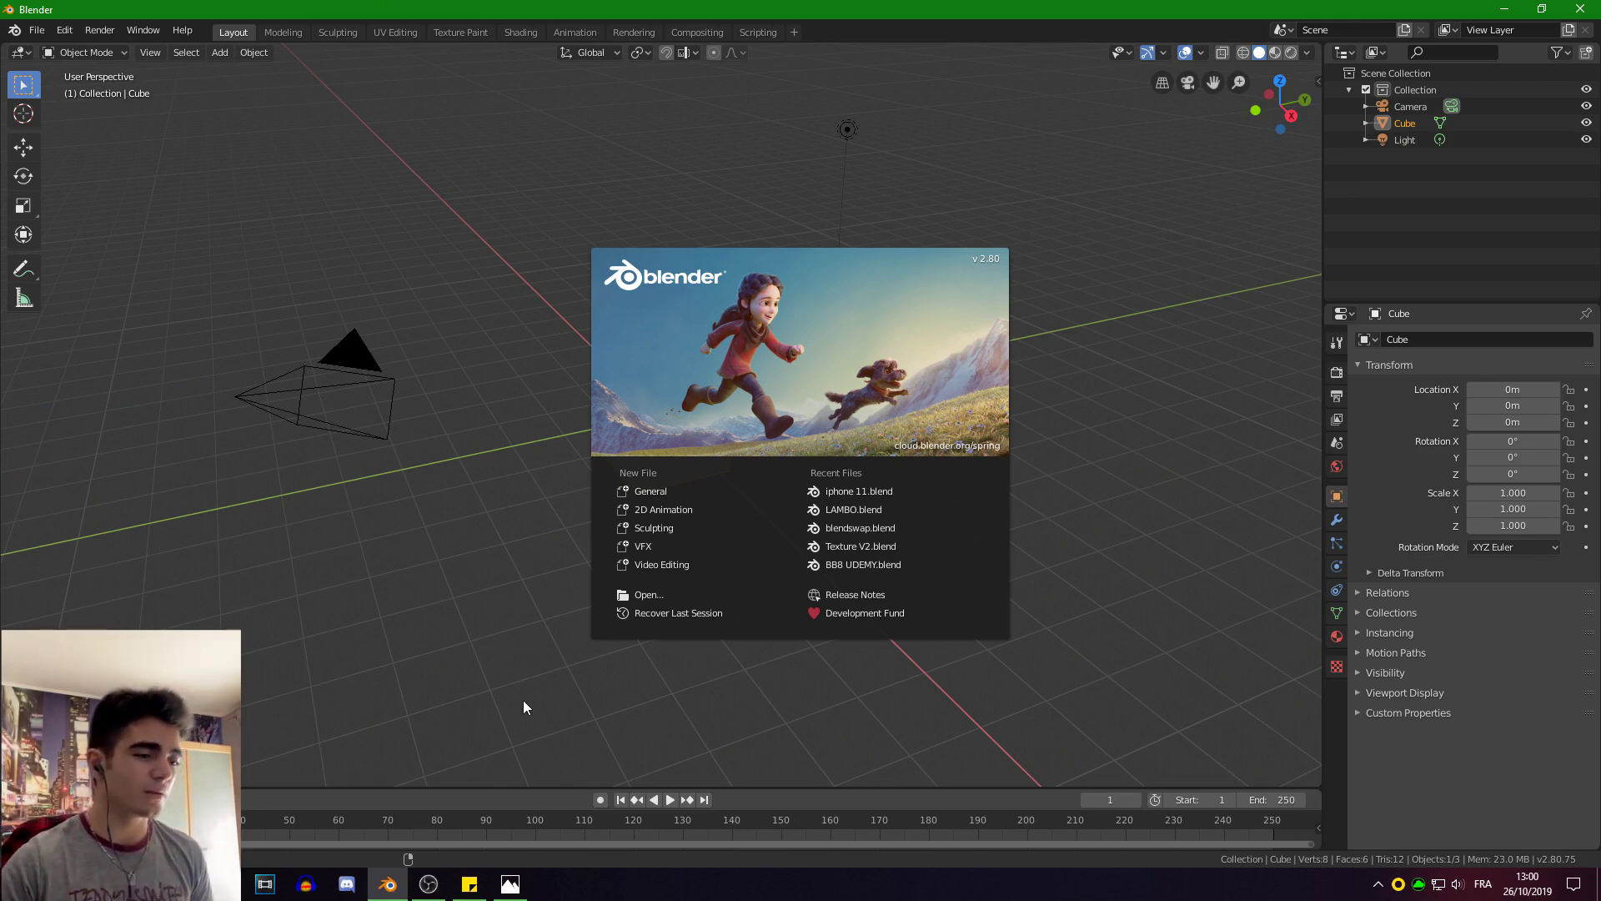
Switch to the Photos window with USB.jpg, examine the flash drive and its cap up close, and close the photo.
click(509, 884)
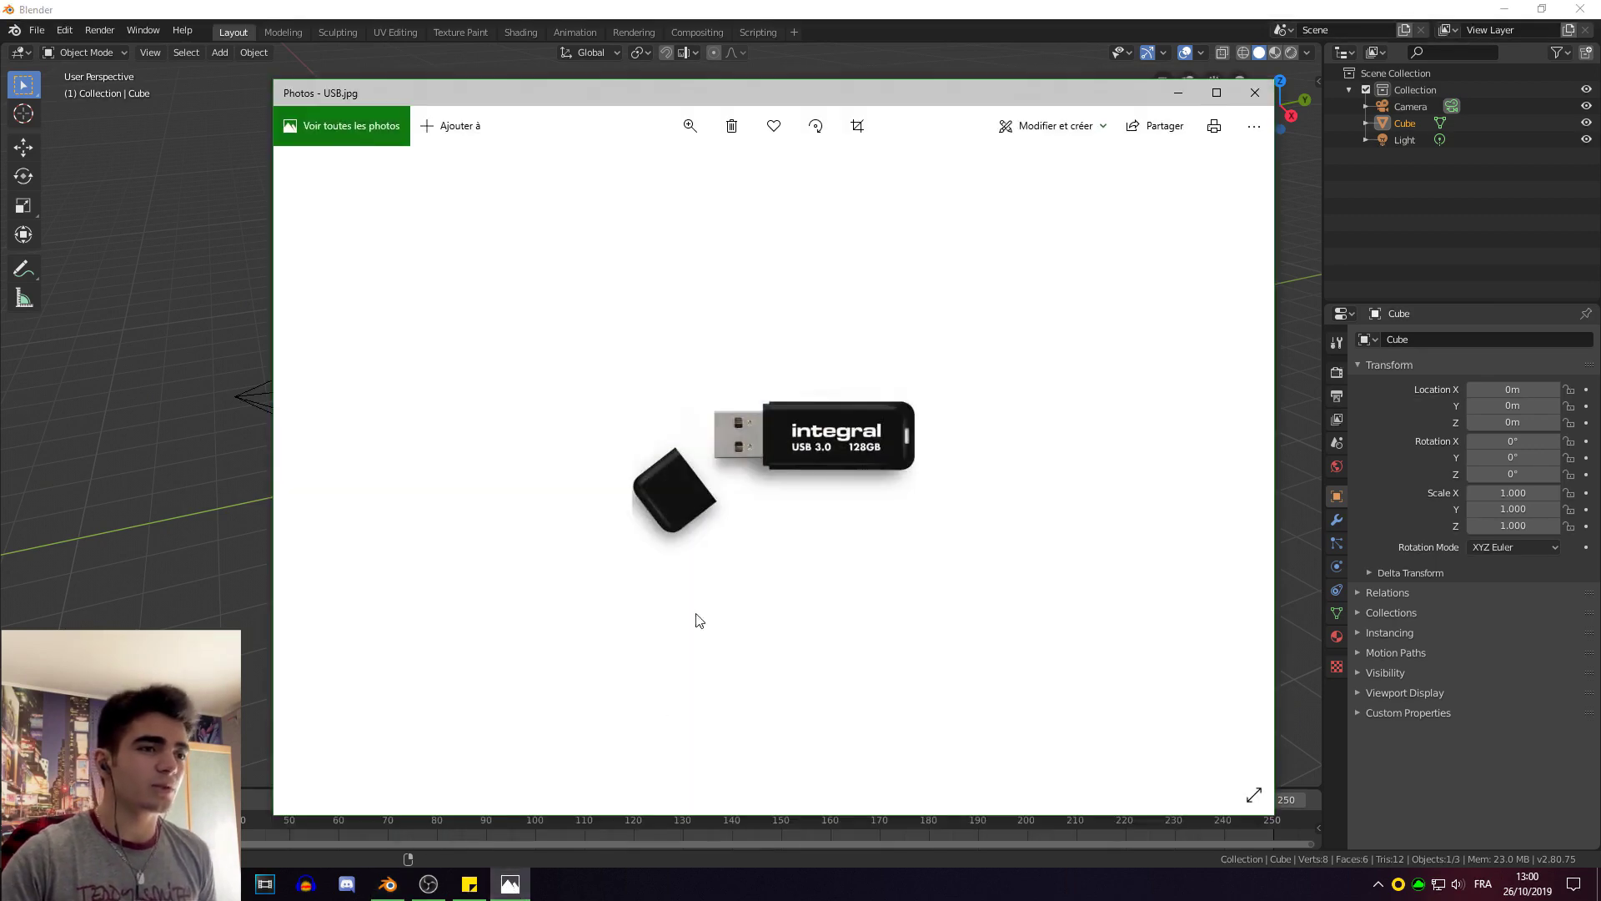
drag(597, 87, 574, 54)
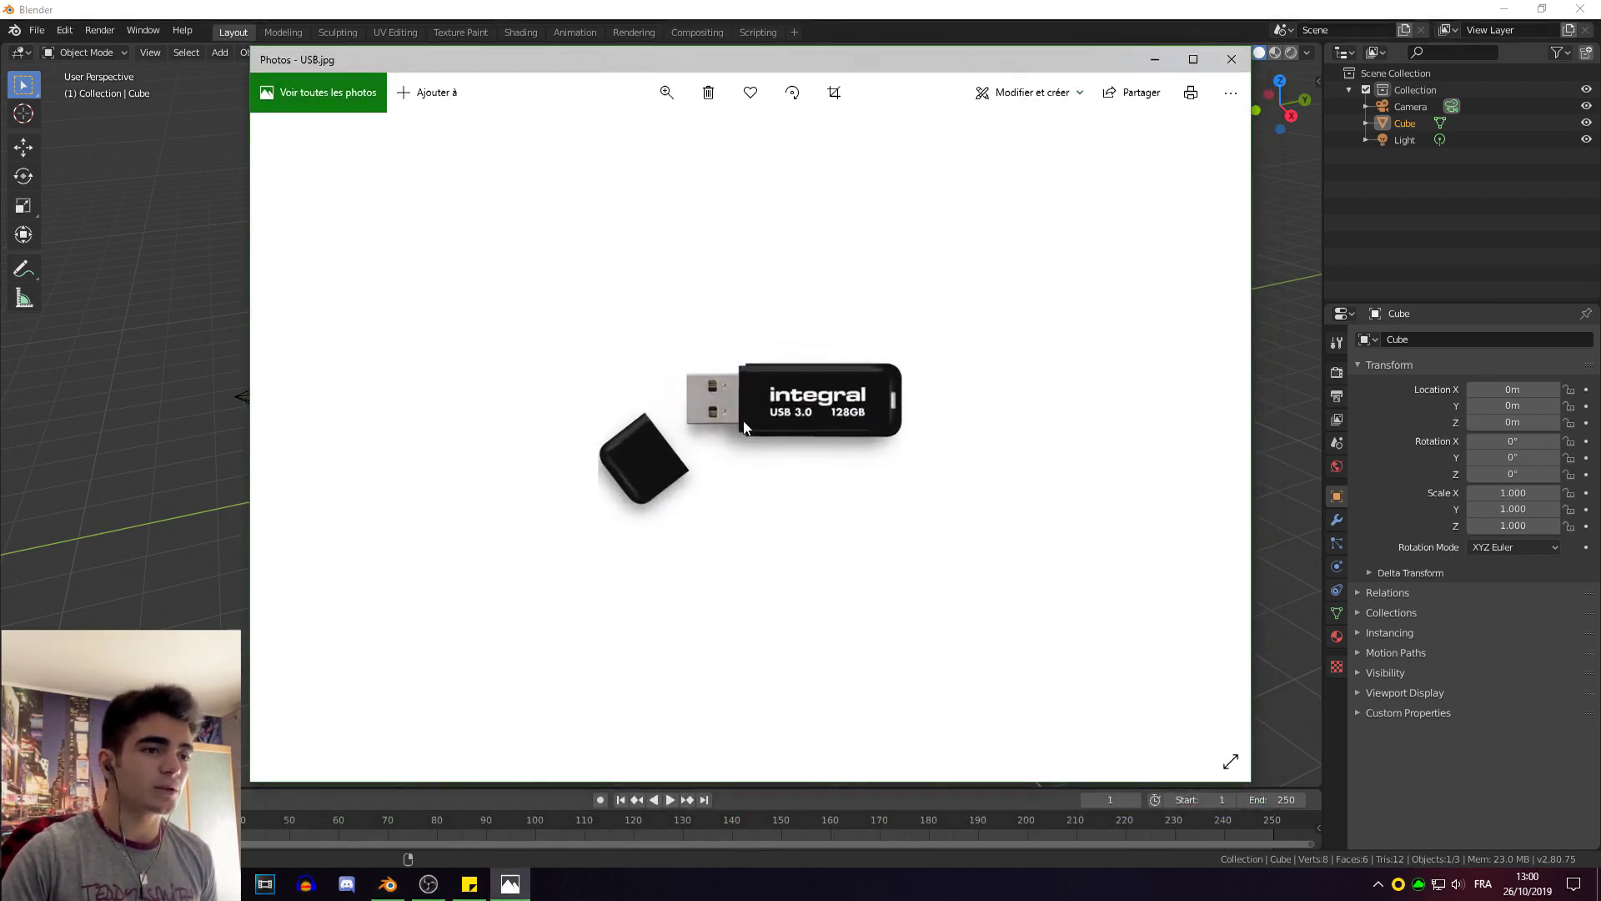
scroll(743, 422, up, 3)
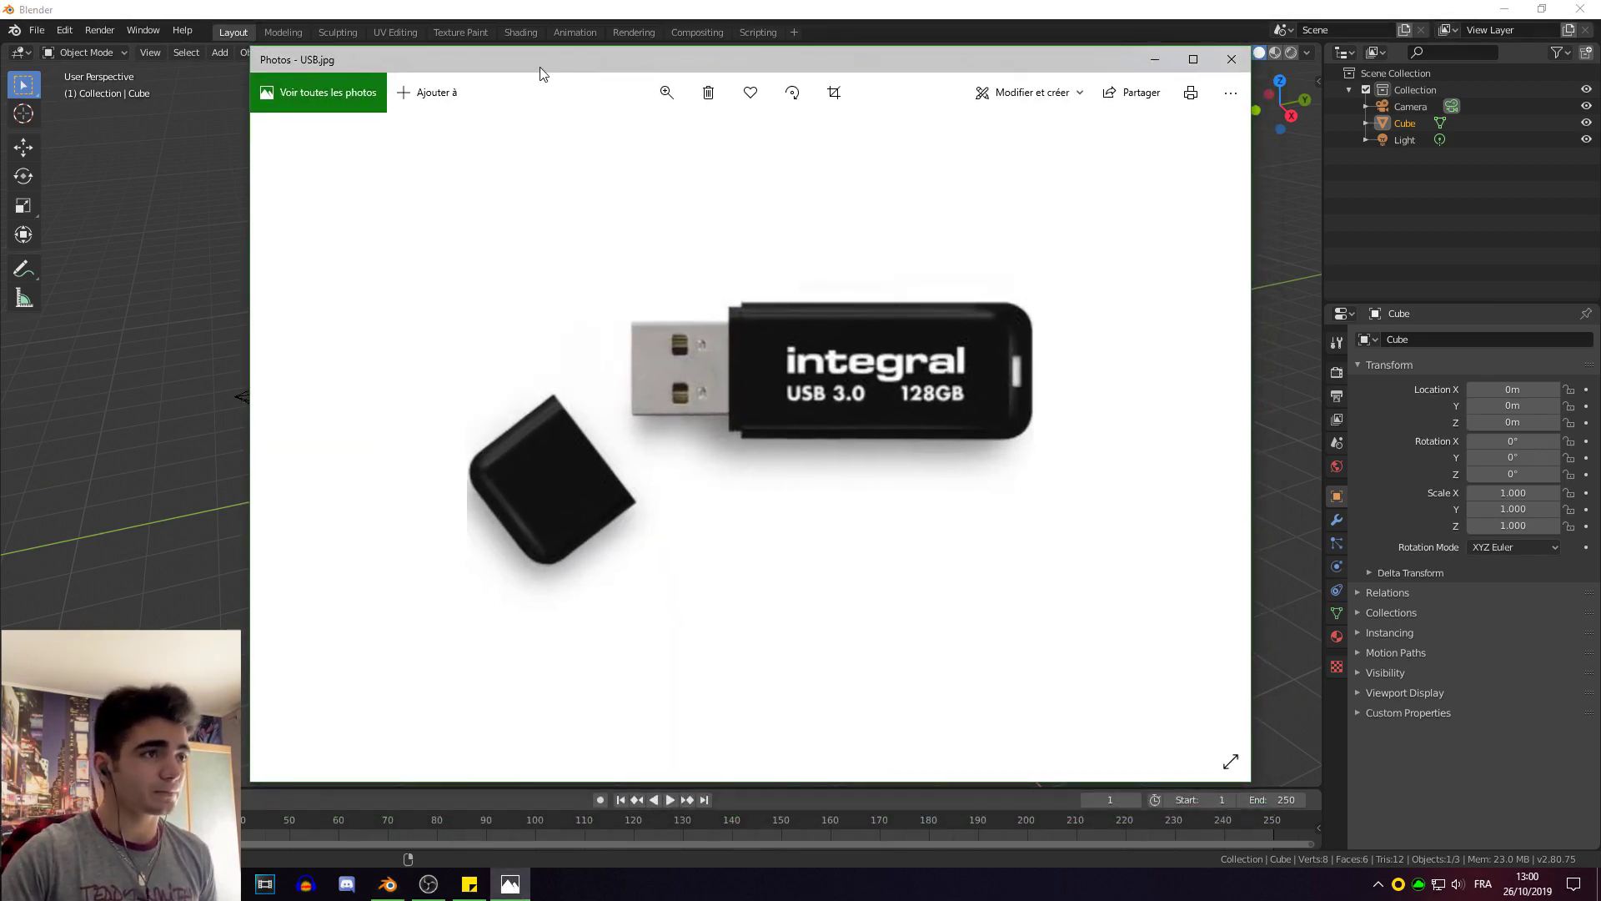
drag(540, 74, 524, 75)
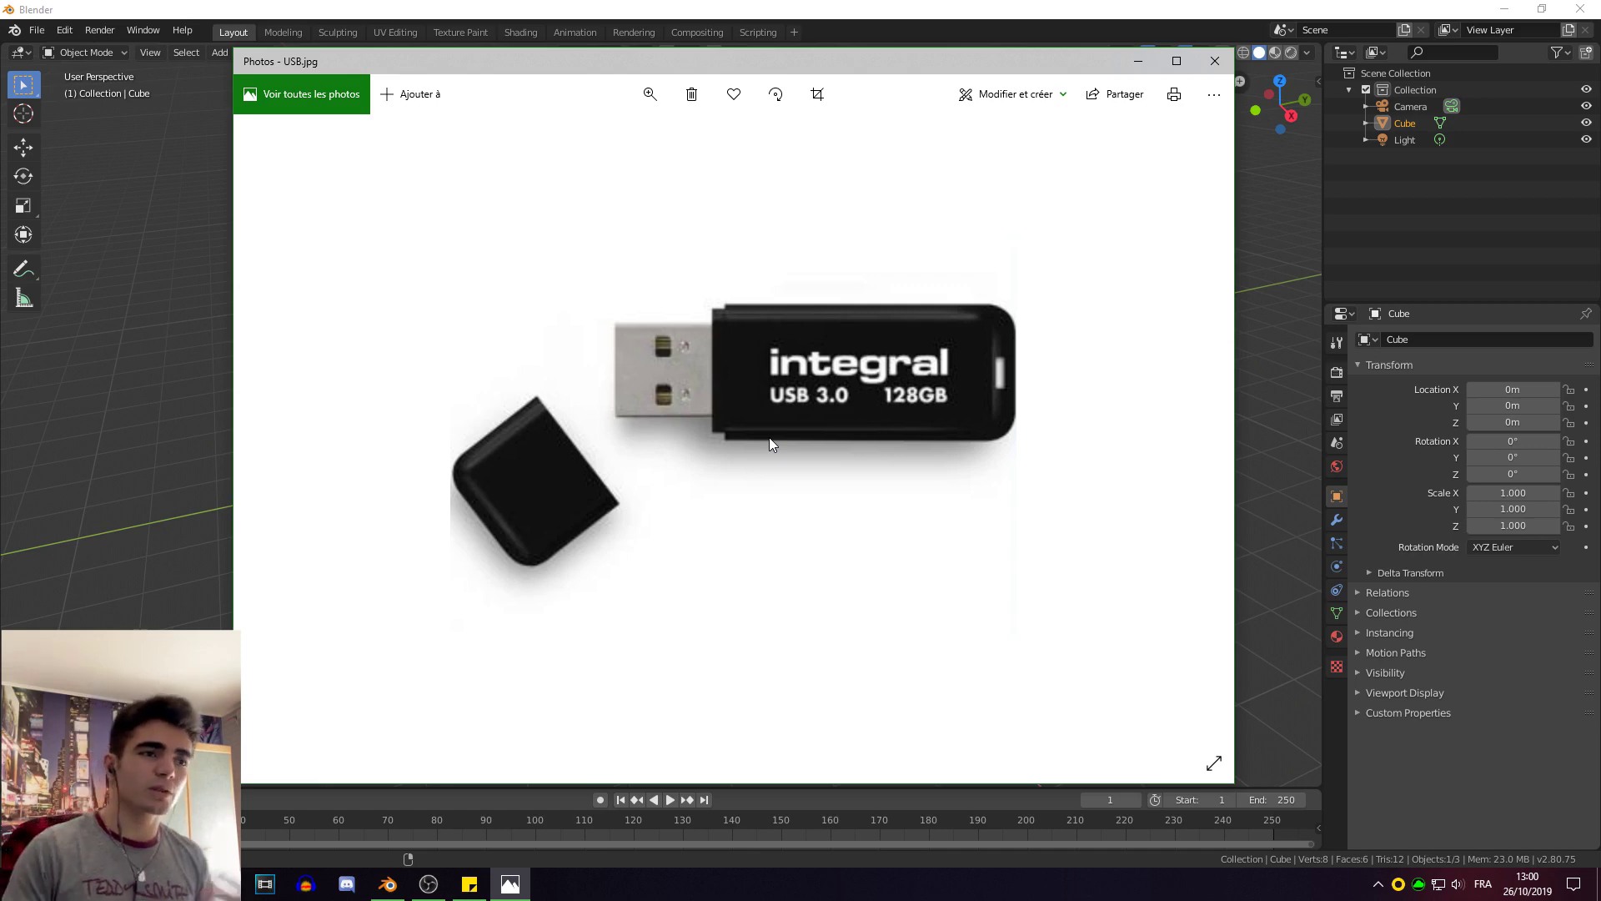
scroll(816, 375, down, 2)
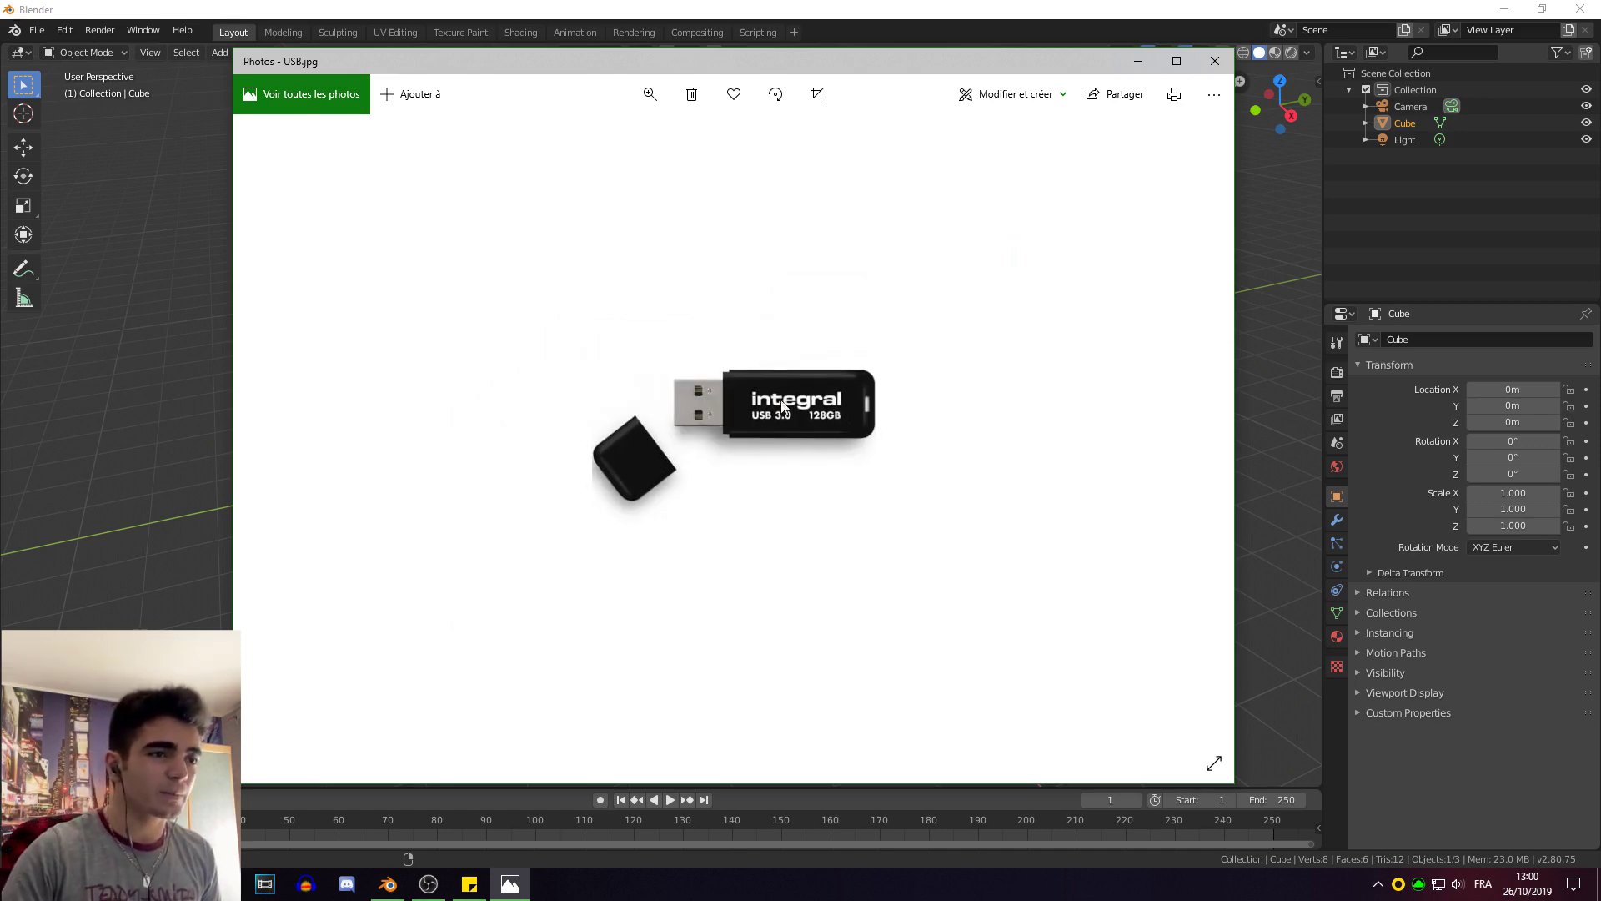
click(1215, 60)
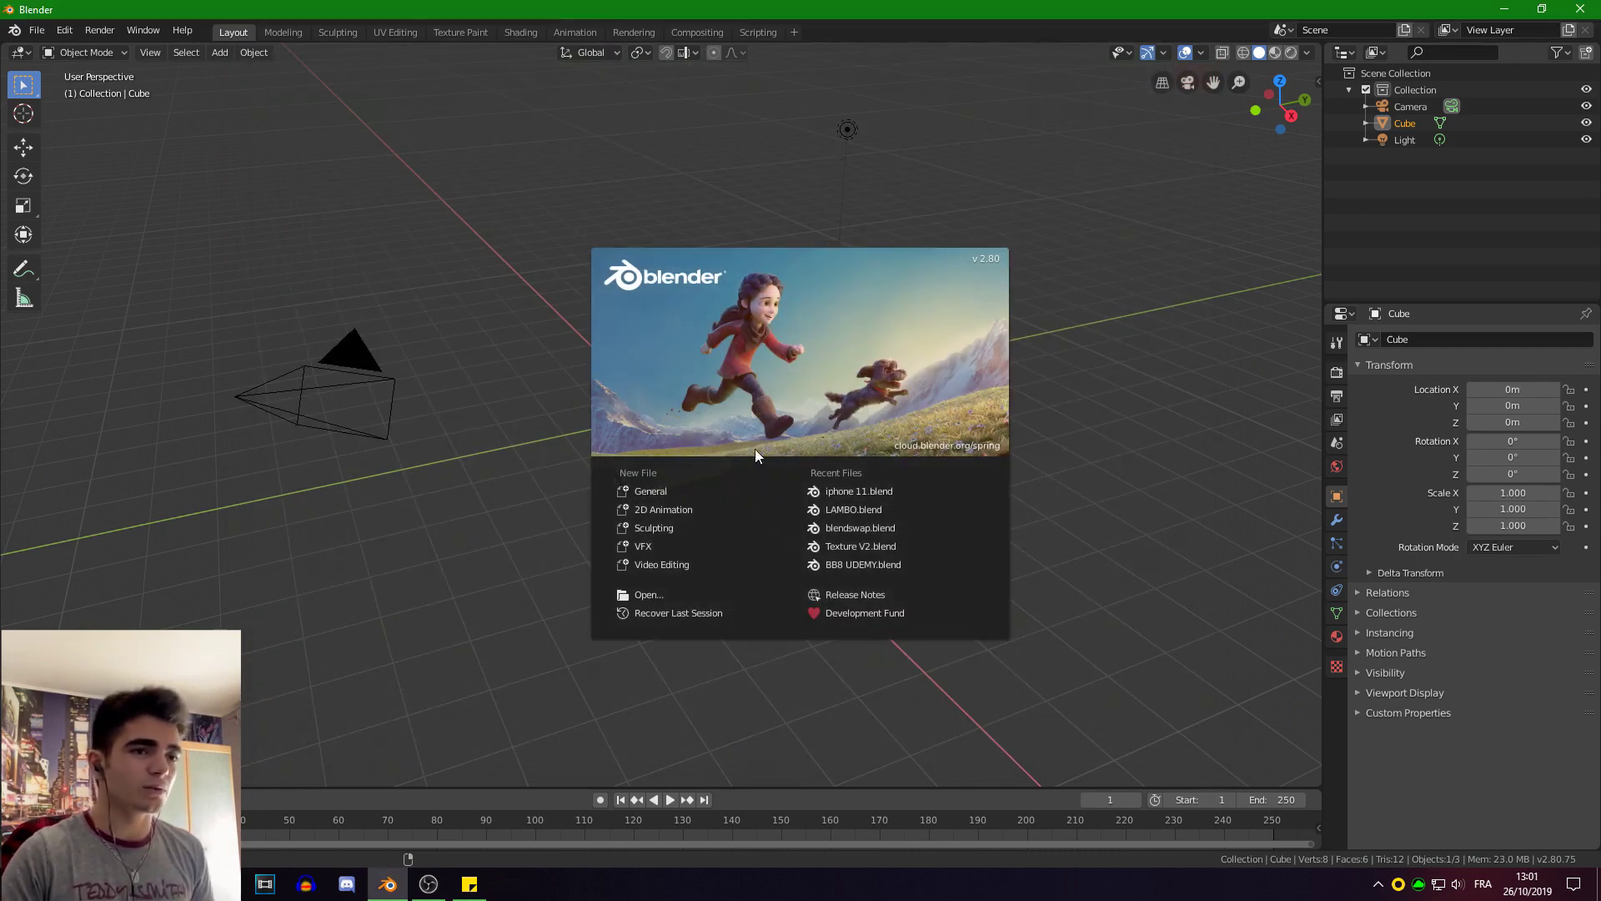
Dismiss the Blender splash screen to get to the default cube scene.
click(427, 218)
middle_drag(517, 404, 531, 410)
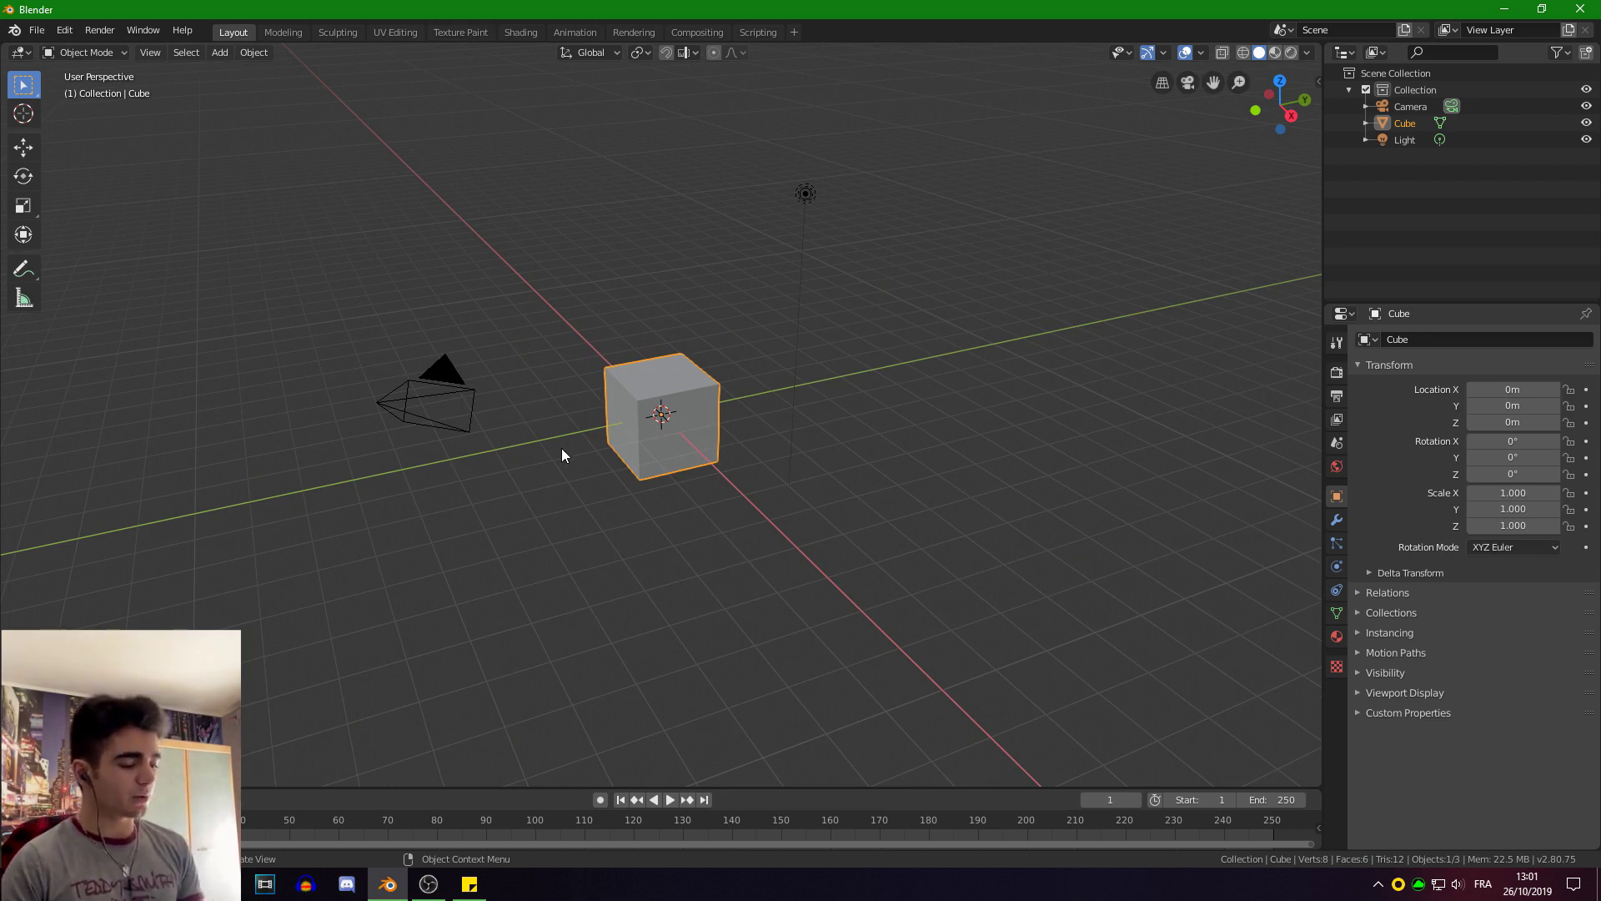
key(shift+a)
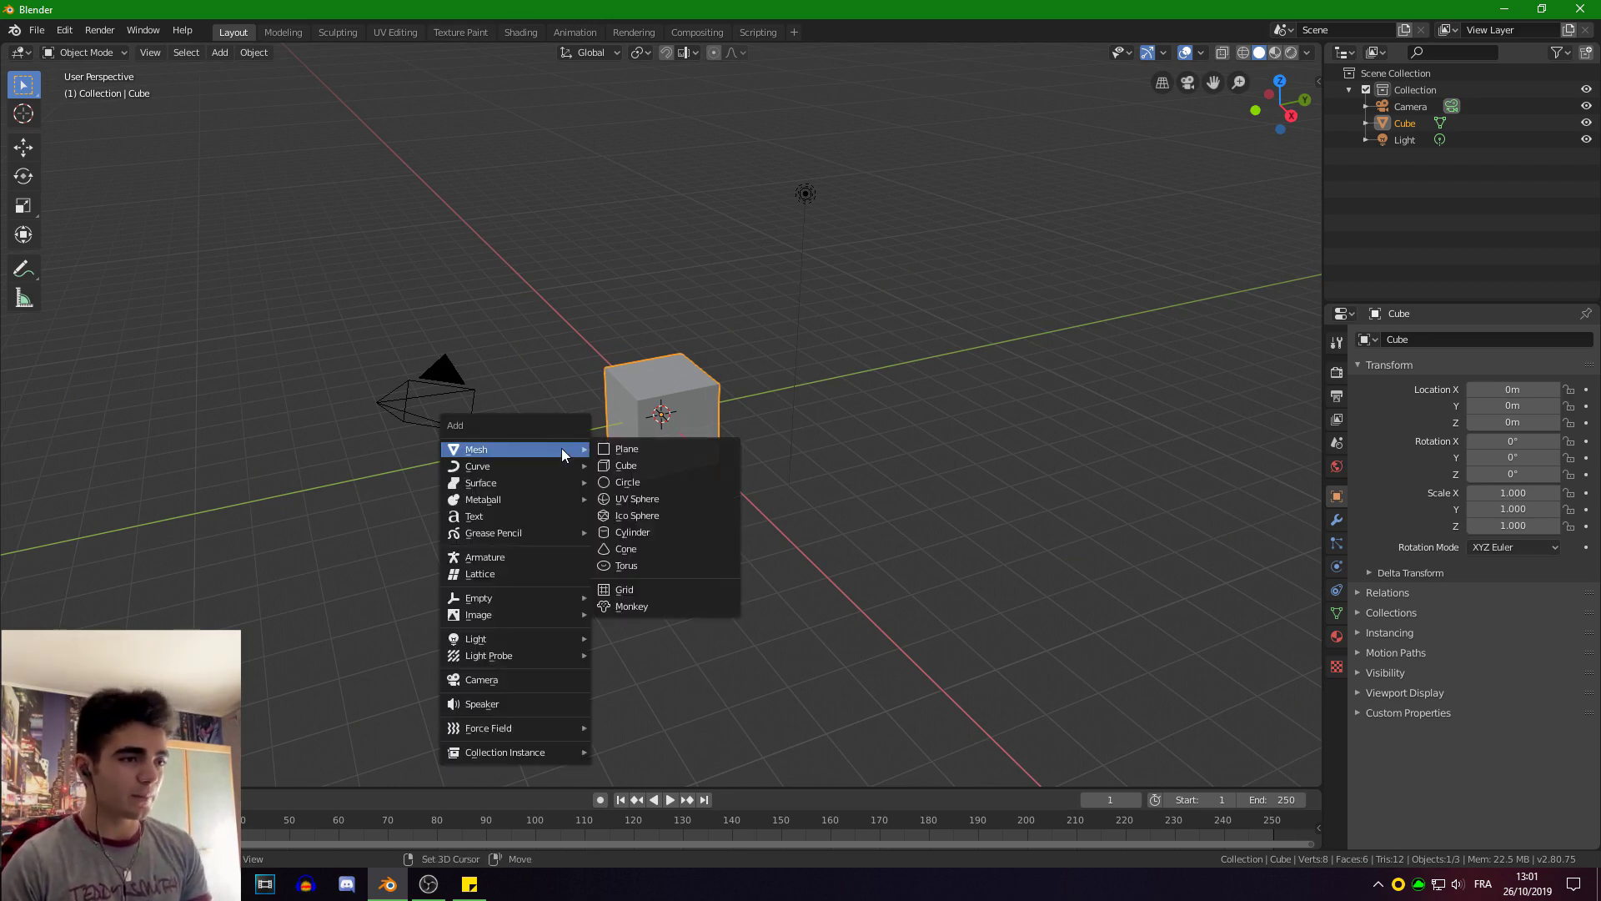
mouse_move(501, 615)
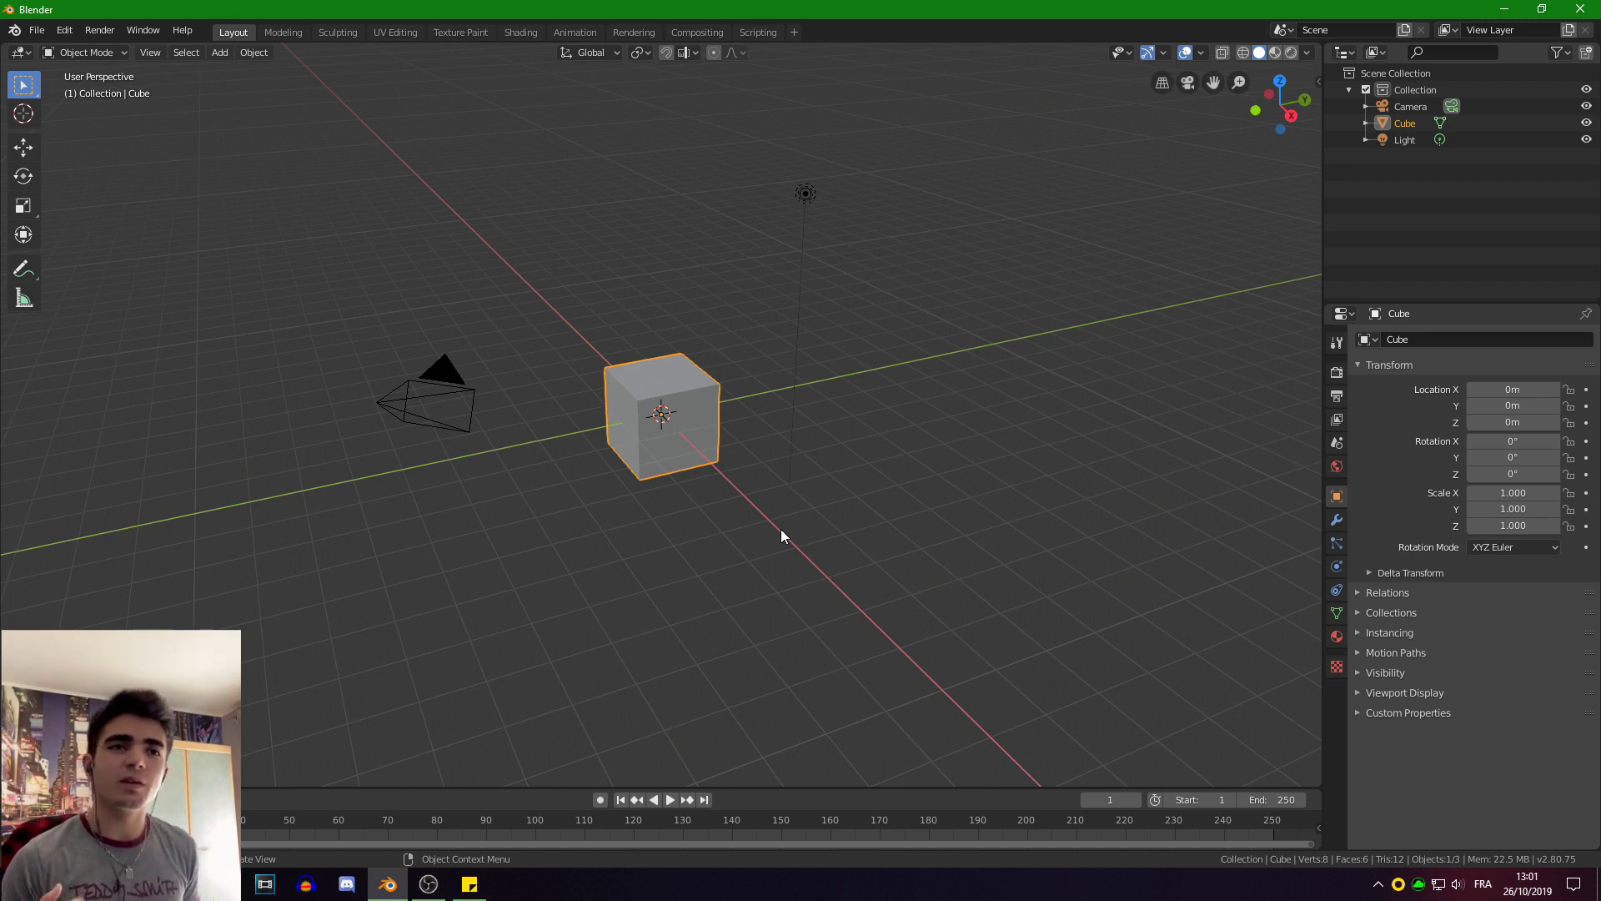
Add USB.jpg from the Ref folder as a reference image aligned to the right orthographic view.
click(1289, 112)
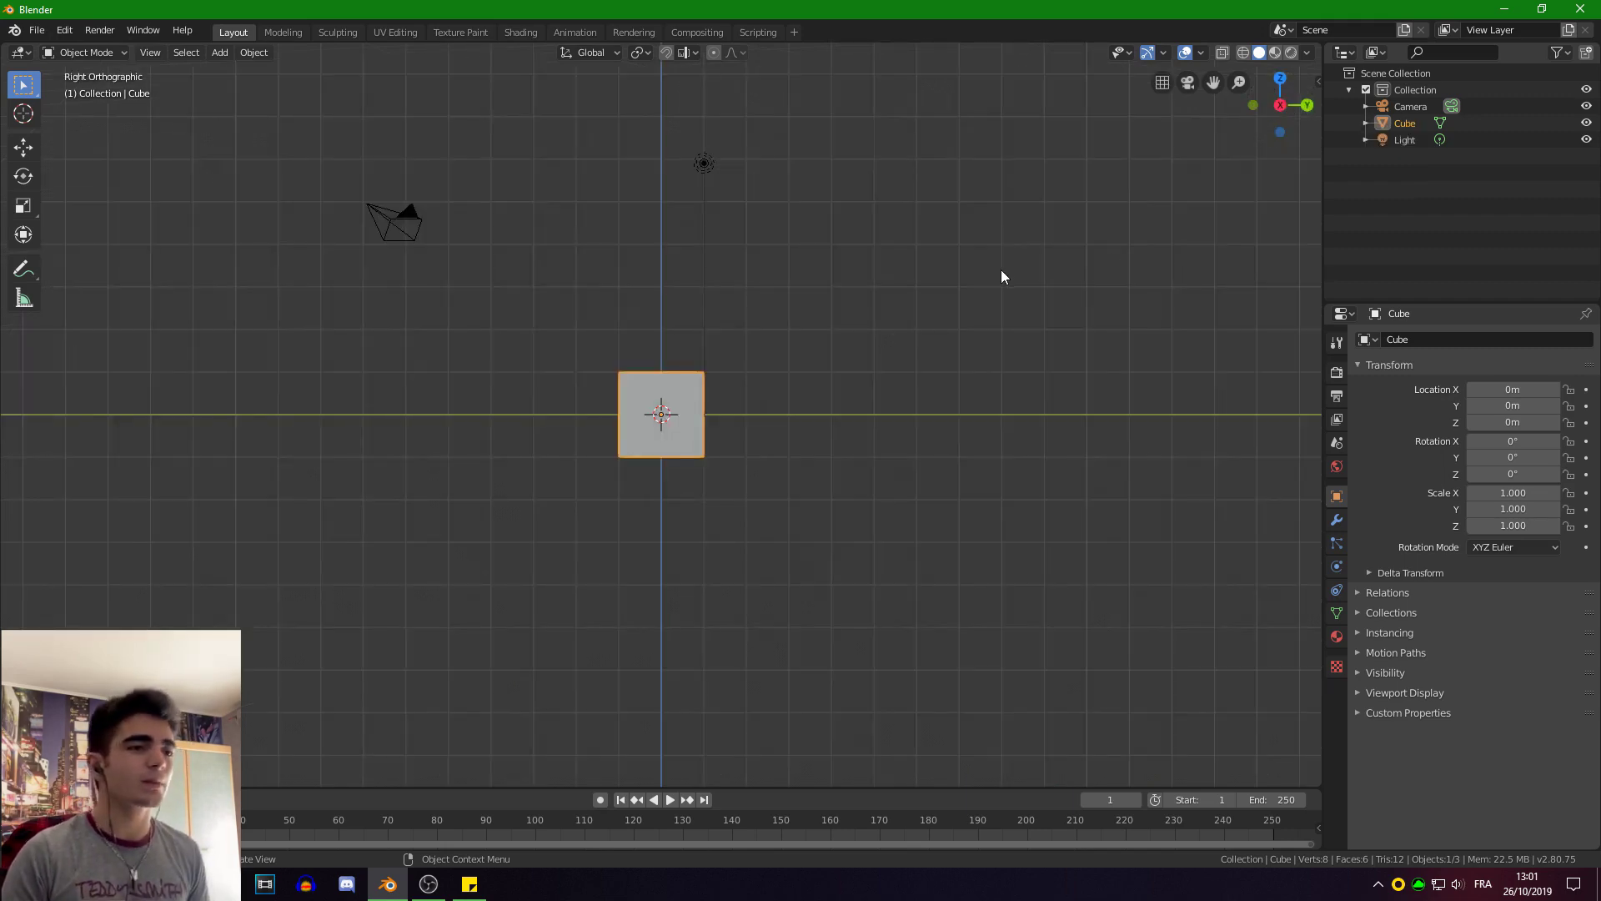
scroll(624, 342, up, 4)
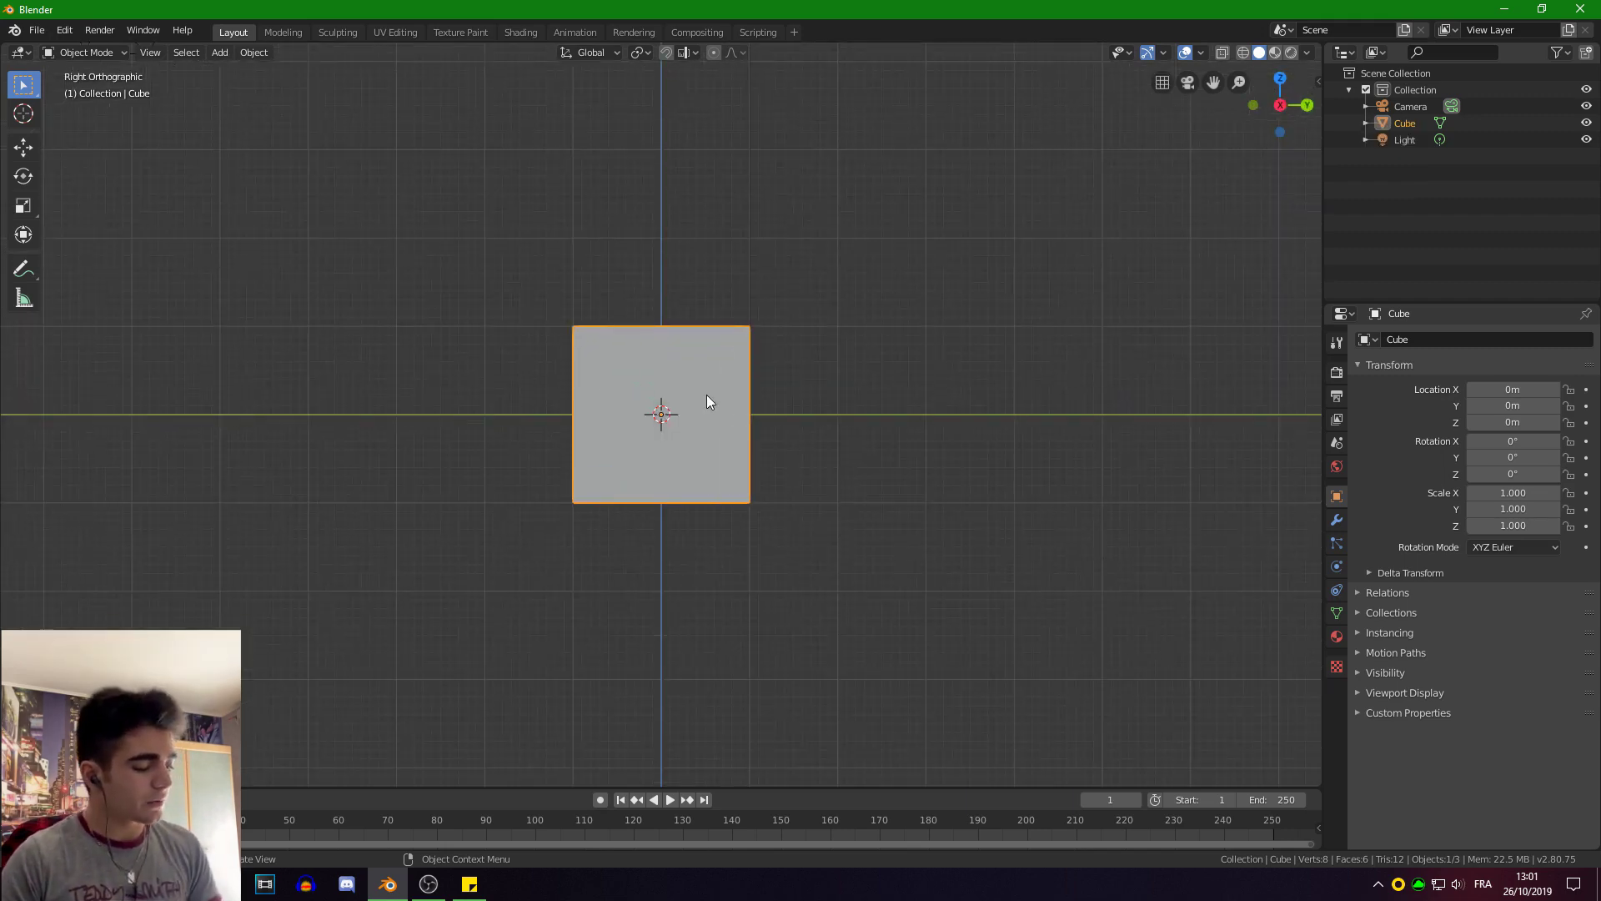
key(shift+a)
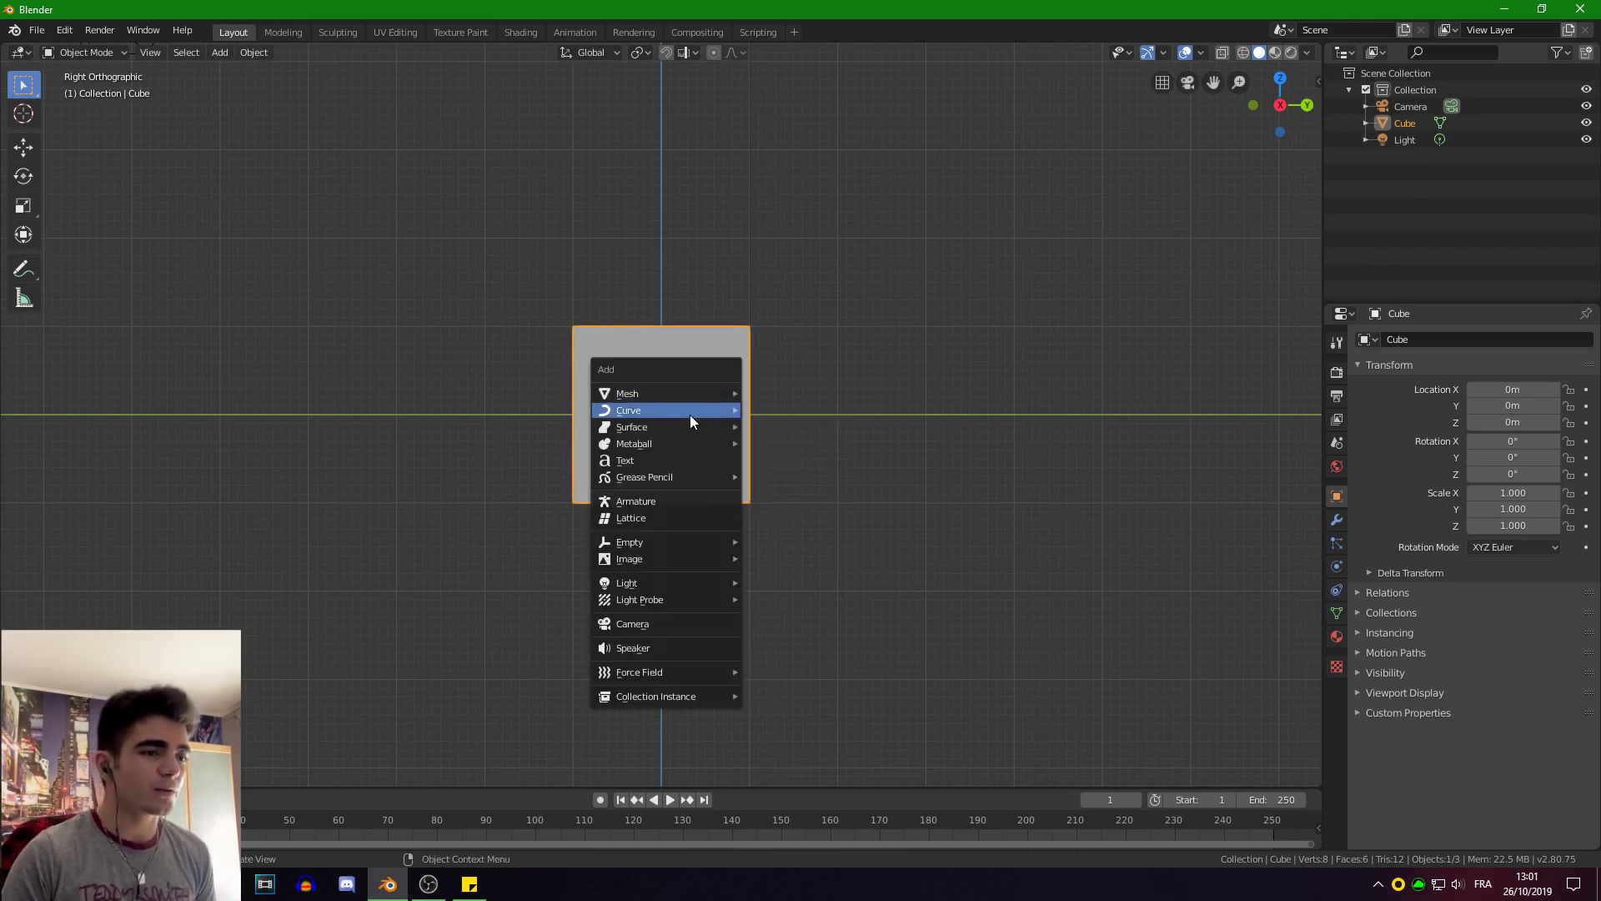
mouse_move(637, 560)
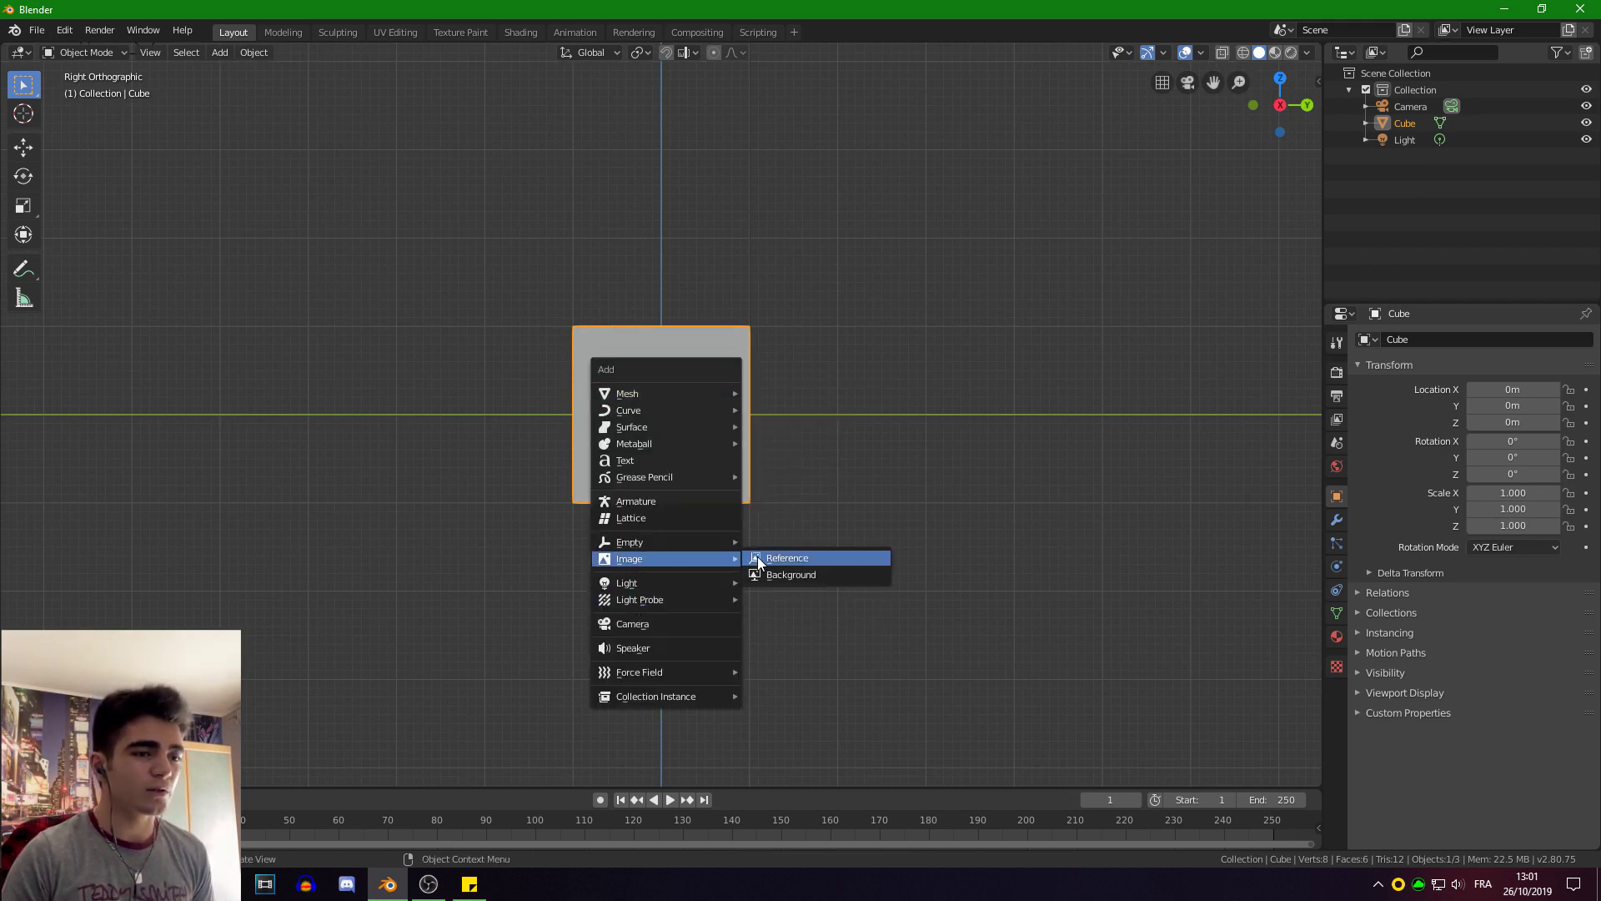
click(806, 562)
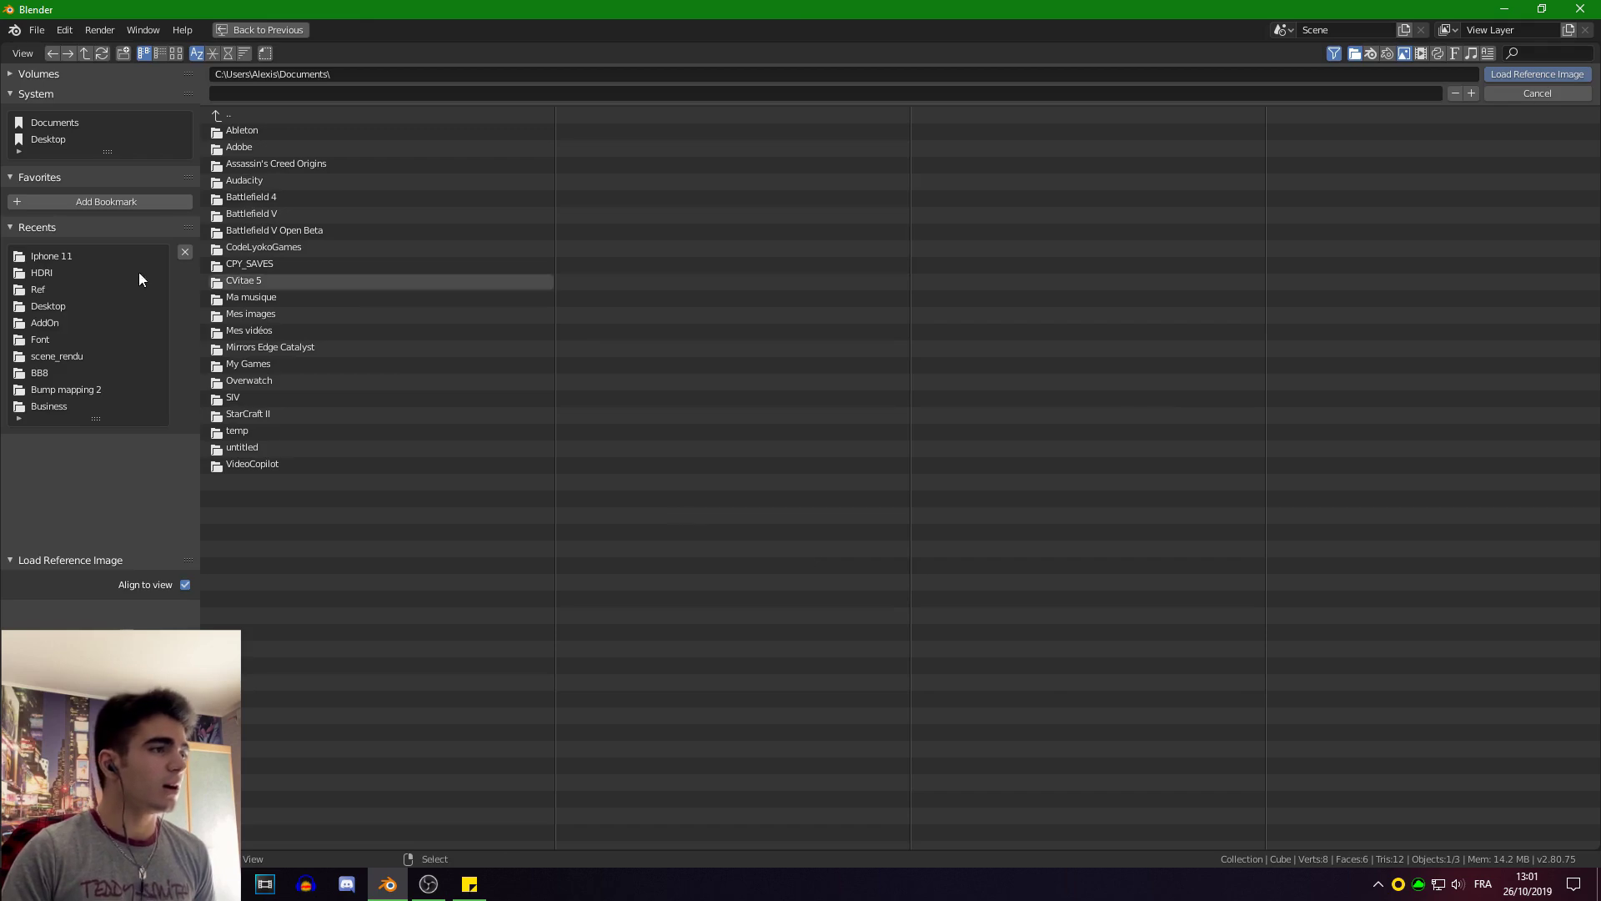
click(47, 286)
click(177, 55)
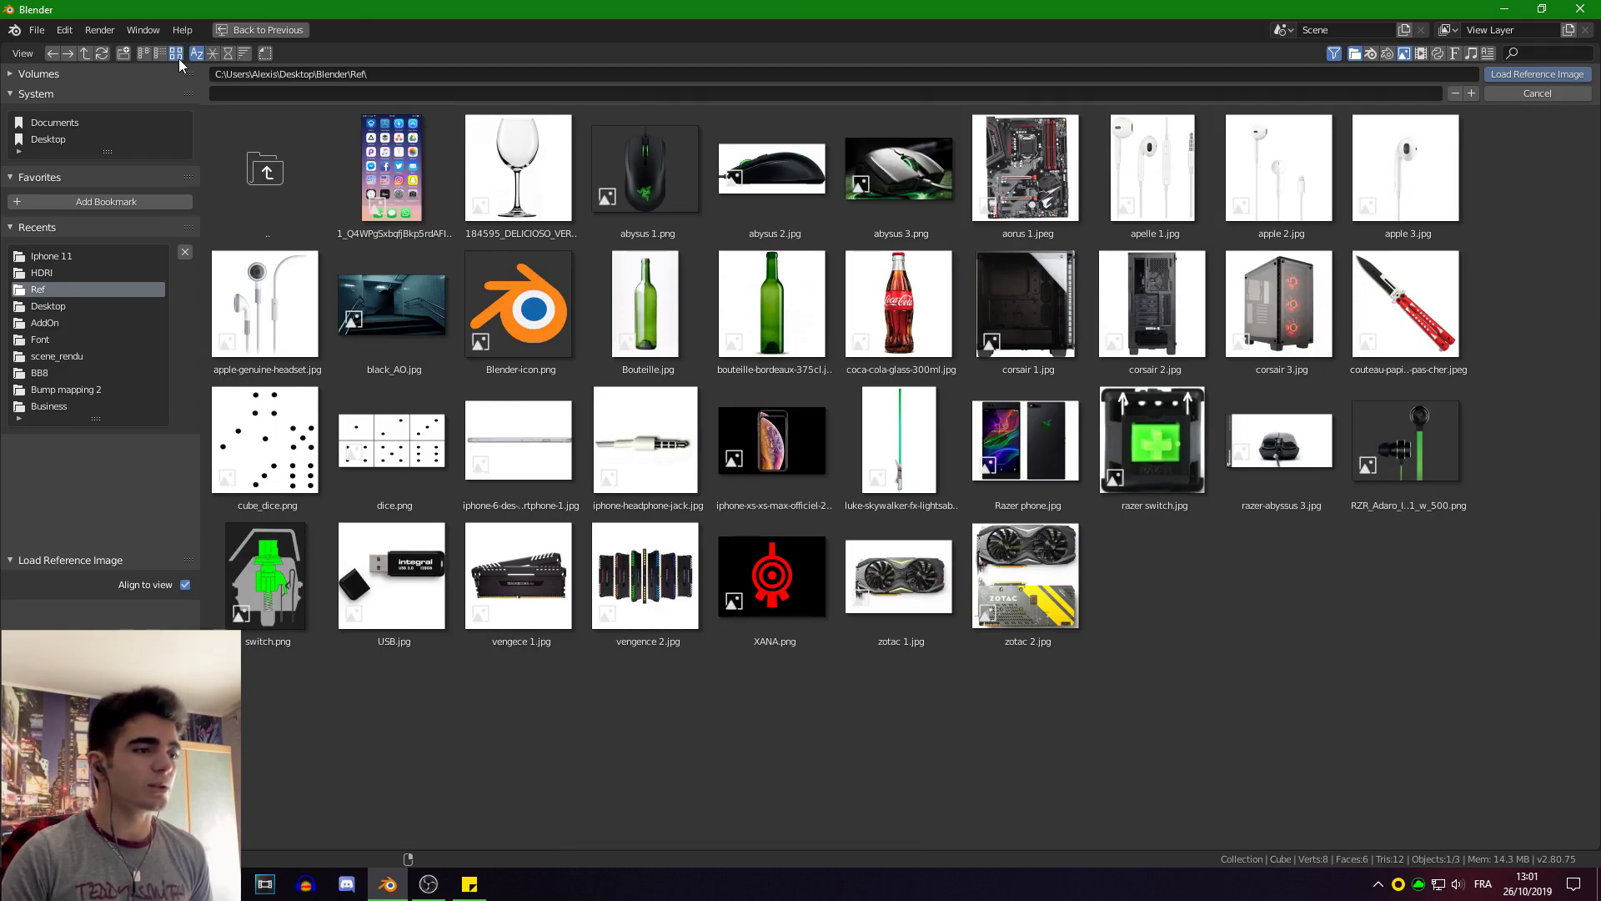
double_click(413, 552)
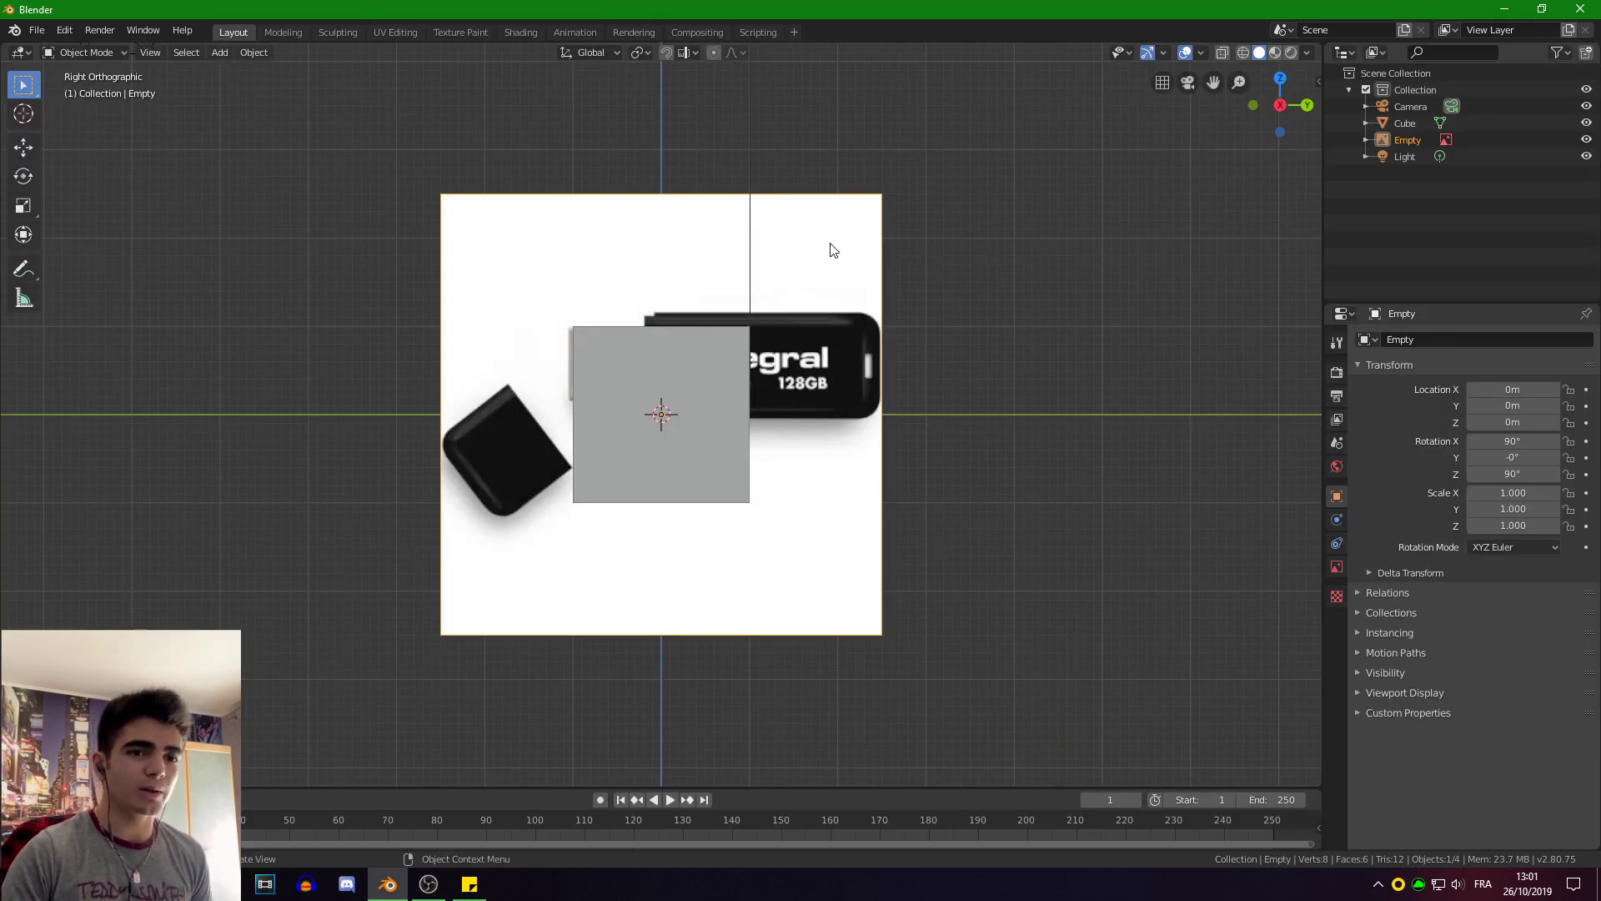
Enable Use Alpha on the reference image and set its transparency to 0.7.
click(1335, 567)
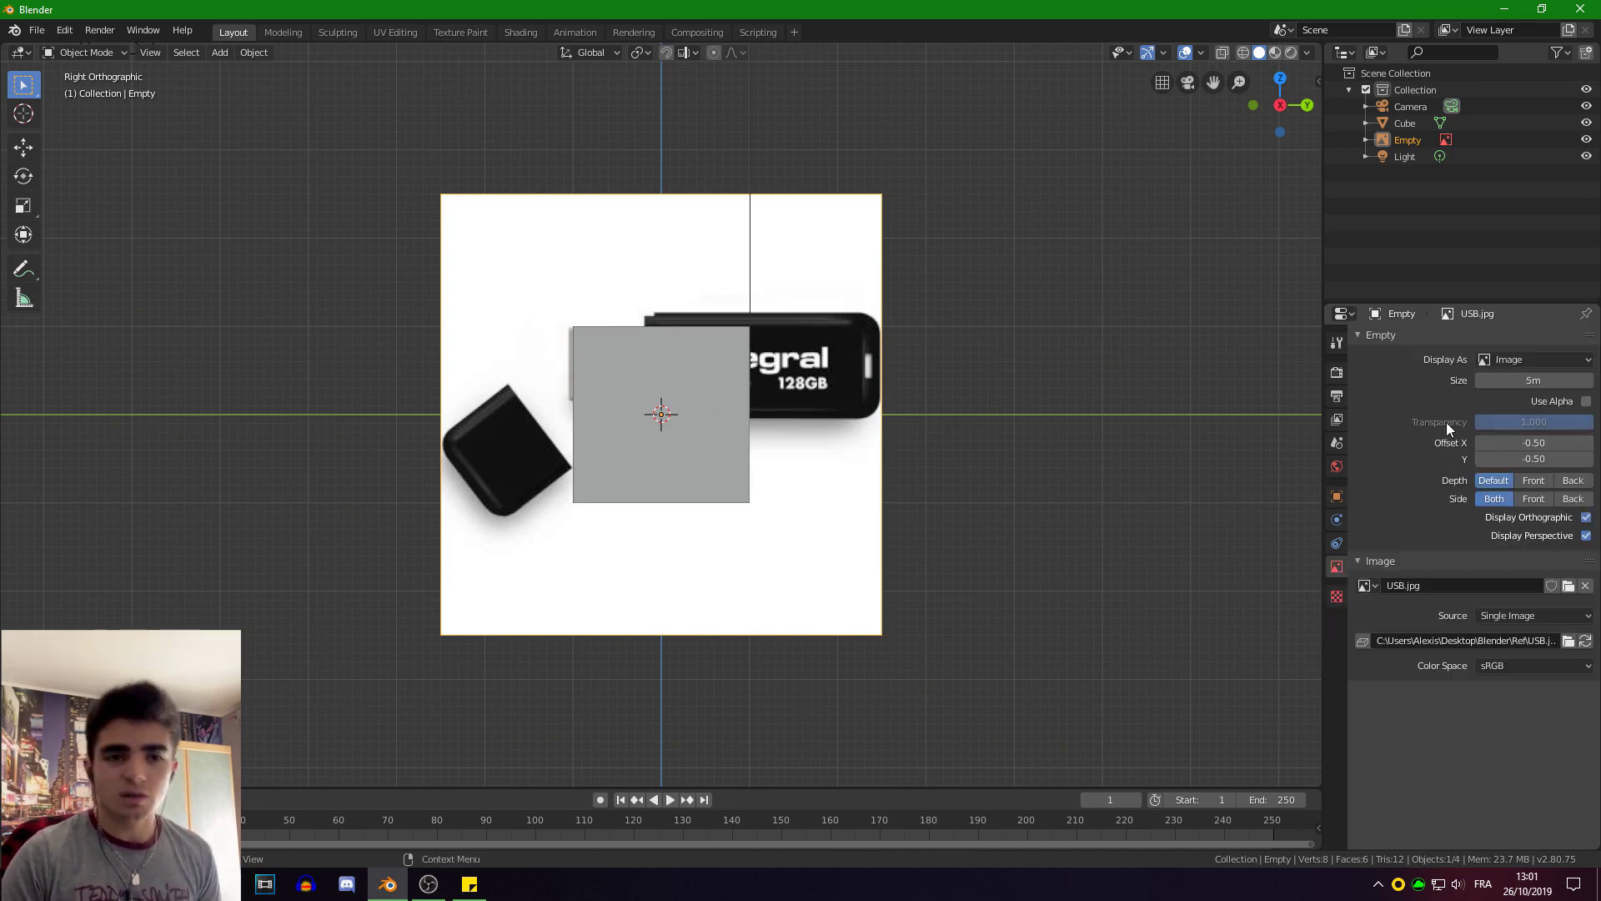
click(1586, 401)
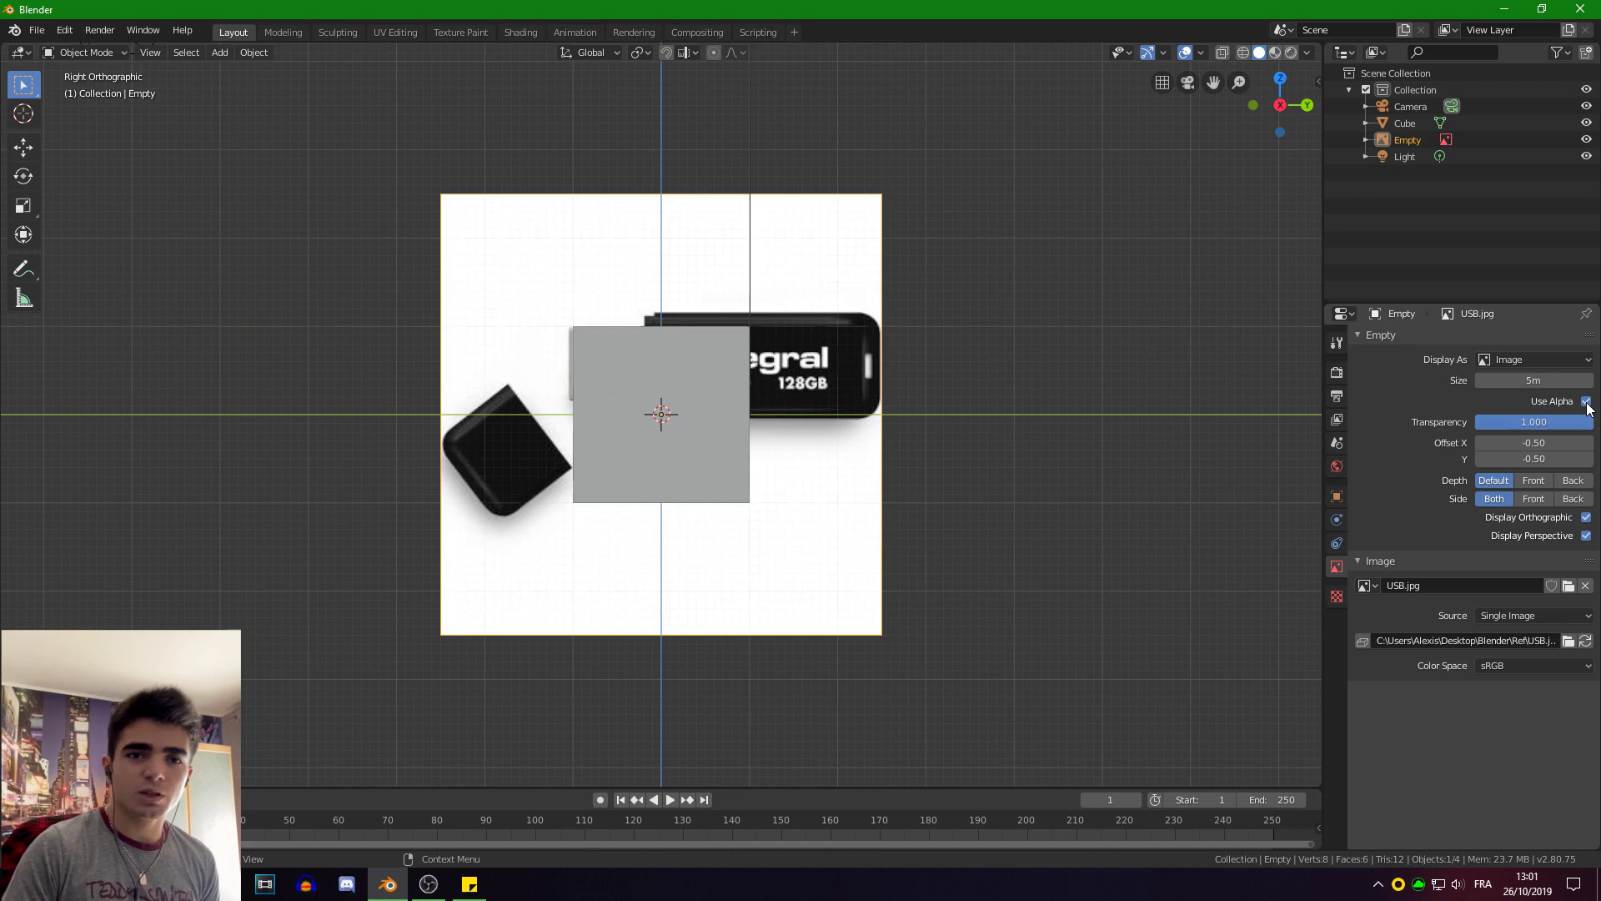
click(1505, 424)
text(0.7)
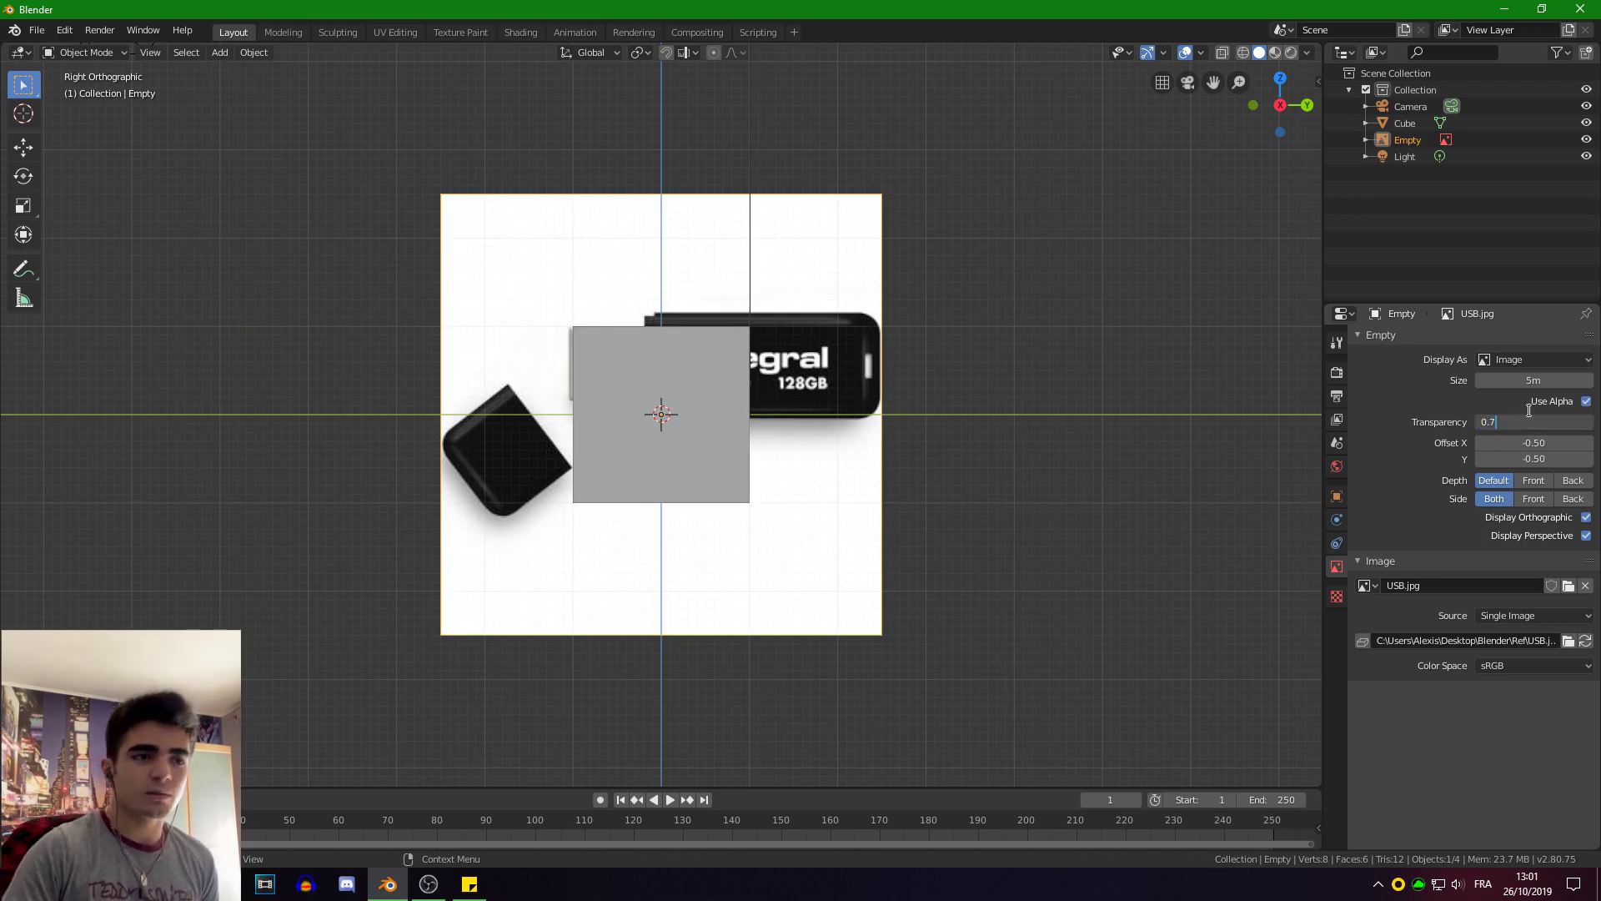
key(Return)
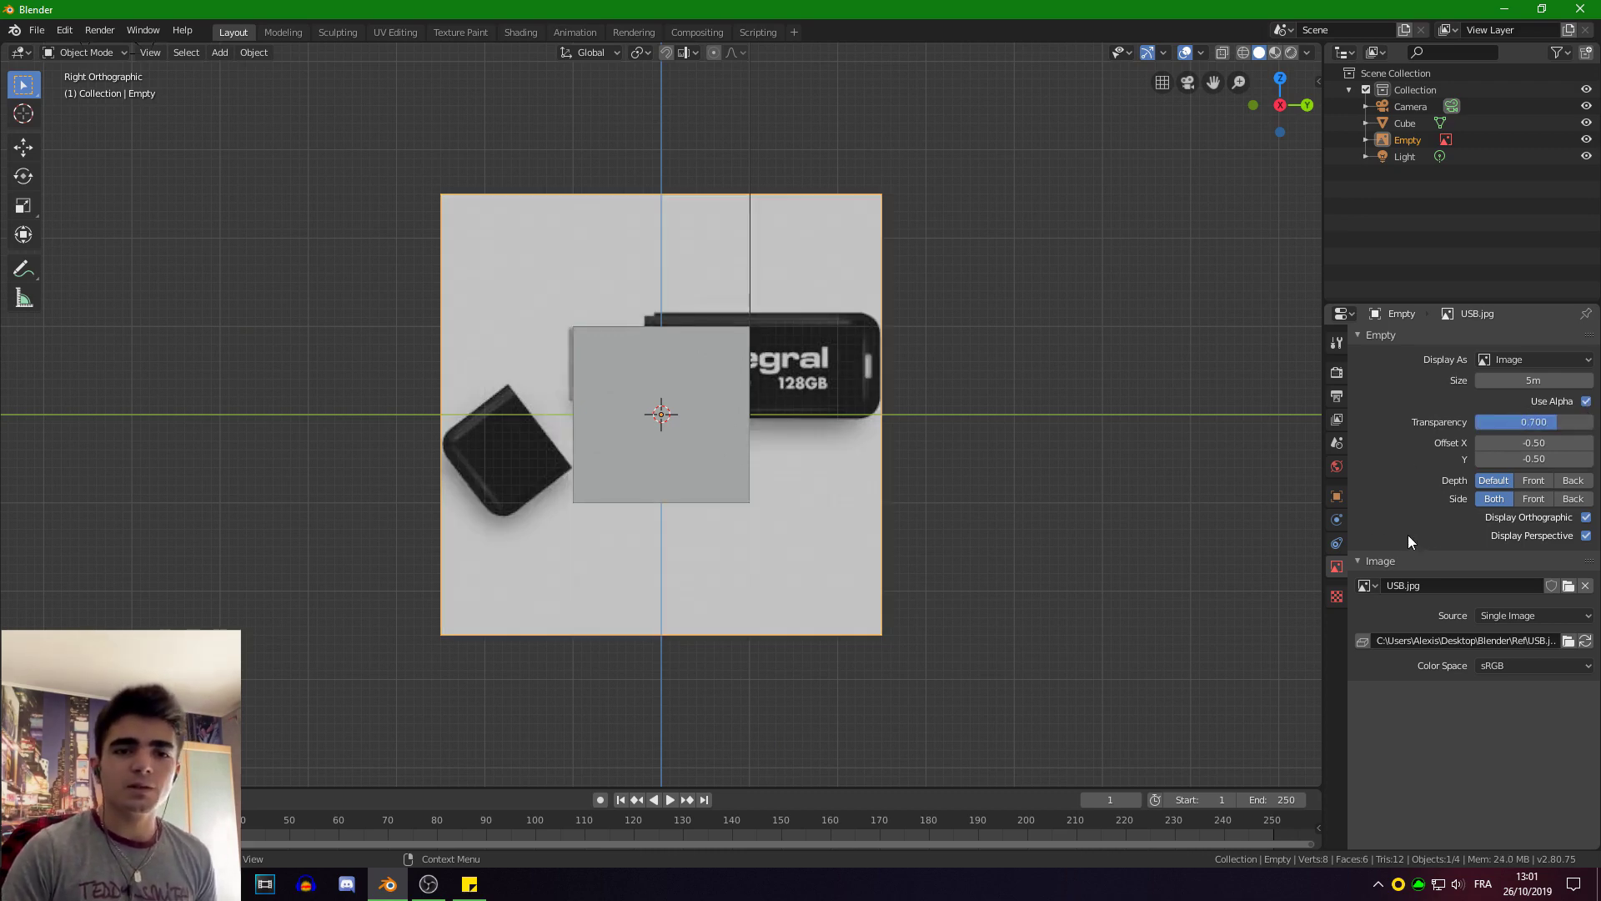
Turn off Display Perspective for the reference image so it is only drawn in orthographic views.
click(1586, 536)
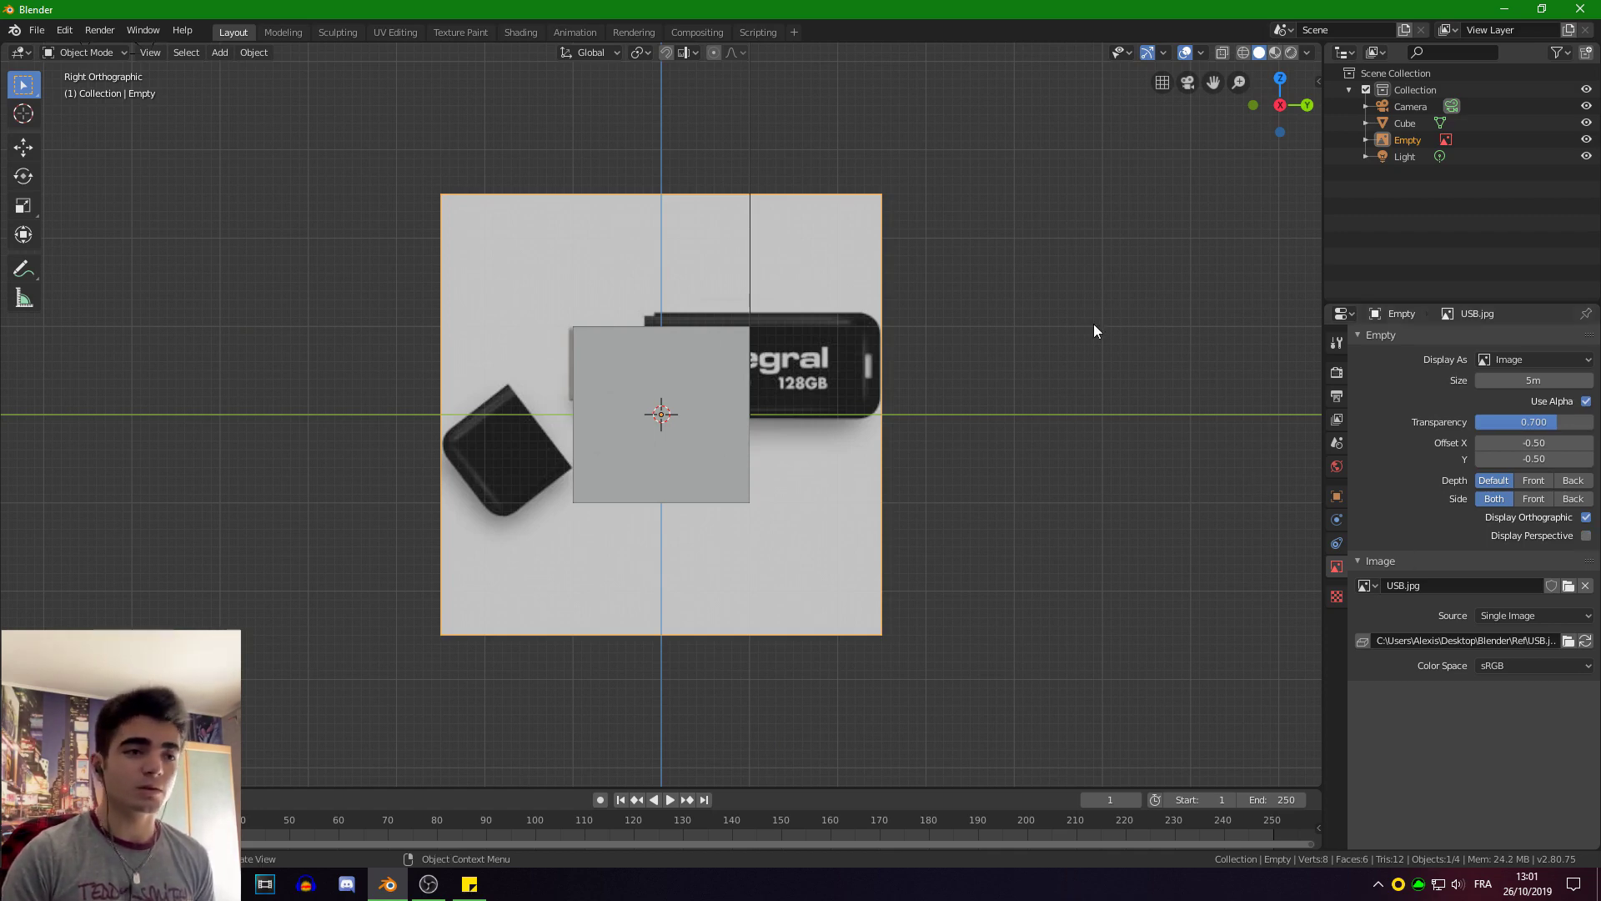
click(1586, 536)
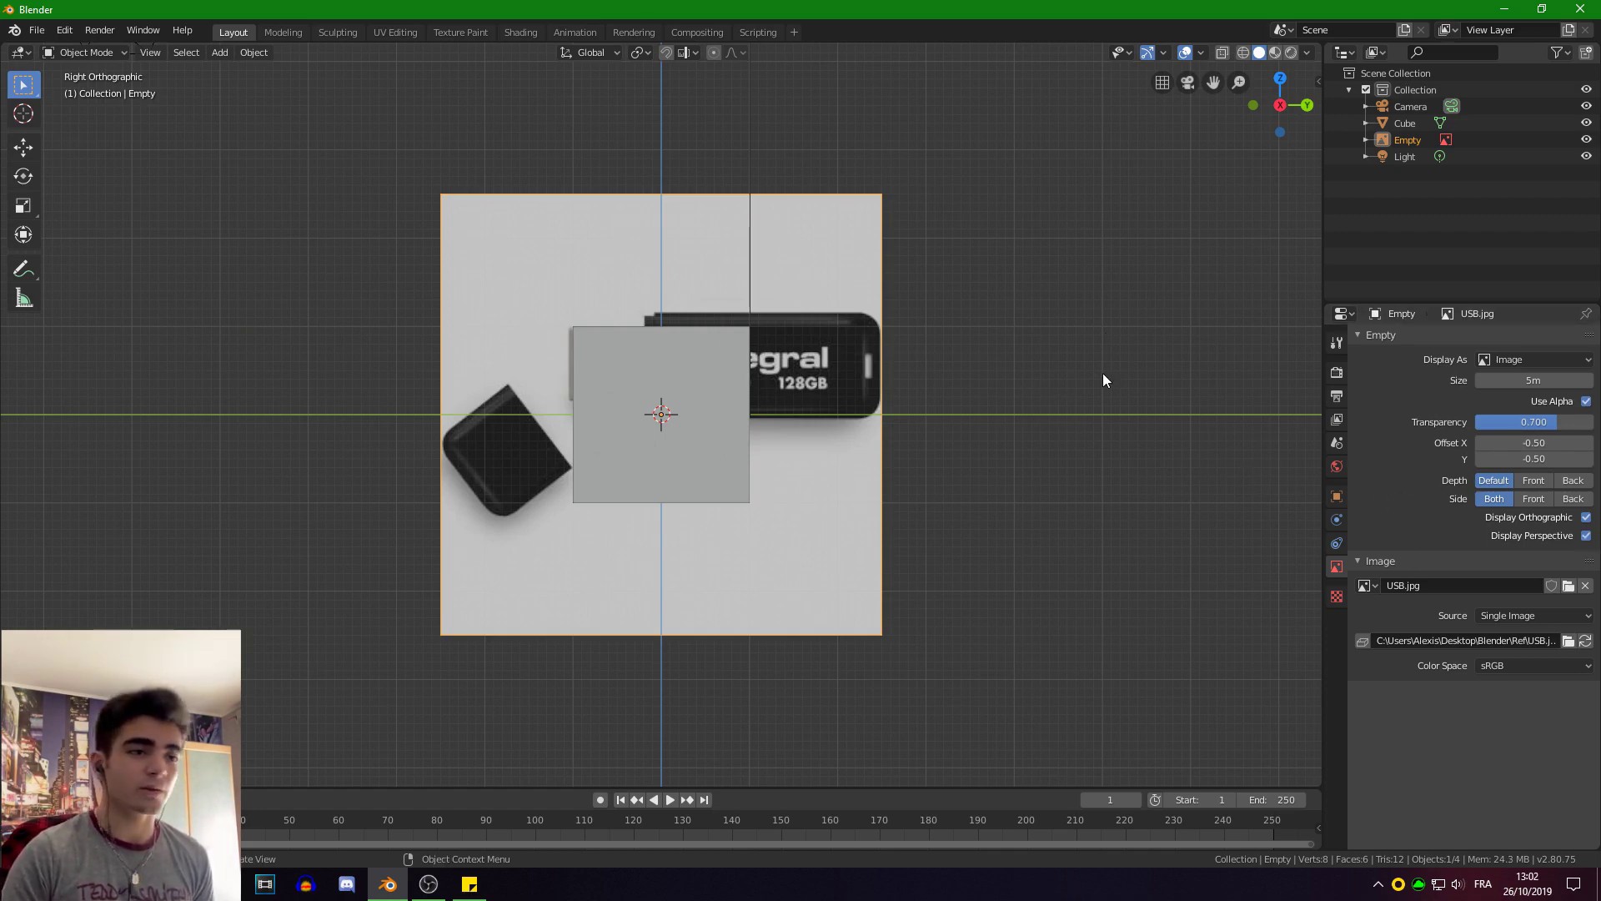
middle_drag(1063, 285, 903, 343)
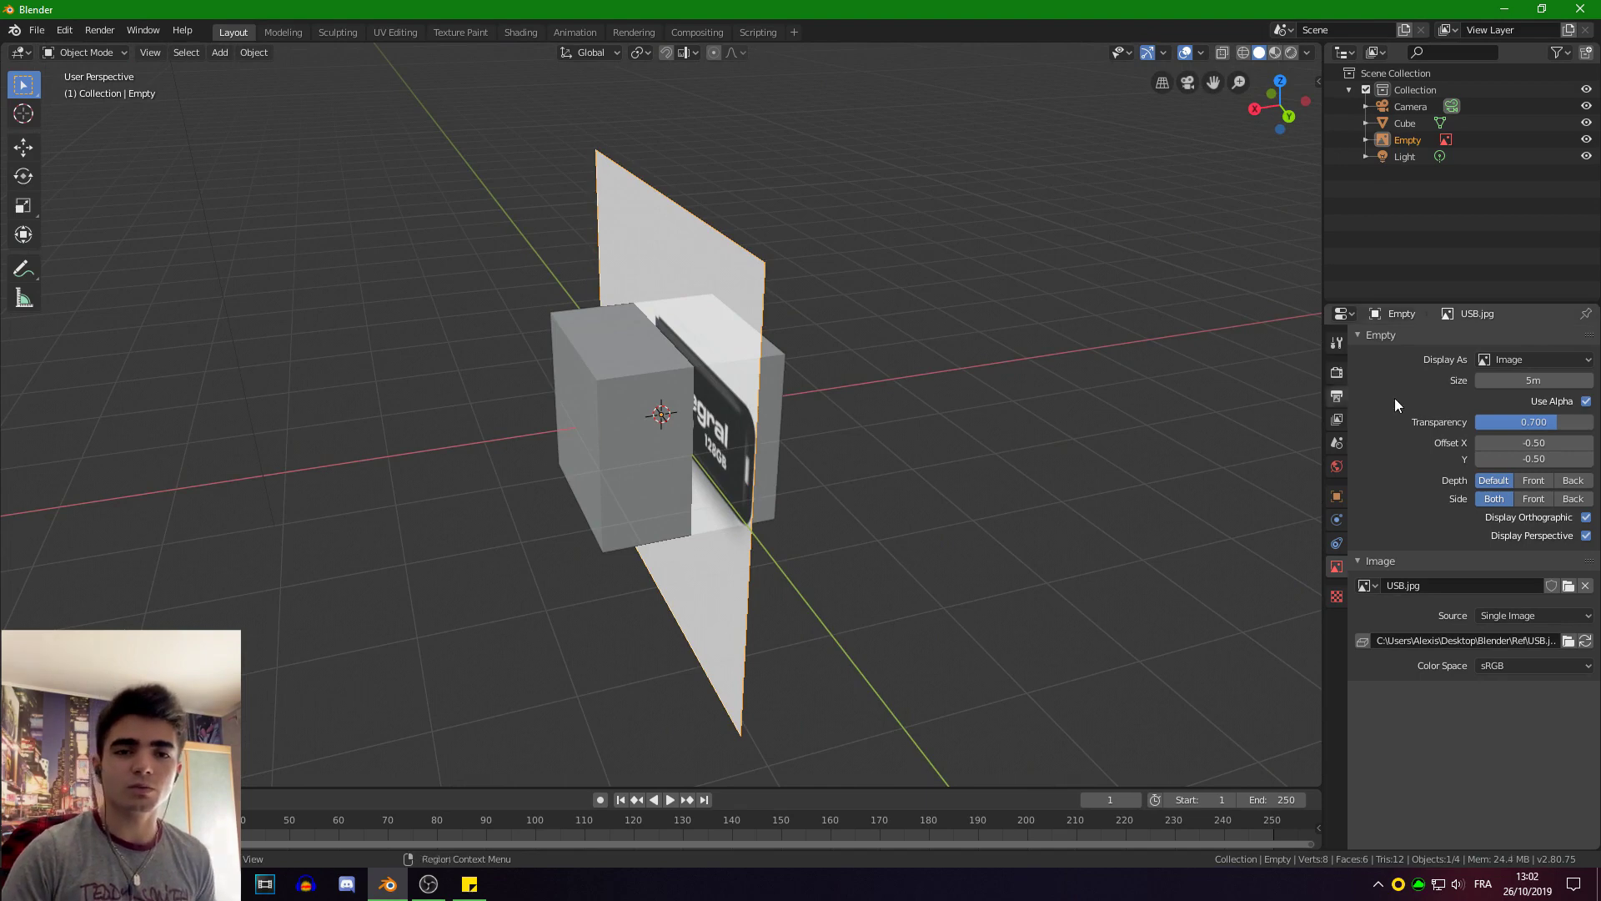
click(1586, 536)
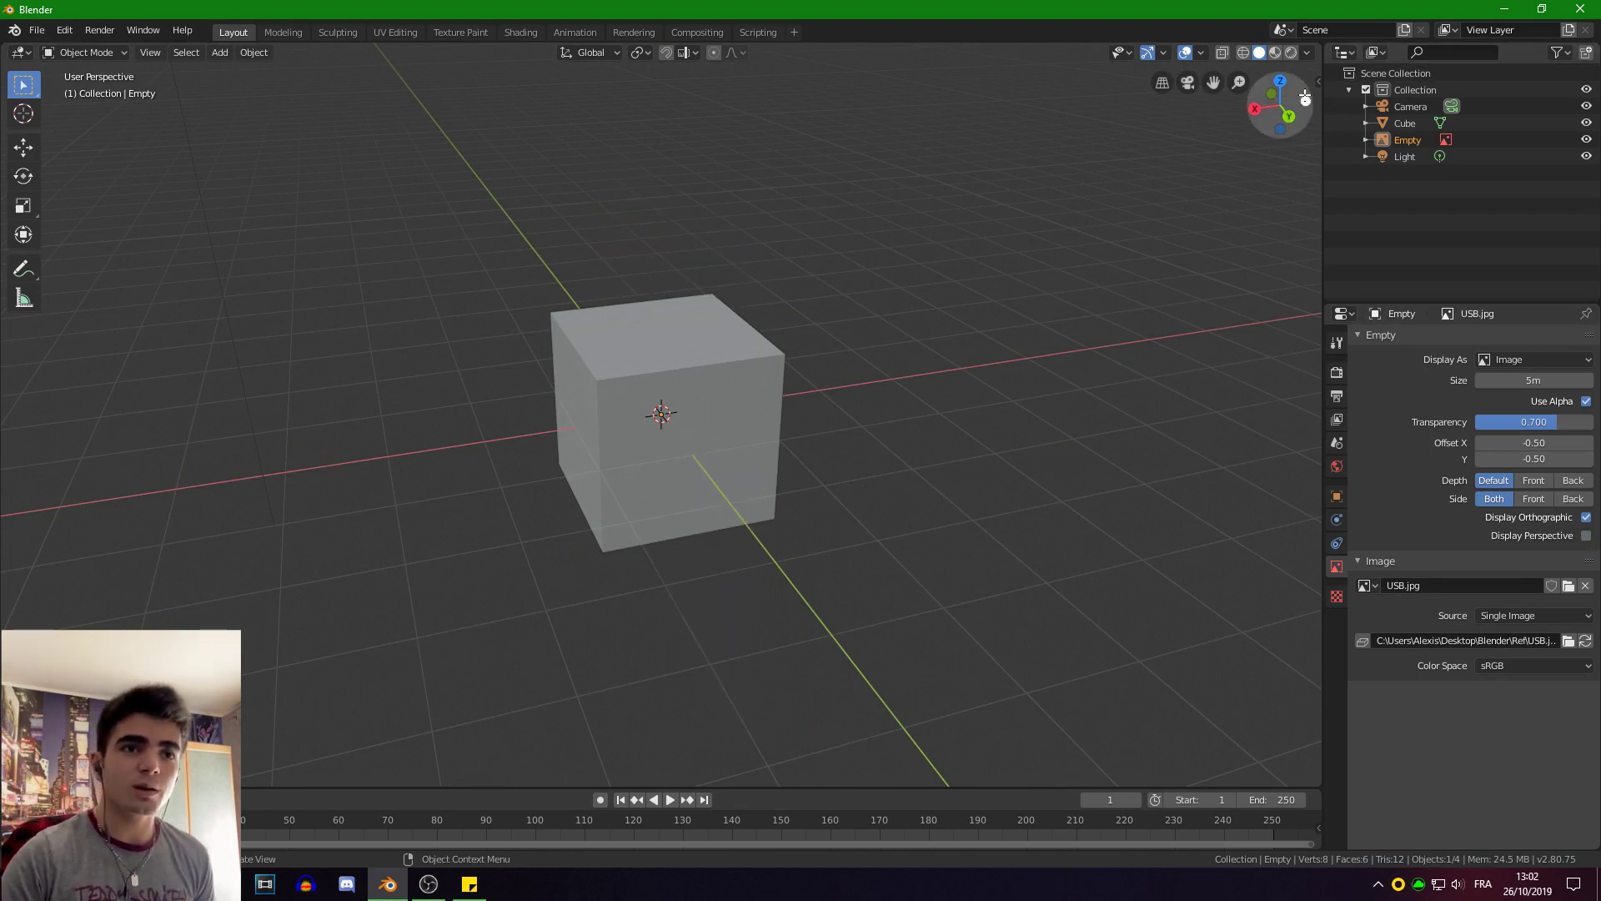
Return to the right orthographic view, widen the viewport slightly and switch it to wireframe shading.
click(1254, 109)
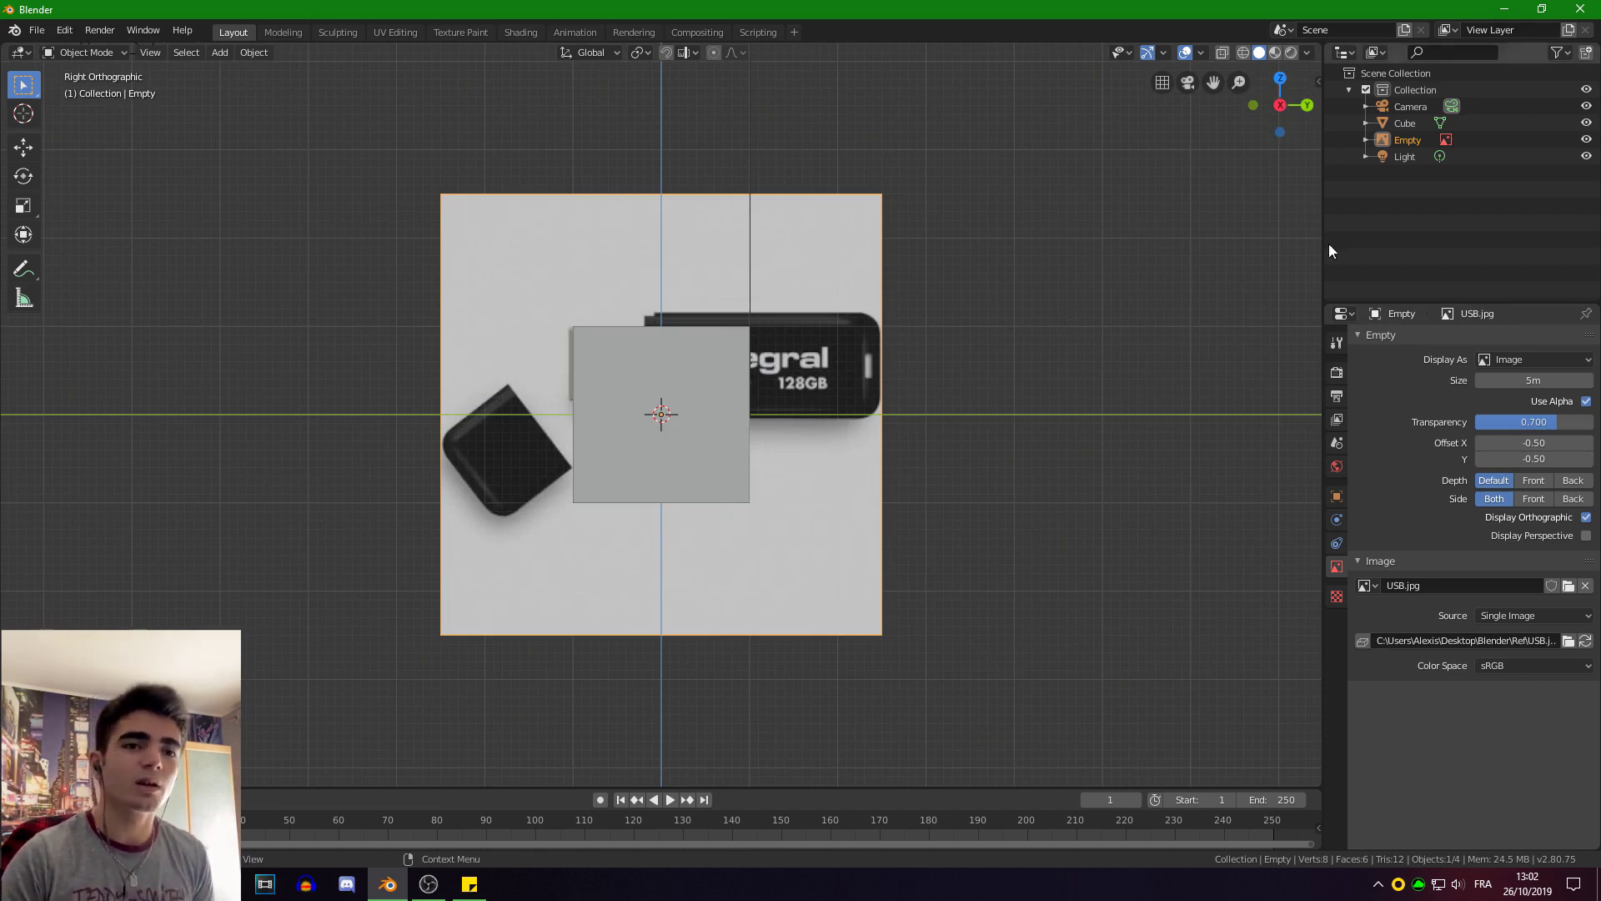
drag(1322, 196, 1344, 208)
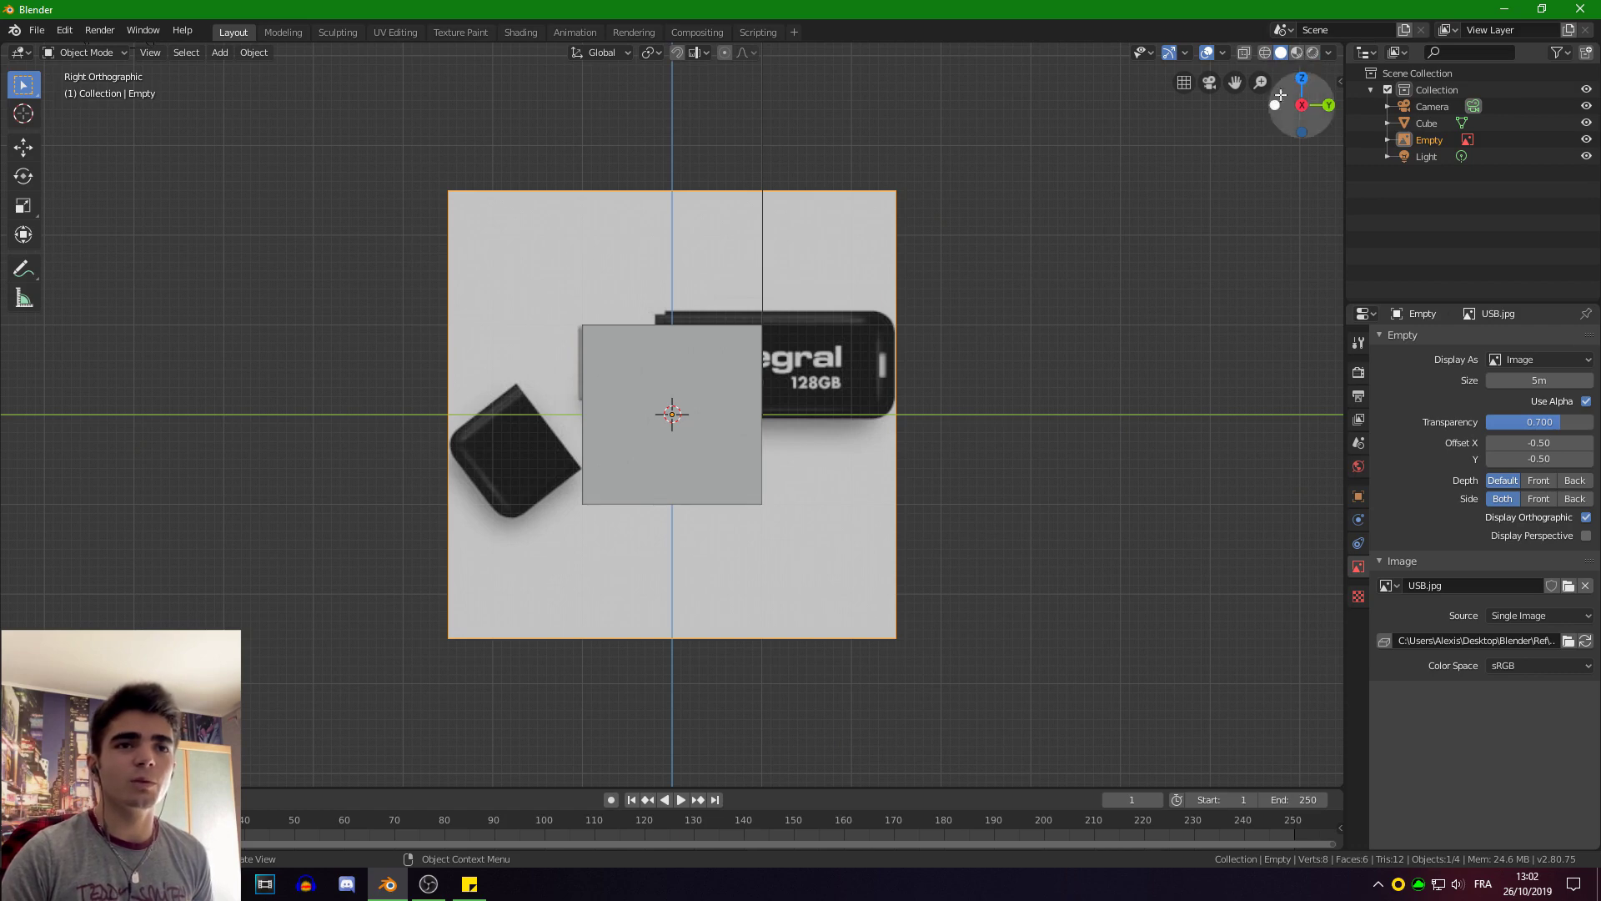
click(1266, 53)
scroll(648, 381, up, 1)
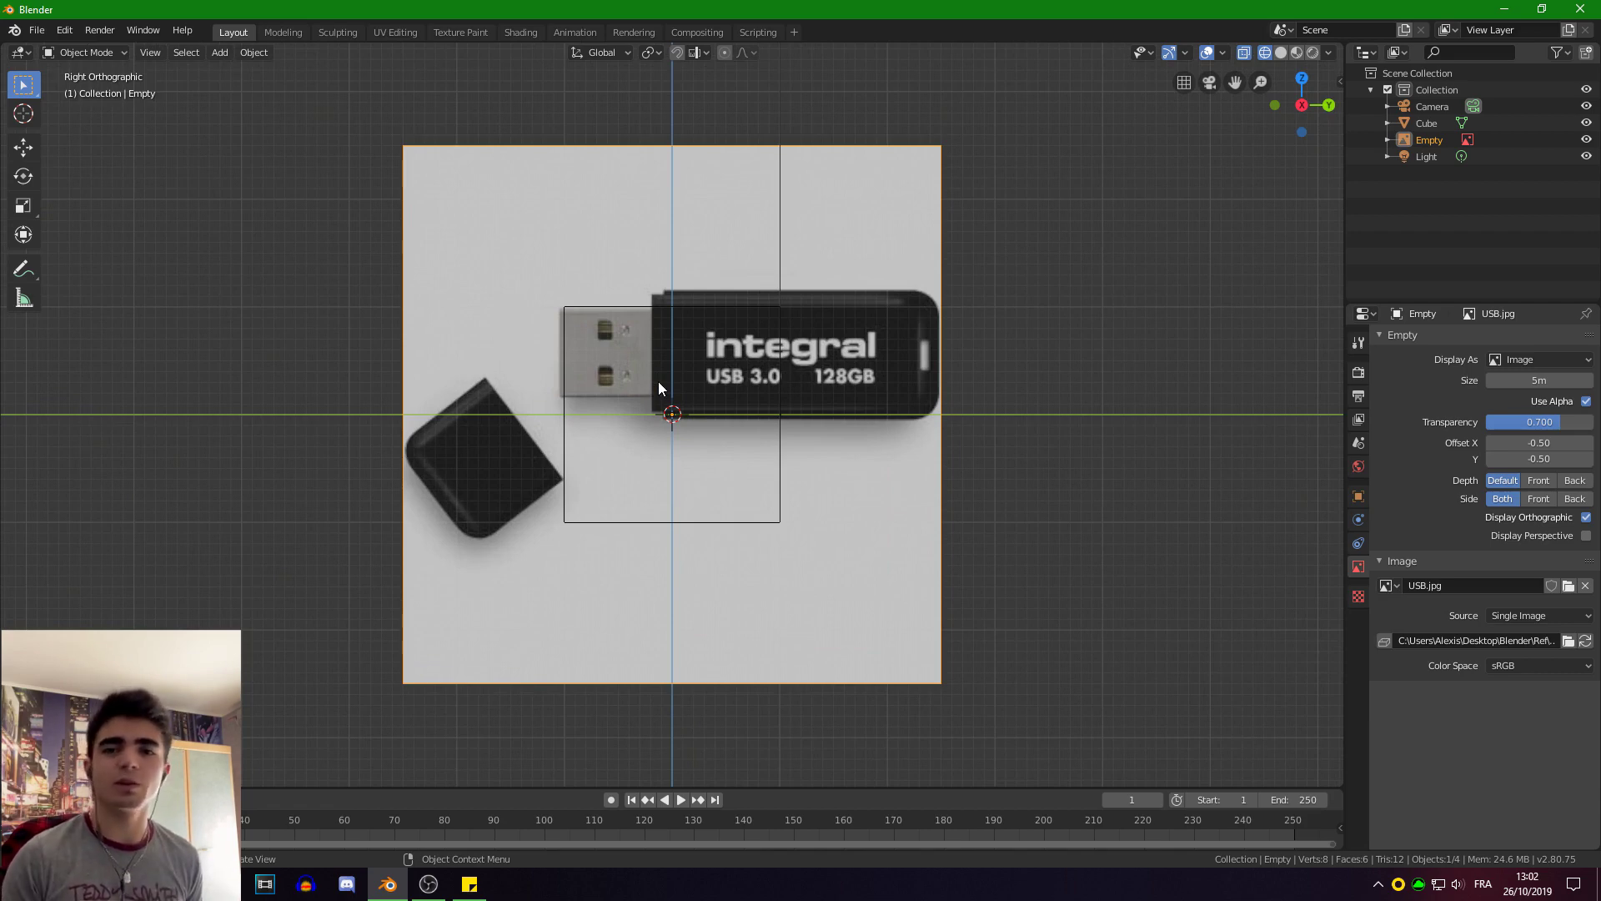
Move the cube onto the drive's black body in the reference and scale it to about 0.58 to match the body's height.
click(629, 307)
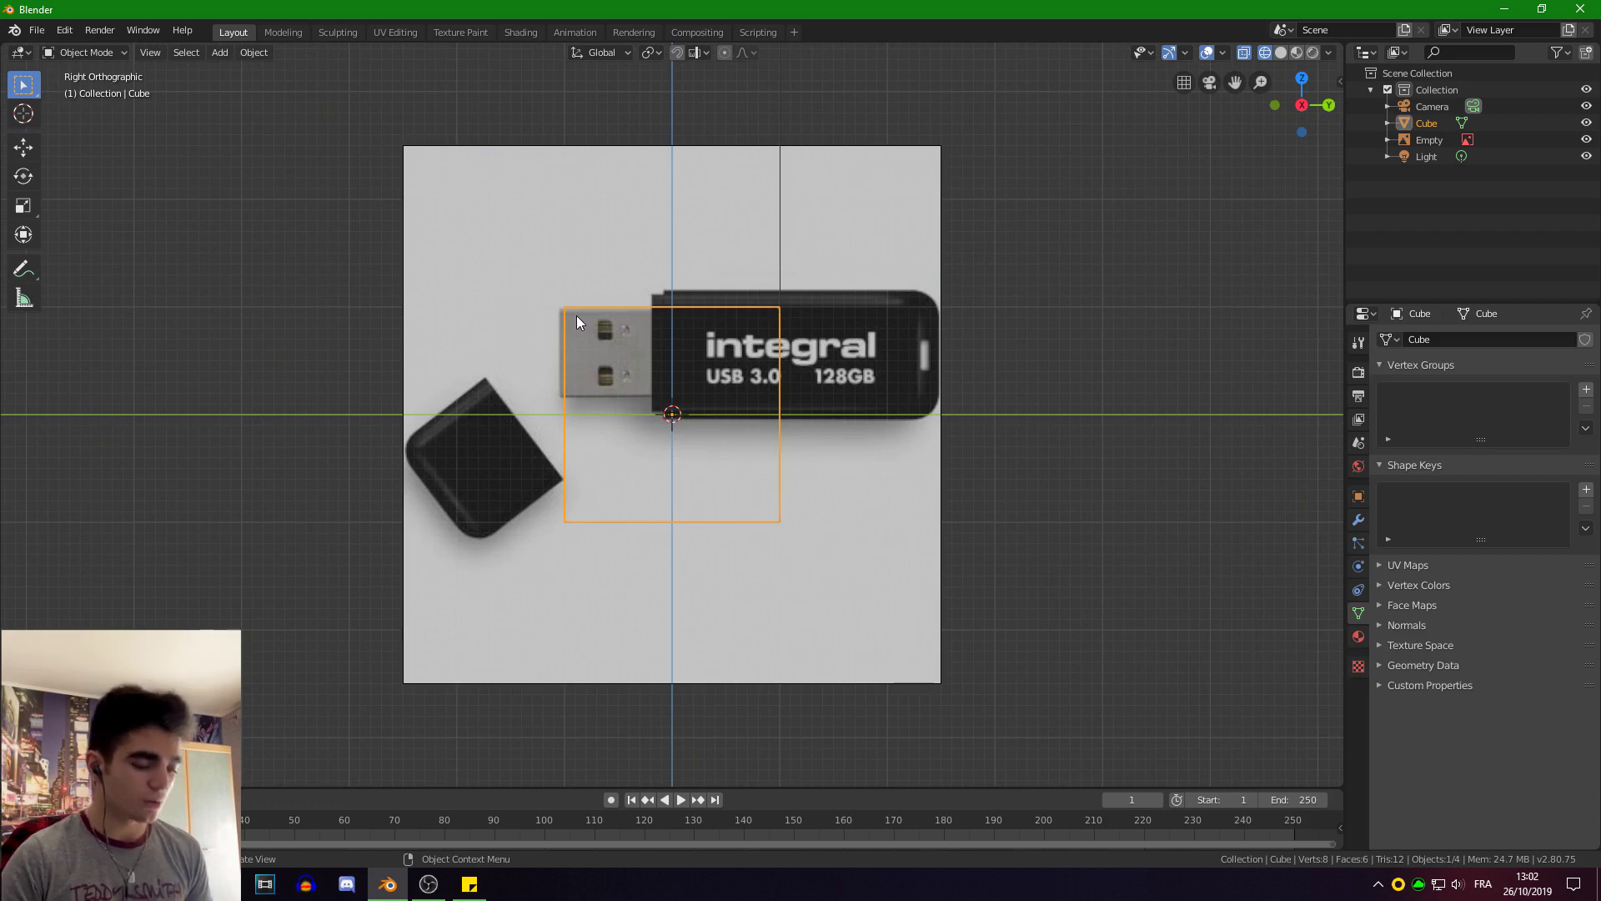
key(g)
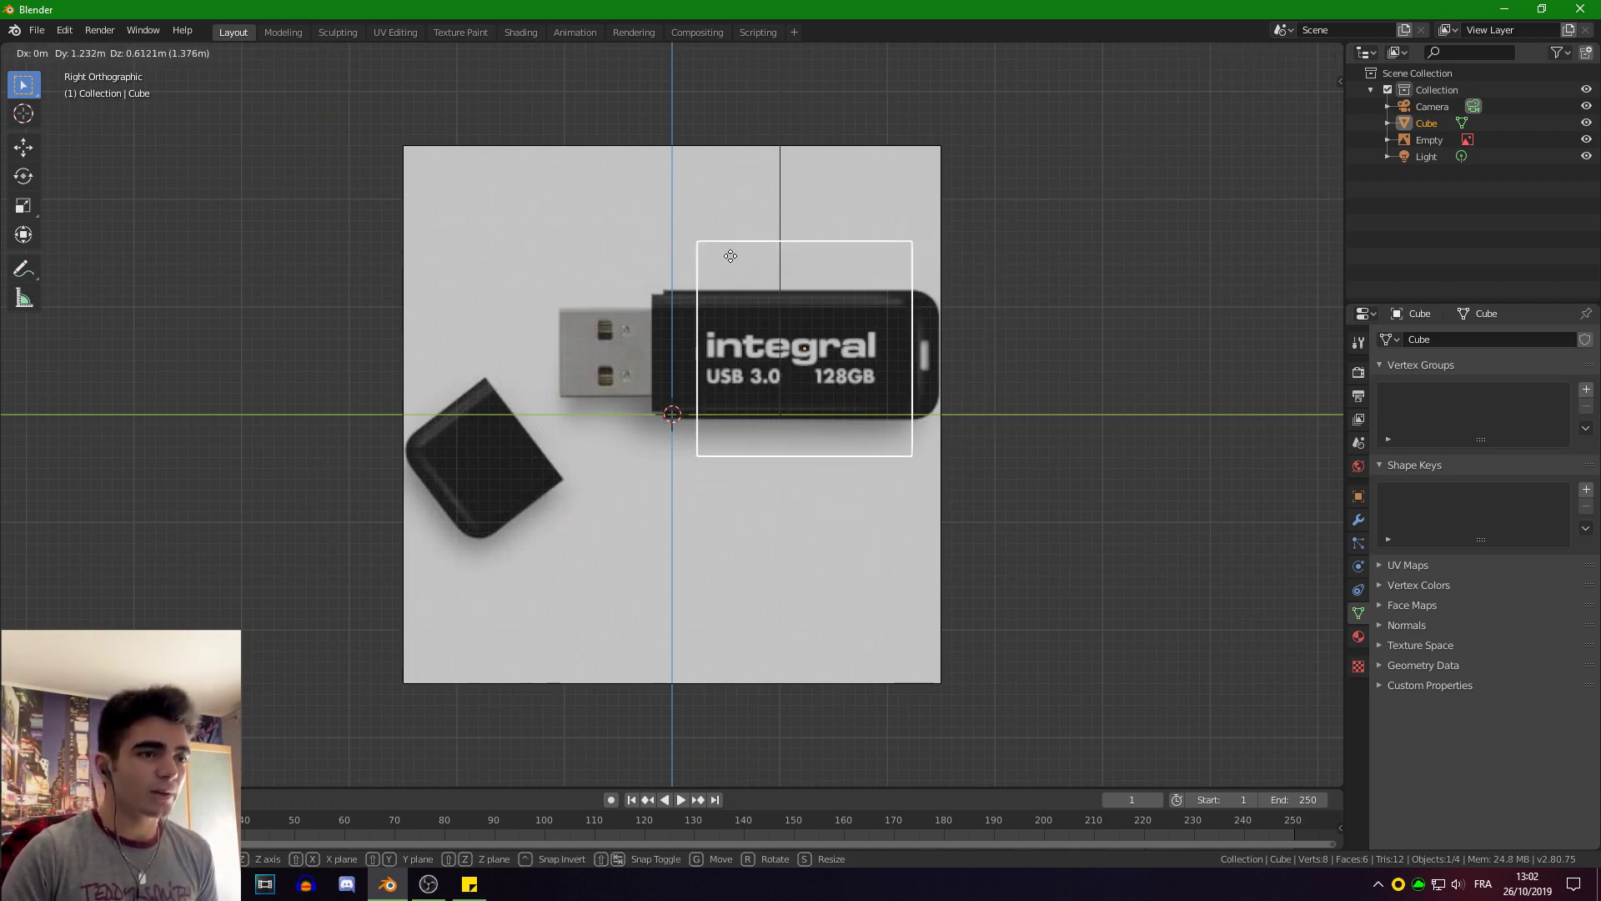
click(717, 261)
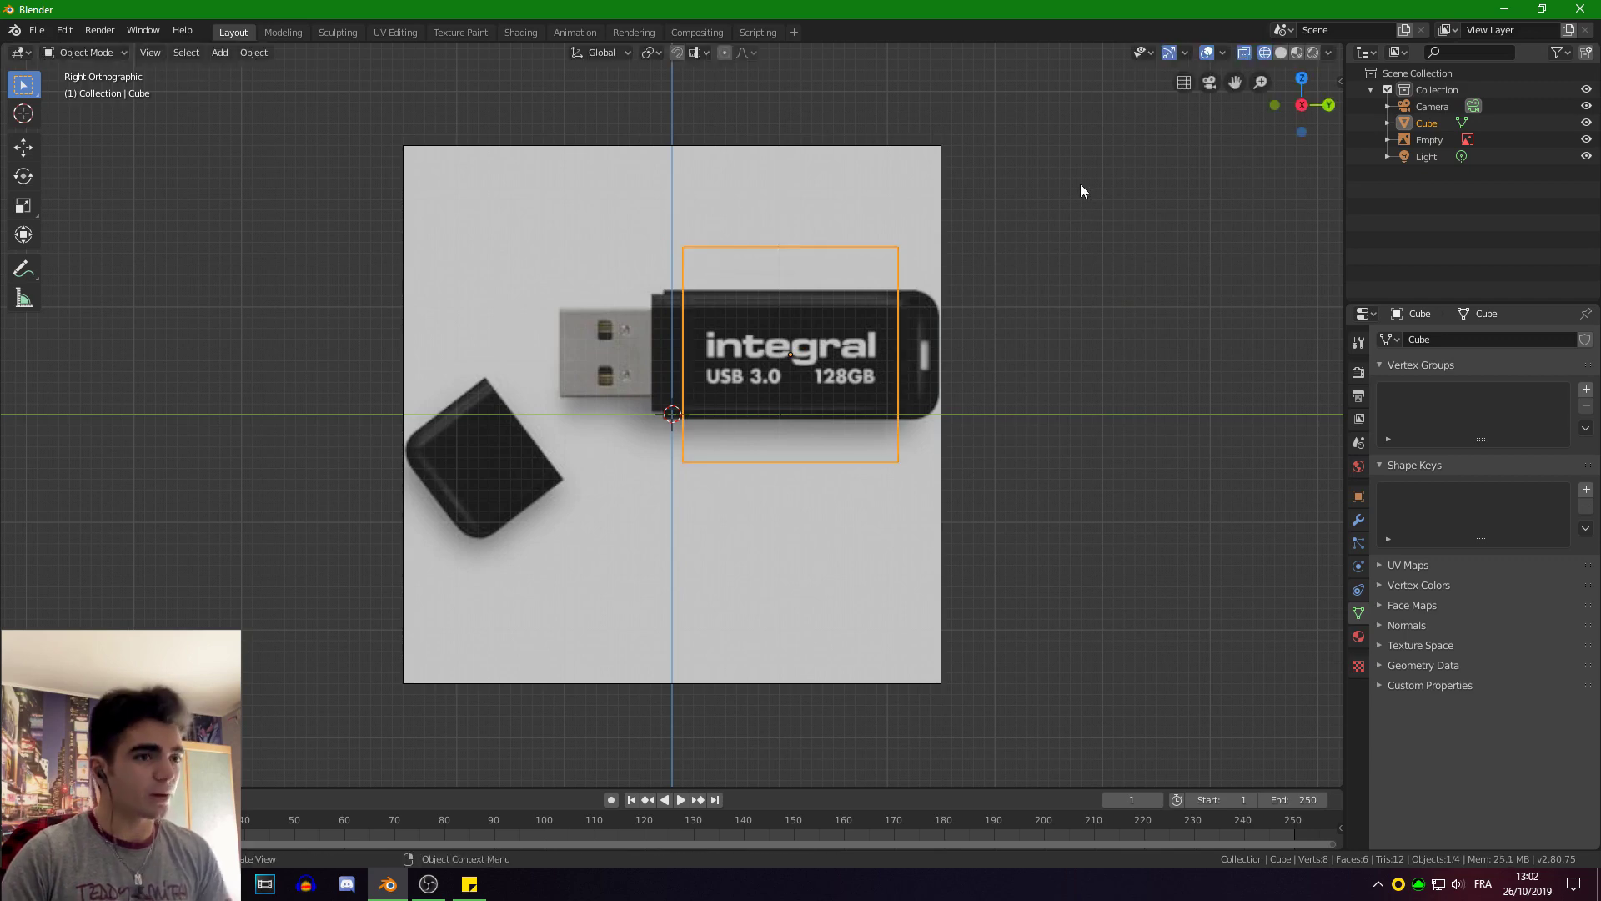
key(s)
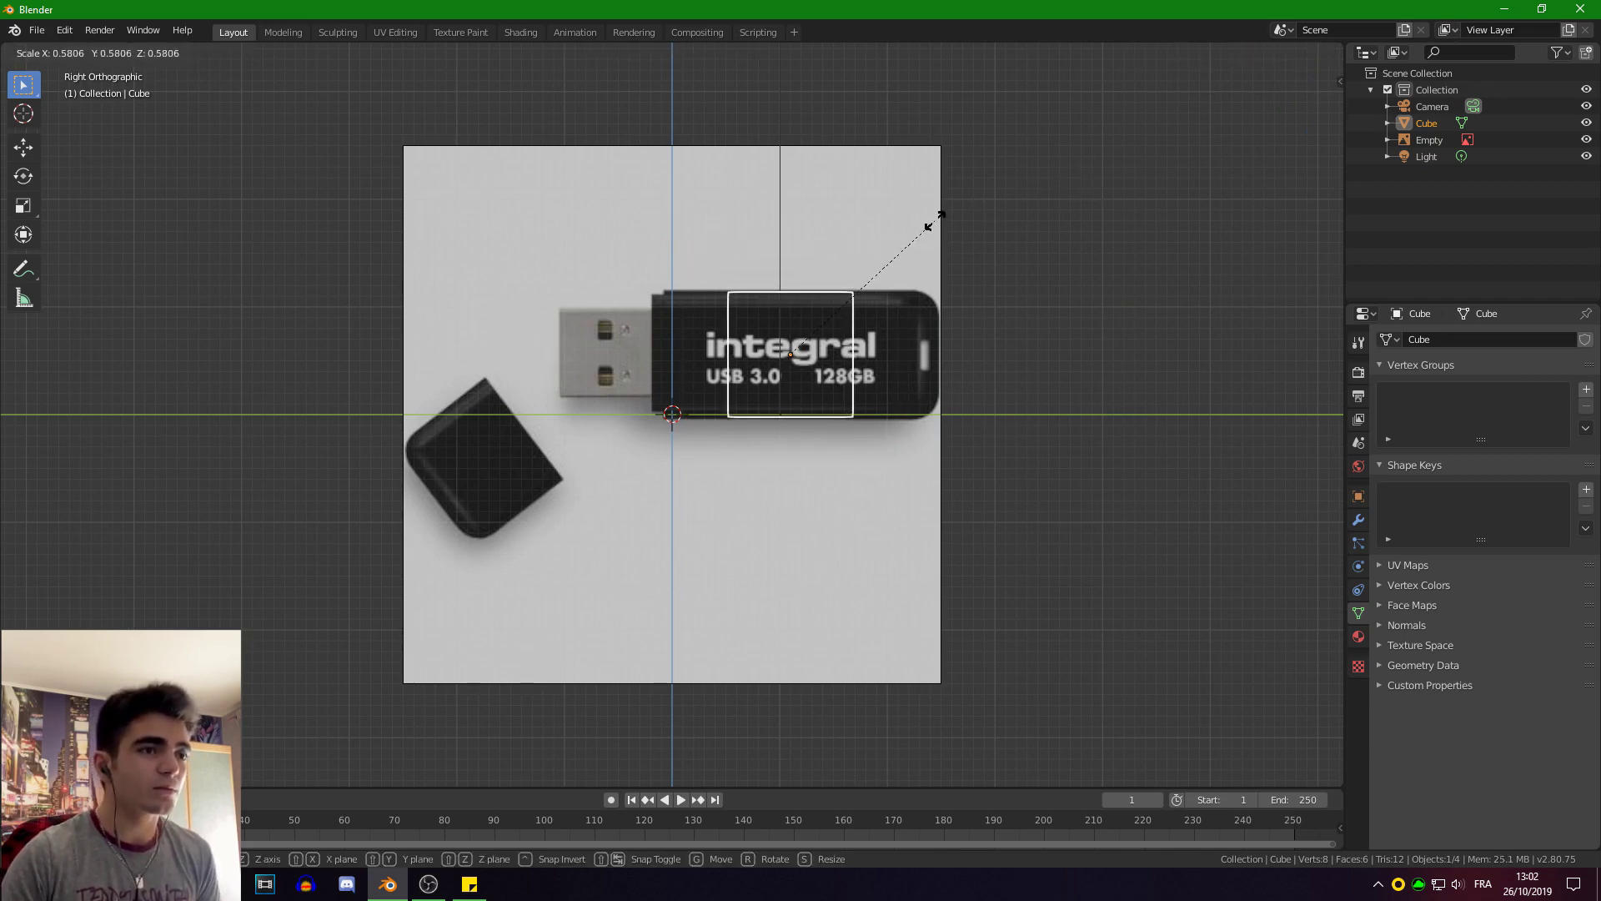
click(933, 220)
scroll(917, 292, up, 5)
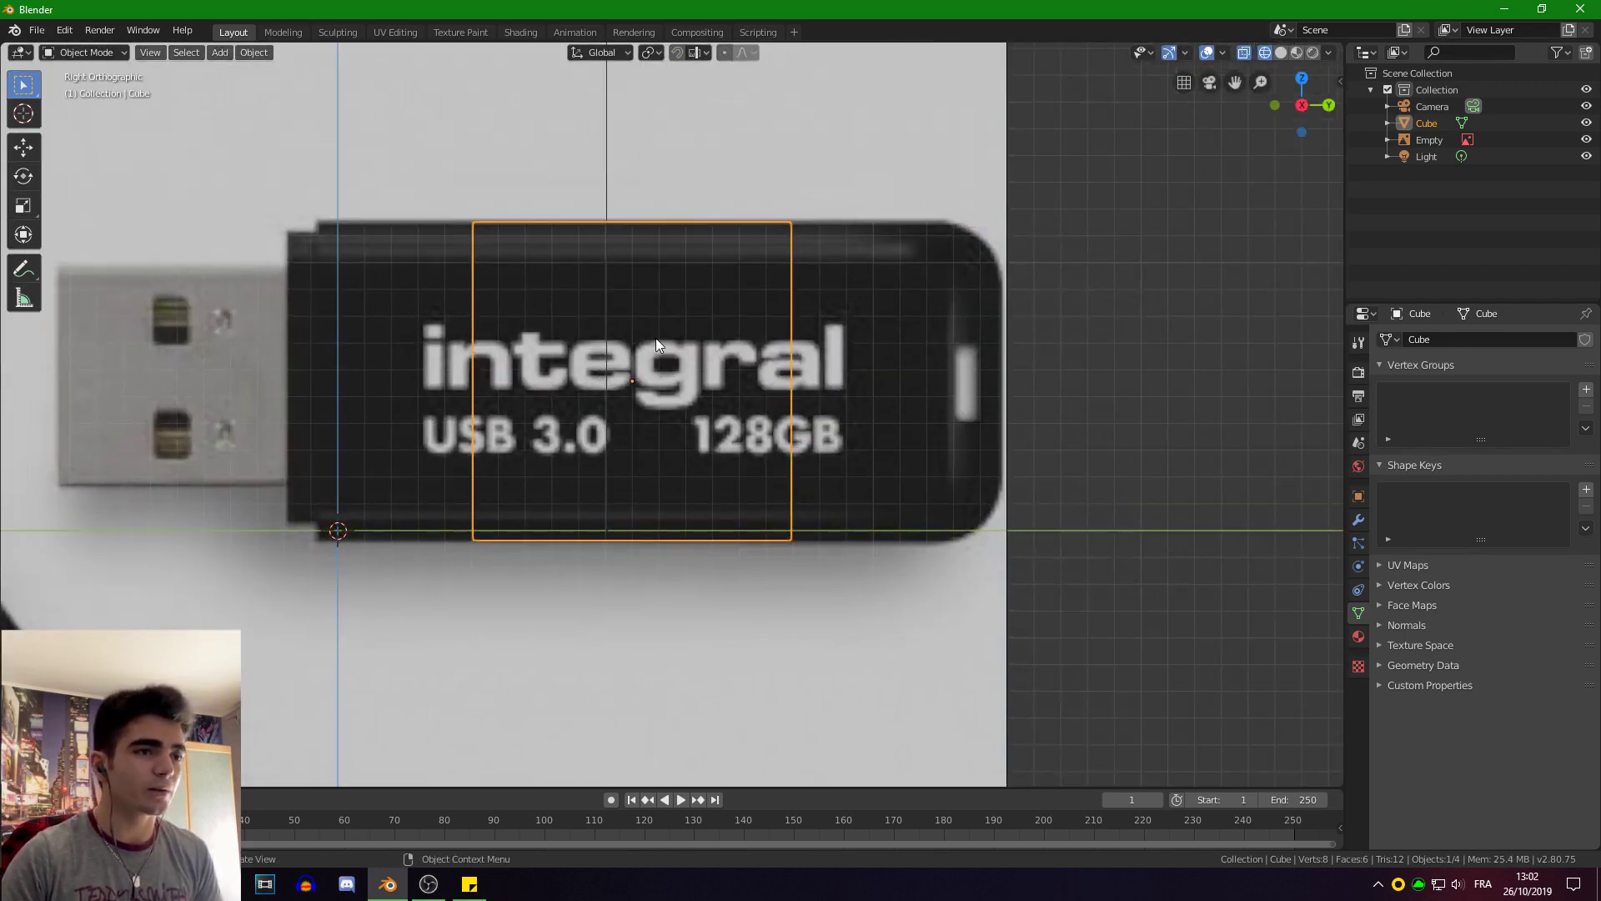
shift+middle_drag(682, 337, 764, 334)
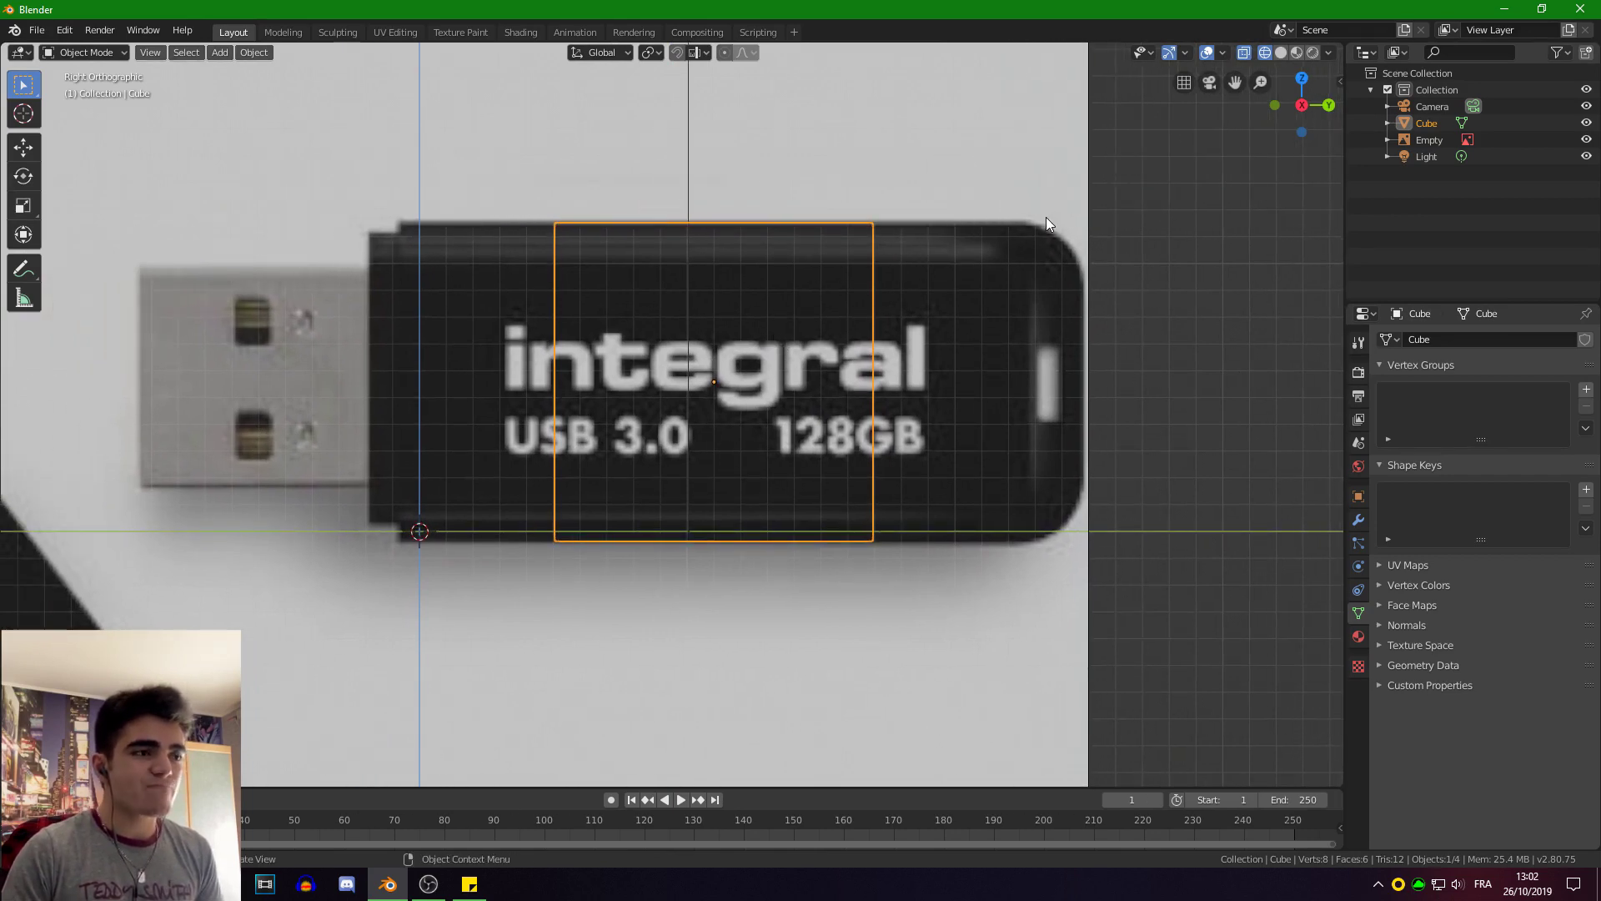
shift+middle_drag(816, 322, 826, 320)
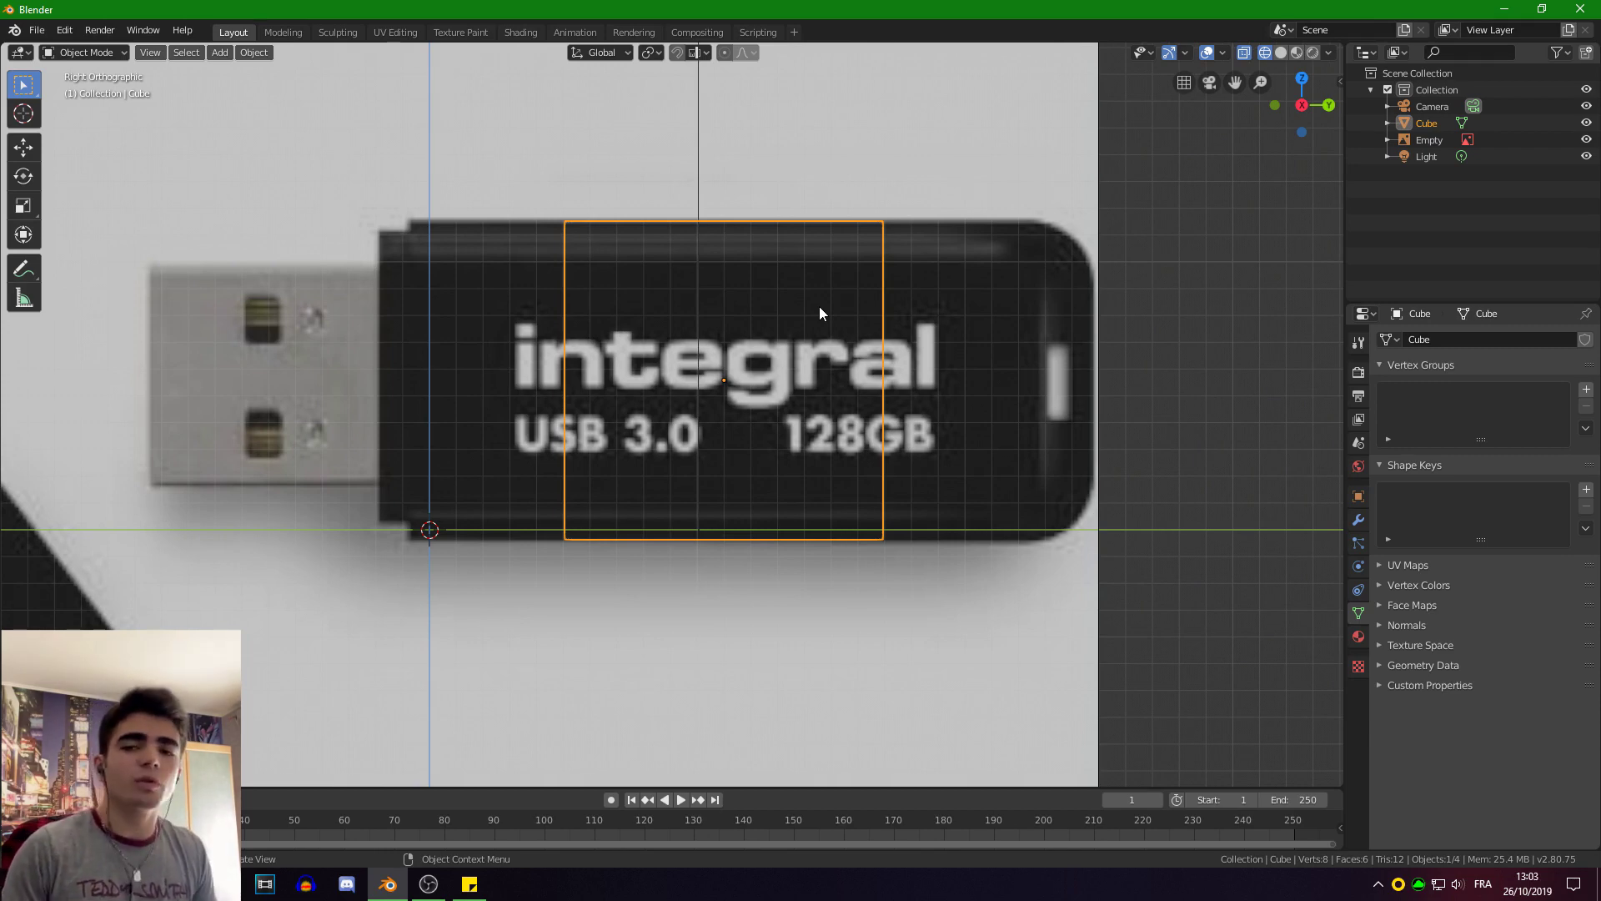
shift+middle_drag(734, 349, 808, 372)
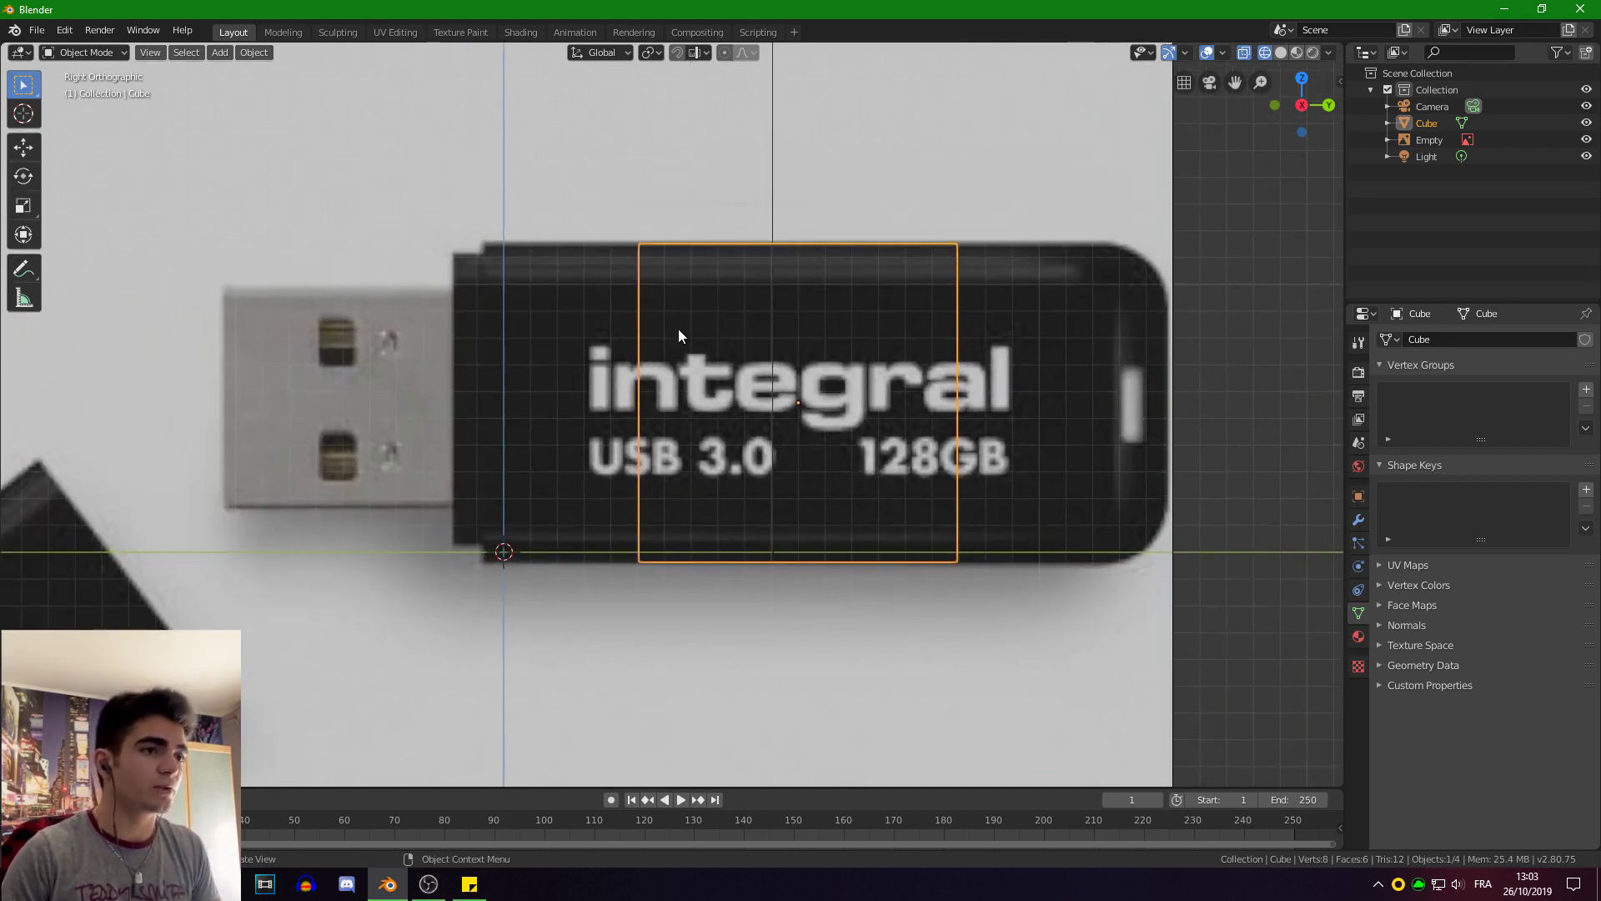
Switch the cube from Object Mode to Edit Mode.
click(87, 53)
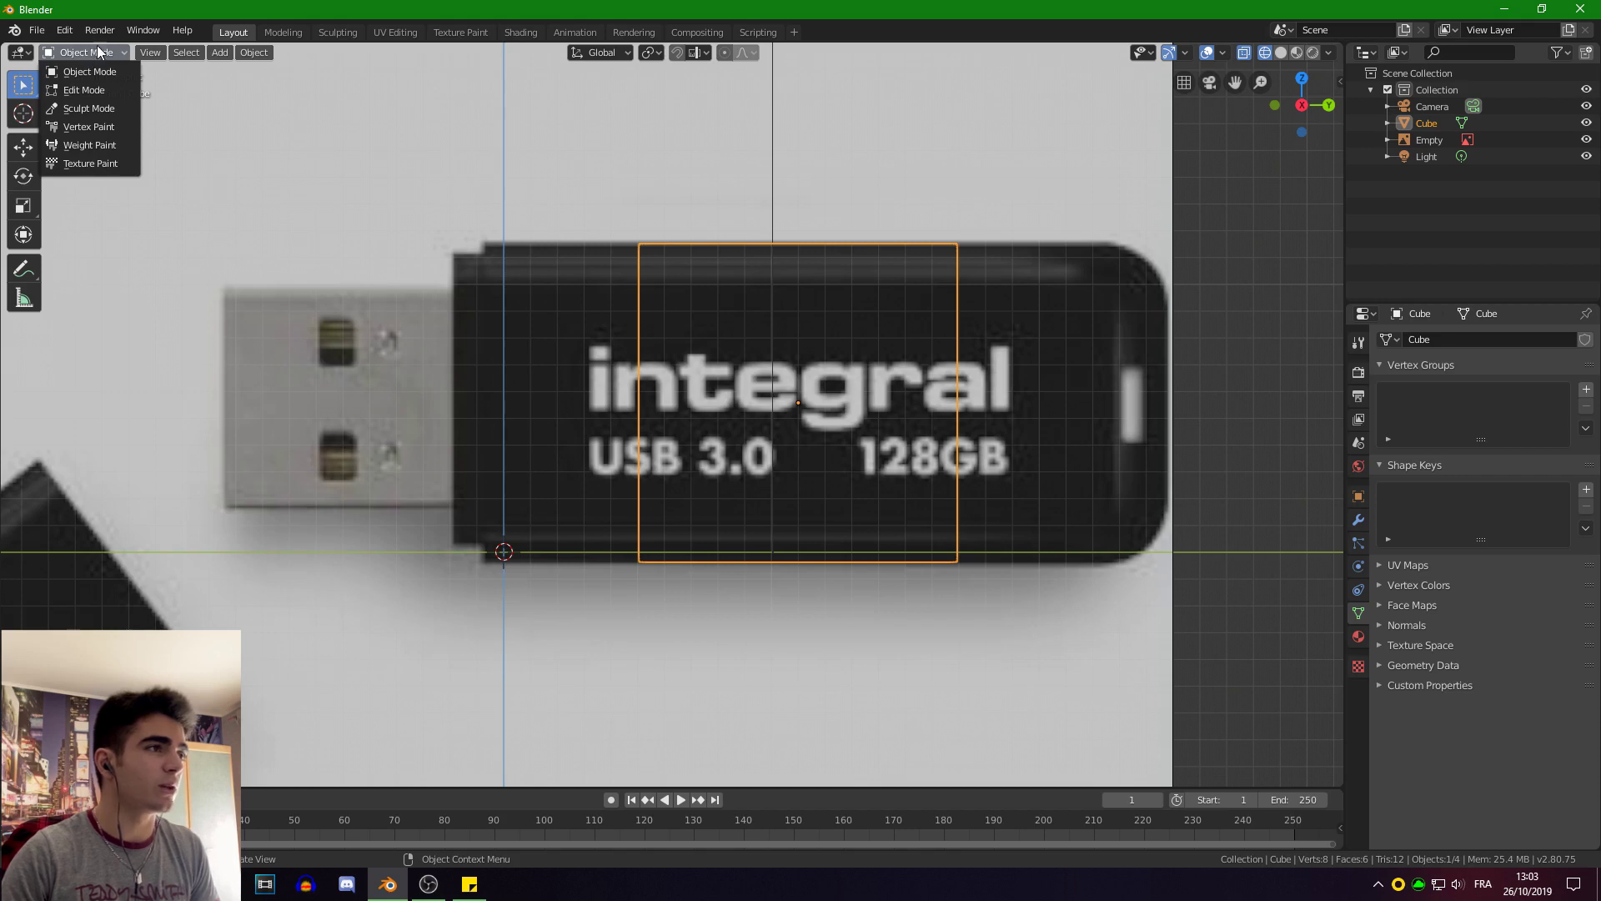
click(69, 88)
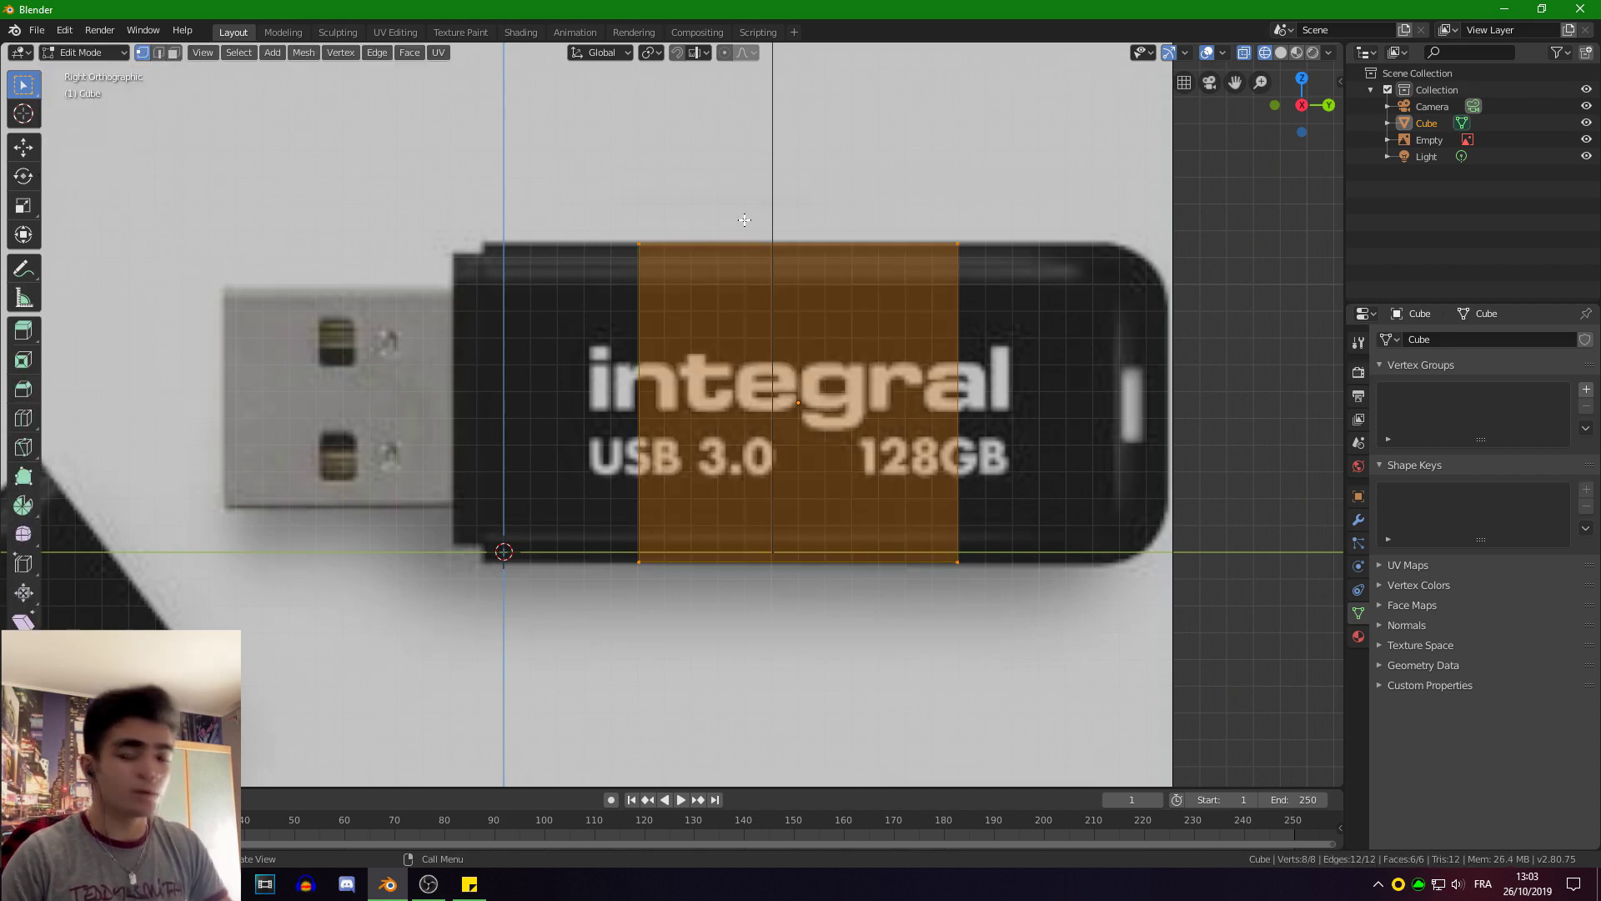
key(Tab)
key(Tab)
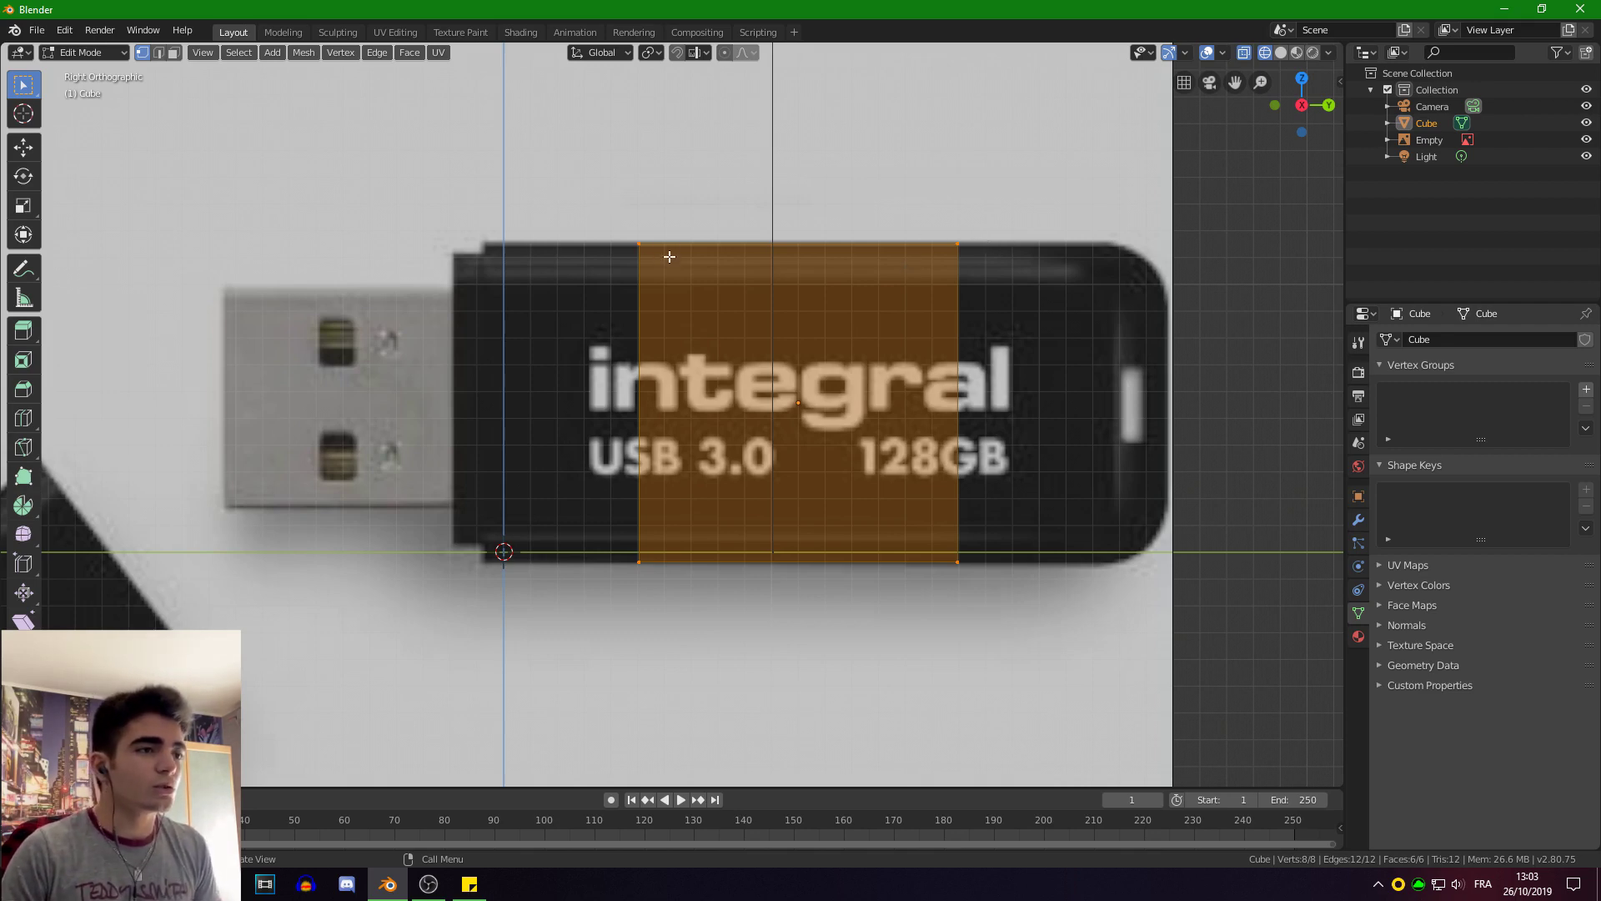
Extrude the cube's connector-side face by about 0.58 m, up to the step in the drive's black body.
click(639, 243)
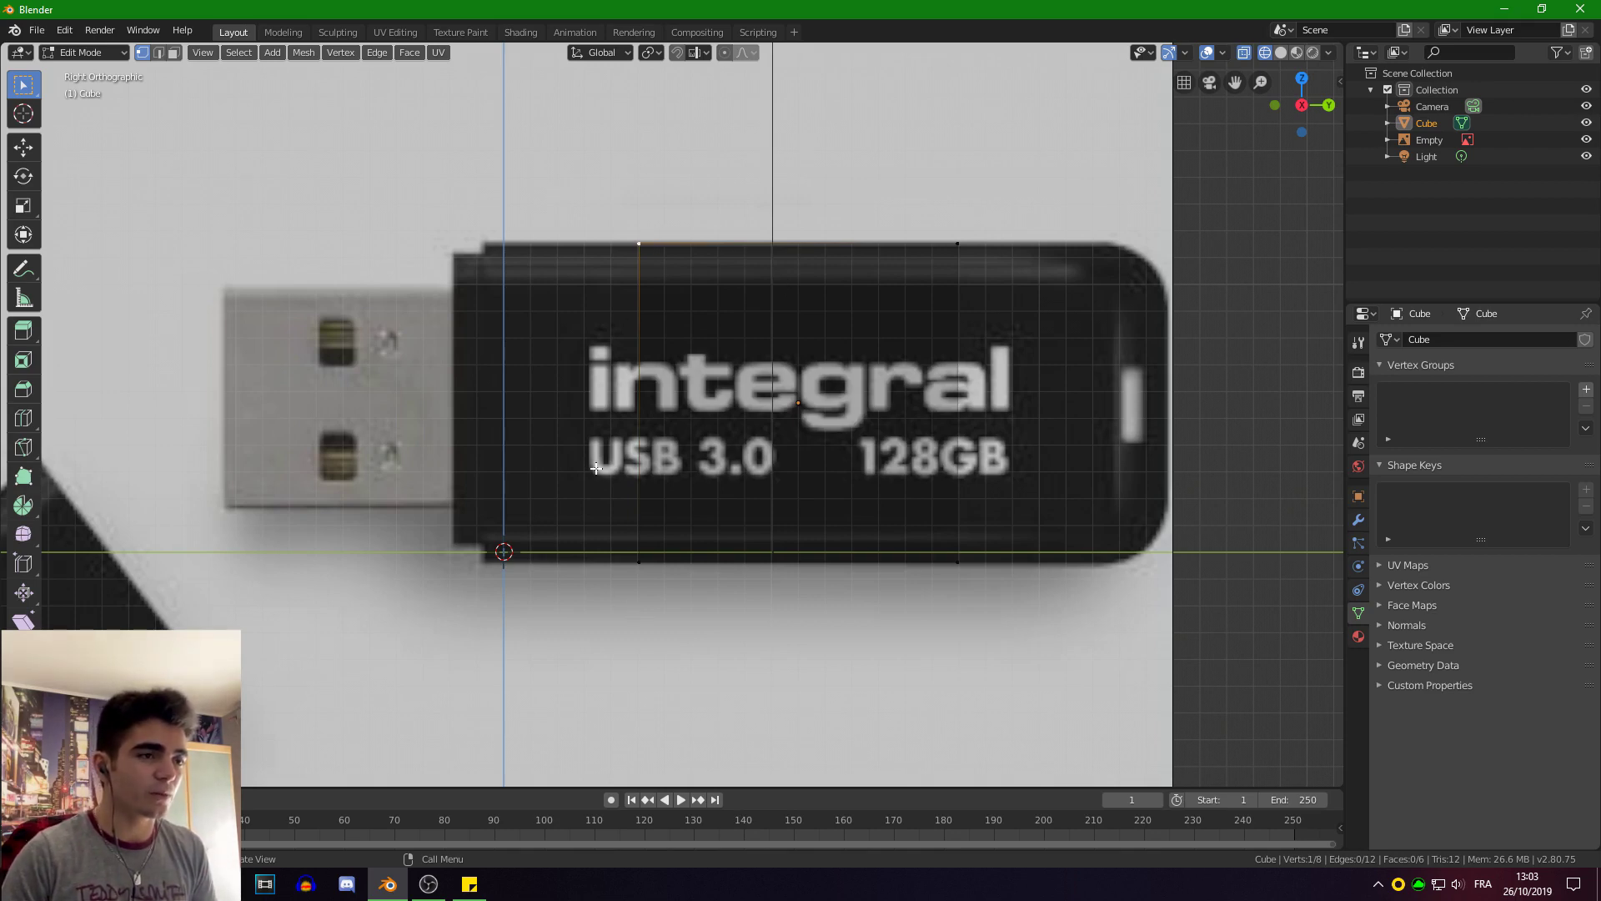
middle_drag(596, 467, 714, 236)
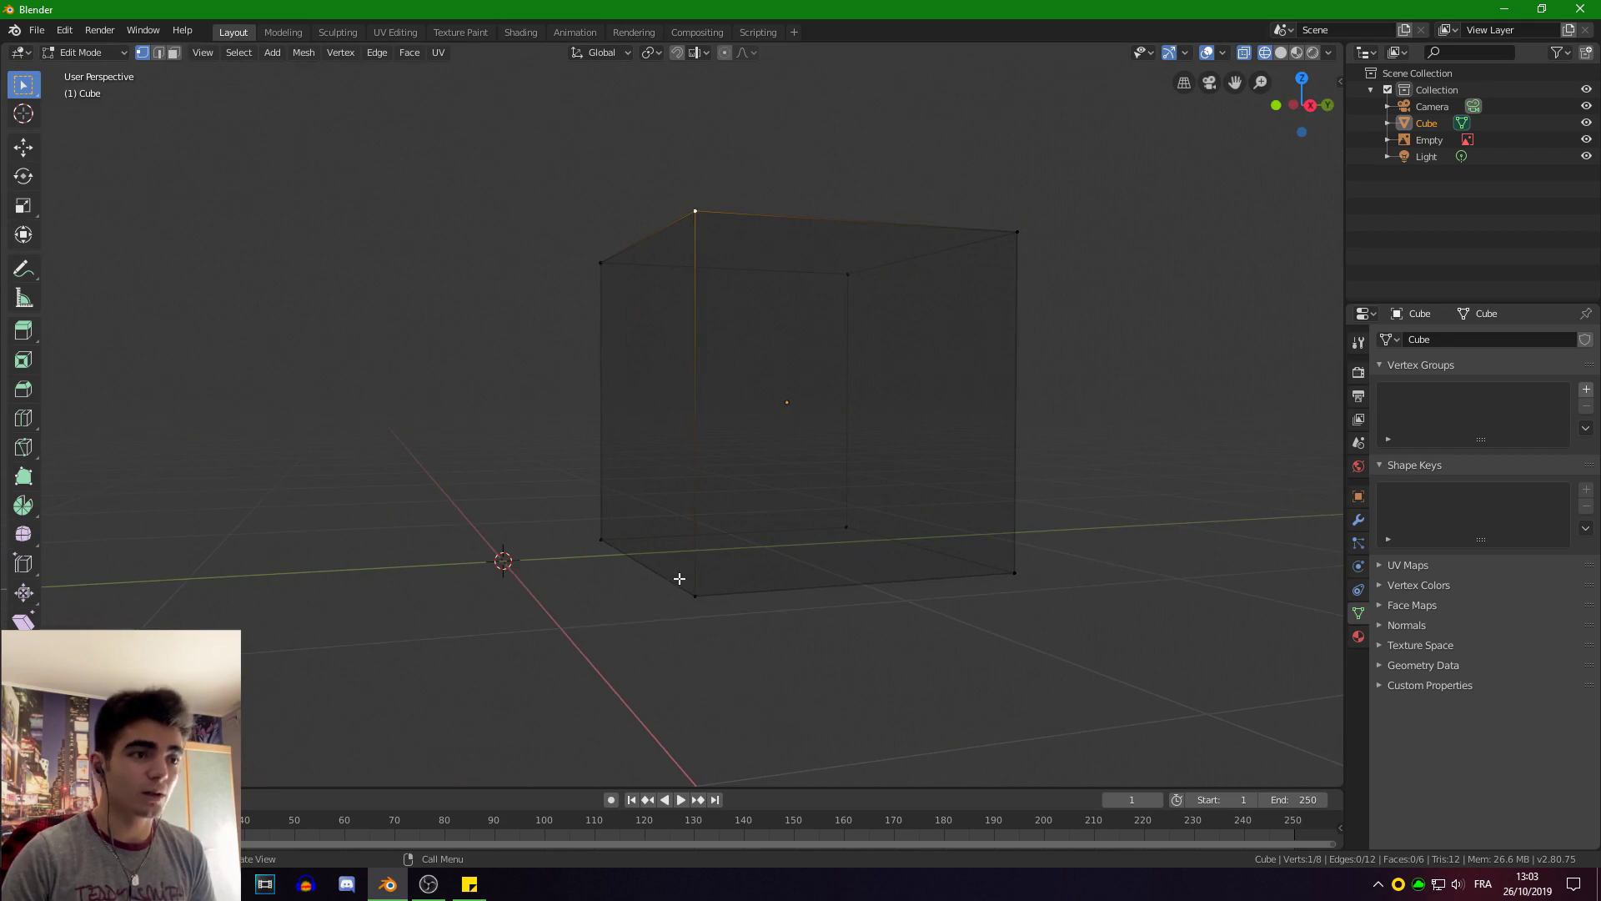
click(1310, 106)
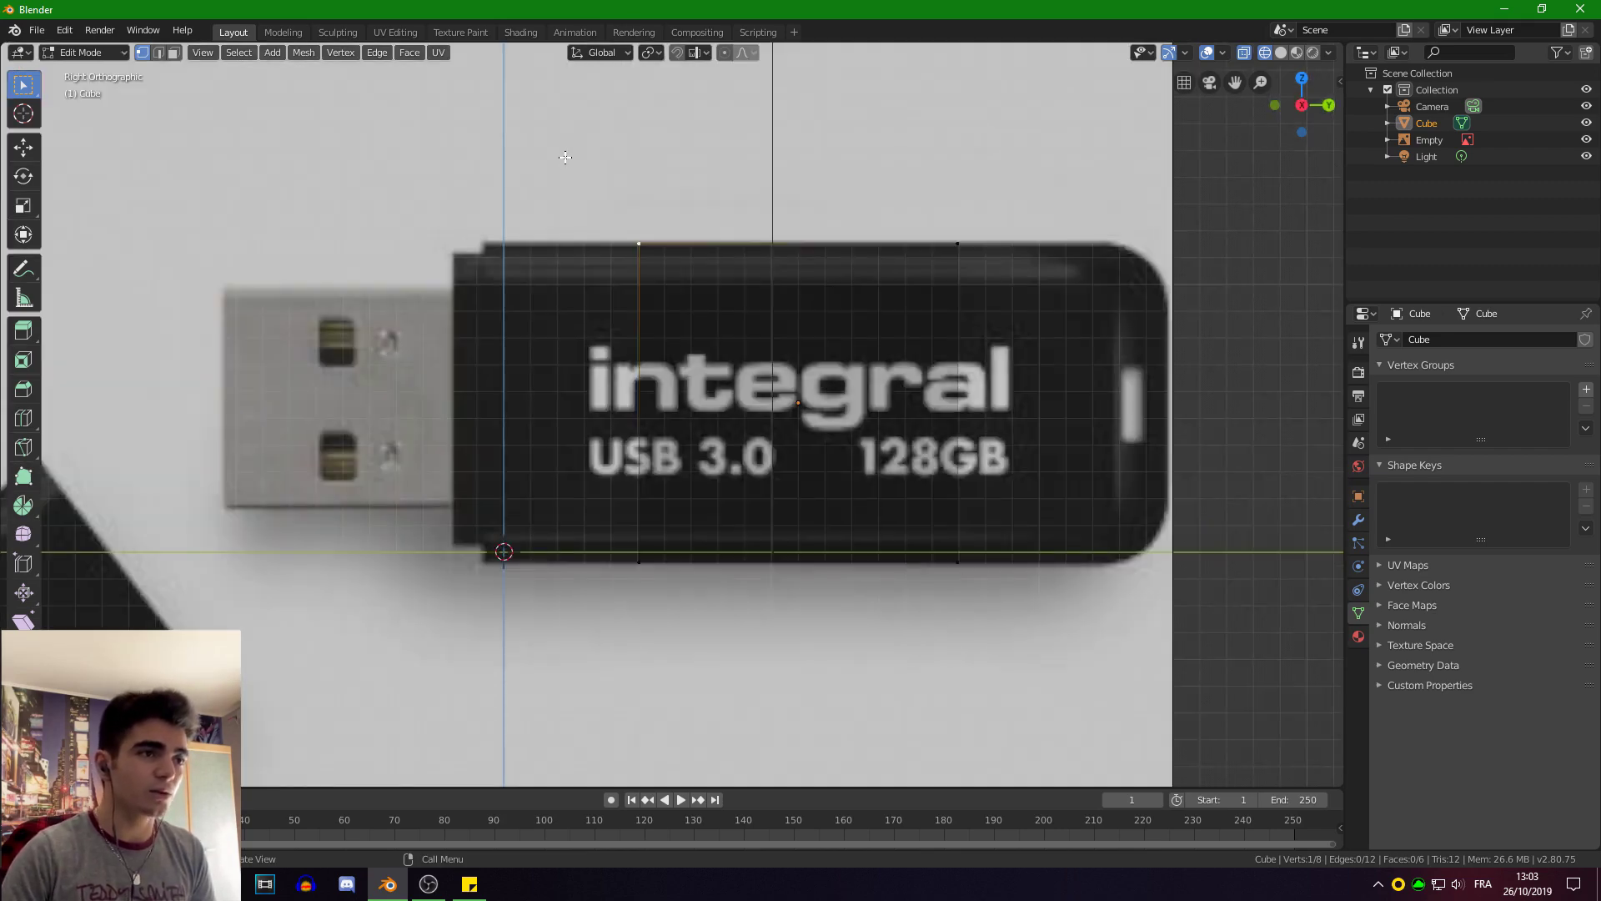
drag(563, 159, 707, 606)
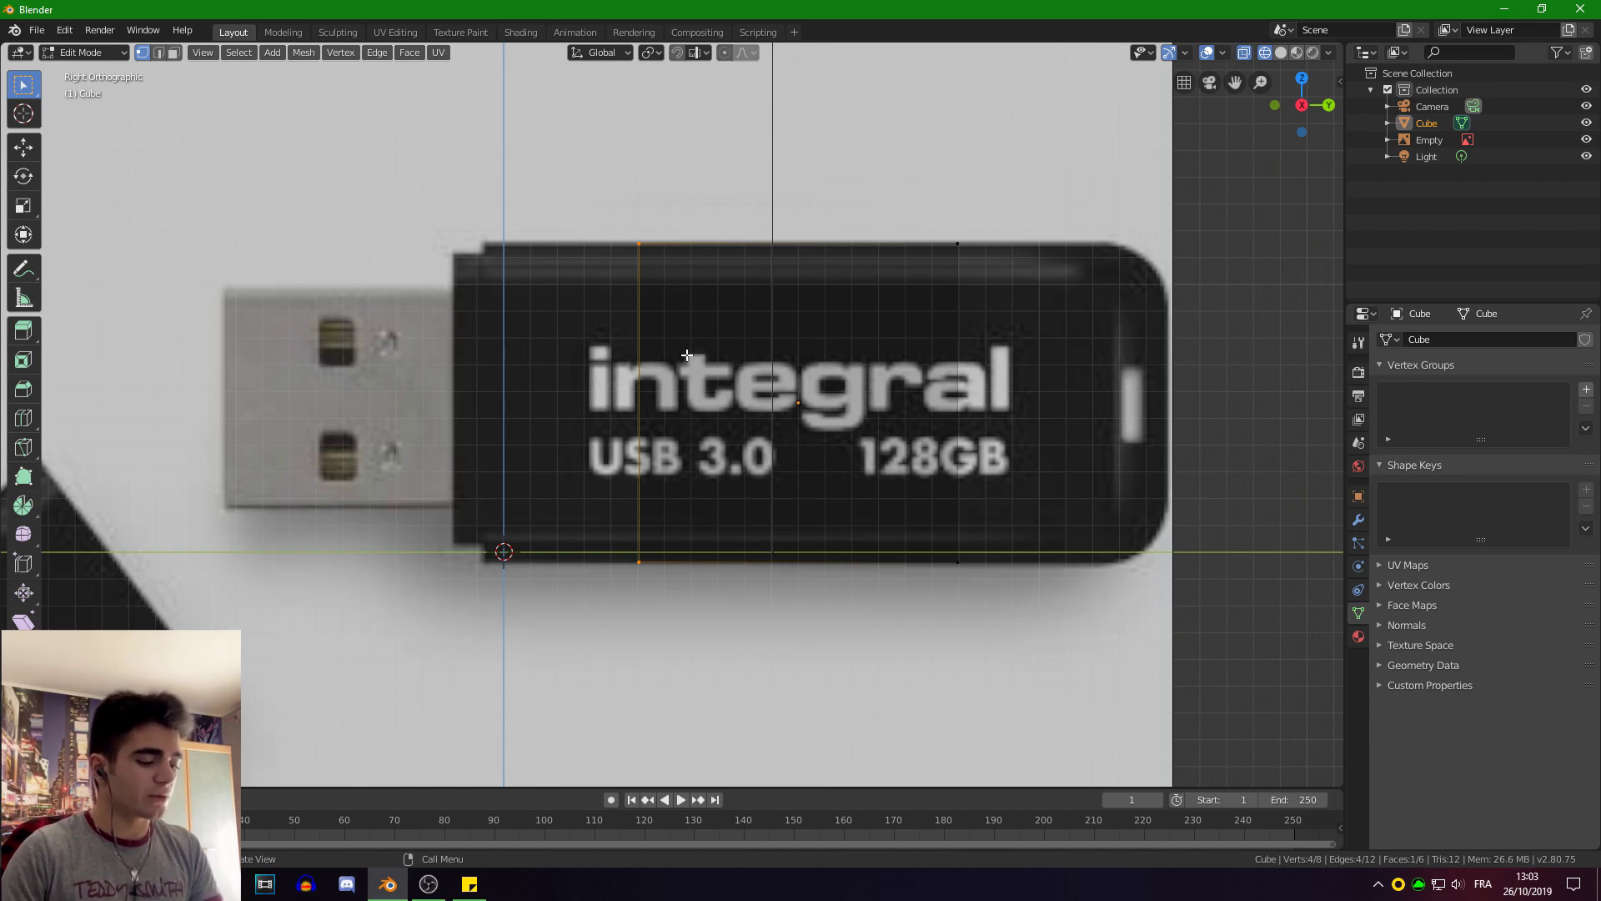
key(e)
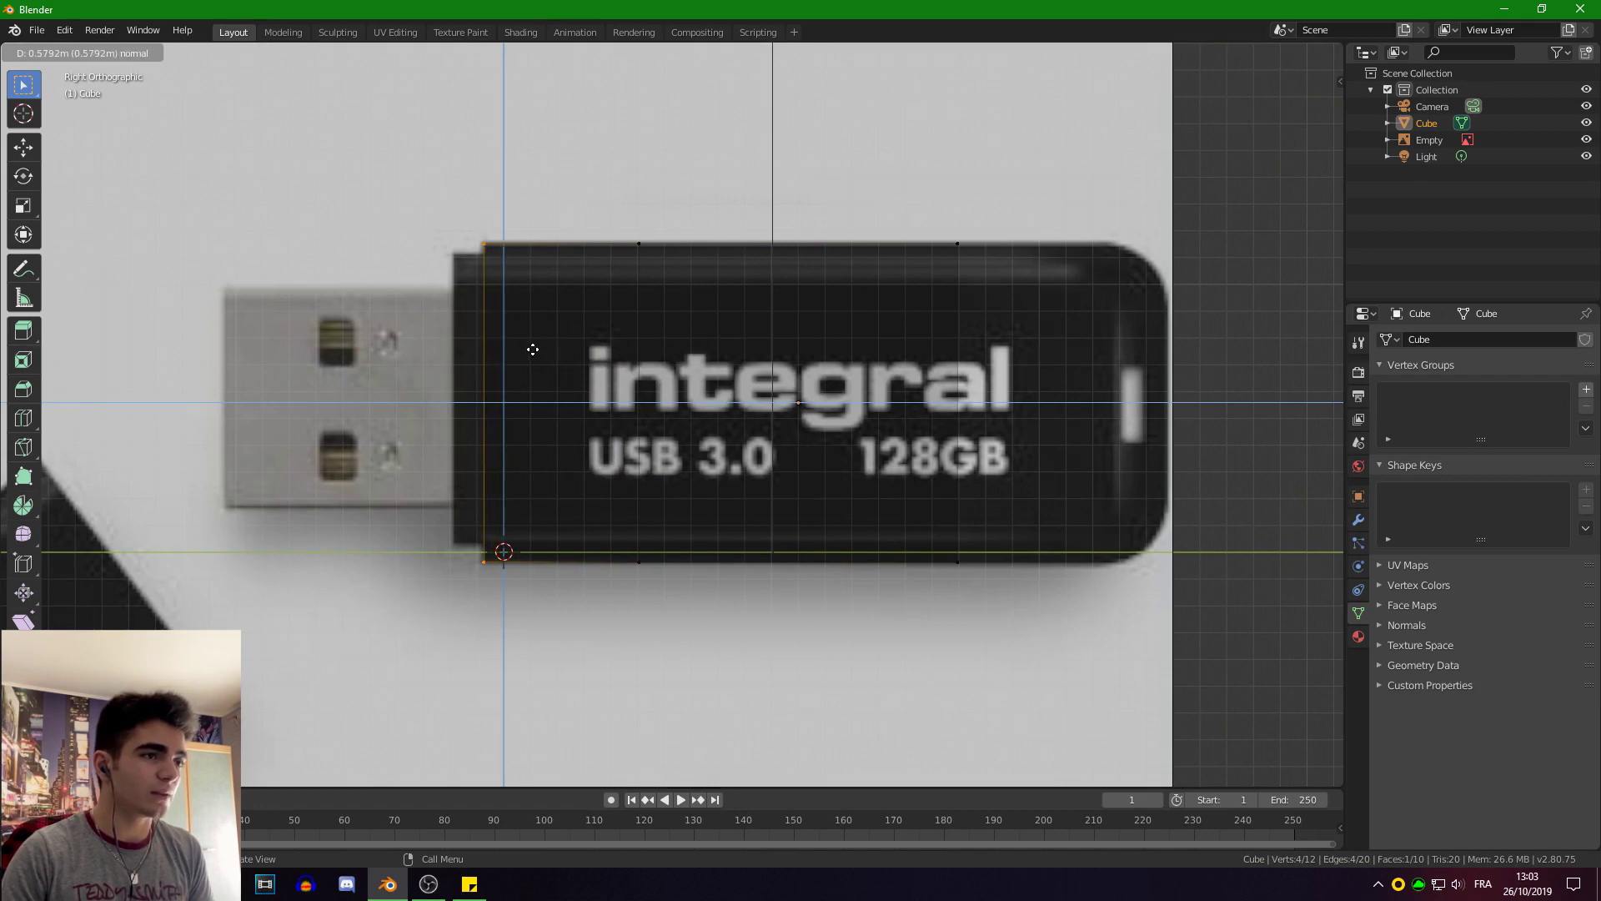
click(527, 349)
Extrude the connector-side face in place and scale the new face to about 0.97 to match the body's narrower lip.
scroll(492, 300, up, 3)
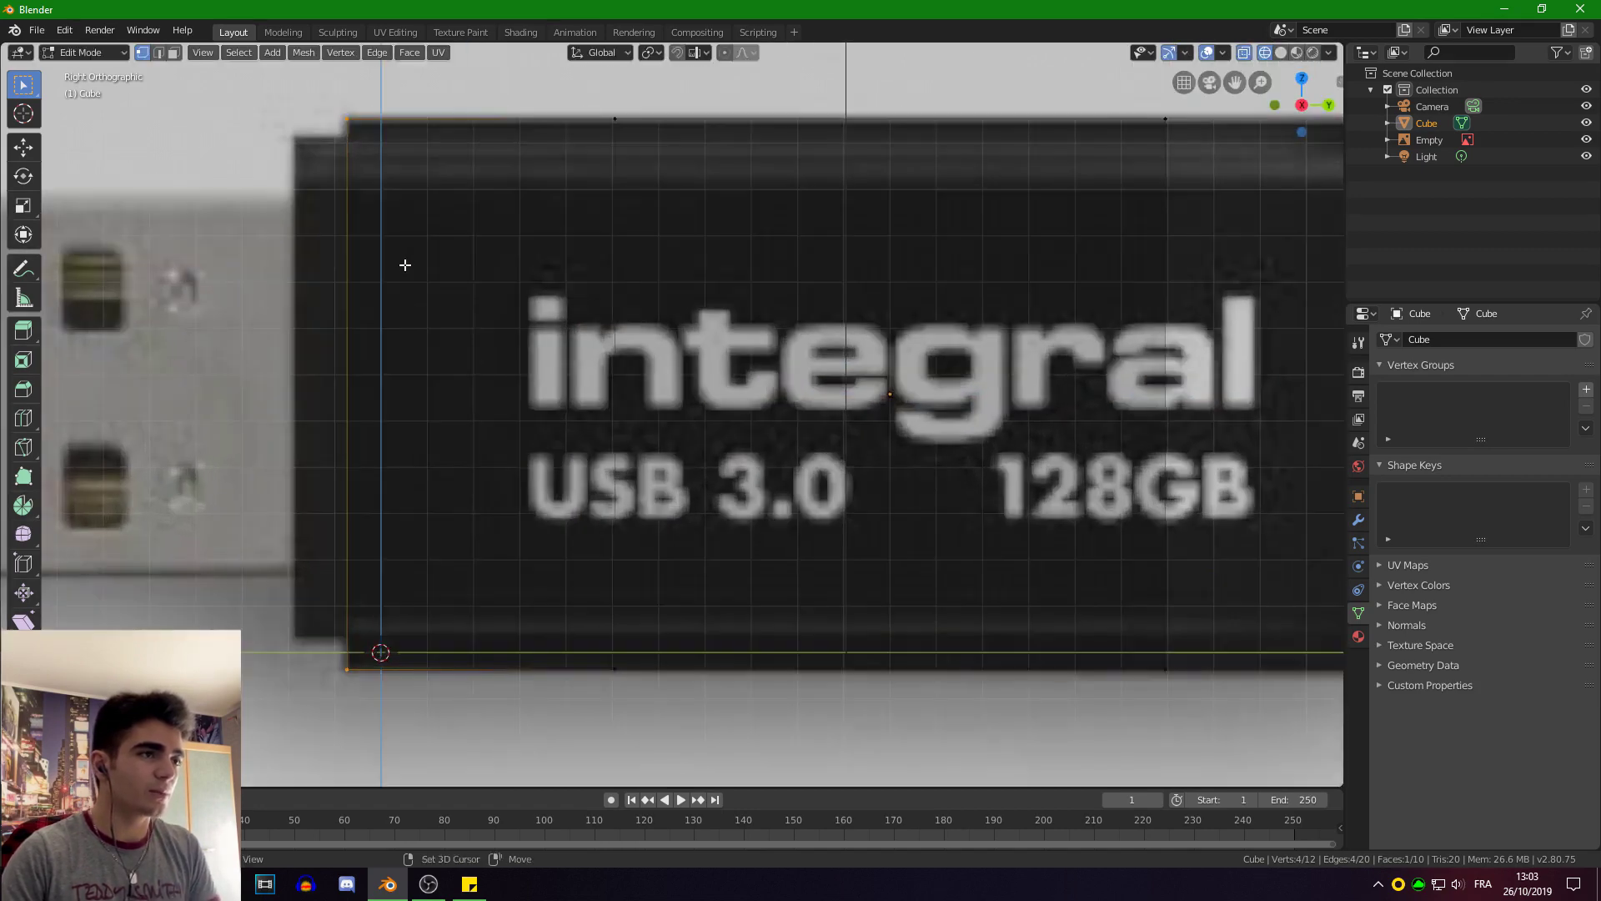
shift+middle_drag(403, 261, 757, 314)
scroll(759, 316, up, 1)
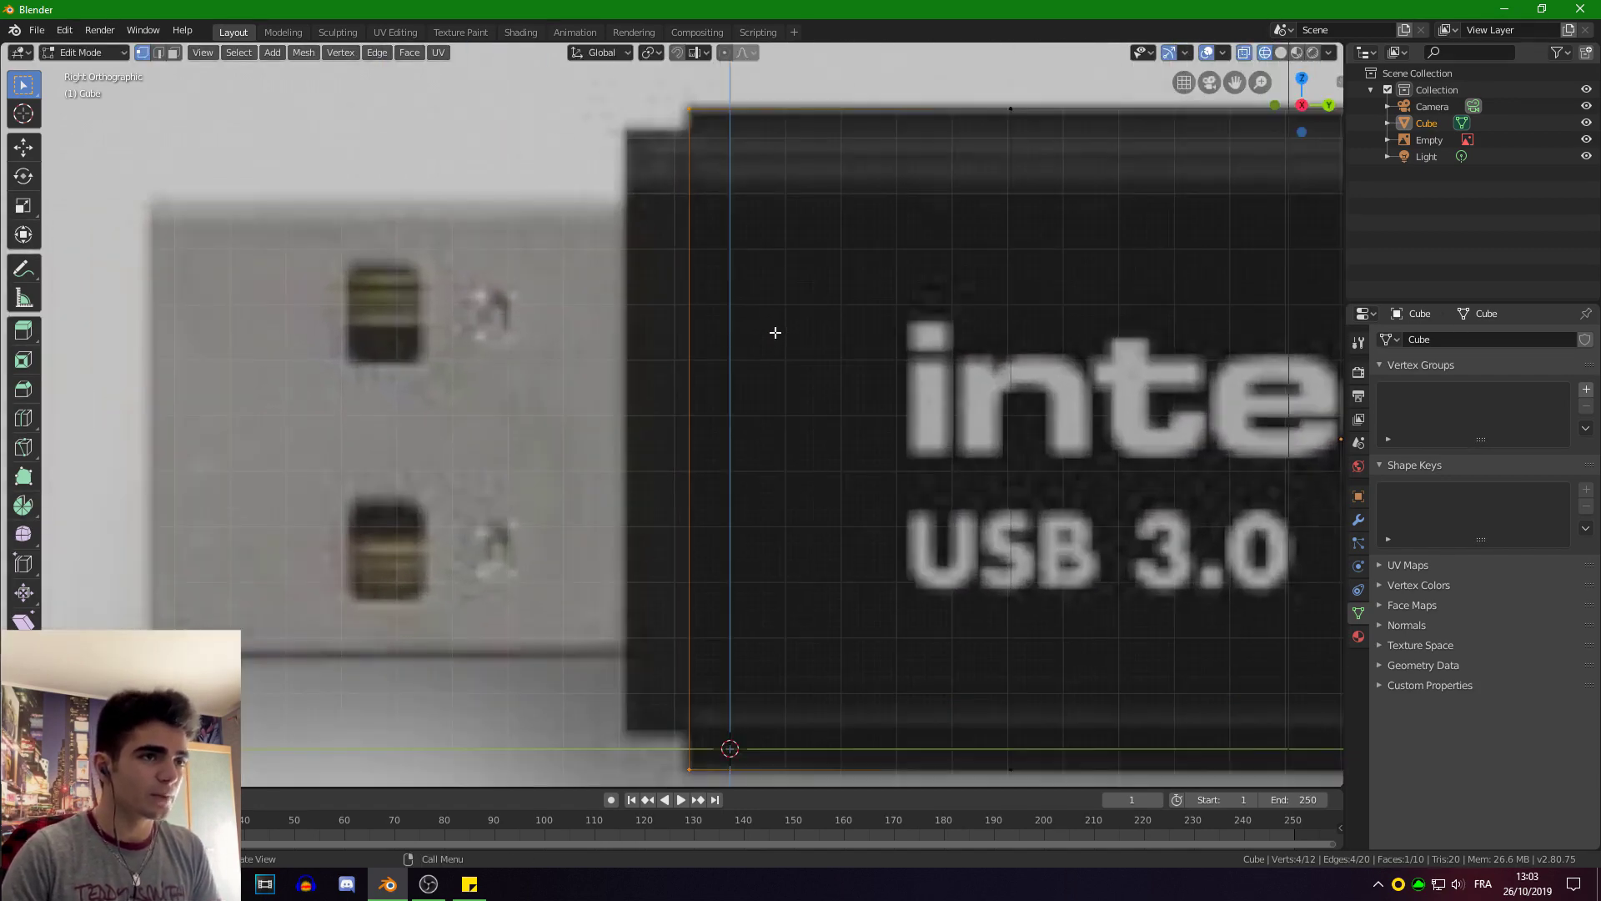
key(e)
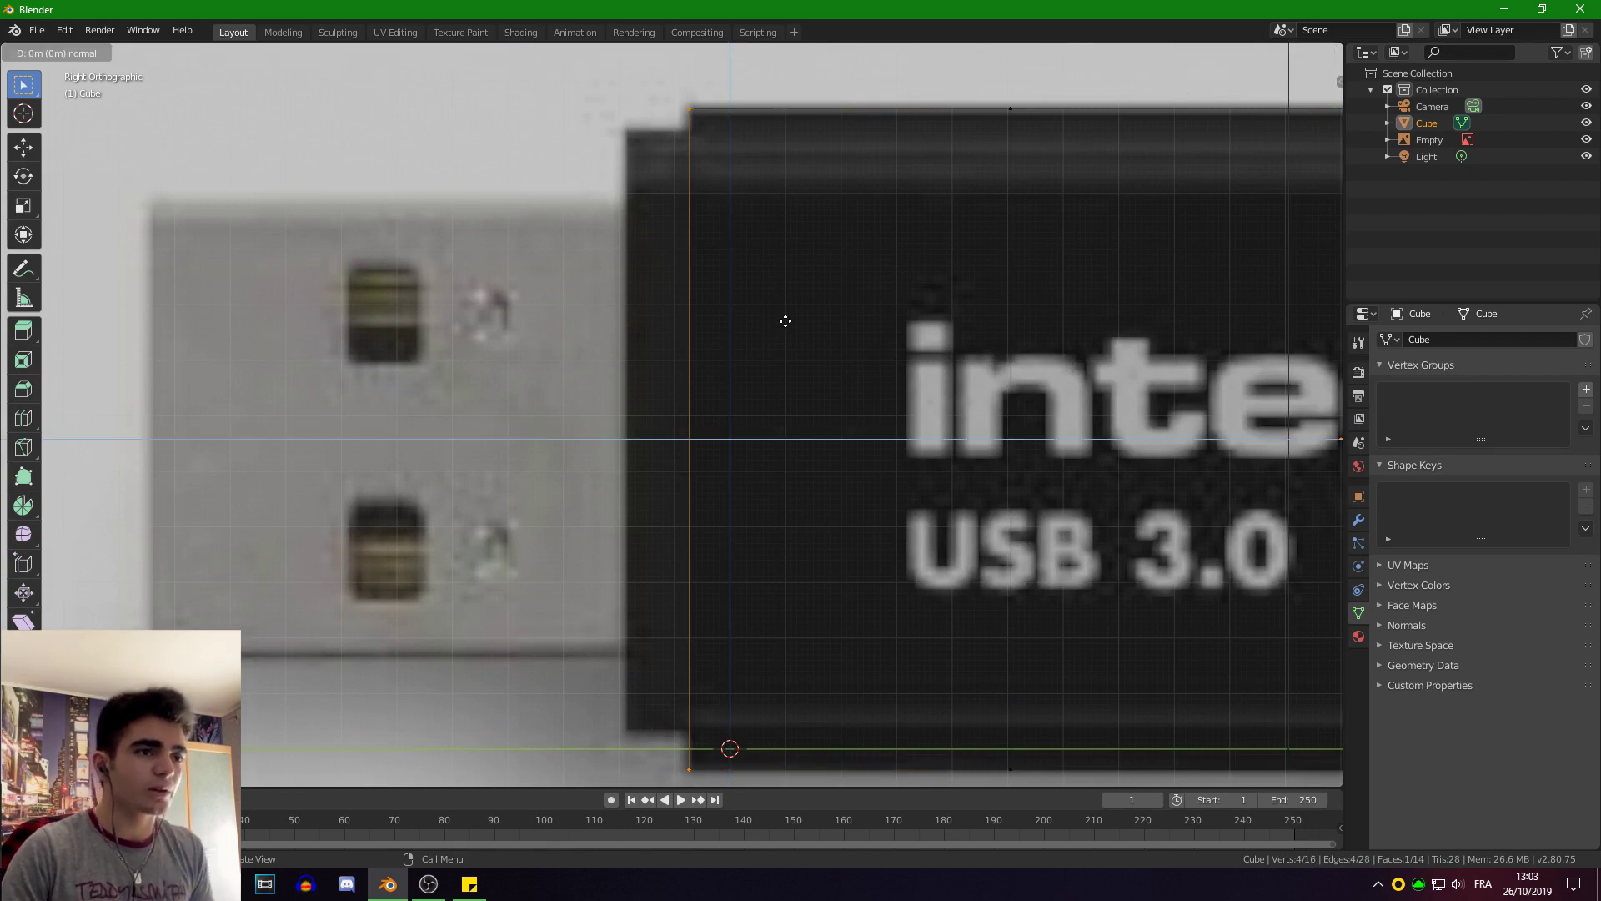
right_click(786, 321)
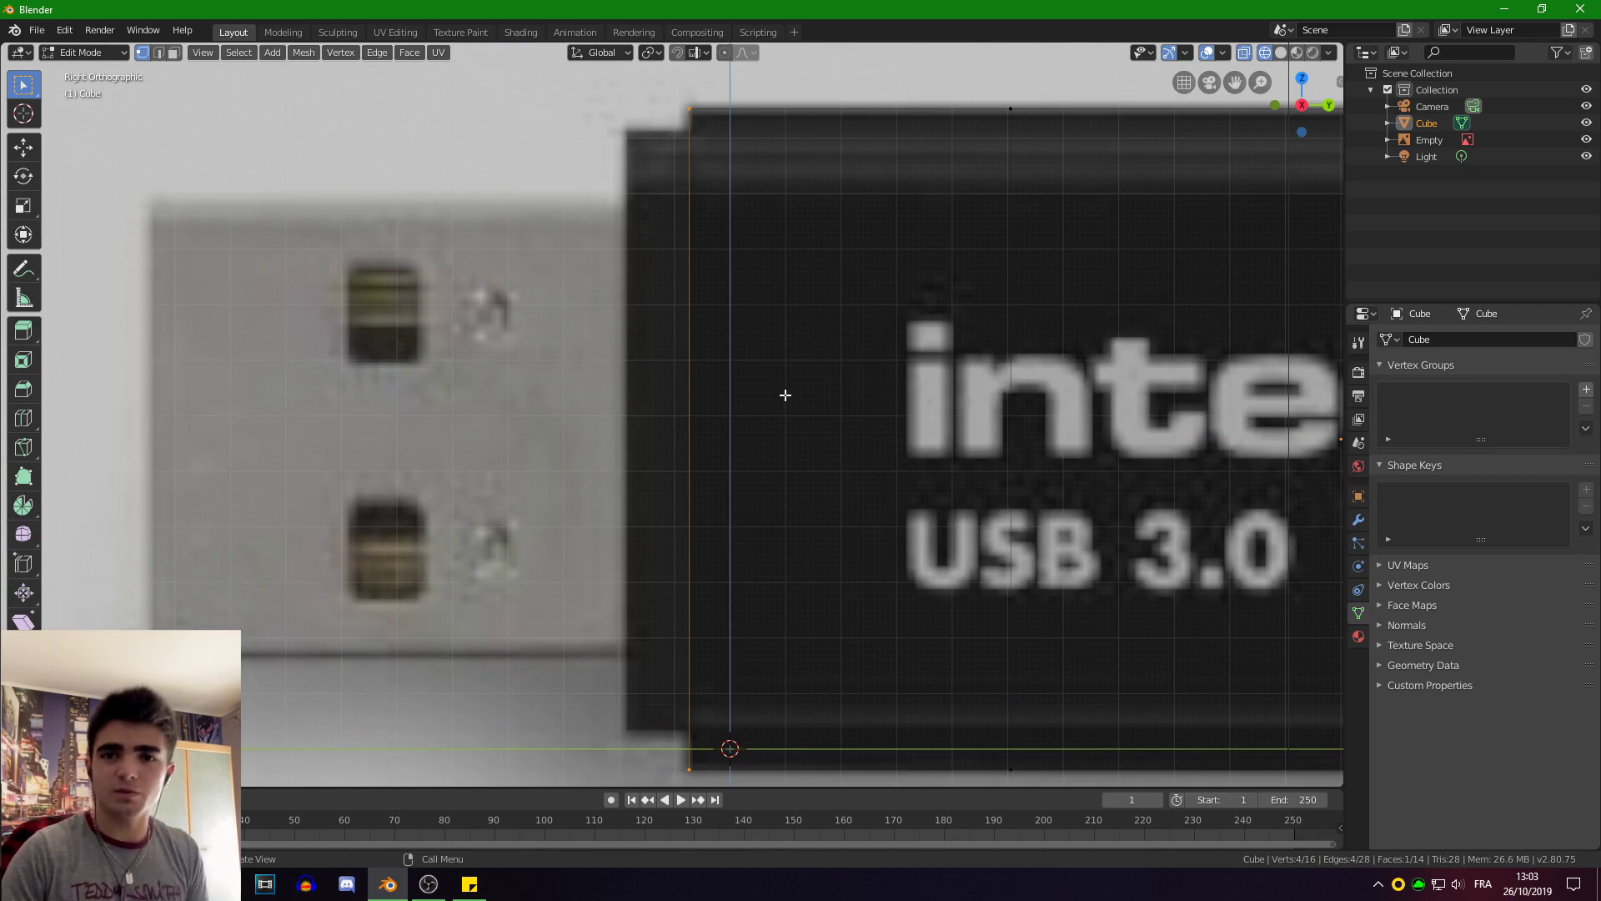
key(s)
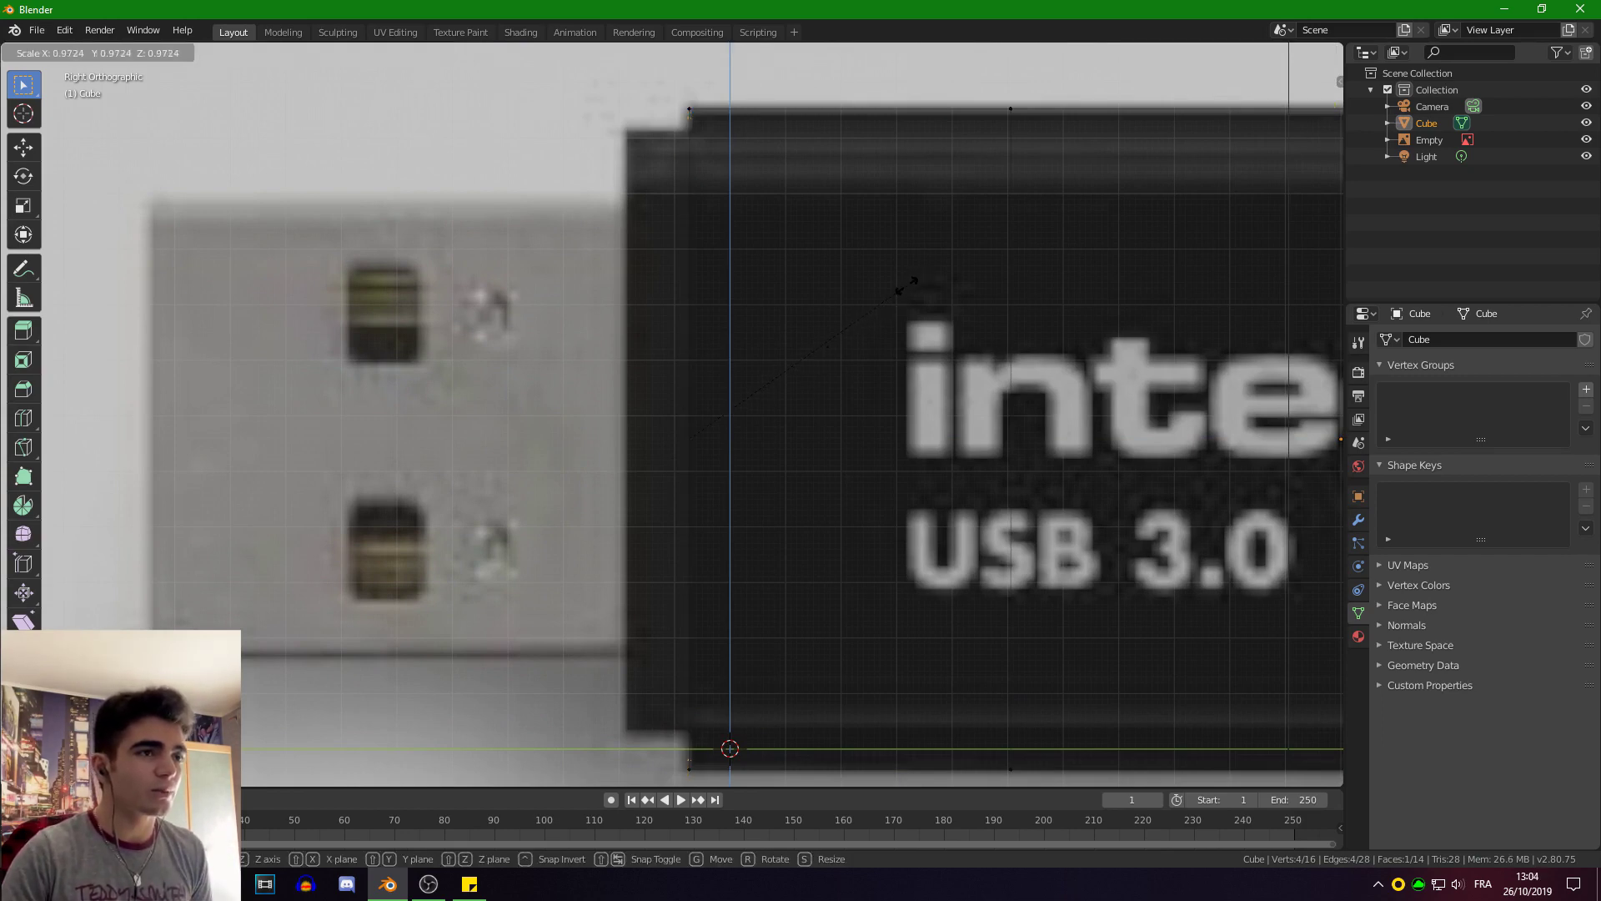
click(897, 290)
scroll(733, 165, up, 5)
shift+middle_drag(756, 272, 756, 811)
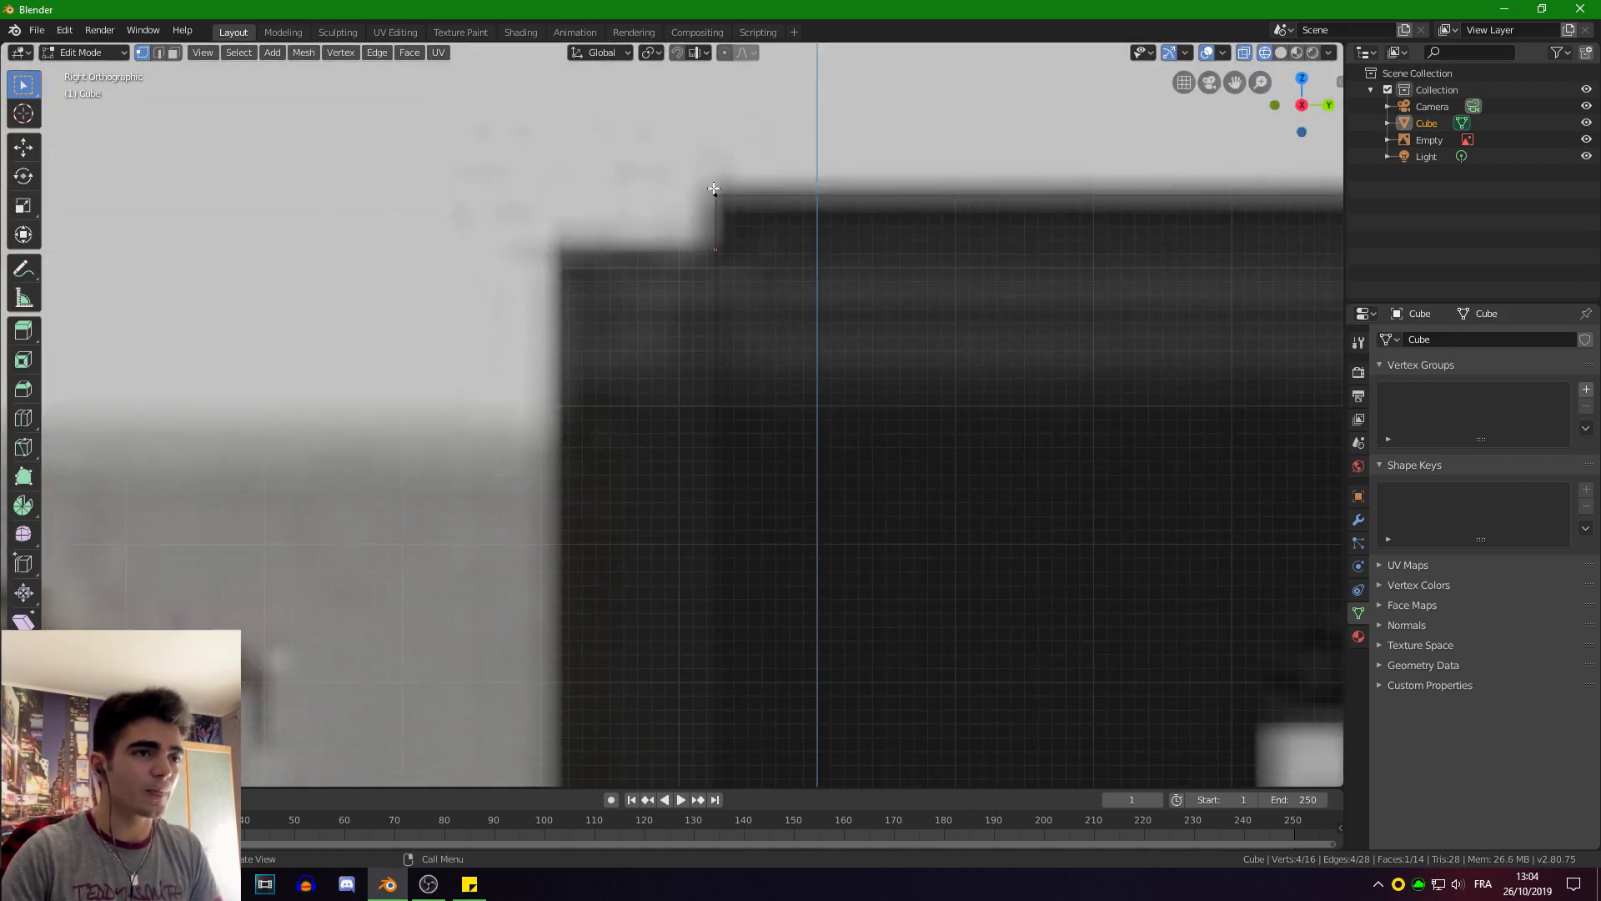
scroll(822, 401, down, 5)
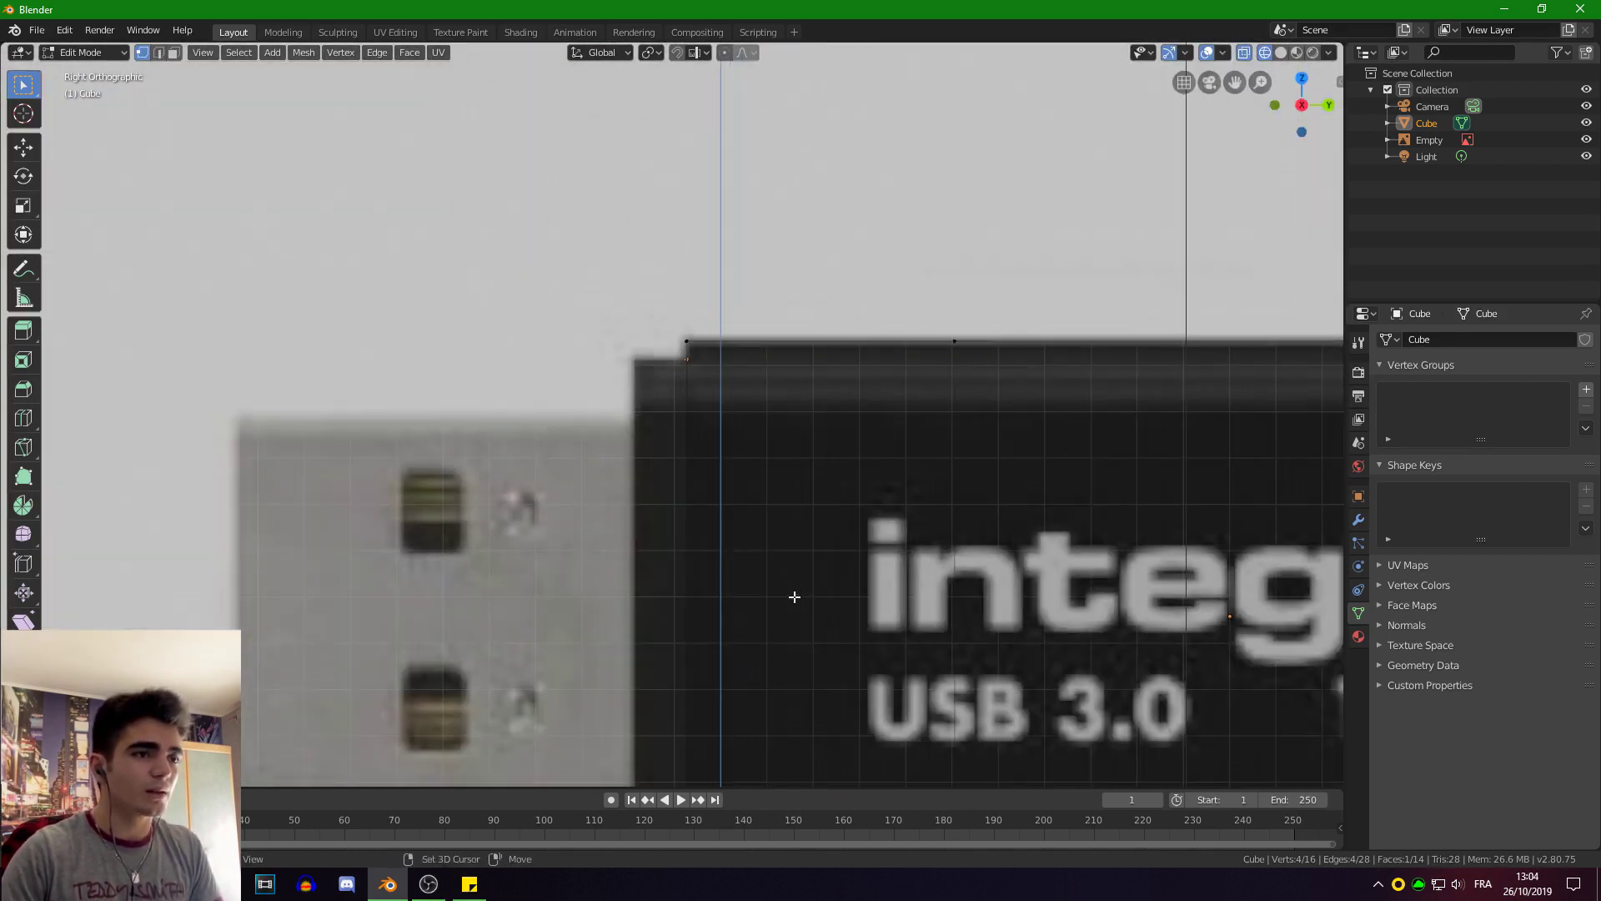
scroll(794, 597, down, 3)
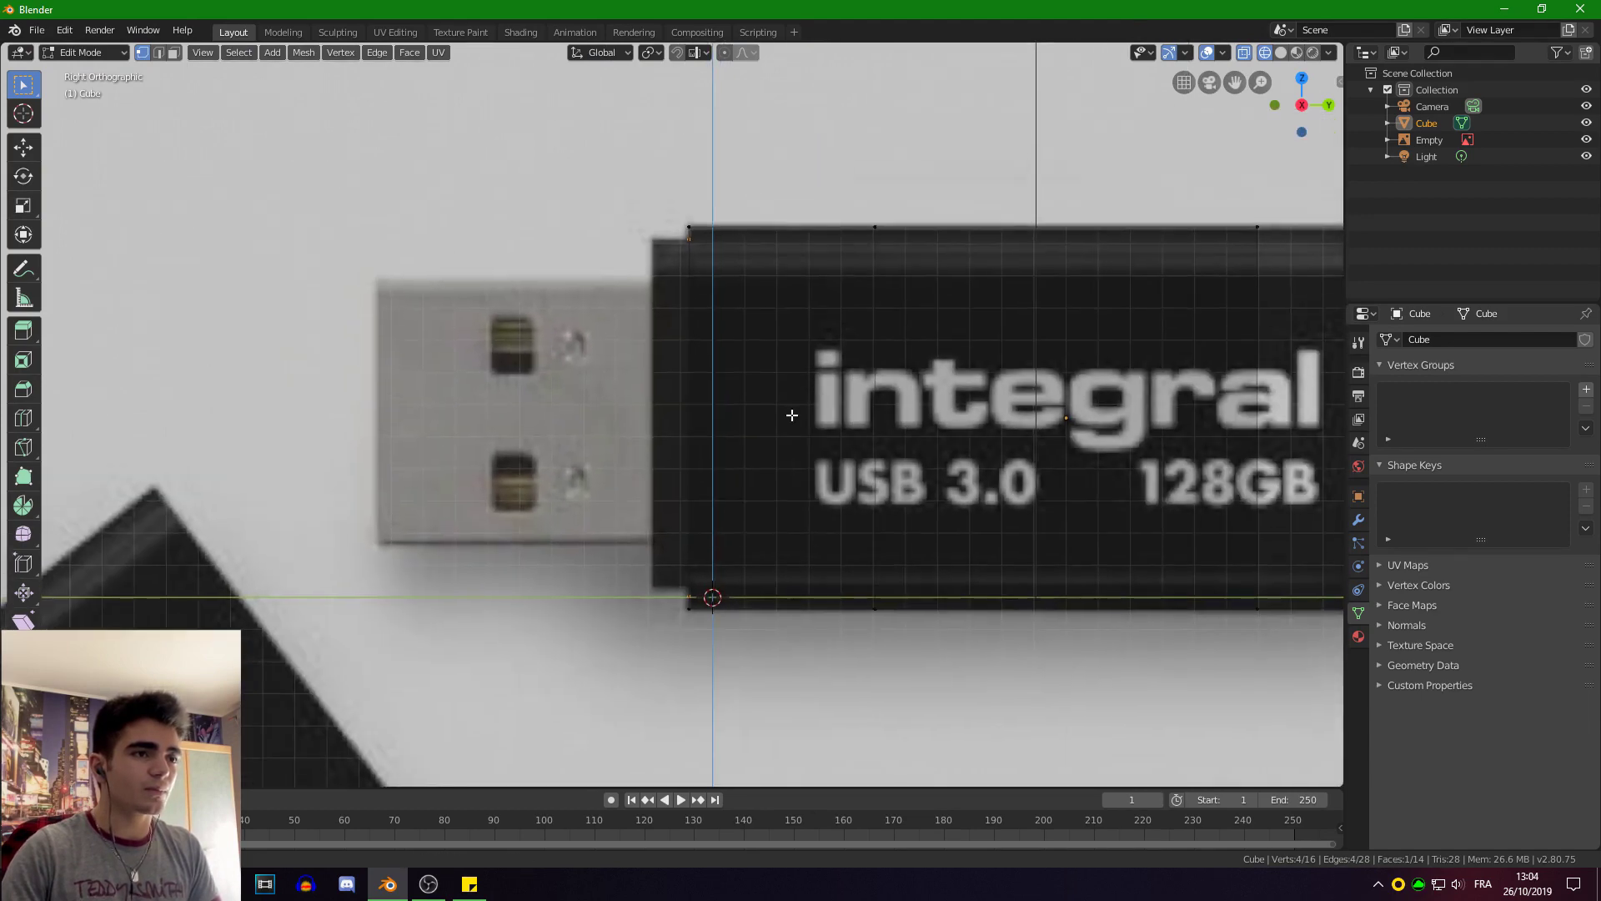
Extrude the scaled-down face along its normal to the edge of the lip where the metal connector begins.
middle_drag(793, 414, 838, 416)
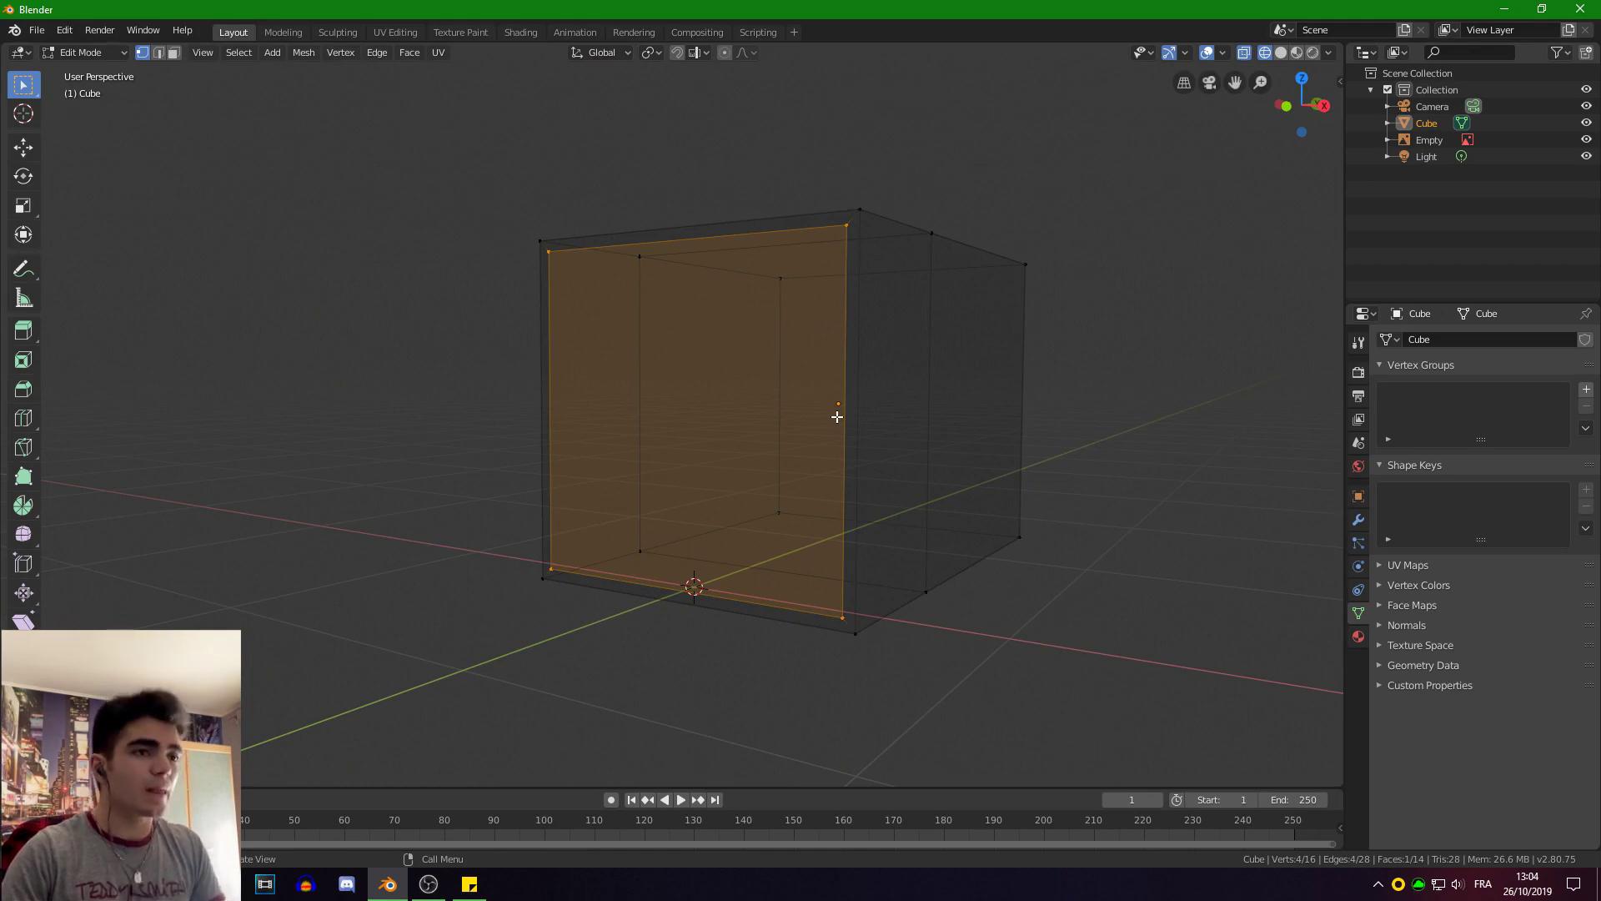
key(KP_3)
scroll(808, 408, up, 2)
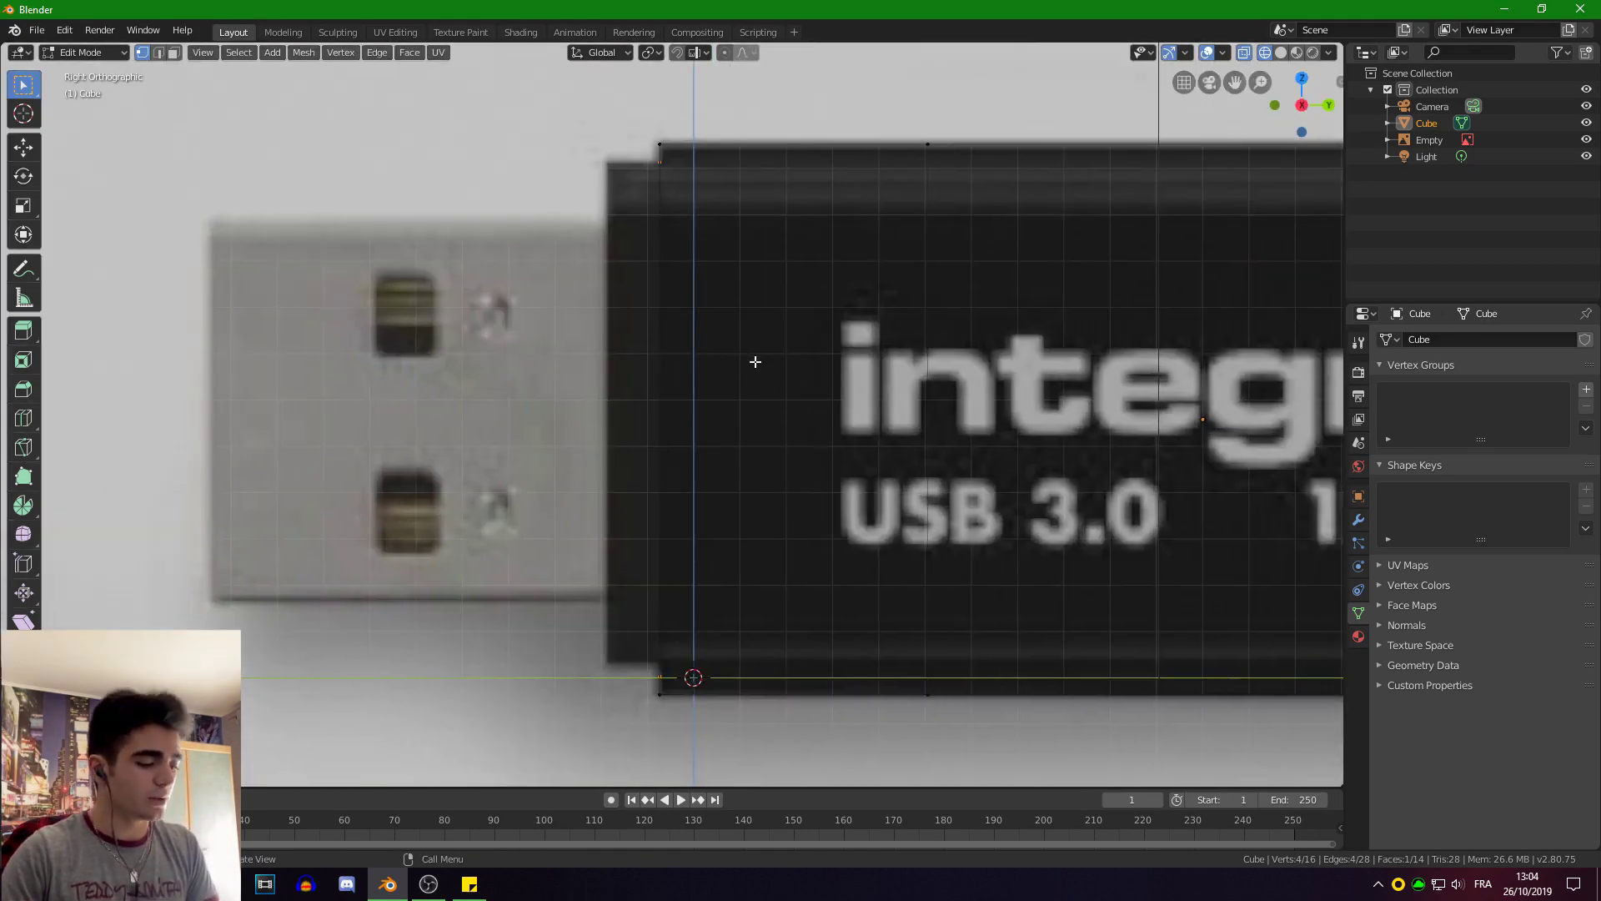
key(ctrl+r)
click(816, 344)
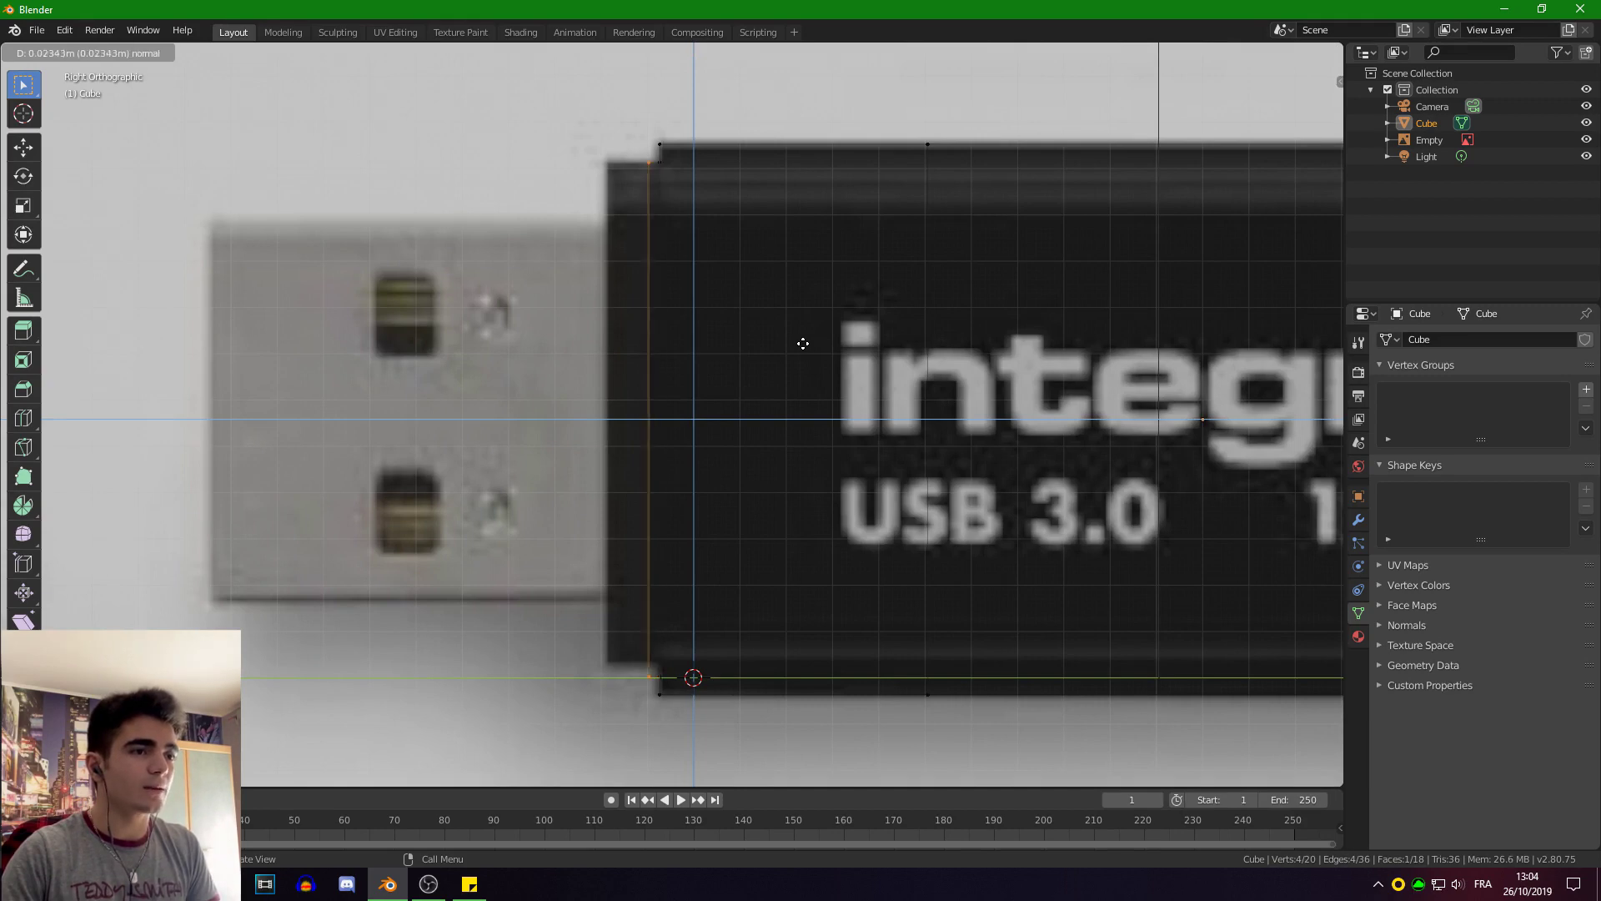
click(764, 344)
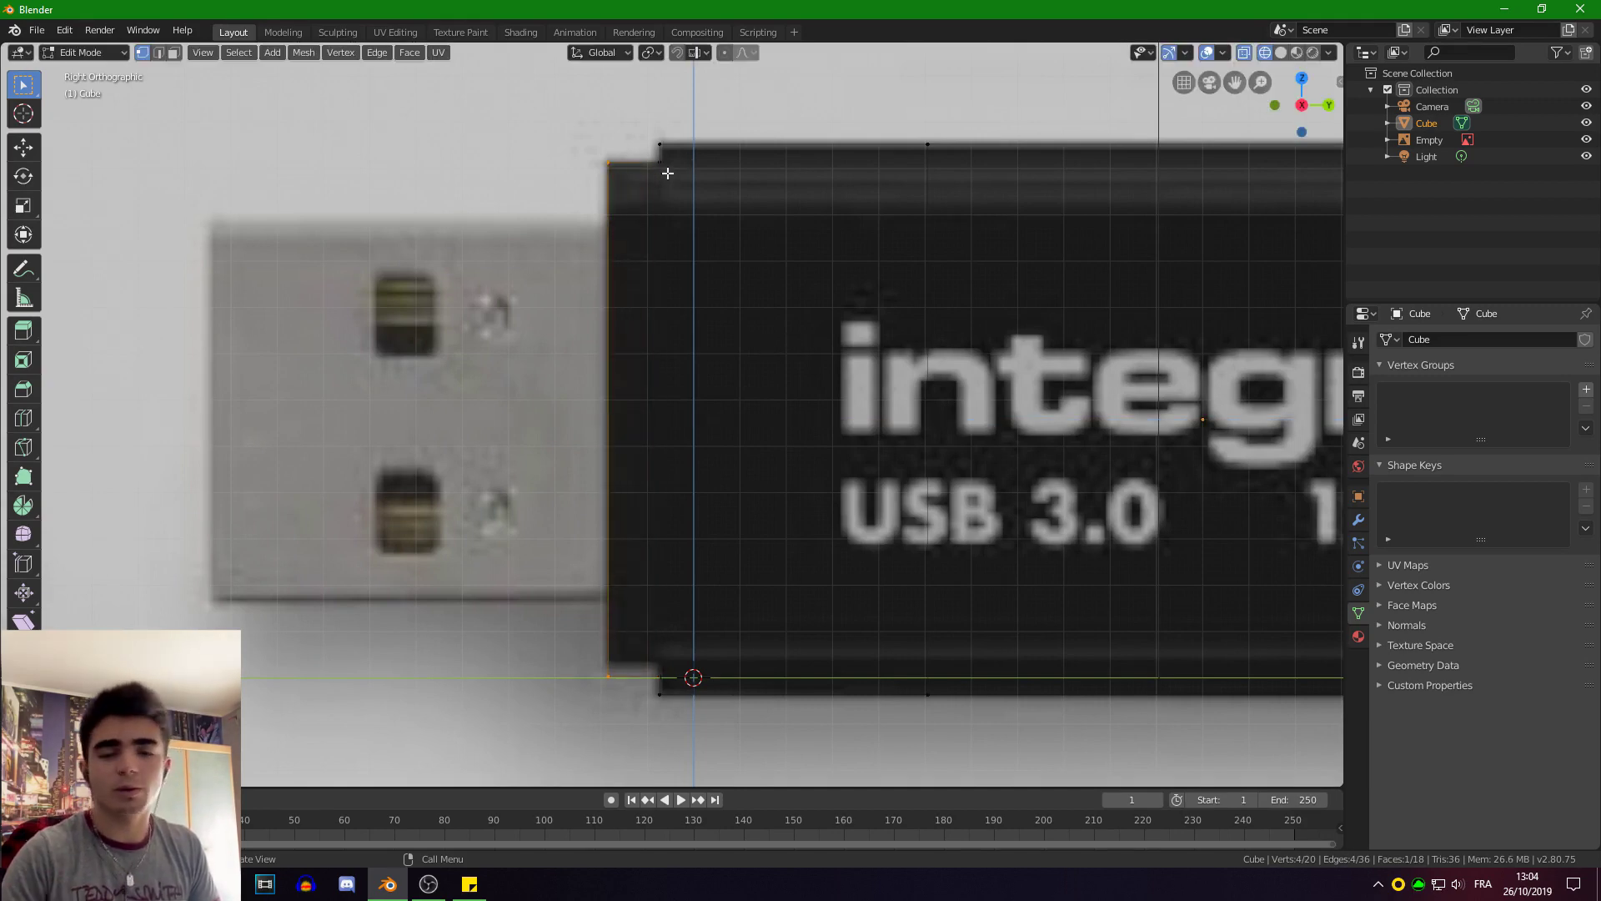
Extrude the lip's end face in place and scale the new face down to about 0.8 towards the connector's height.
scroll(638, 248, down, 1)
scroll(573, 299, up, 2)
scroll(574, 299, down, 1)
shift+middle_drag(591, 285, 710, 320)
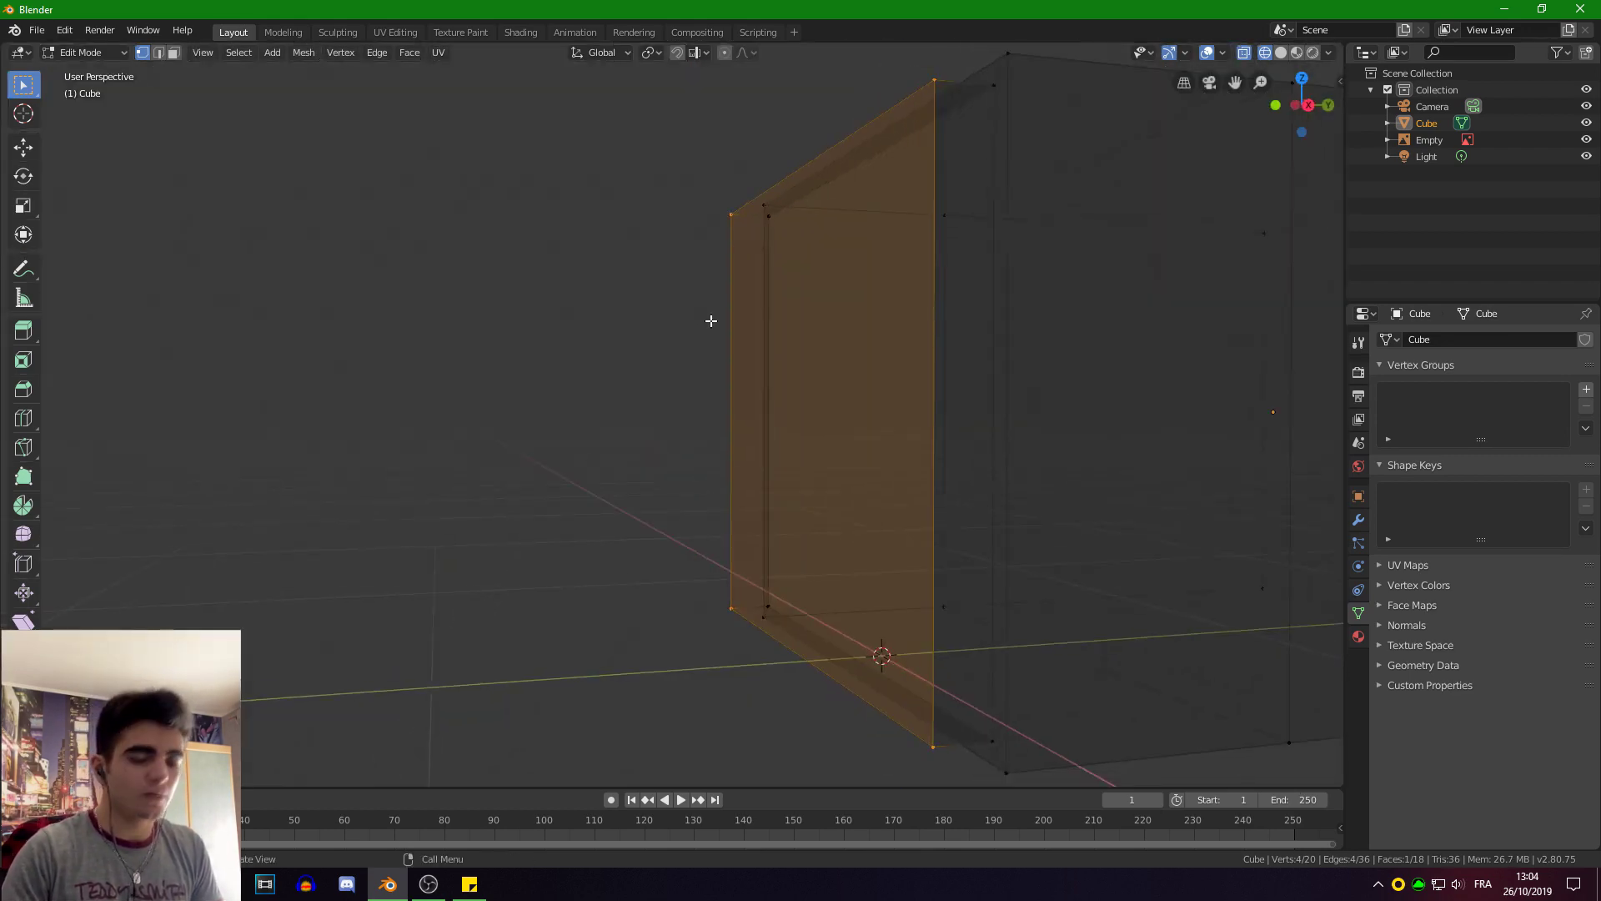
key(KP_3)
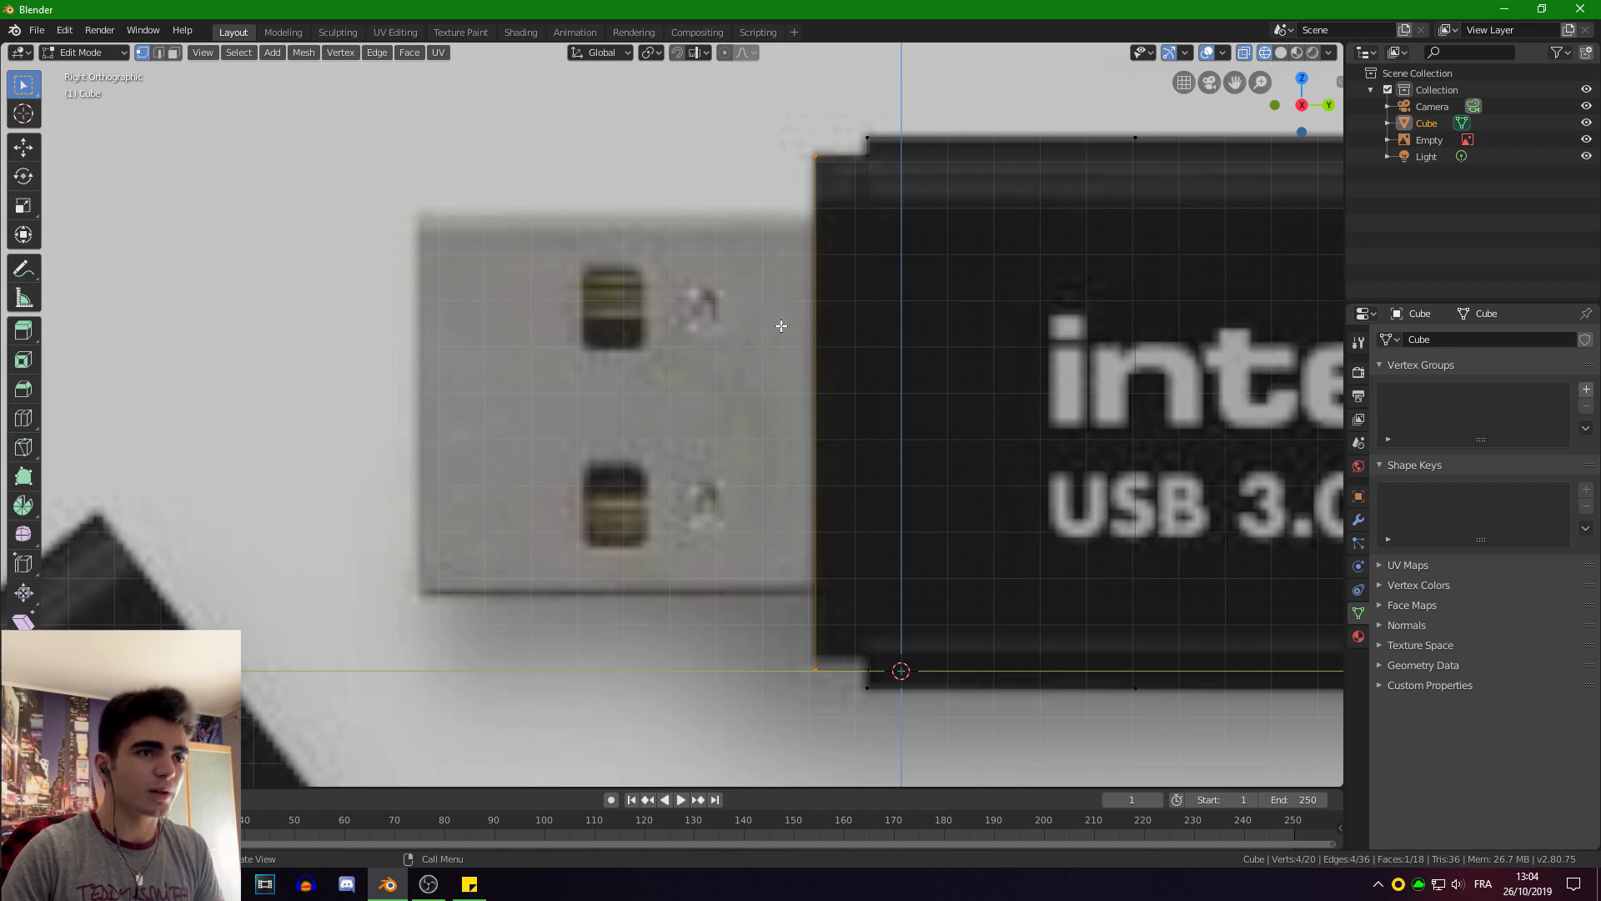
key(e)
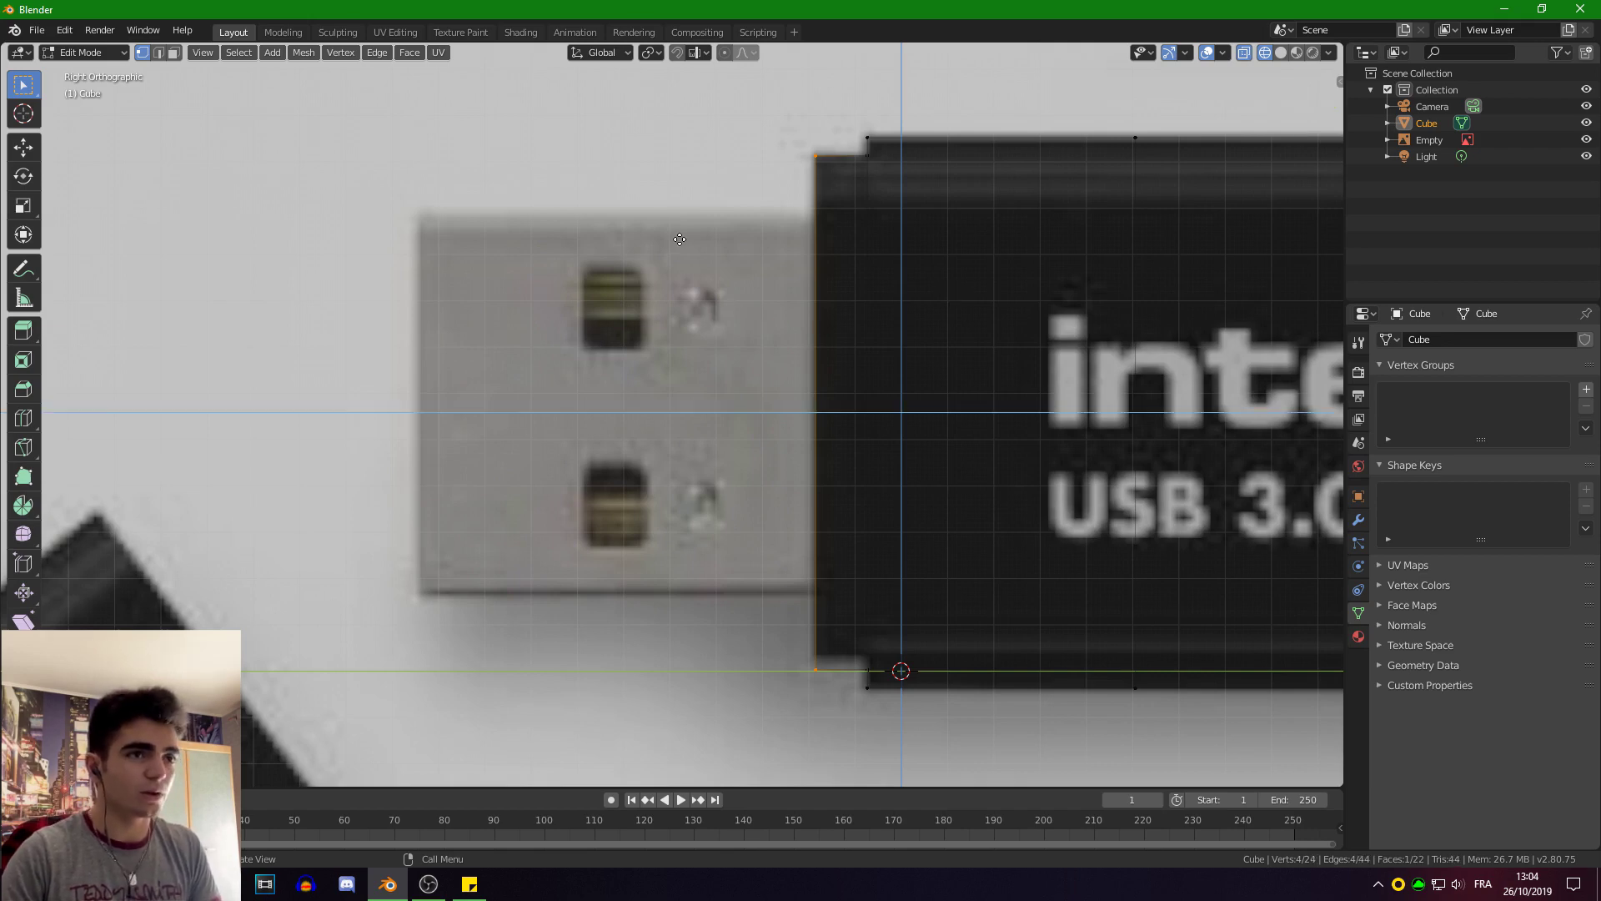
click(679, 239)
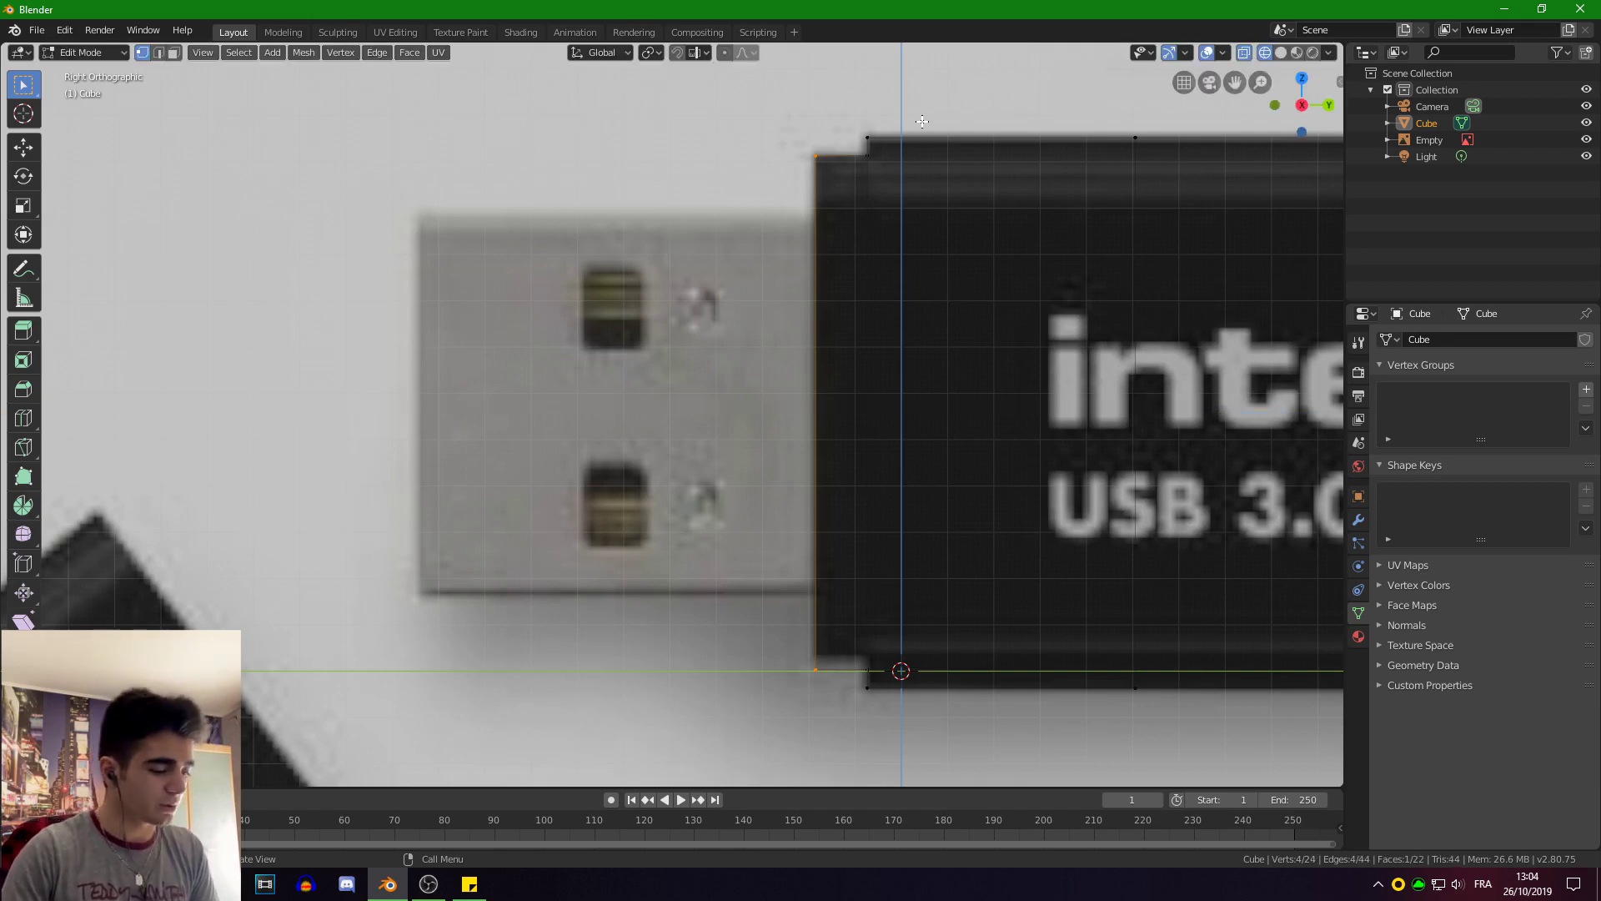
key(s)
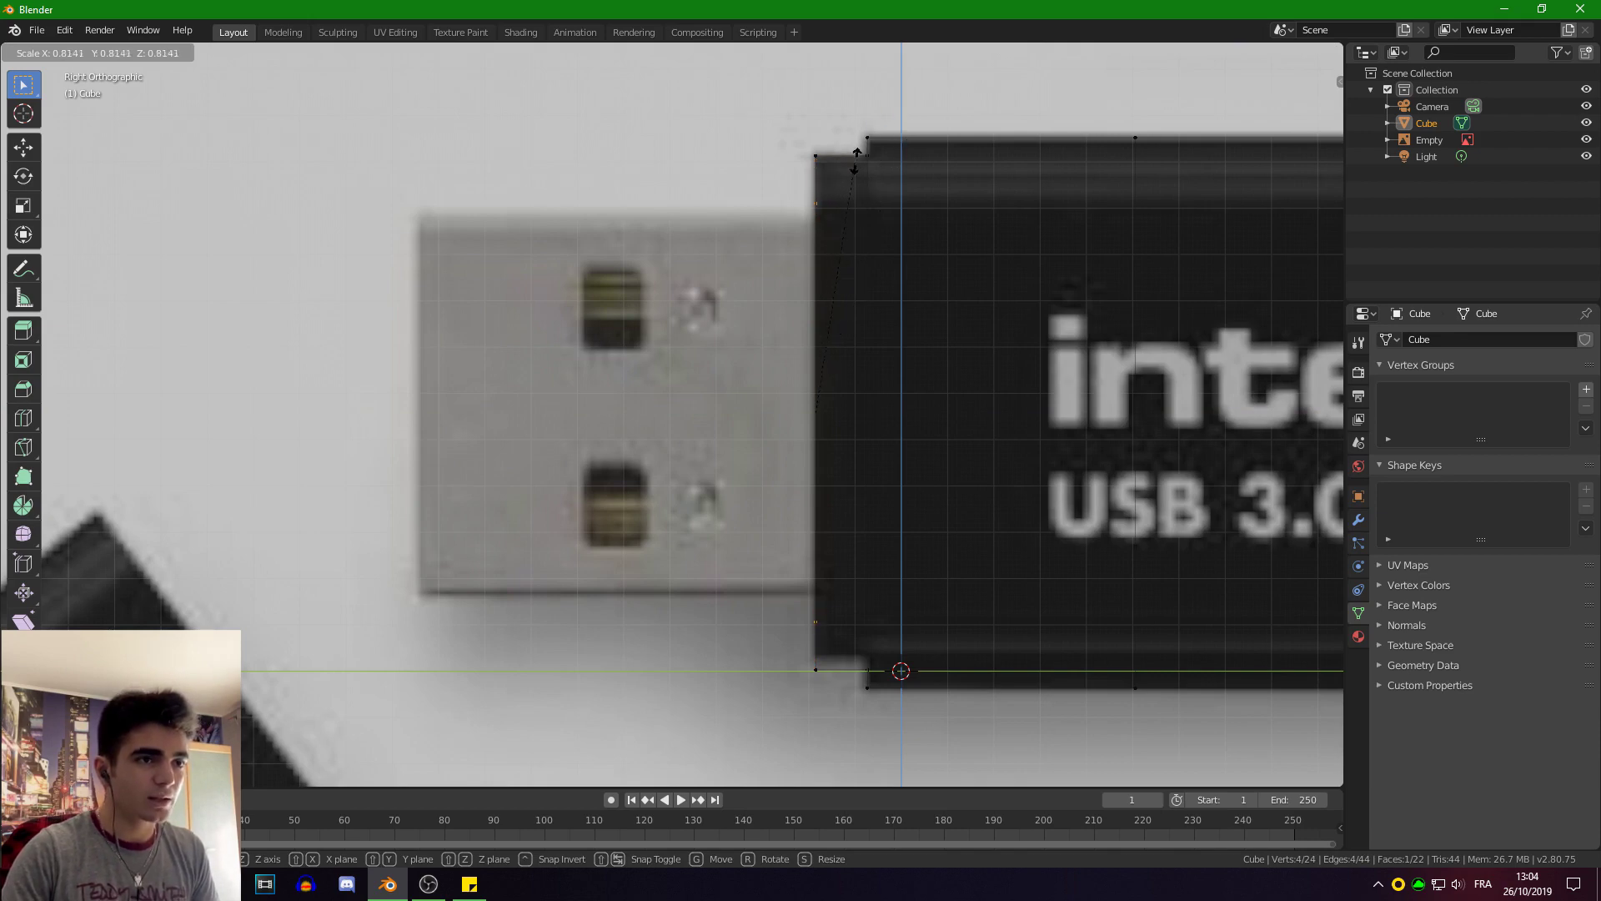
click(845, 166)
Scale the inner face by a further 0.95 or so to fit the connector's height, and extrude it about 0.86 m to the connector's tip.
scroll(753, 665, down, 5)
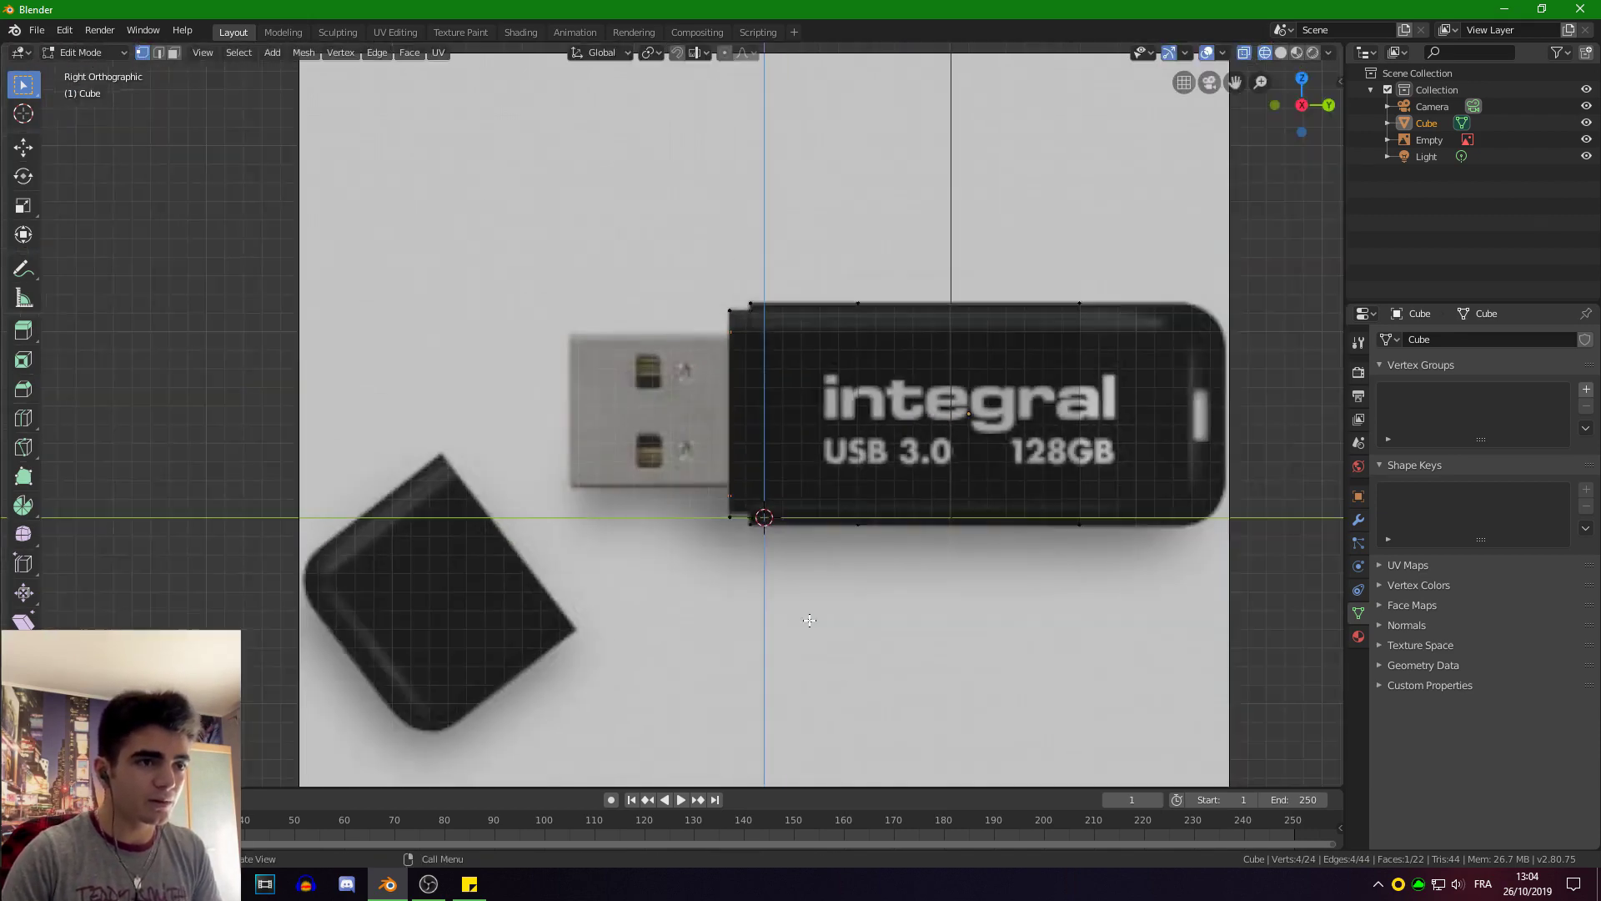
scroll(793, 607, up, 5)
scroll(801, 600, up, 1)
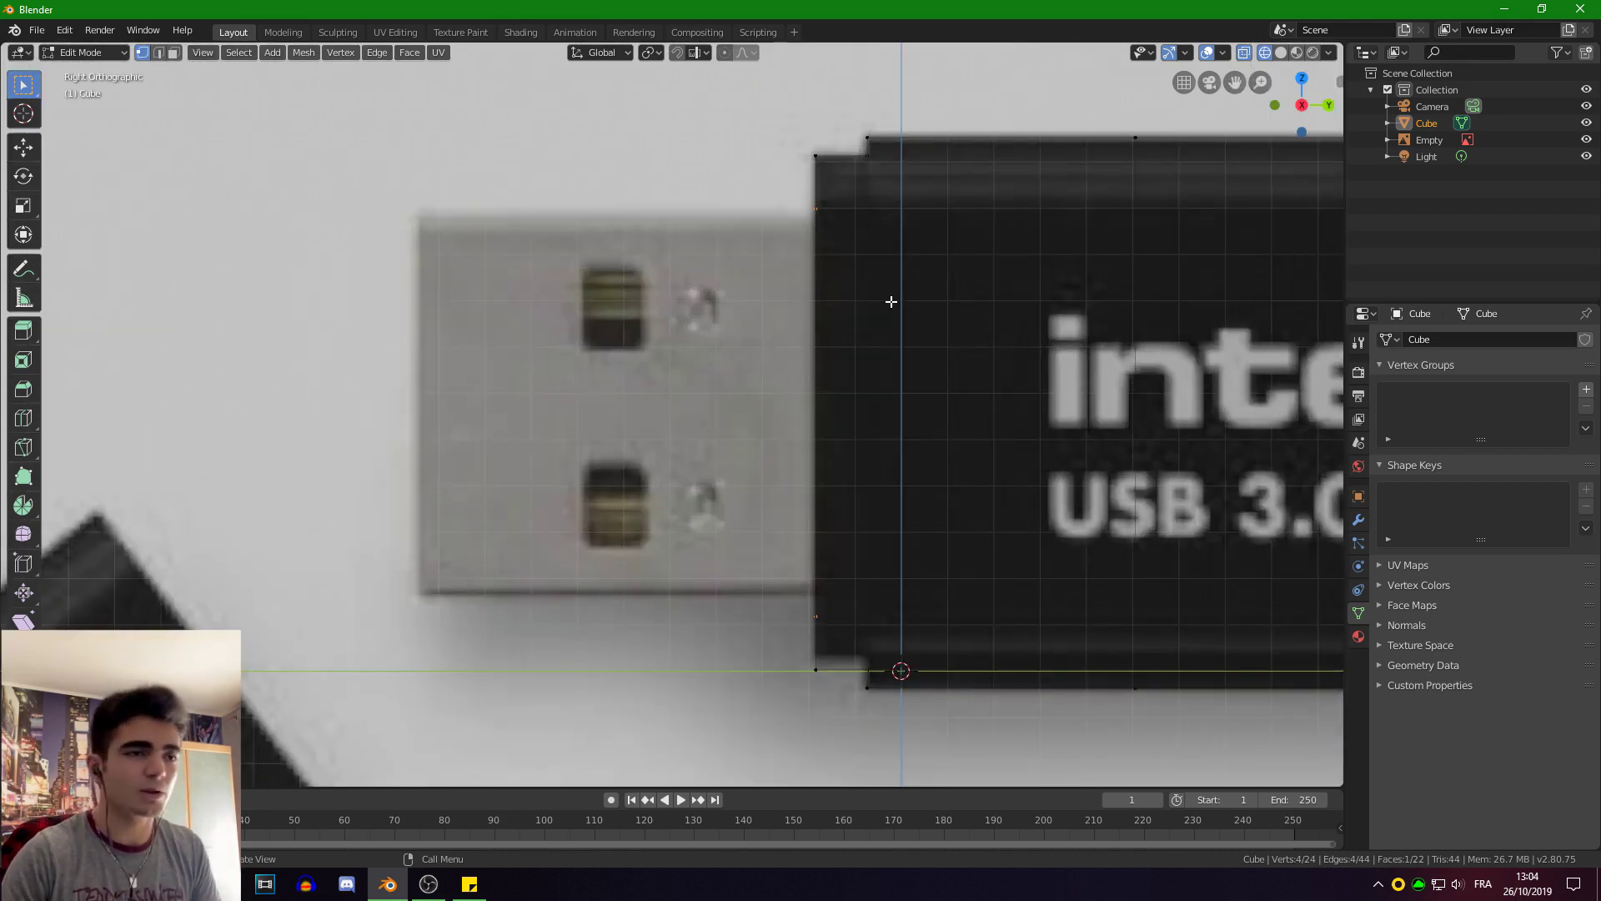
key(s)
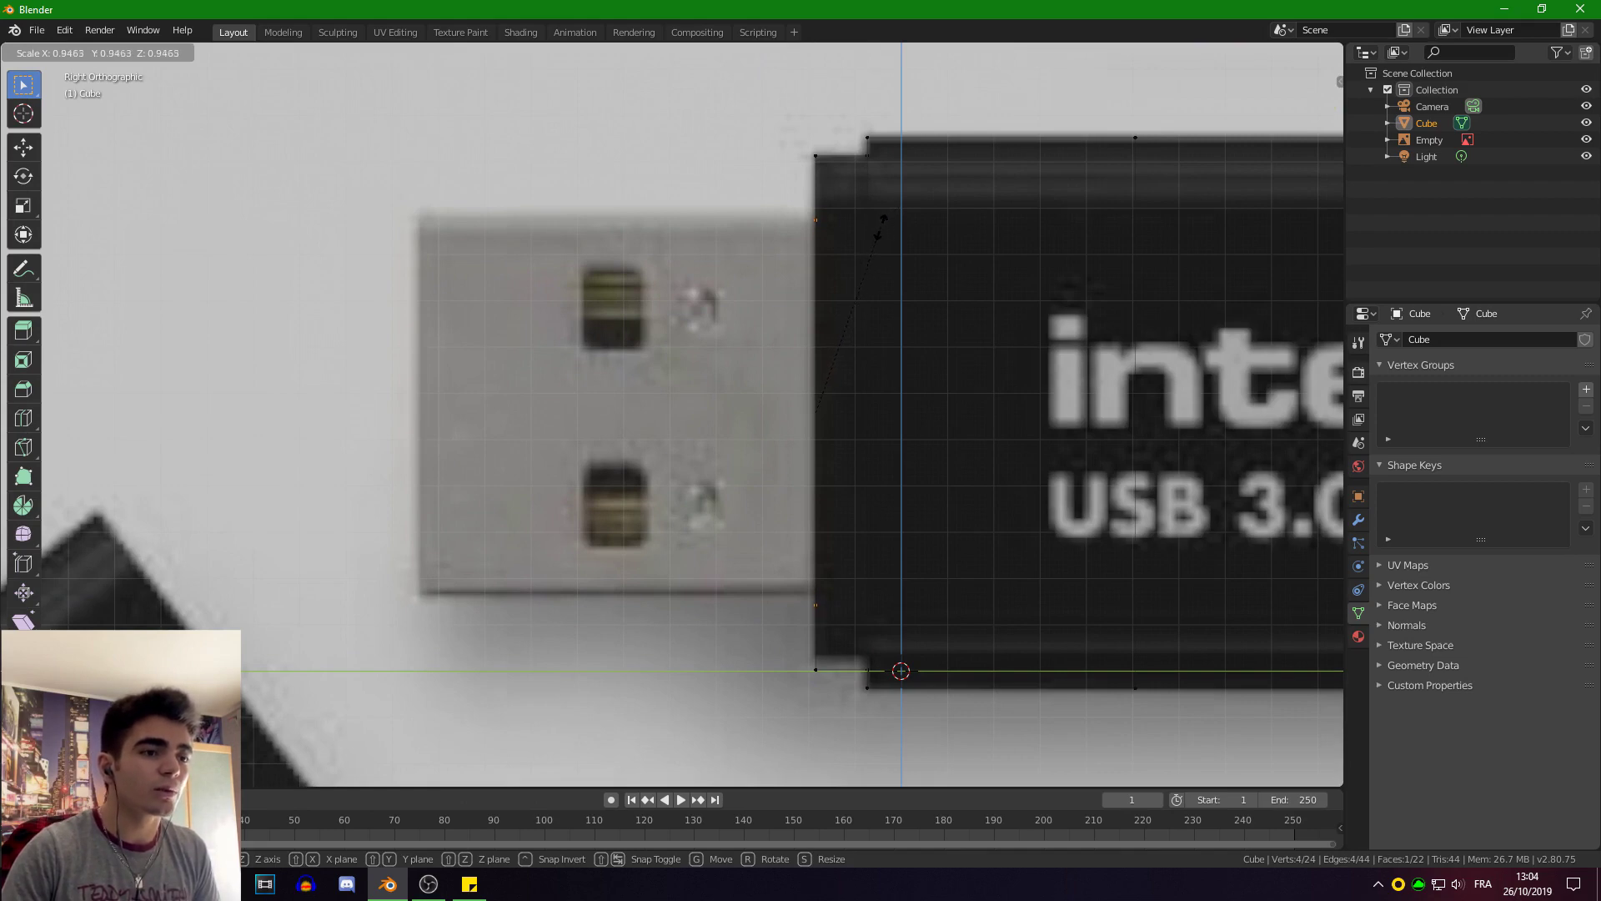
click(888, 230)
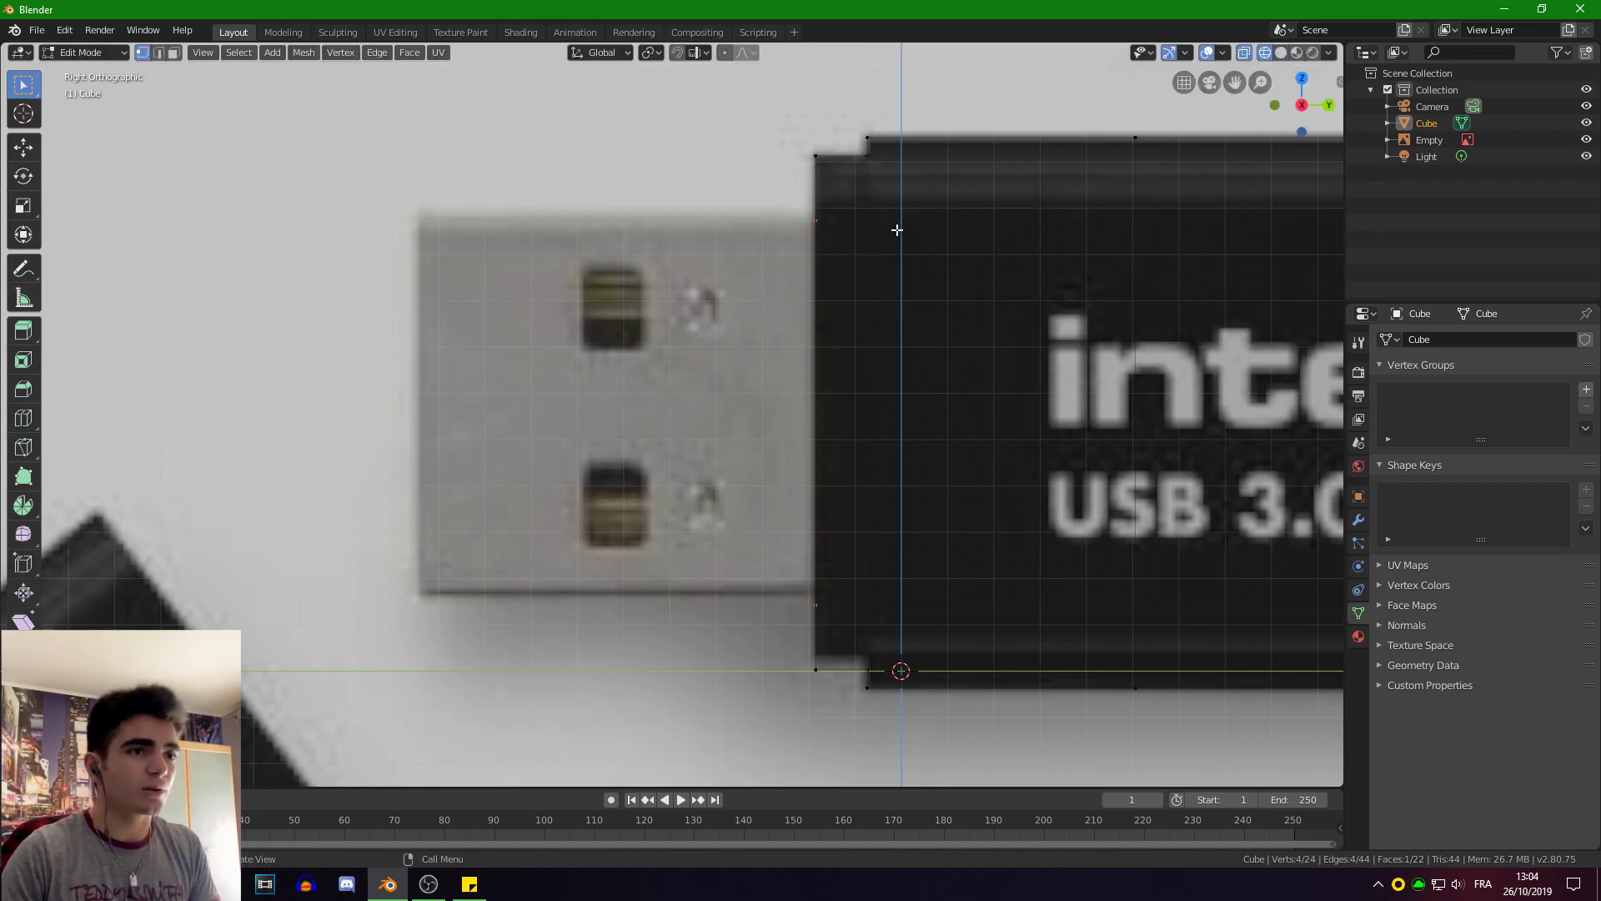
key(e)
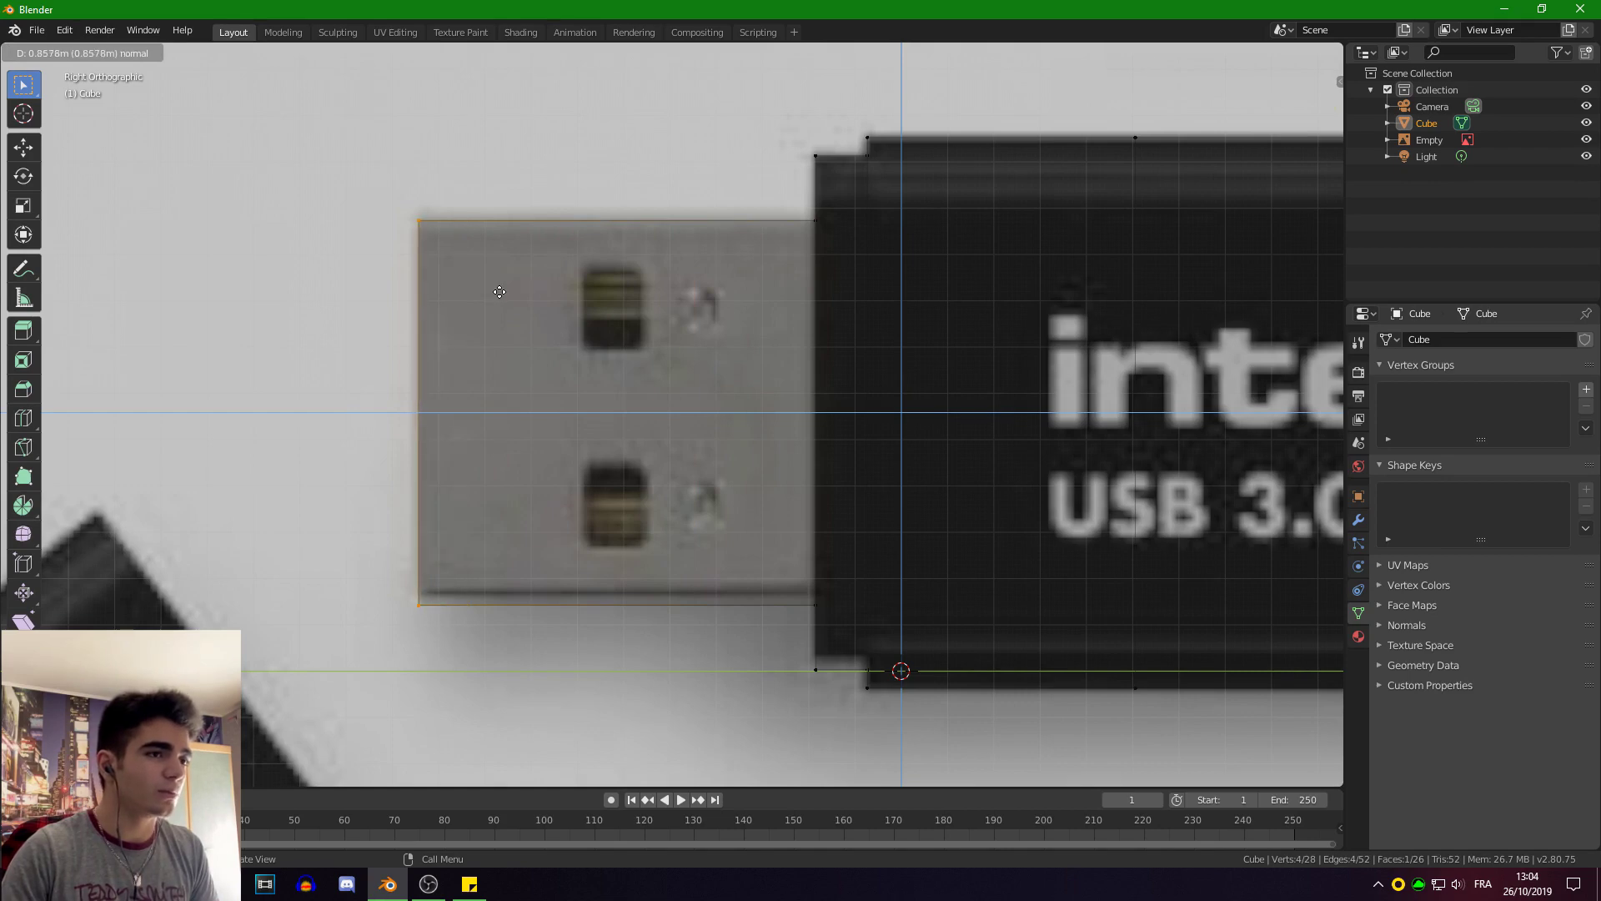
click(500, 291)
Select the face on the body's opposite end and extrude it to just before the rounded corners.
scroll(503, 290, down, 6)
shift+middle_drag(908, 350, 524, 307)
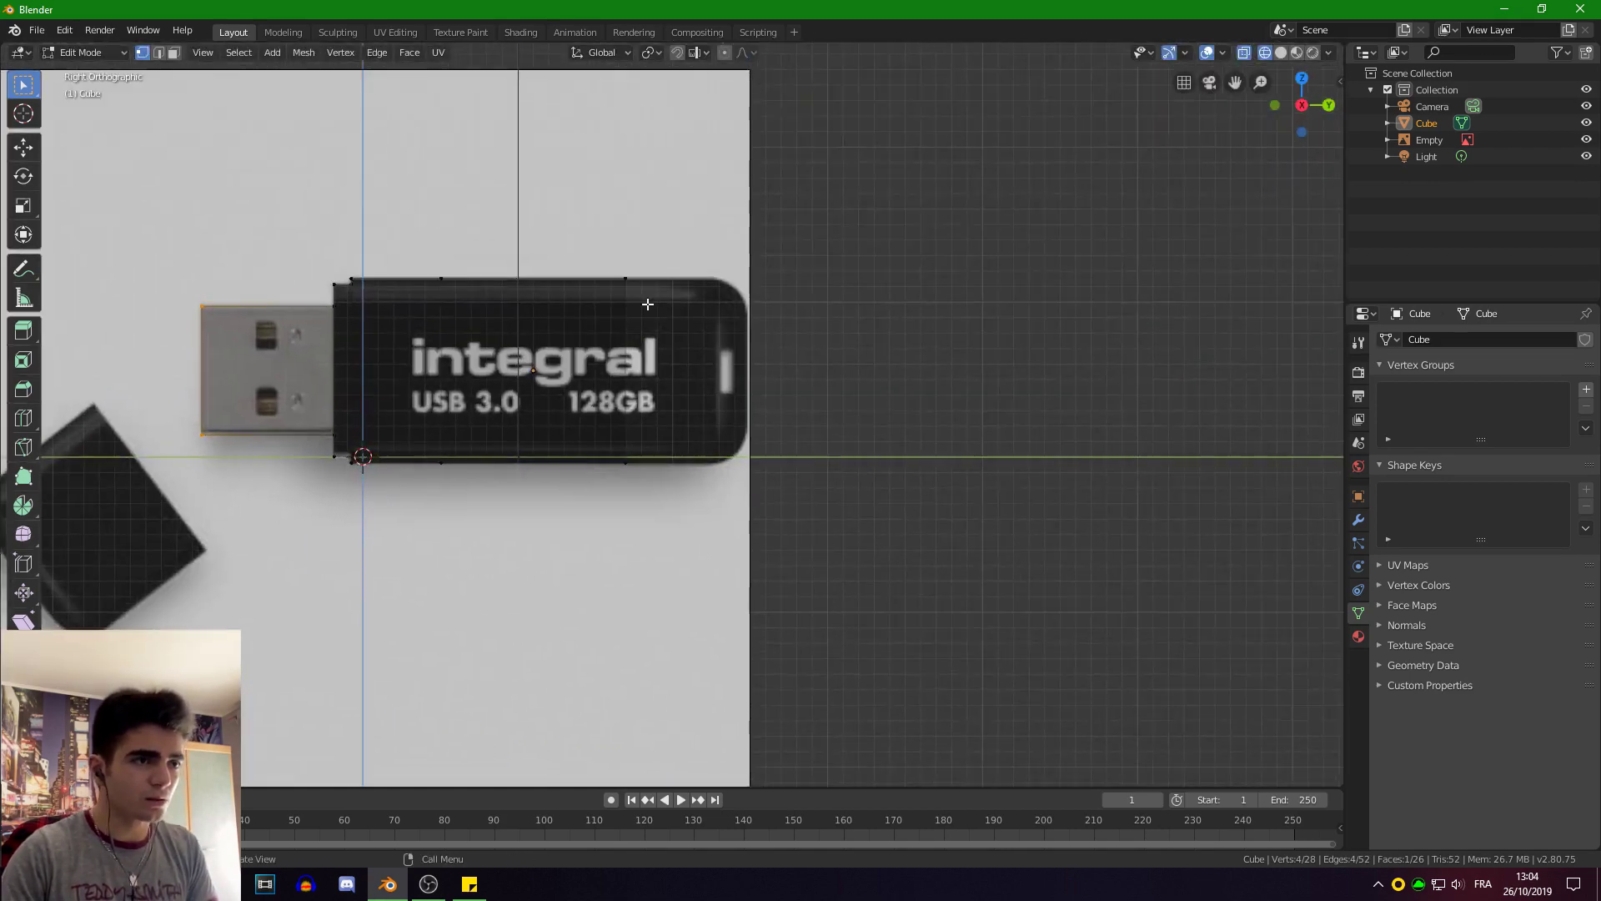
scroll(647, 303, up, 3)
scroll(604, 206, up, 1)
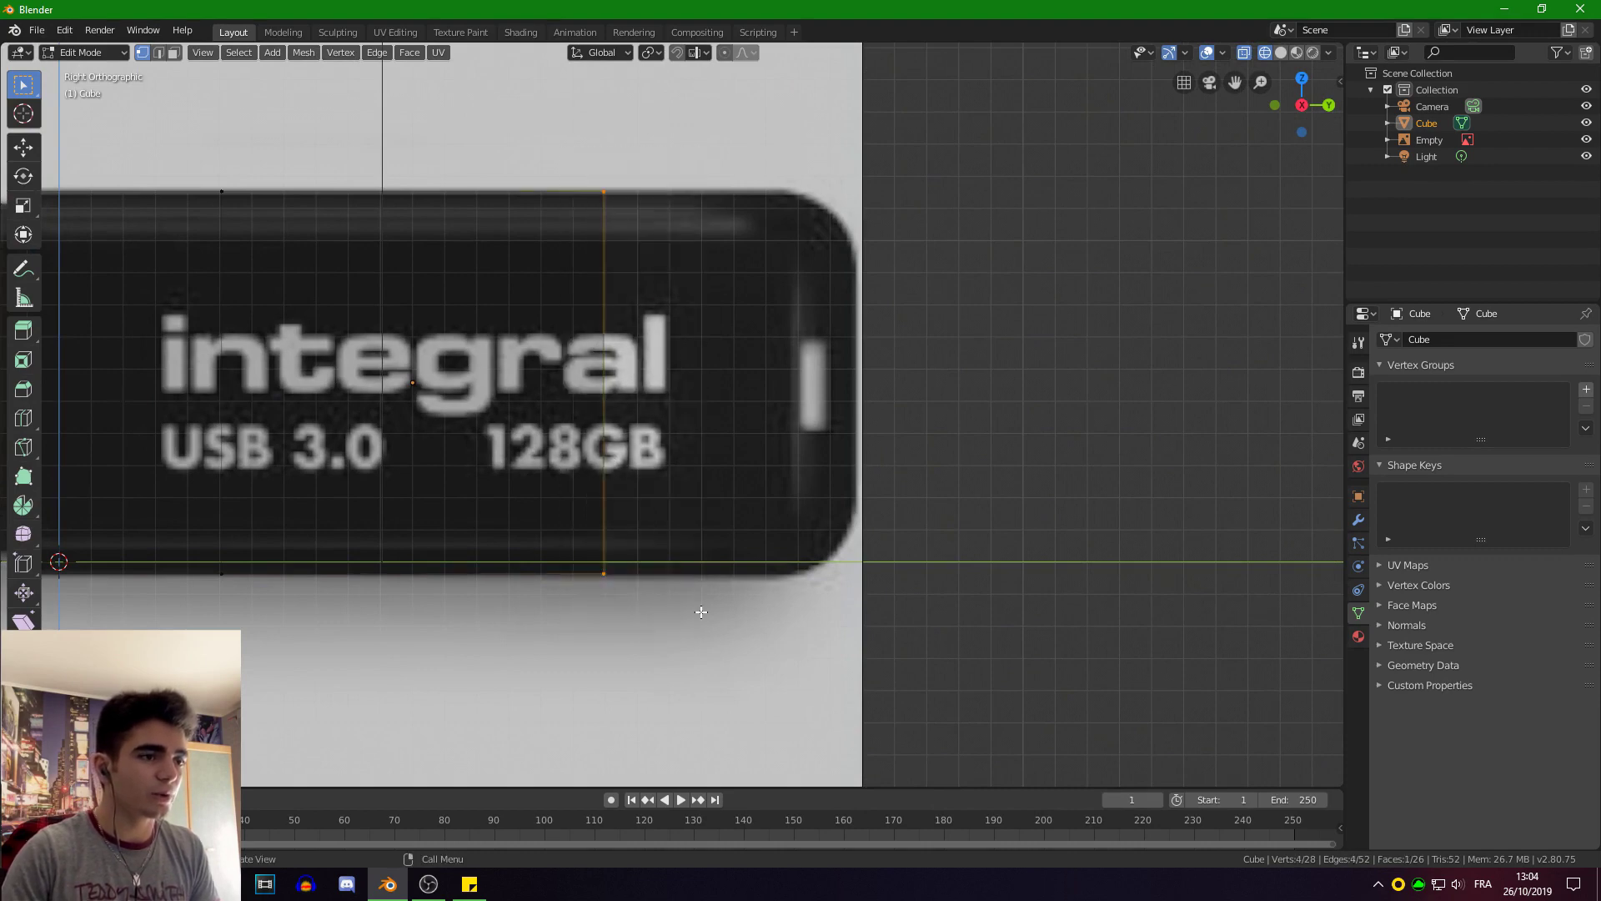
scroll(792, 361, up, 2)
shift+middle_drag(792, 361, 636, 397)
key(e)
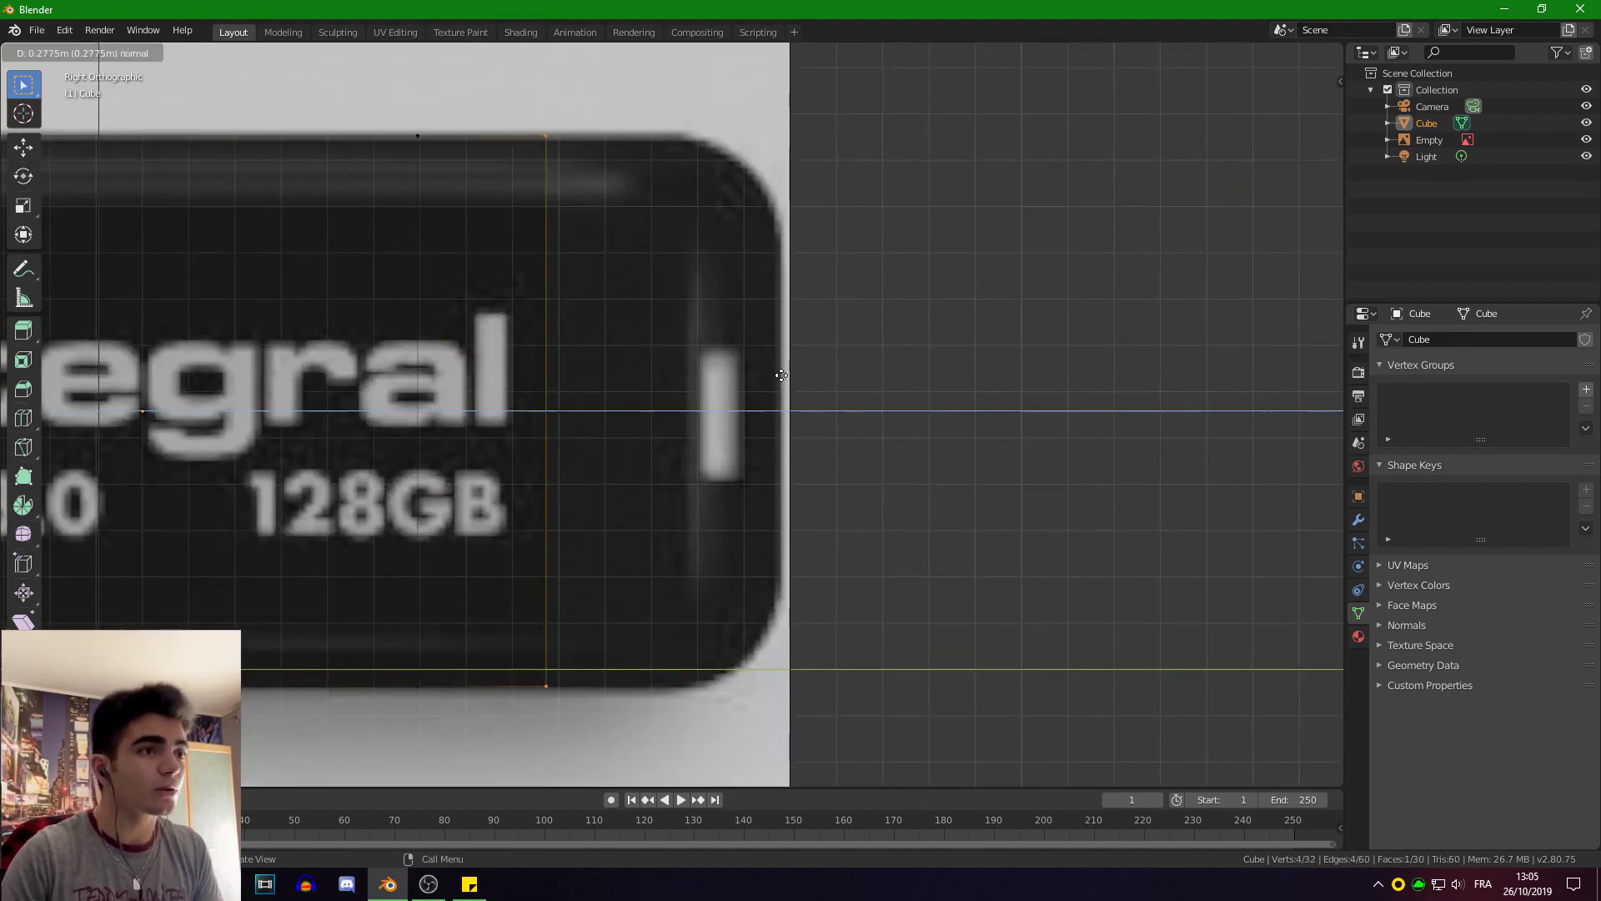
click(888, 376)
Extrude the end face again by a short section into the start of the rounded corners.
key(e)
click(913, 372)
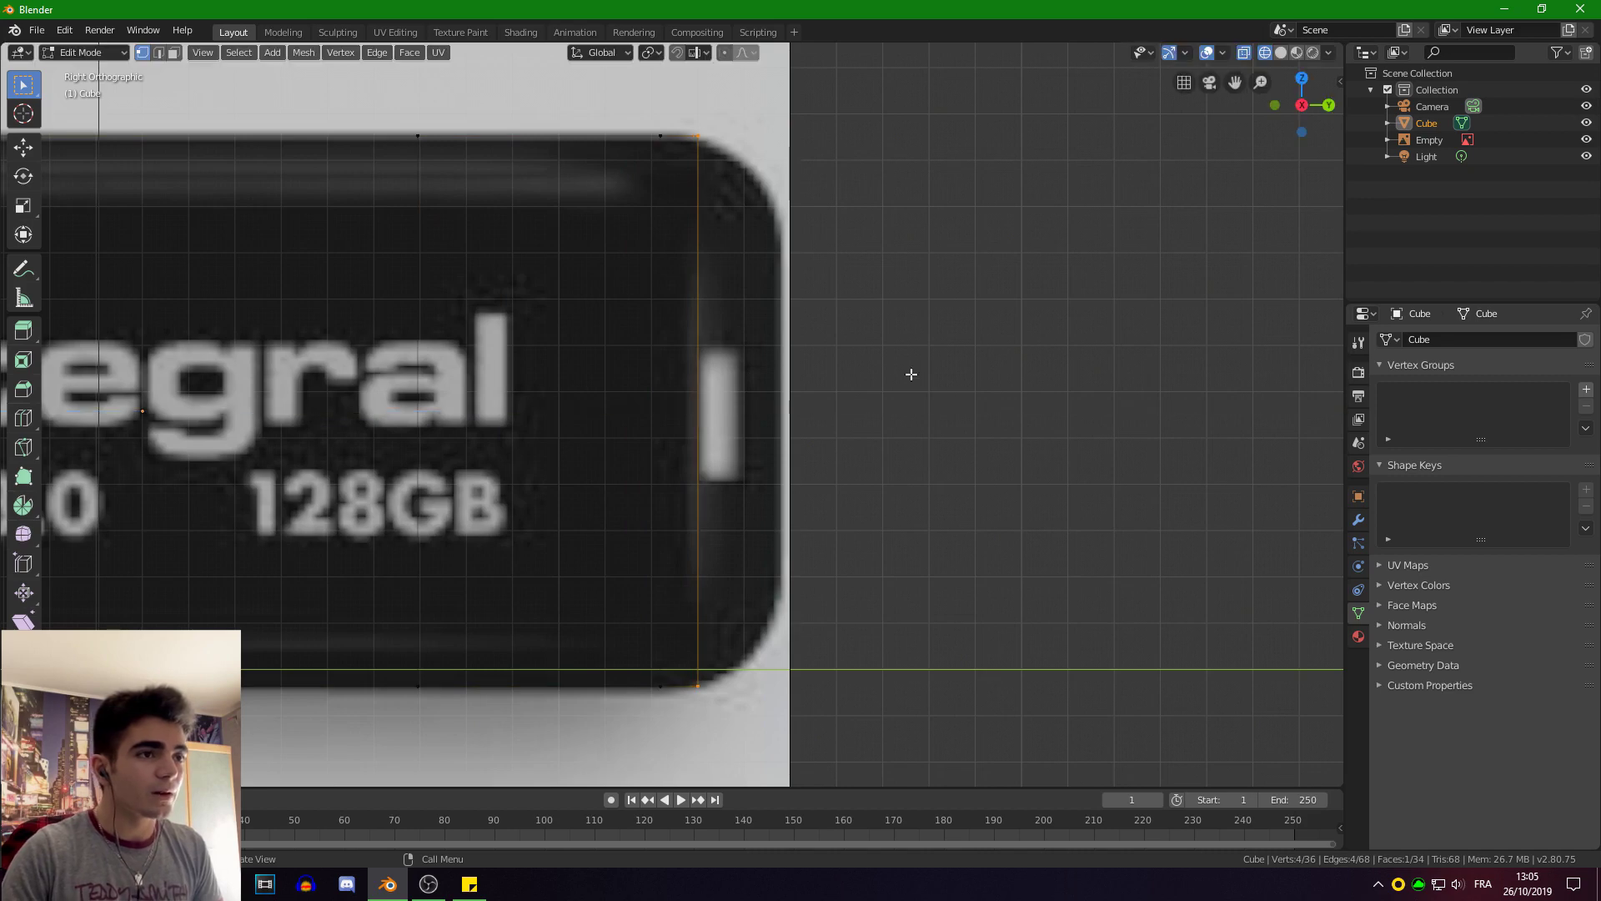
shift+middle_drag(859, 306, 820, 371)
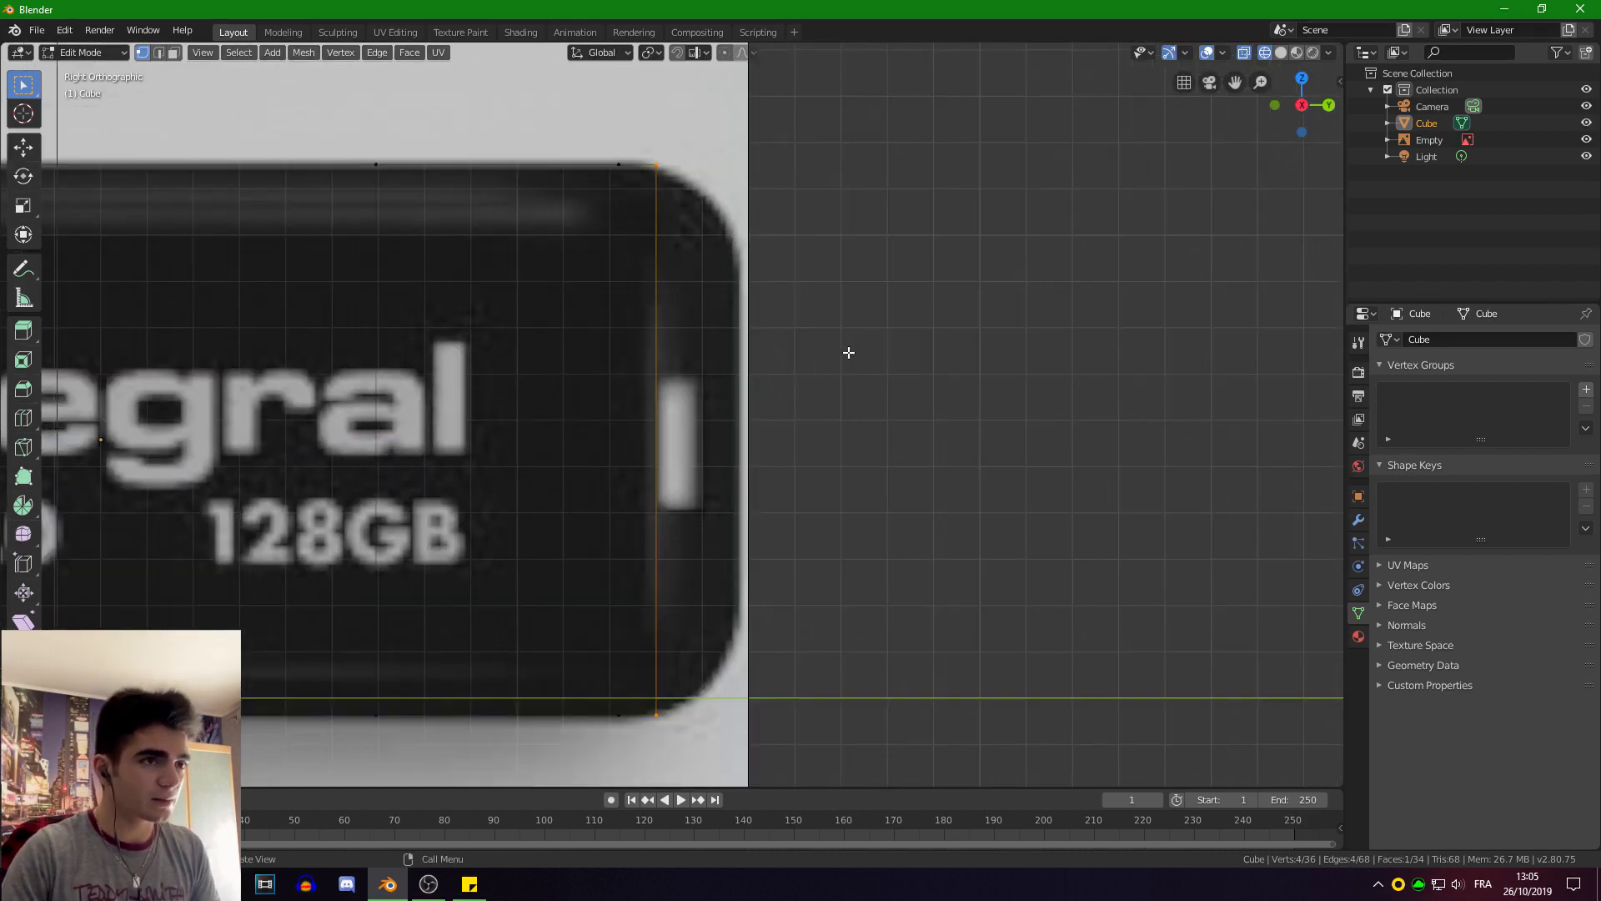
key(s)
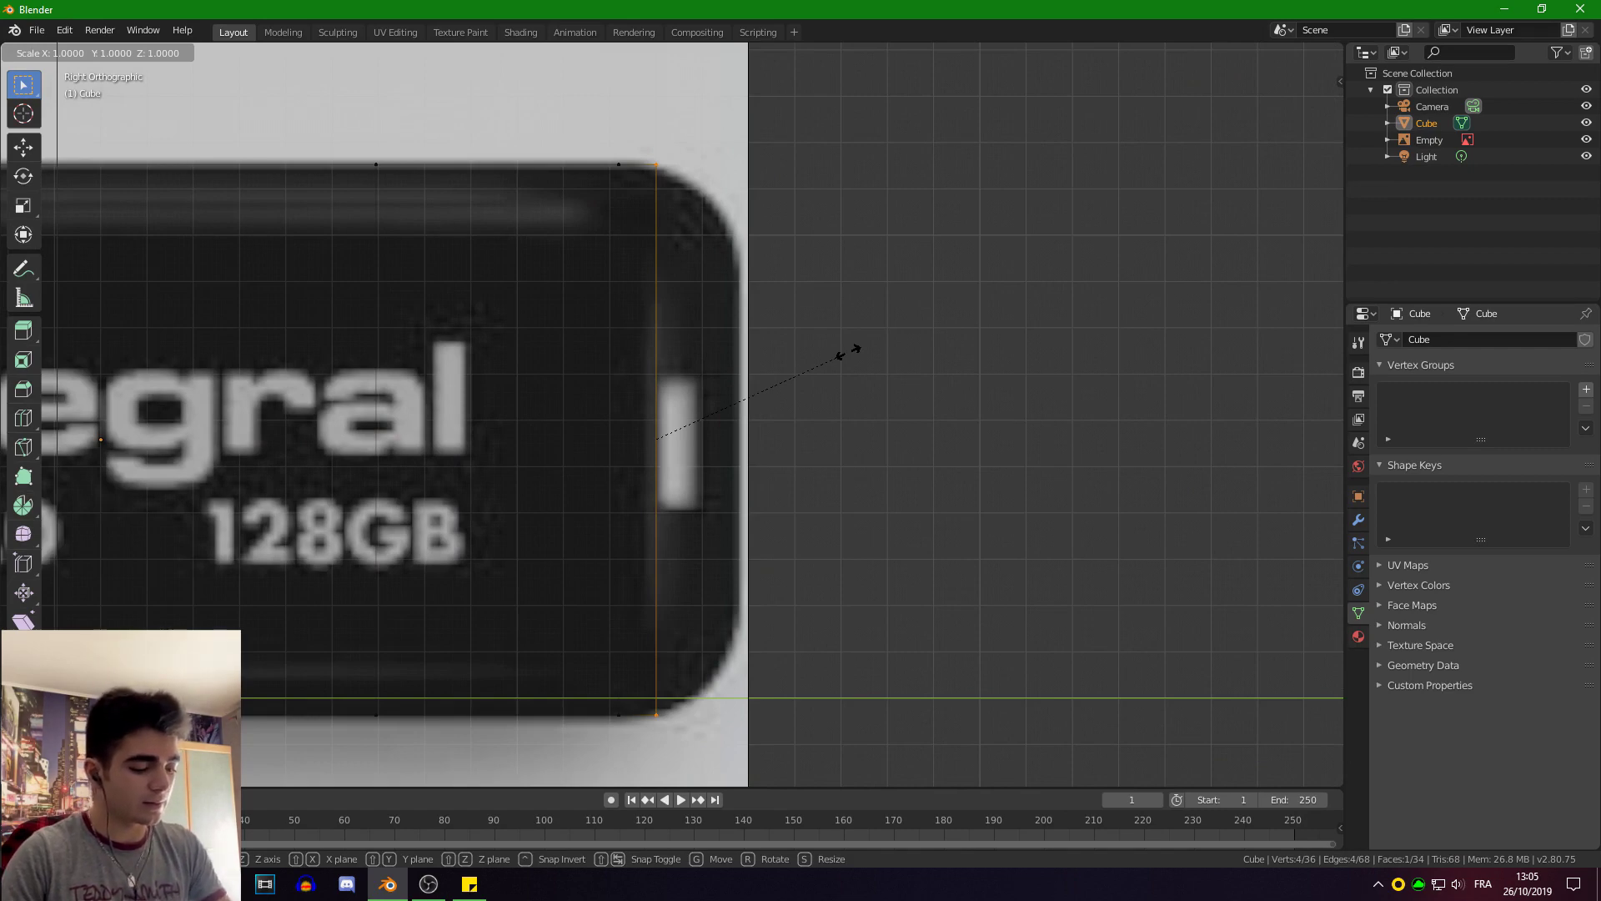
key(x)
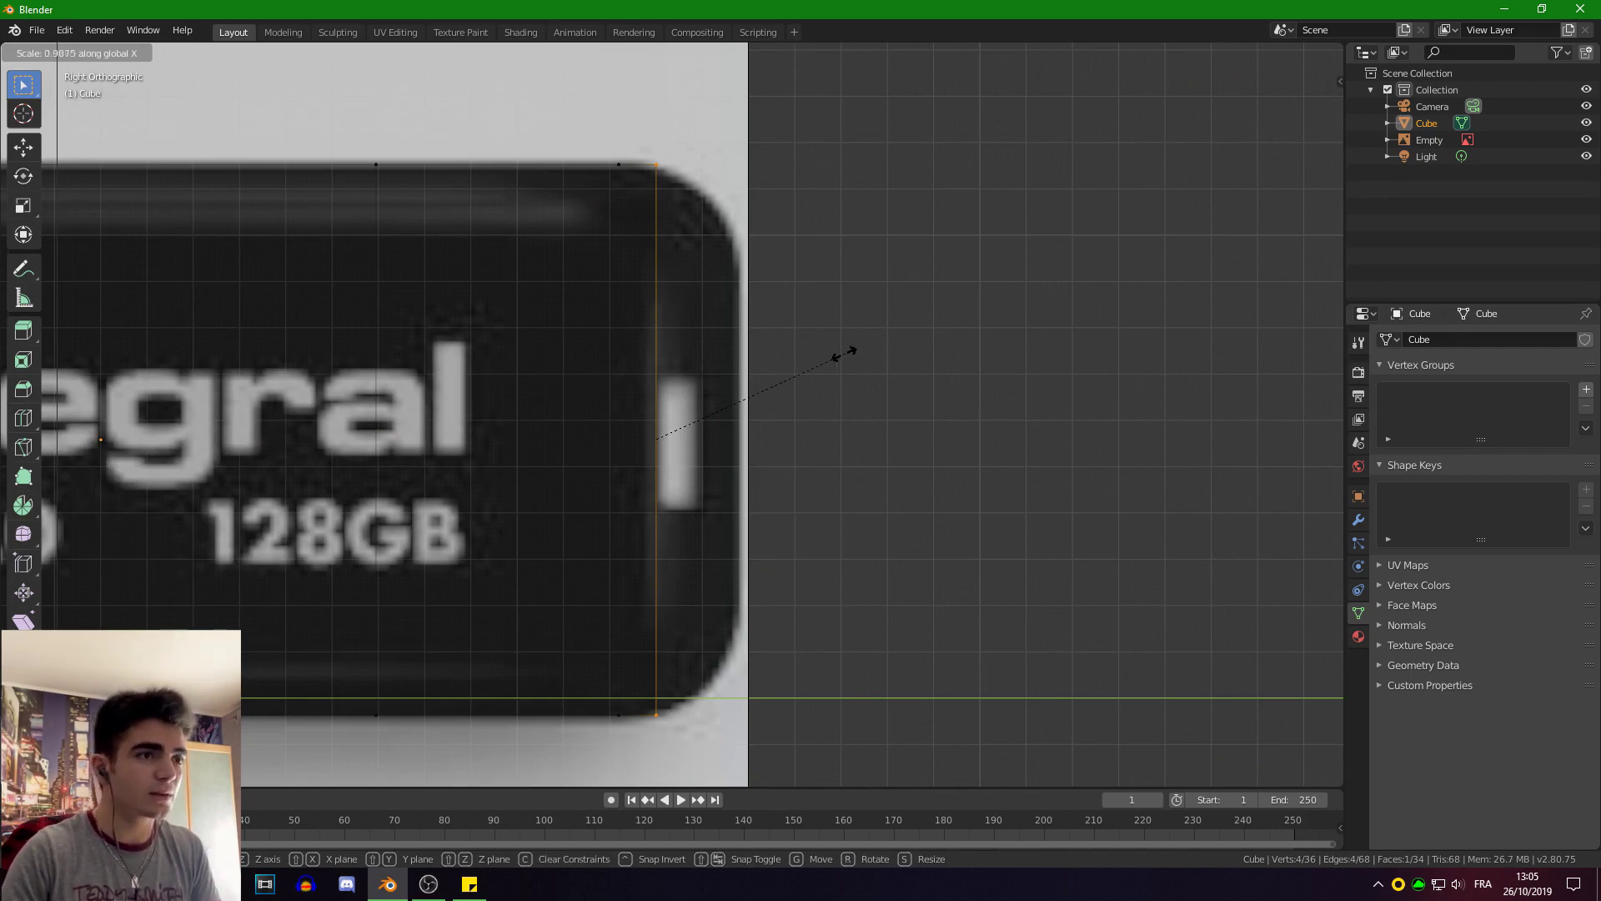
click(825, 362)
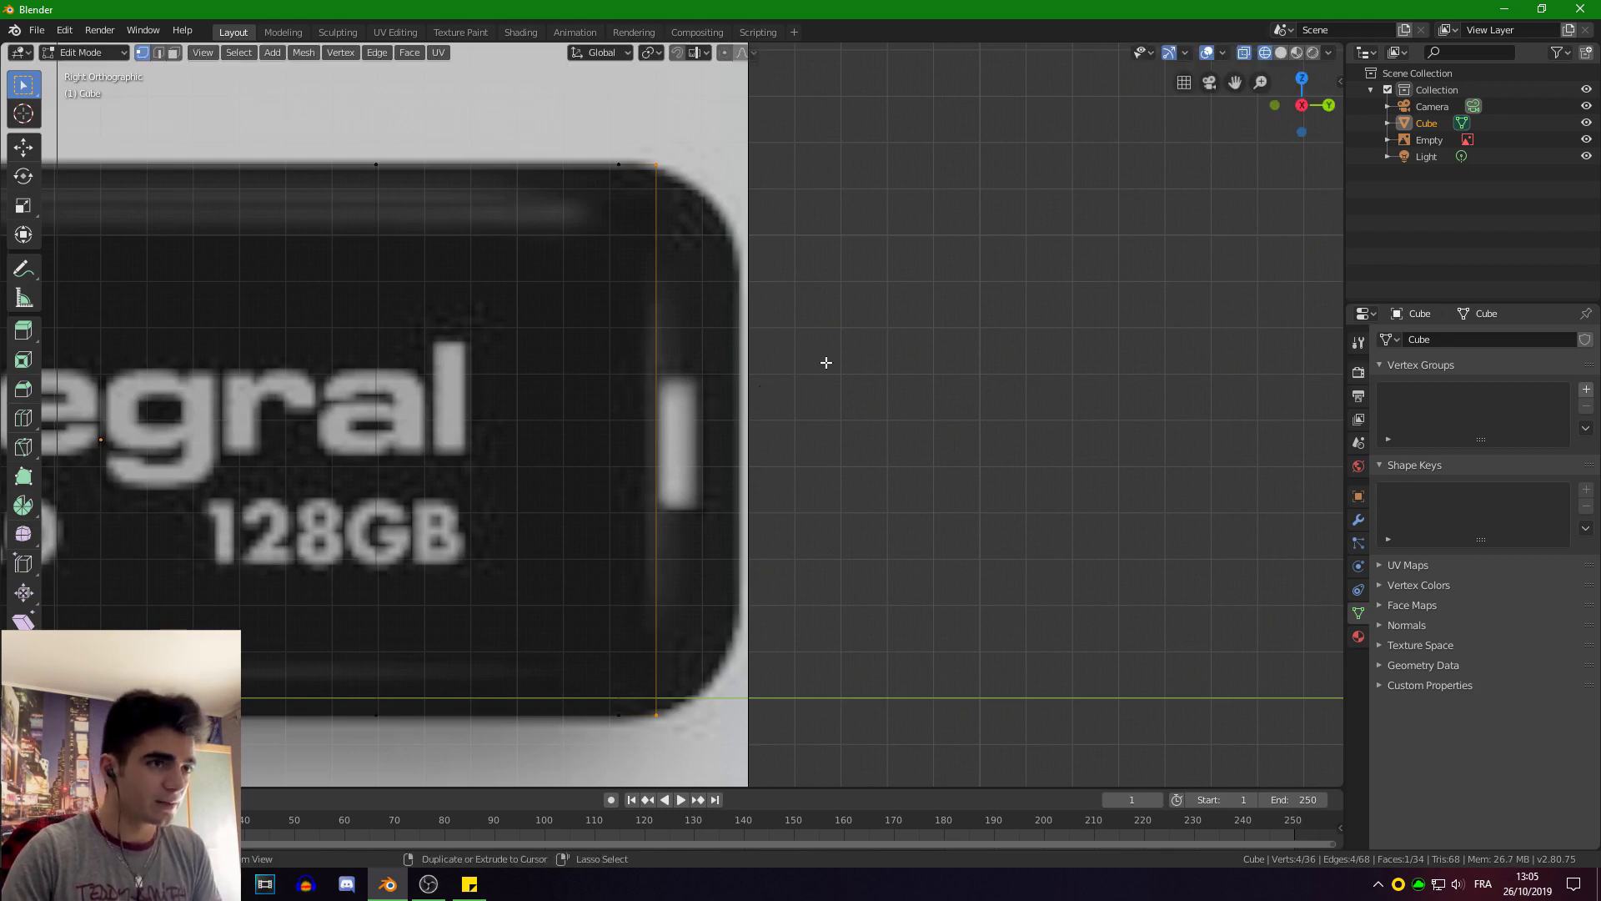
key(s)
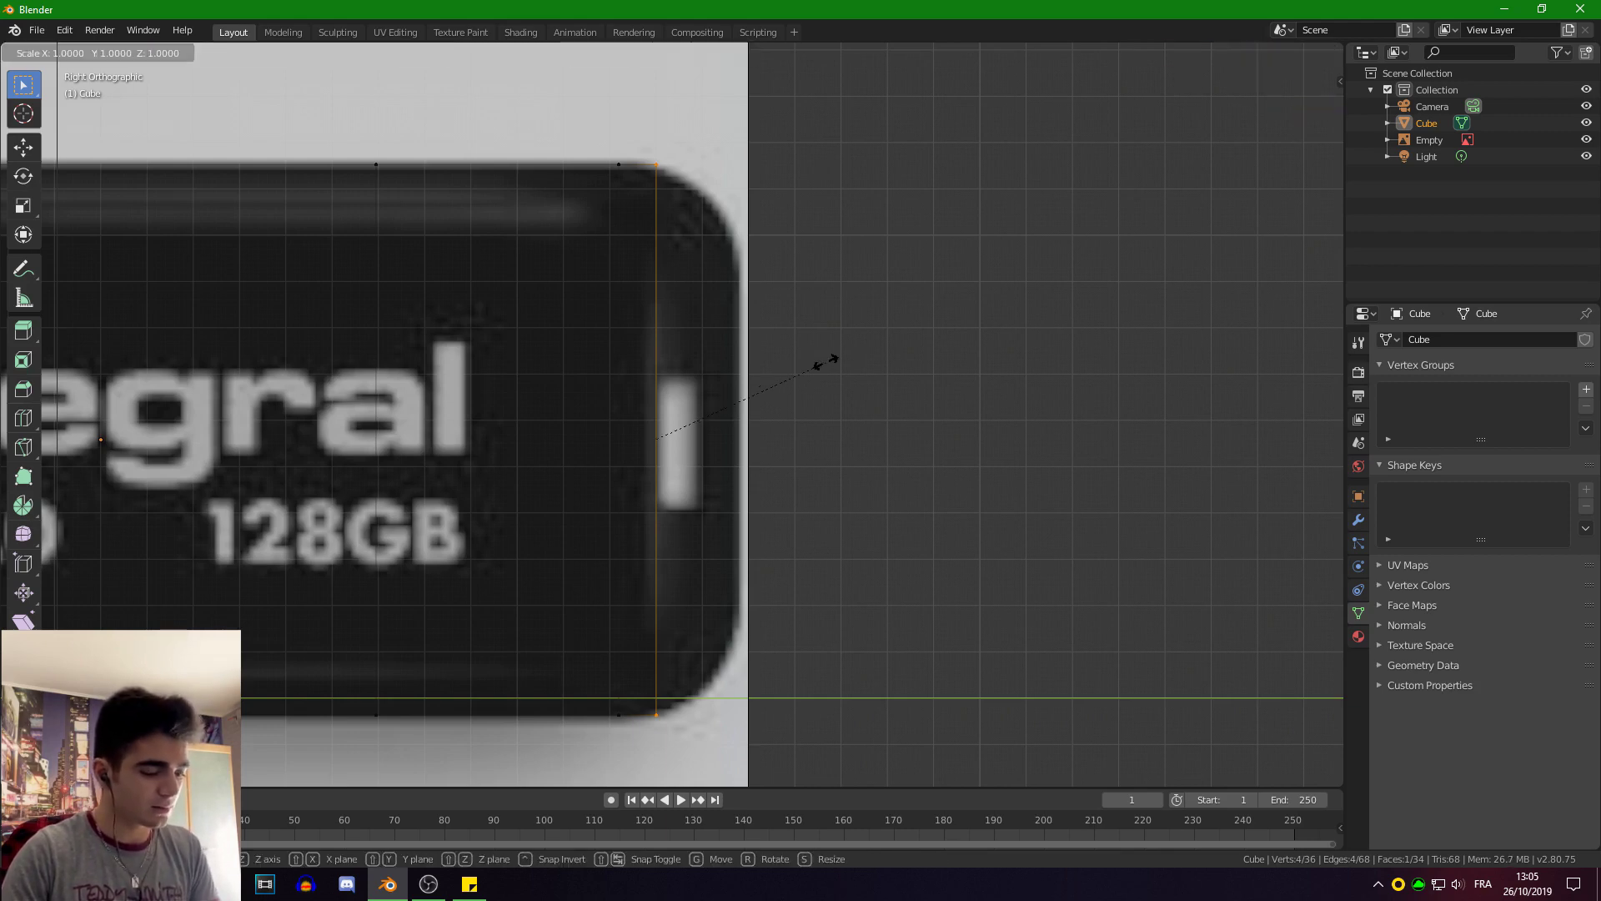
click(817, 360)
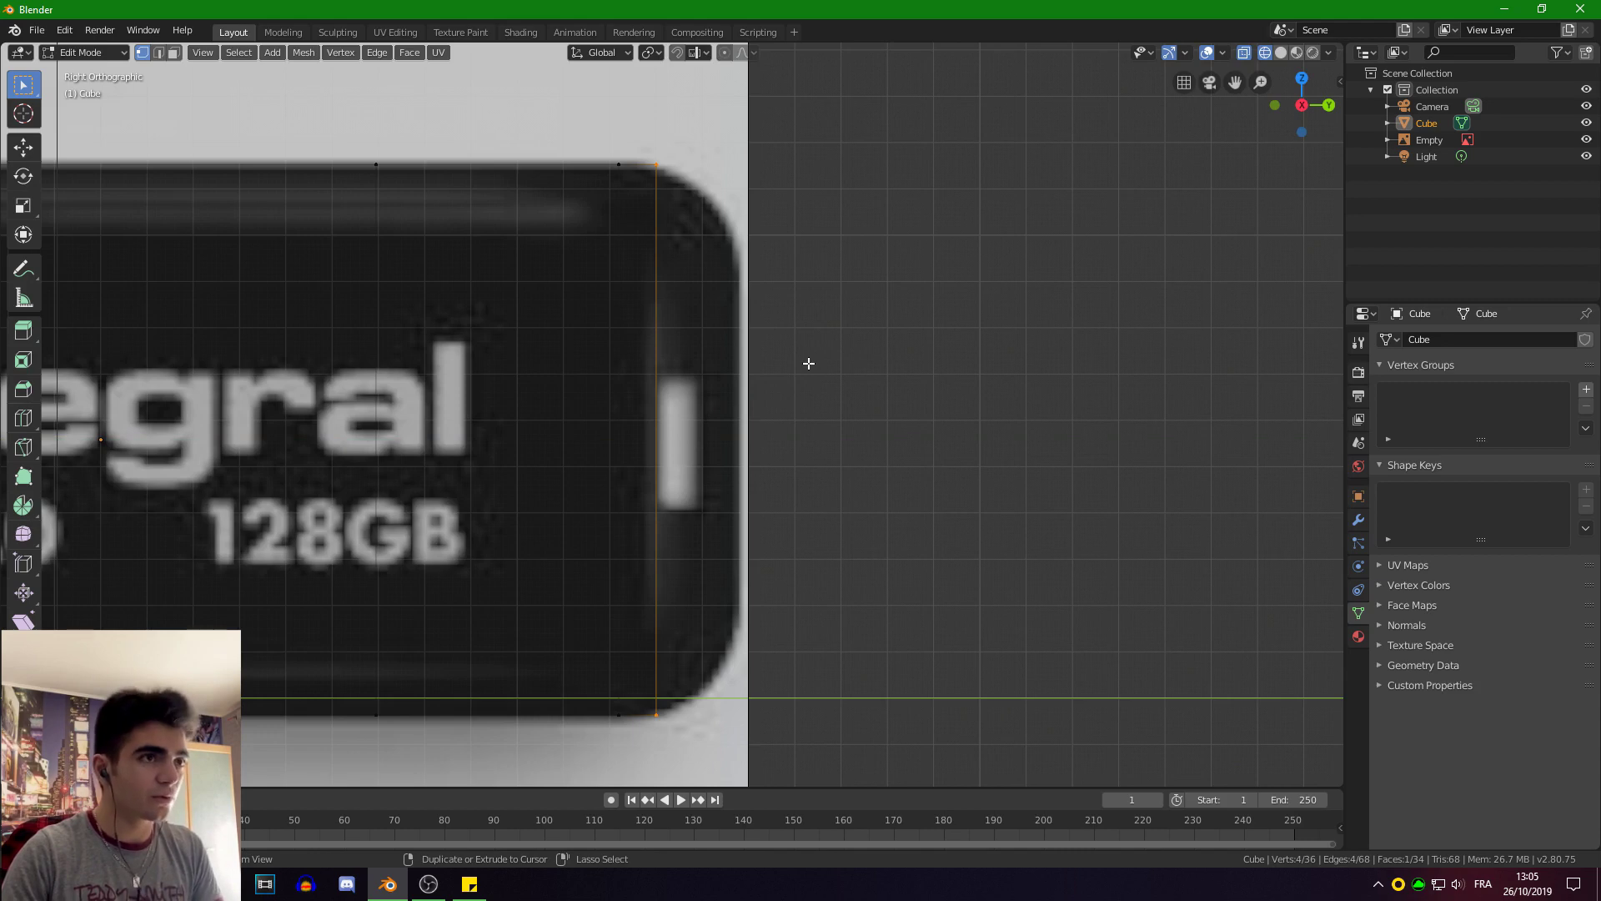
Scale the body's end face to about 0.98 along Z to match the start of the rounded corners.
key(s)
key(z)
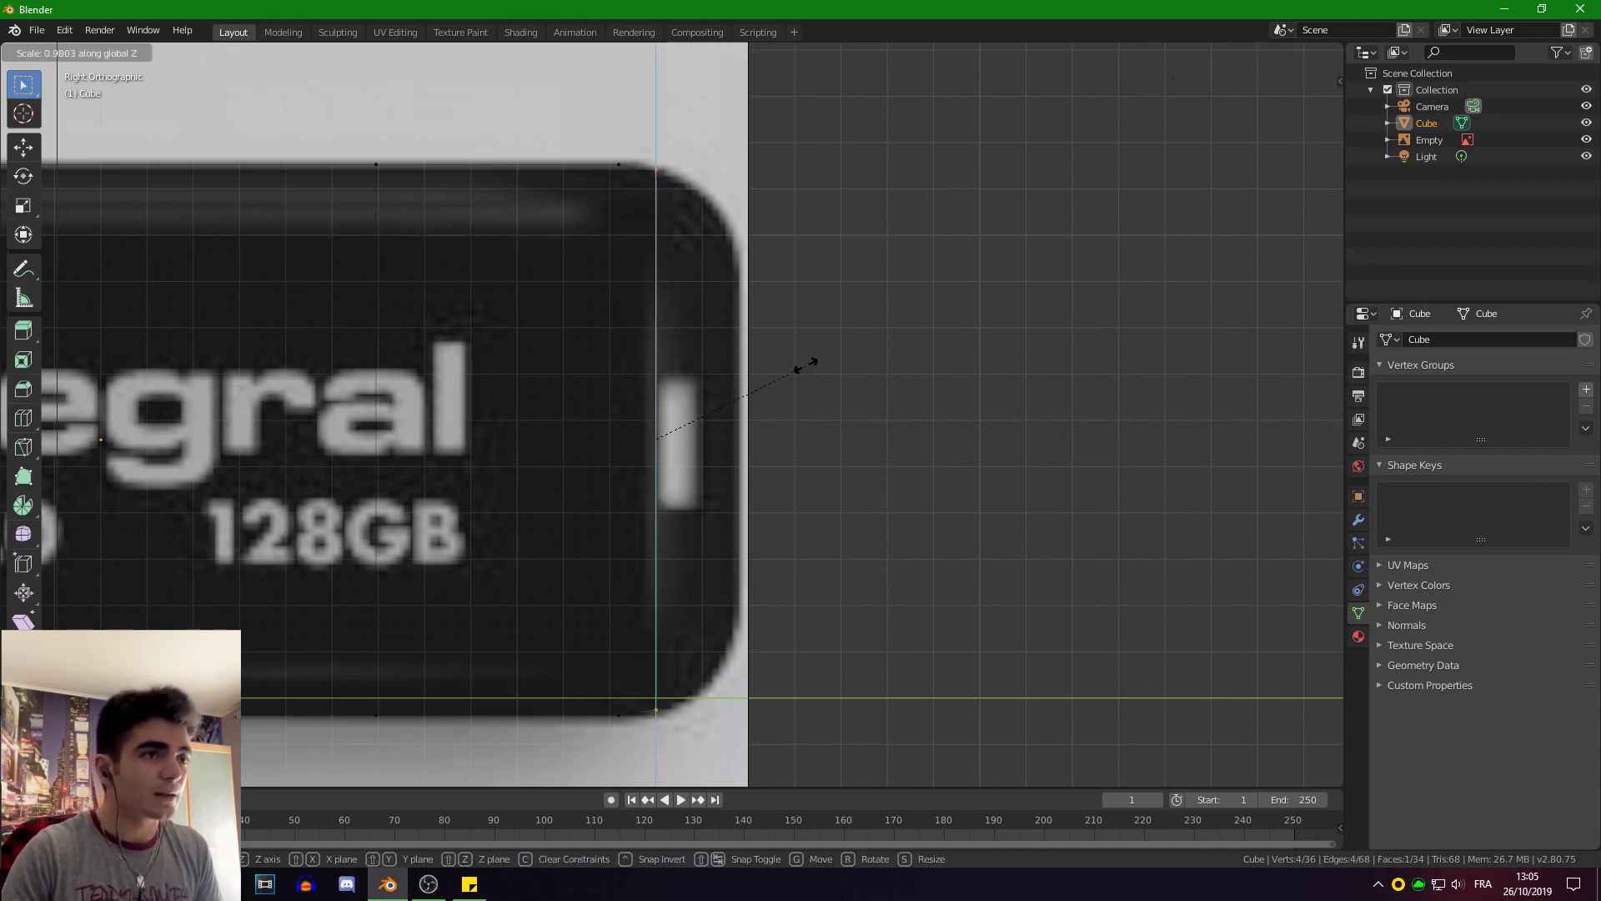
click(807, 367)
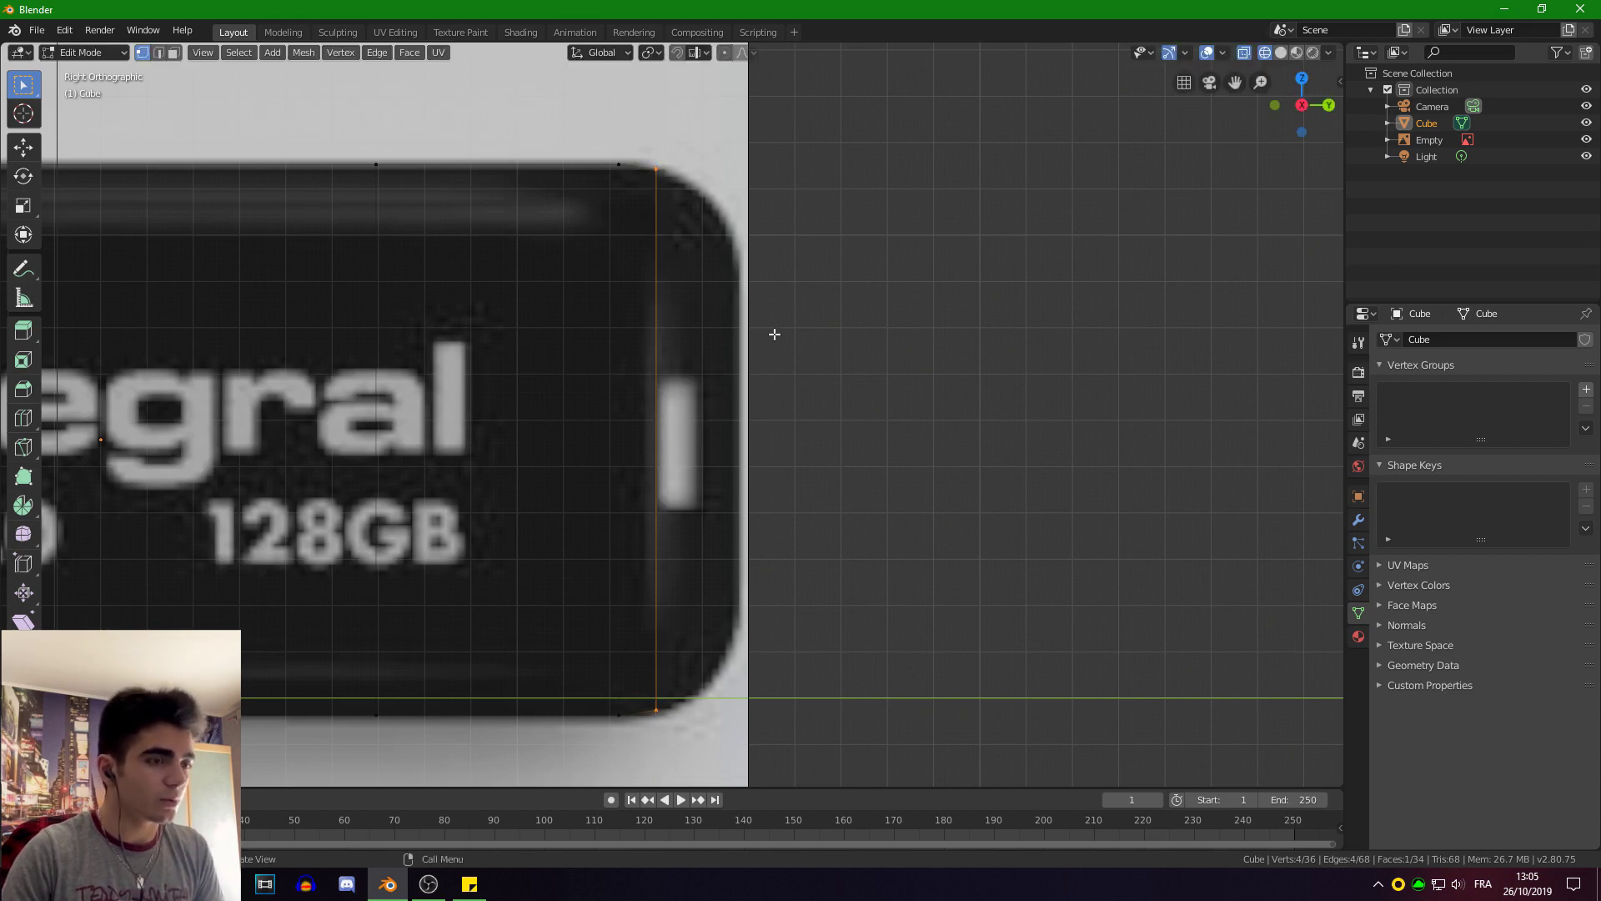
Extrude the end face a short section further and scale it to roughly 0.93 along Z to follow the corner curve.
key(e)
click(816, 336)
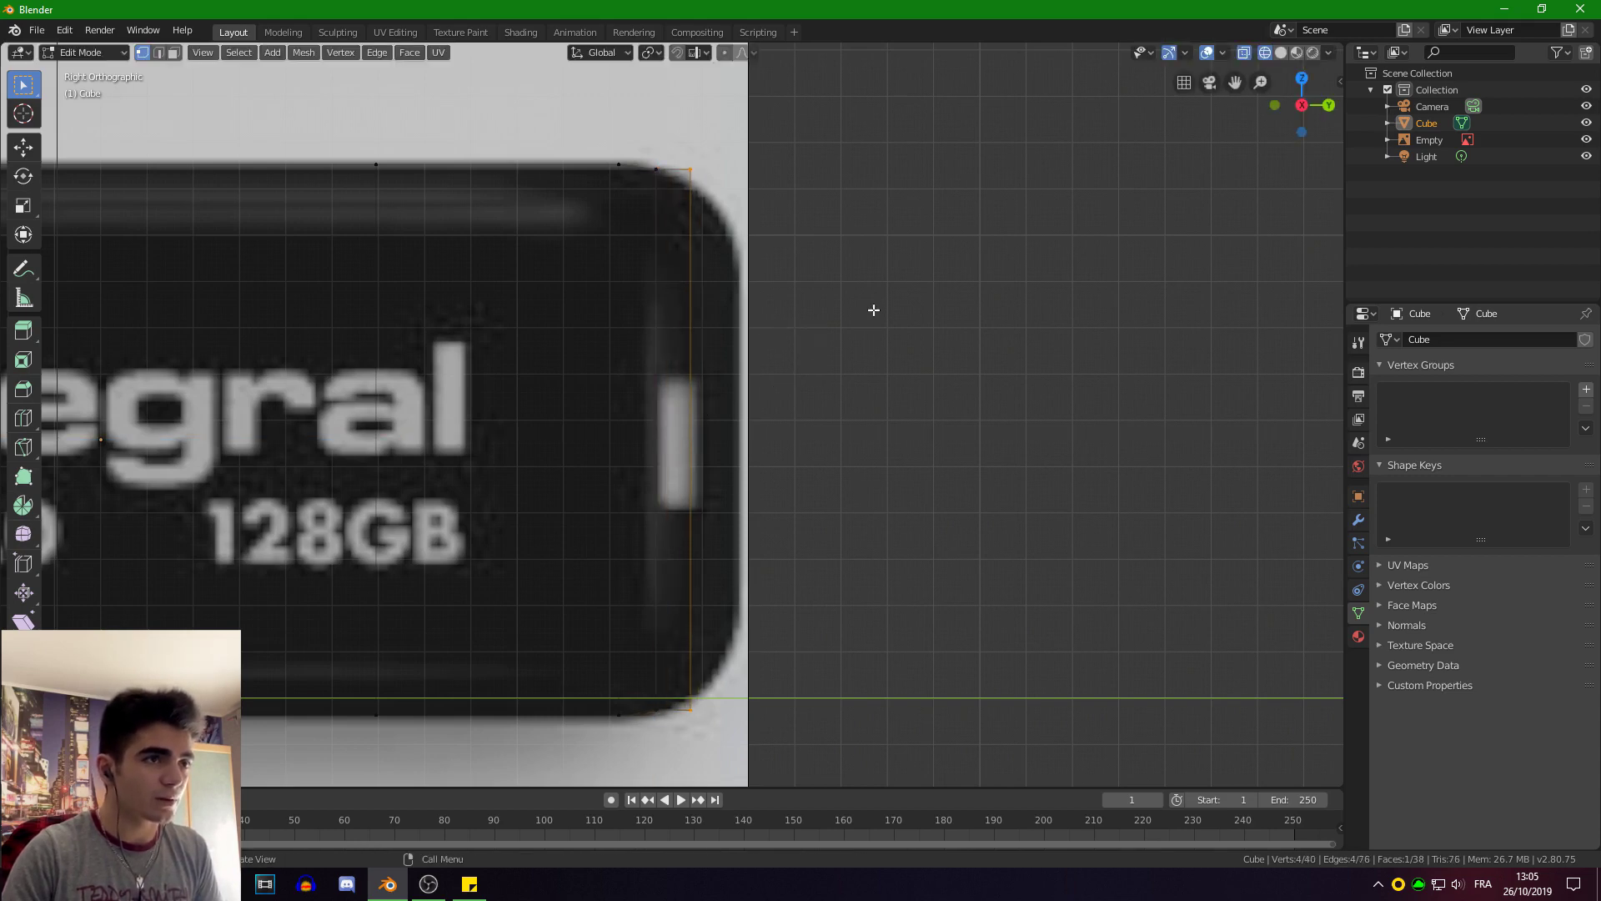
key(s)
key(z)
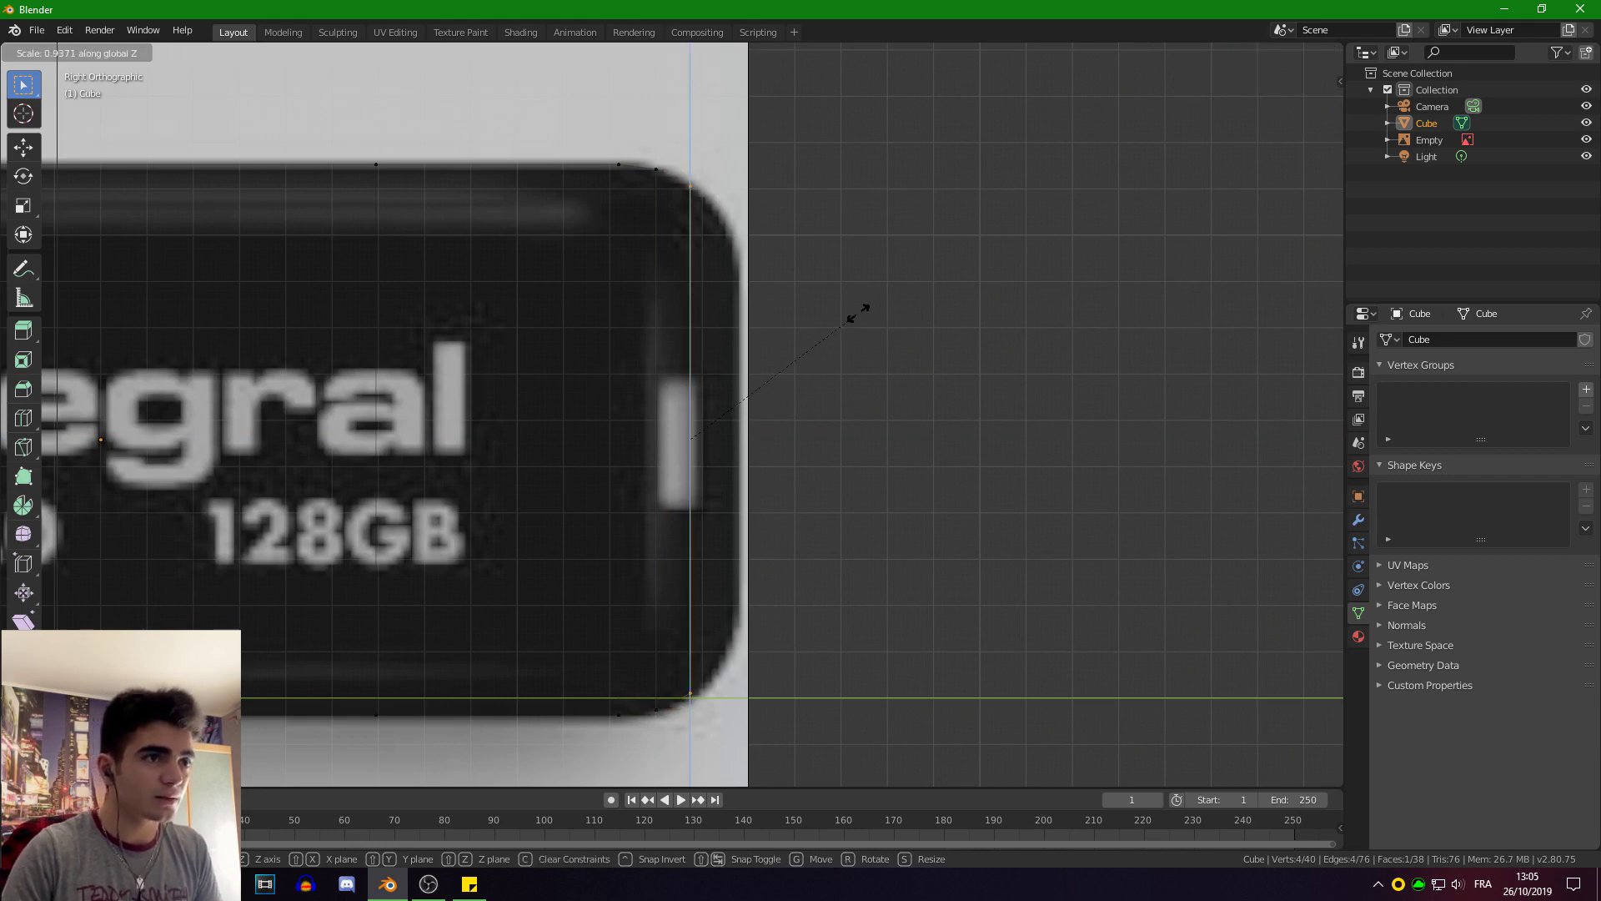
click(854, 317)
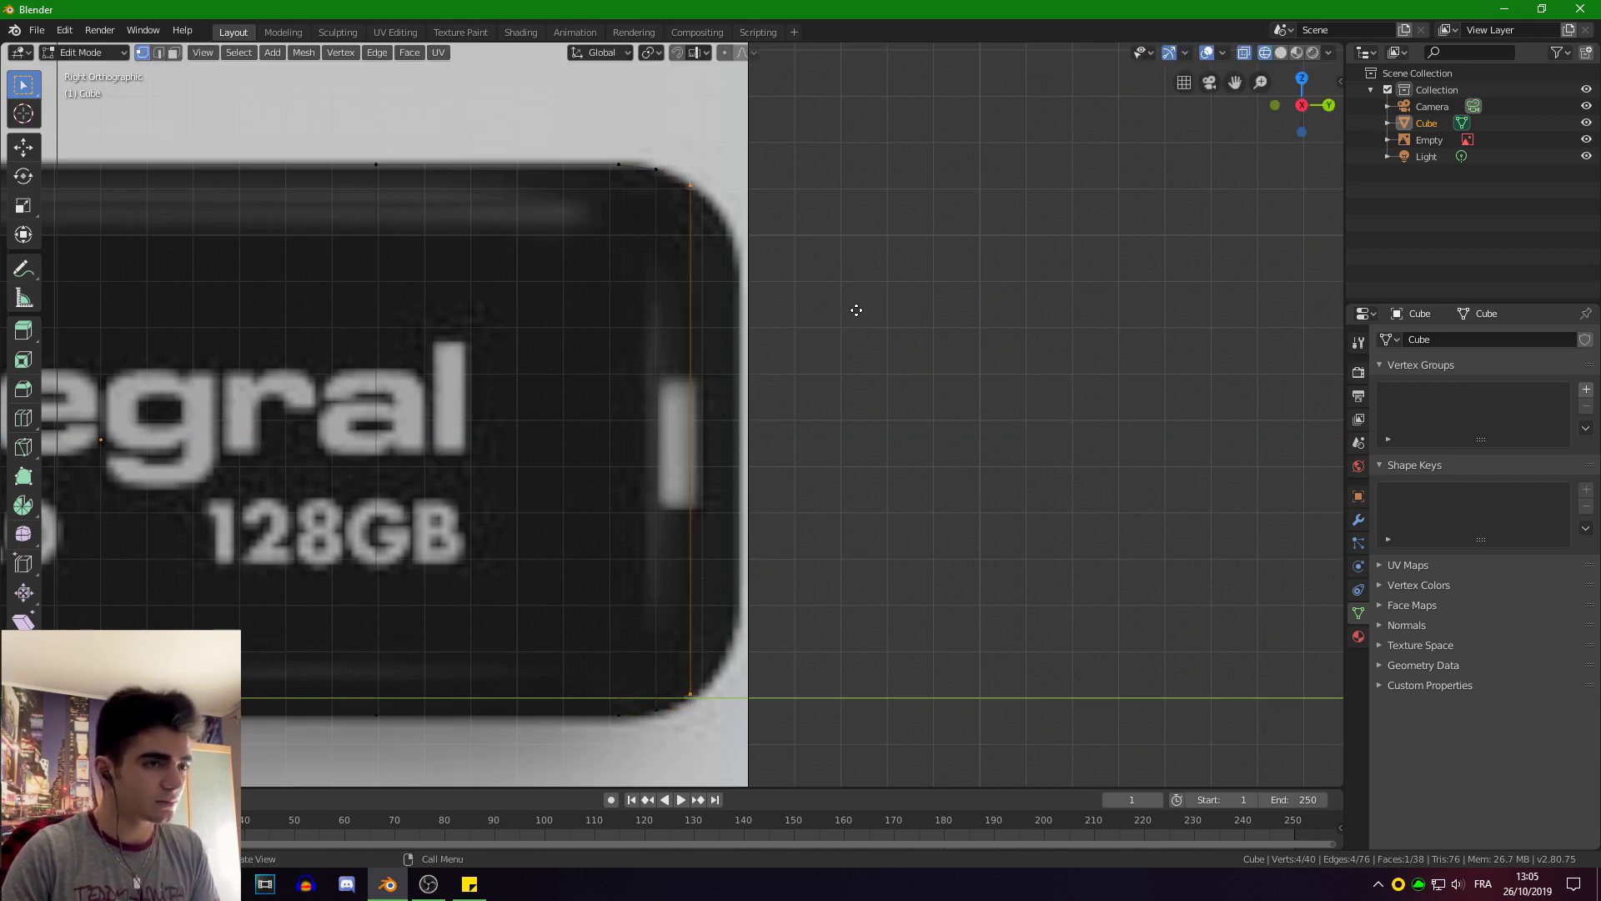
Extrude another thinner section and shrink its end face along Z to continue along the rounded corners.
key(e)
click(878, 311)
key(s)
key(z)
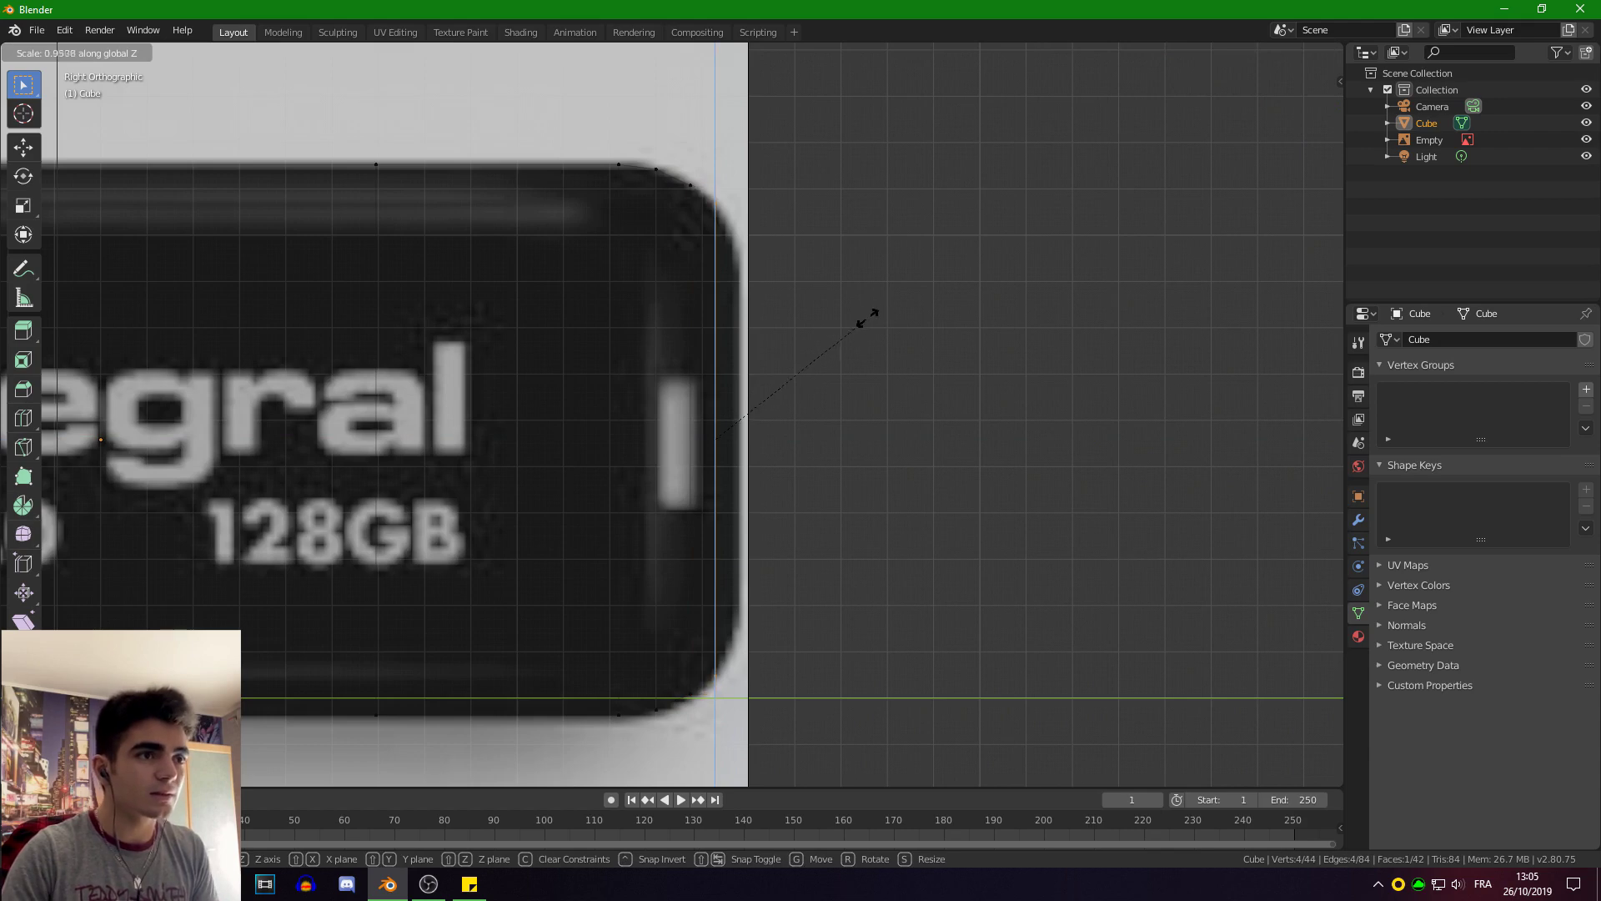
click(858, 317)
Extrude the end face nearly to the drive's rear edge and reduce its height along Z to match the corner curve.
key(e)
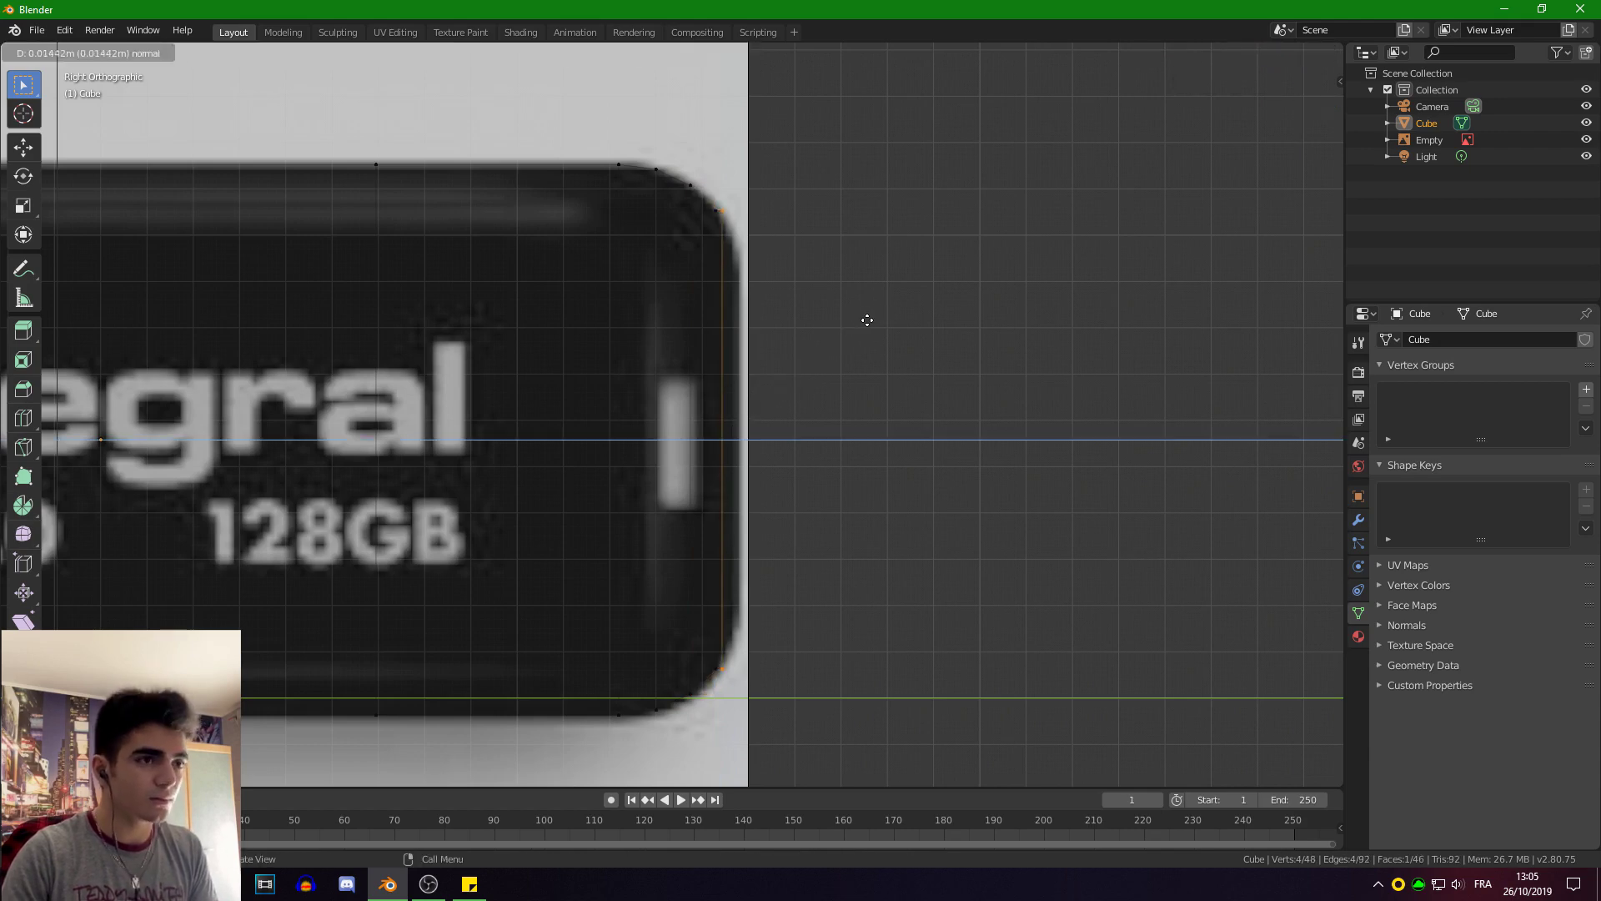
click(876, 319)
key(s)
key(z)
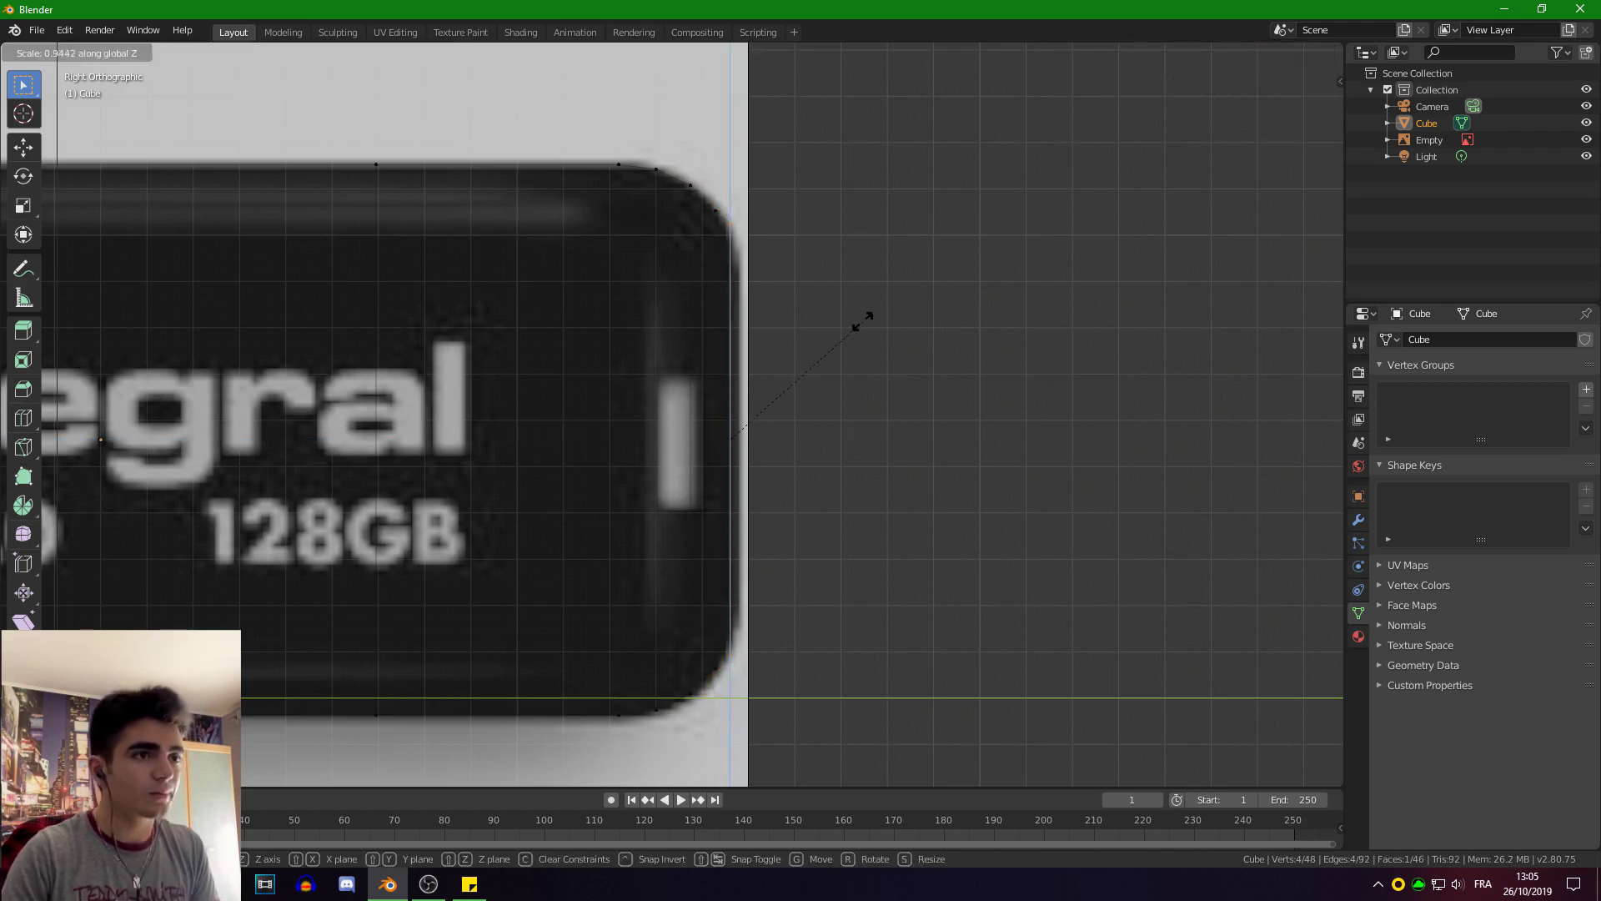
click(849, 323)
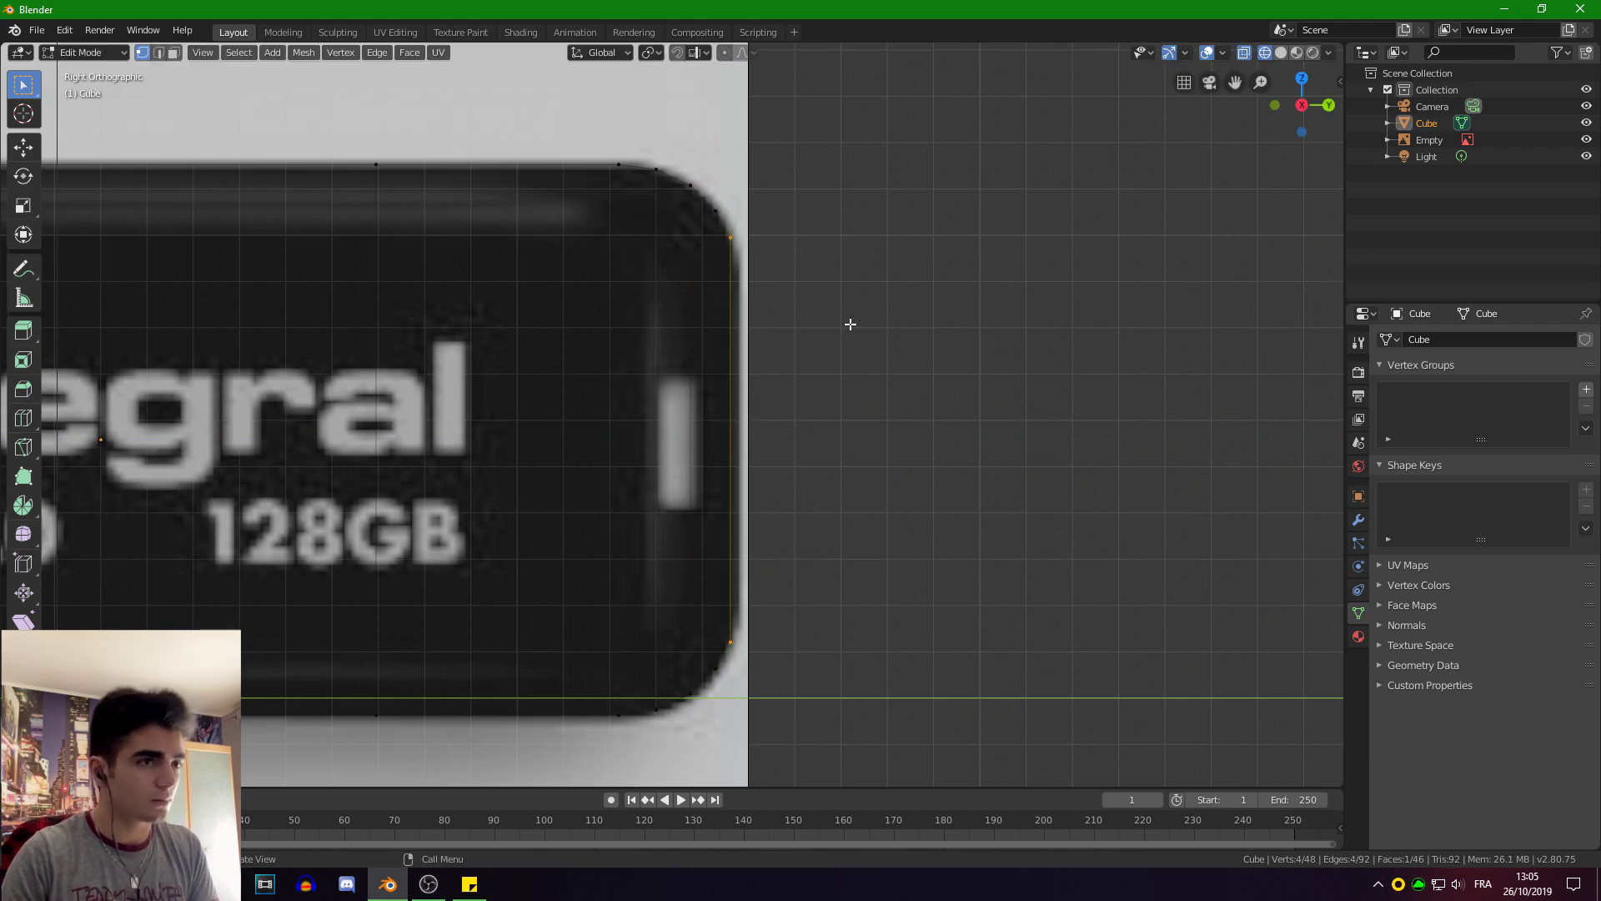
Extrude a final sliver to the drive's rear edge and scale it to about 0.9 along Z to close the rounded corners.
key(e)
click(850, 323)
key(s)
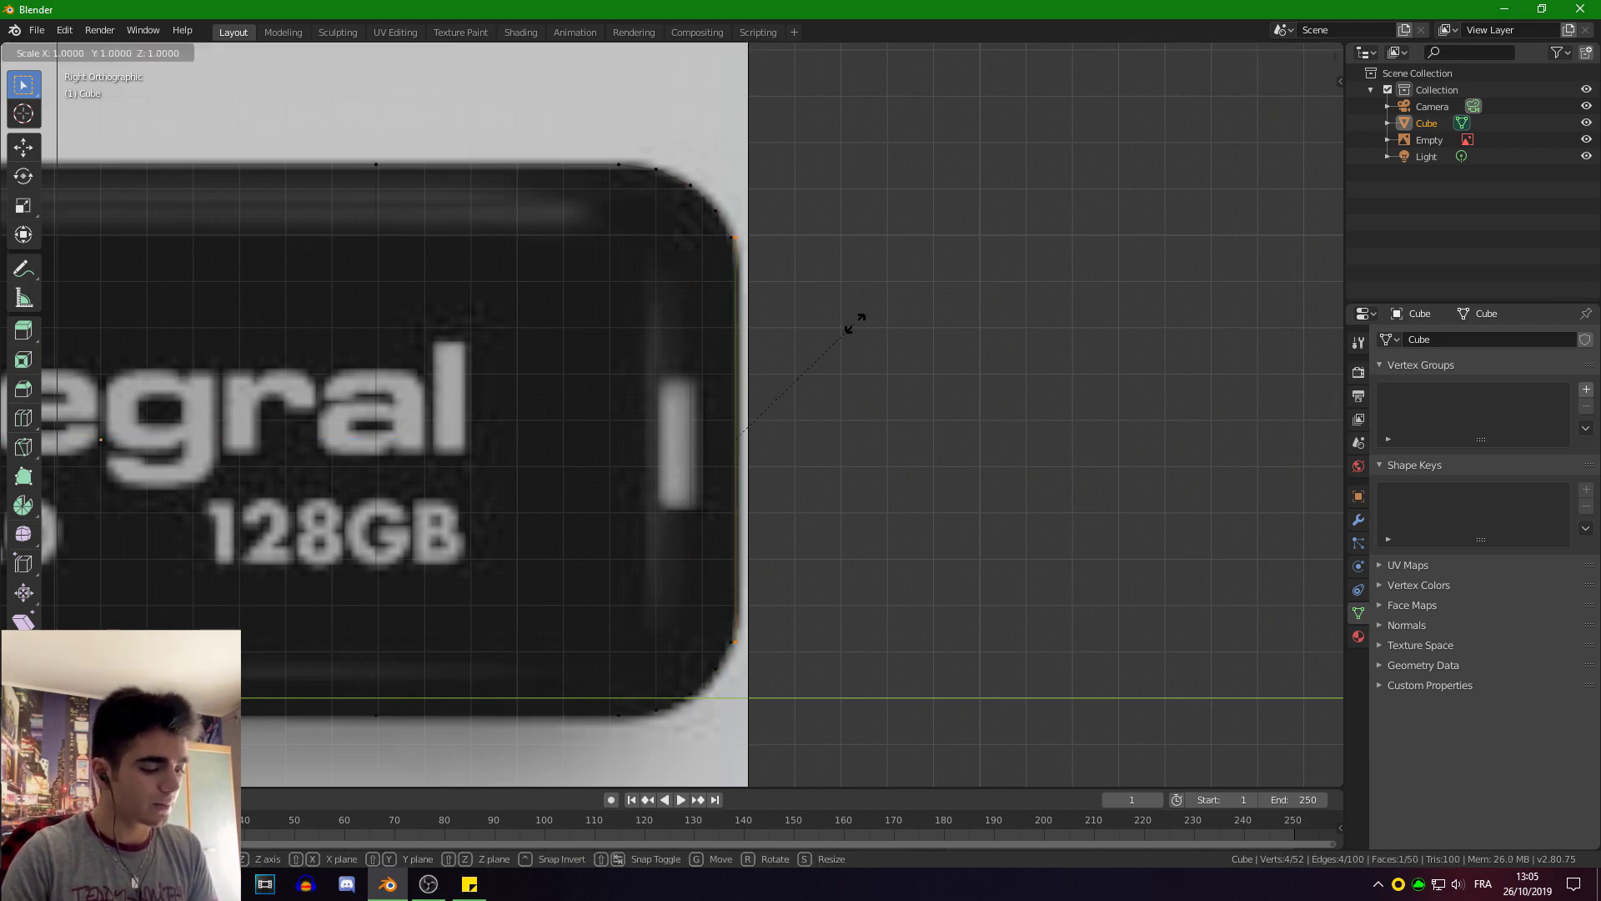
key(z)
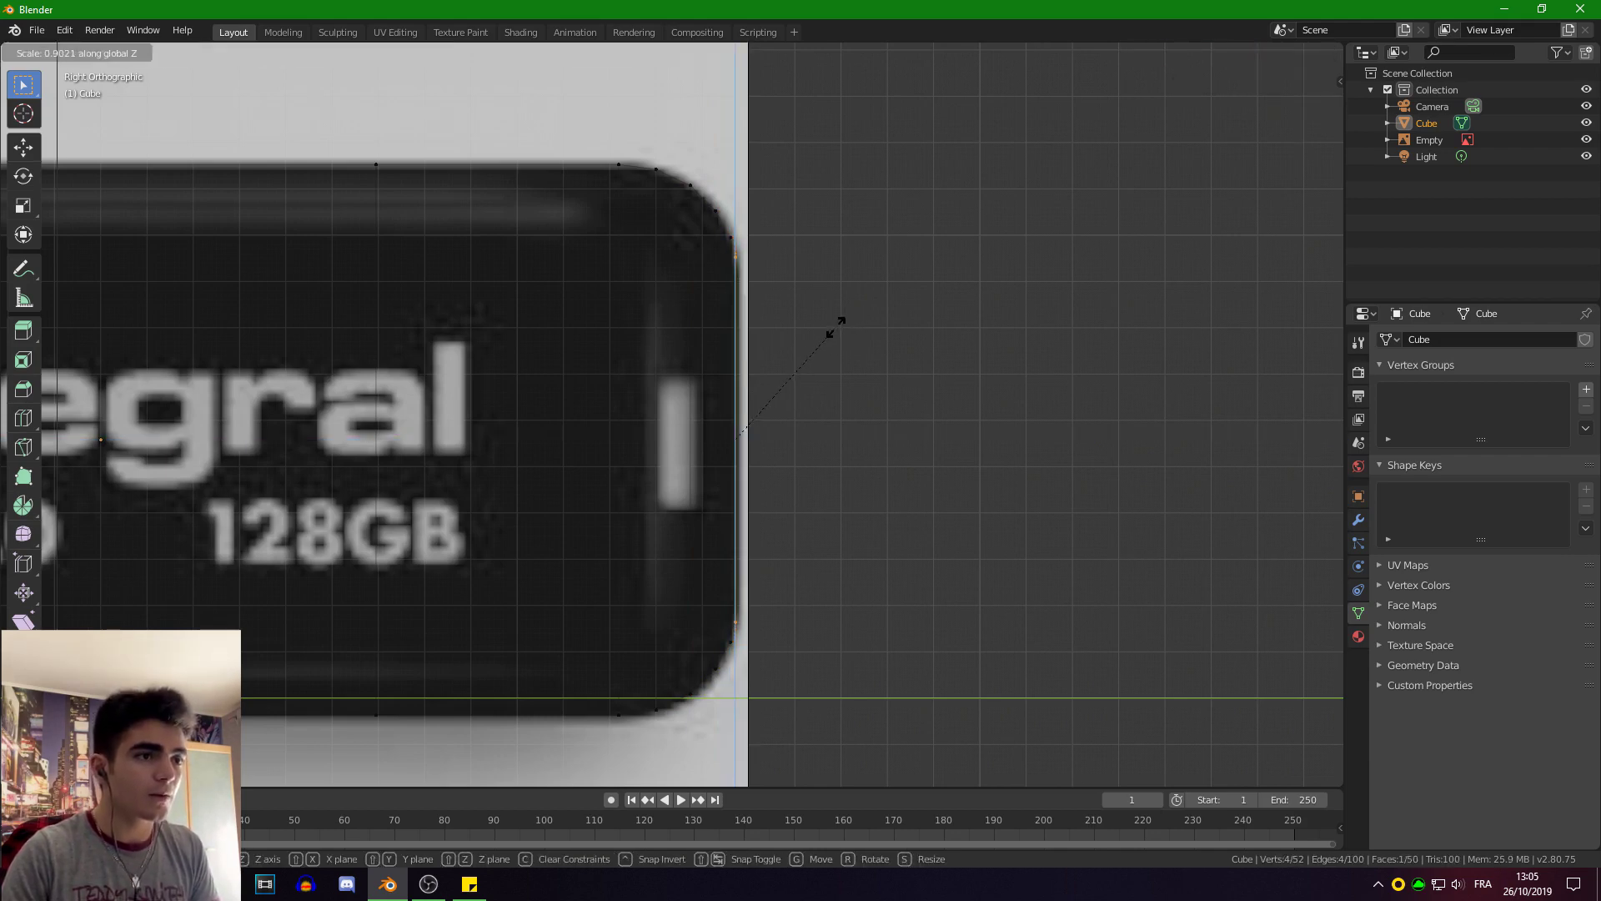
click(837, 326)
Switch to Object Mode and examine the drive's overall shape in perspective and in the right view.
scroll(853, 346, down, 3)
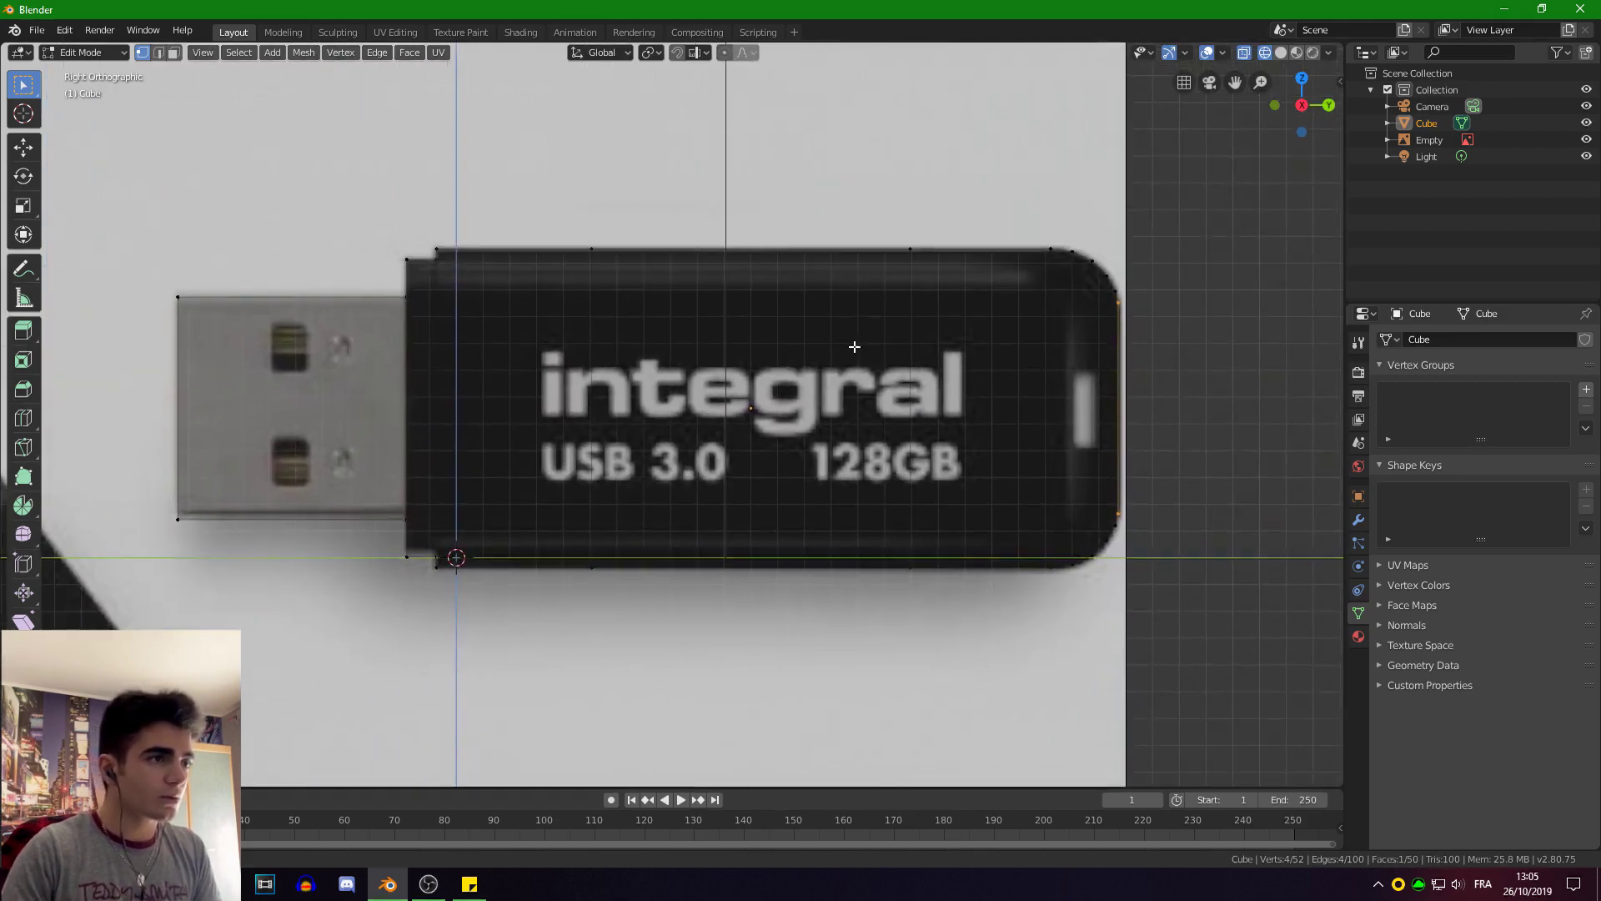
shift+middle_drag(853, 346, 857, 347)
click(98, 52)
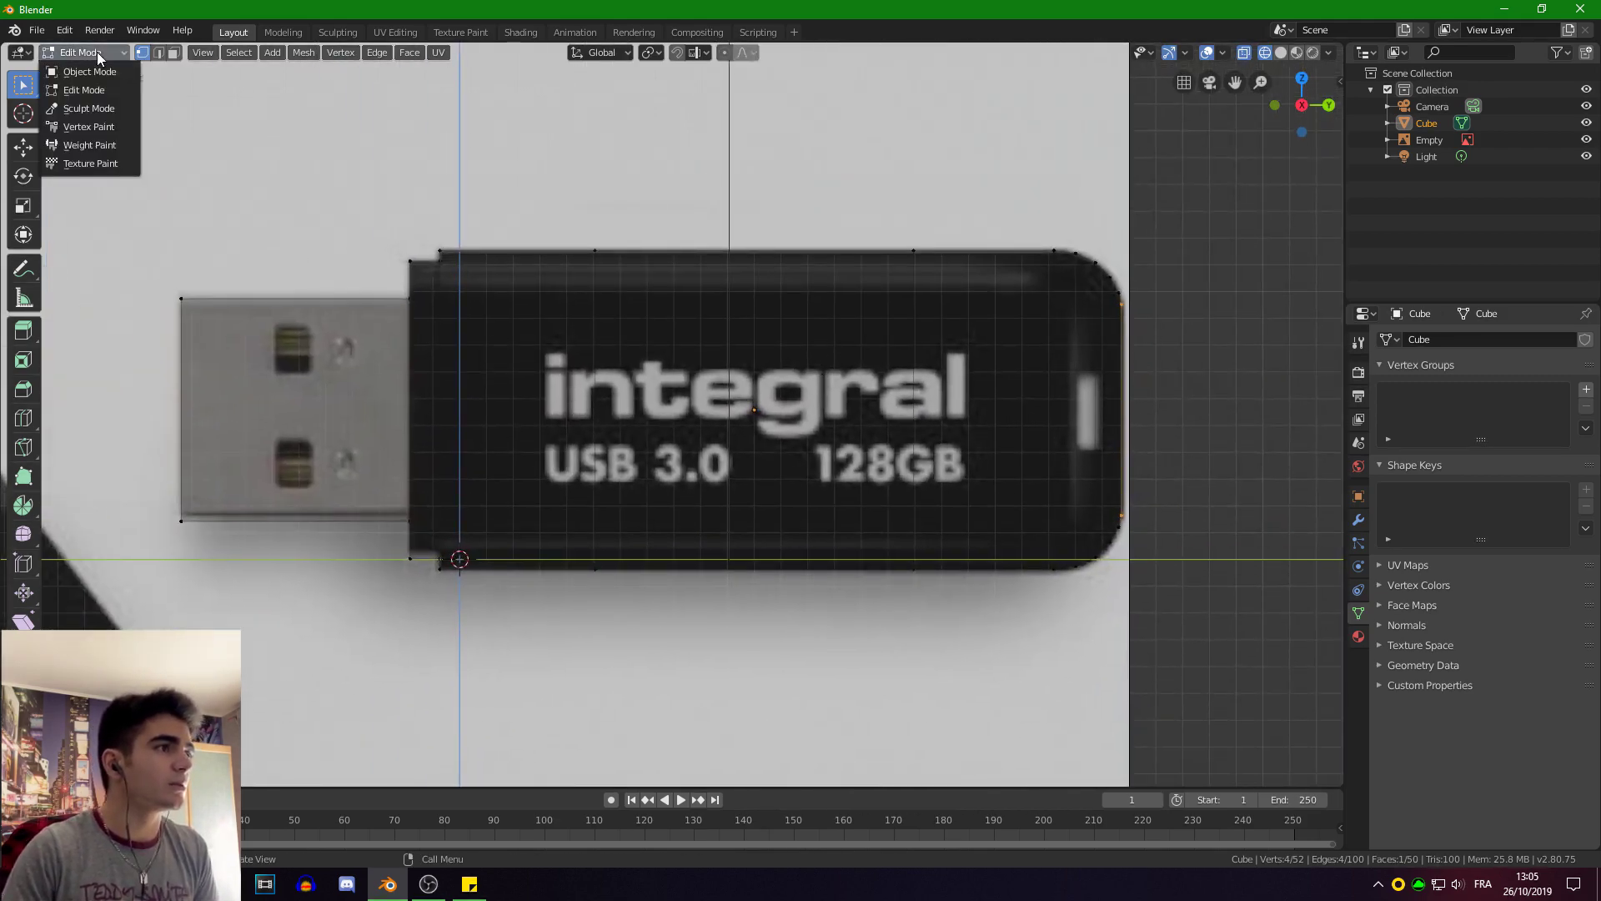
click(75, 71)
scroll(497, 468, down, 2)
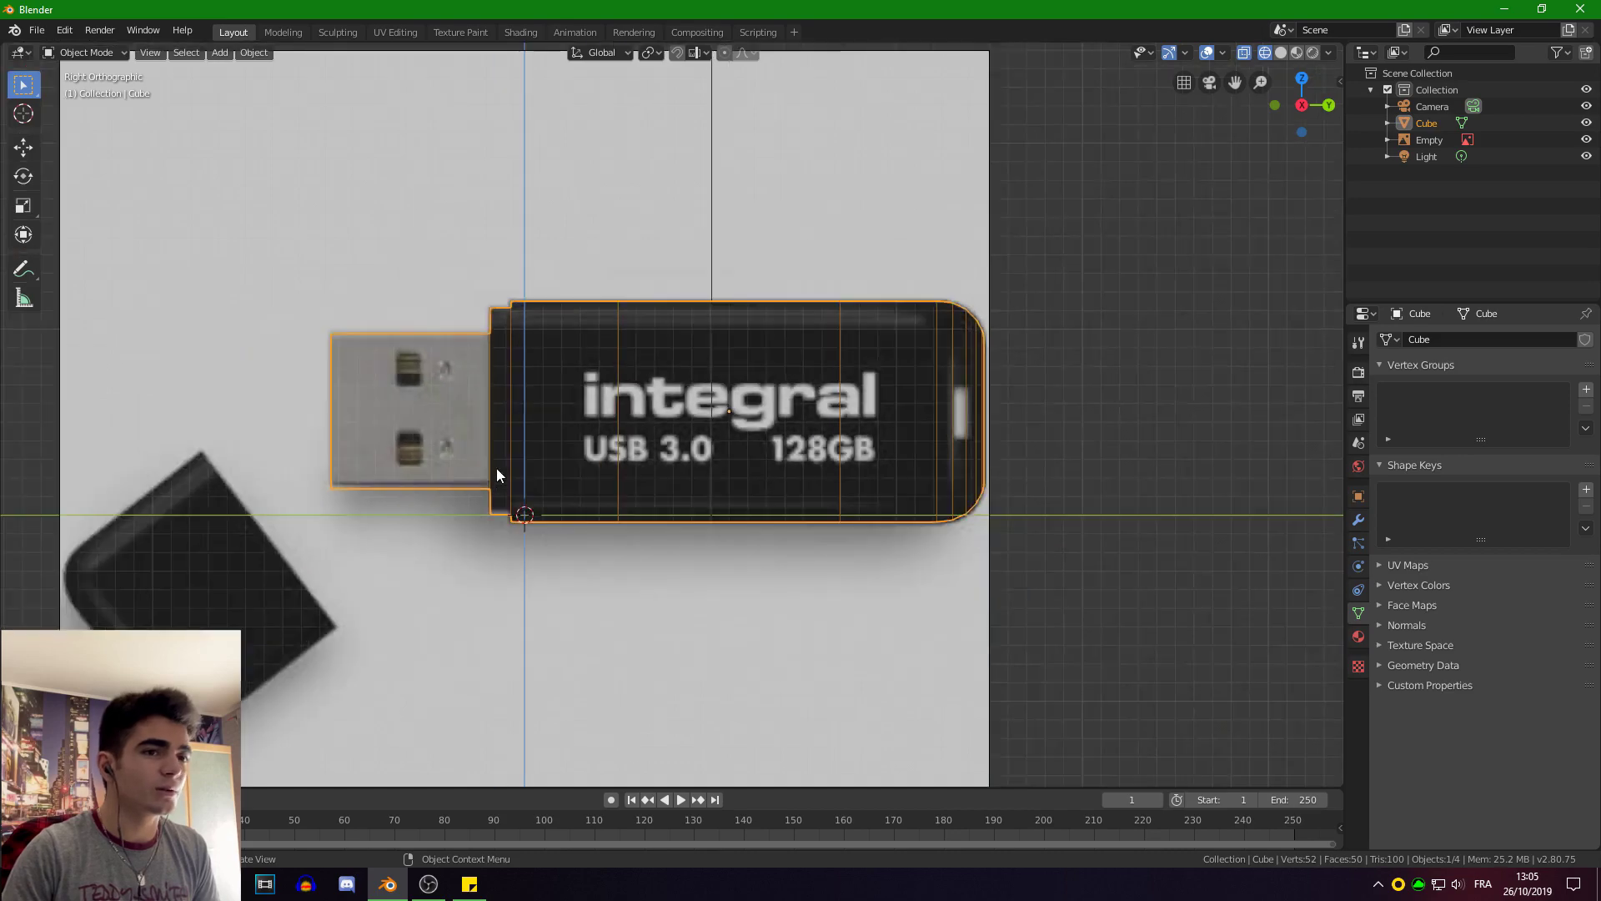
middle_drag(497, 468, 654, 538)
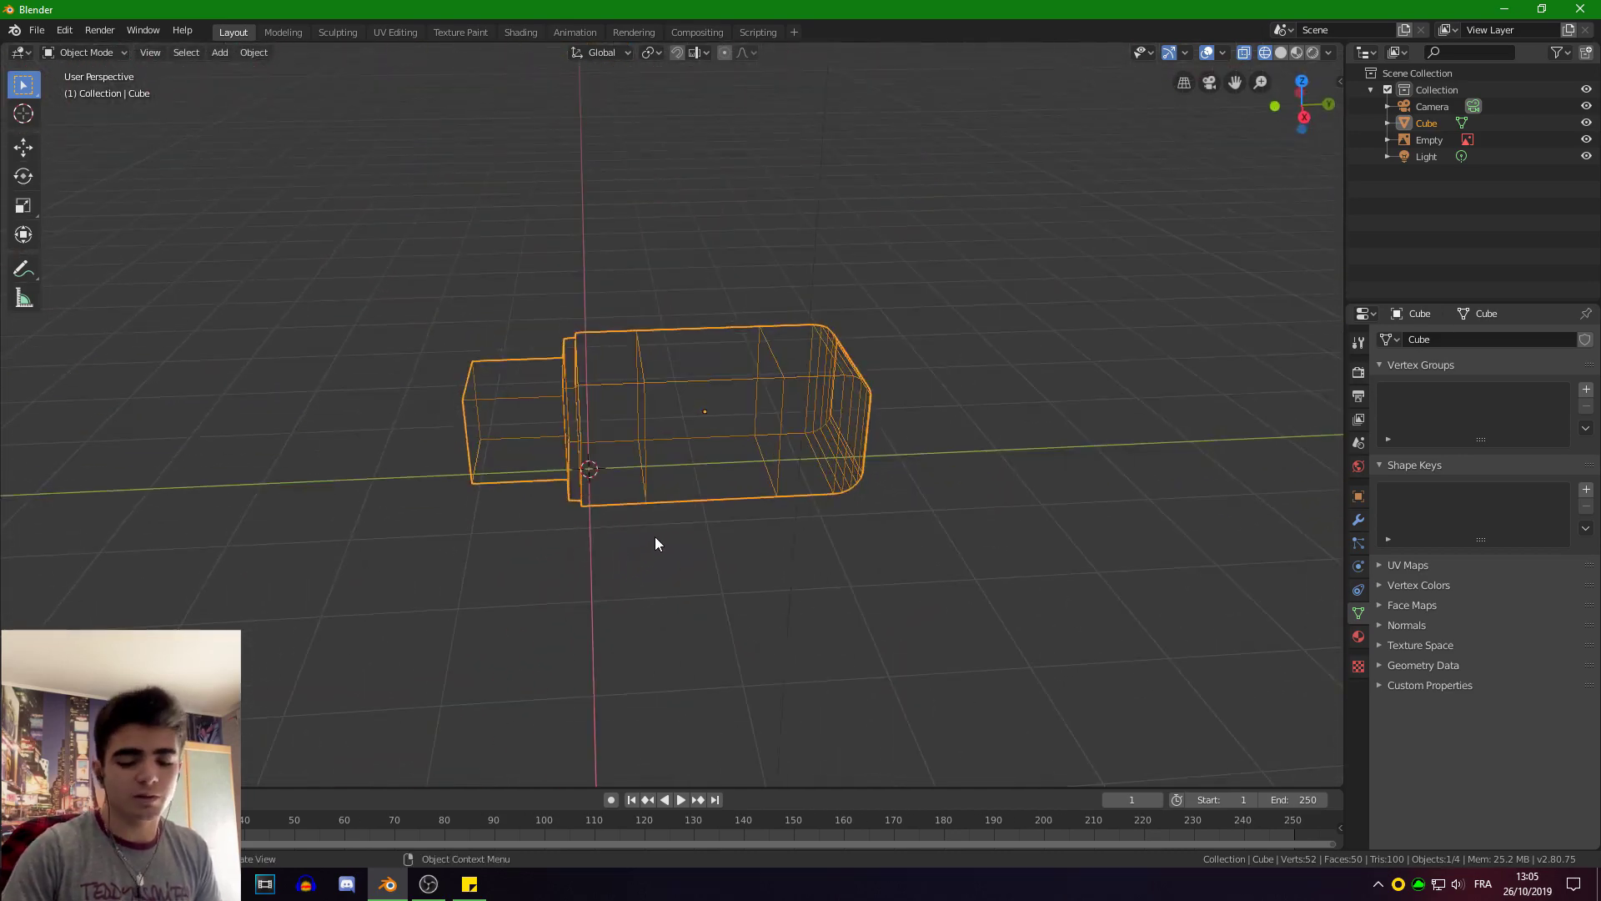
key(KP_1)
key(KP_3)
scroll(723, 437, up, 4)
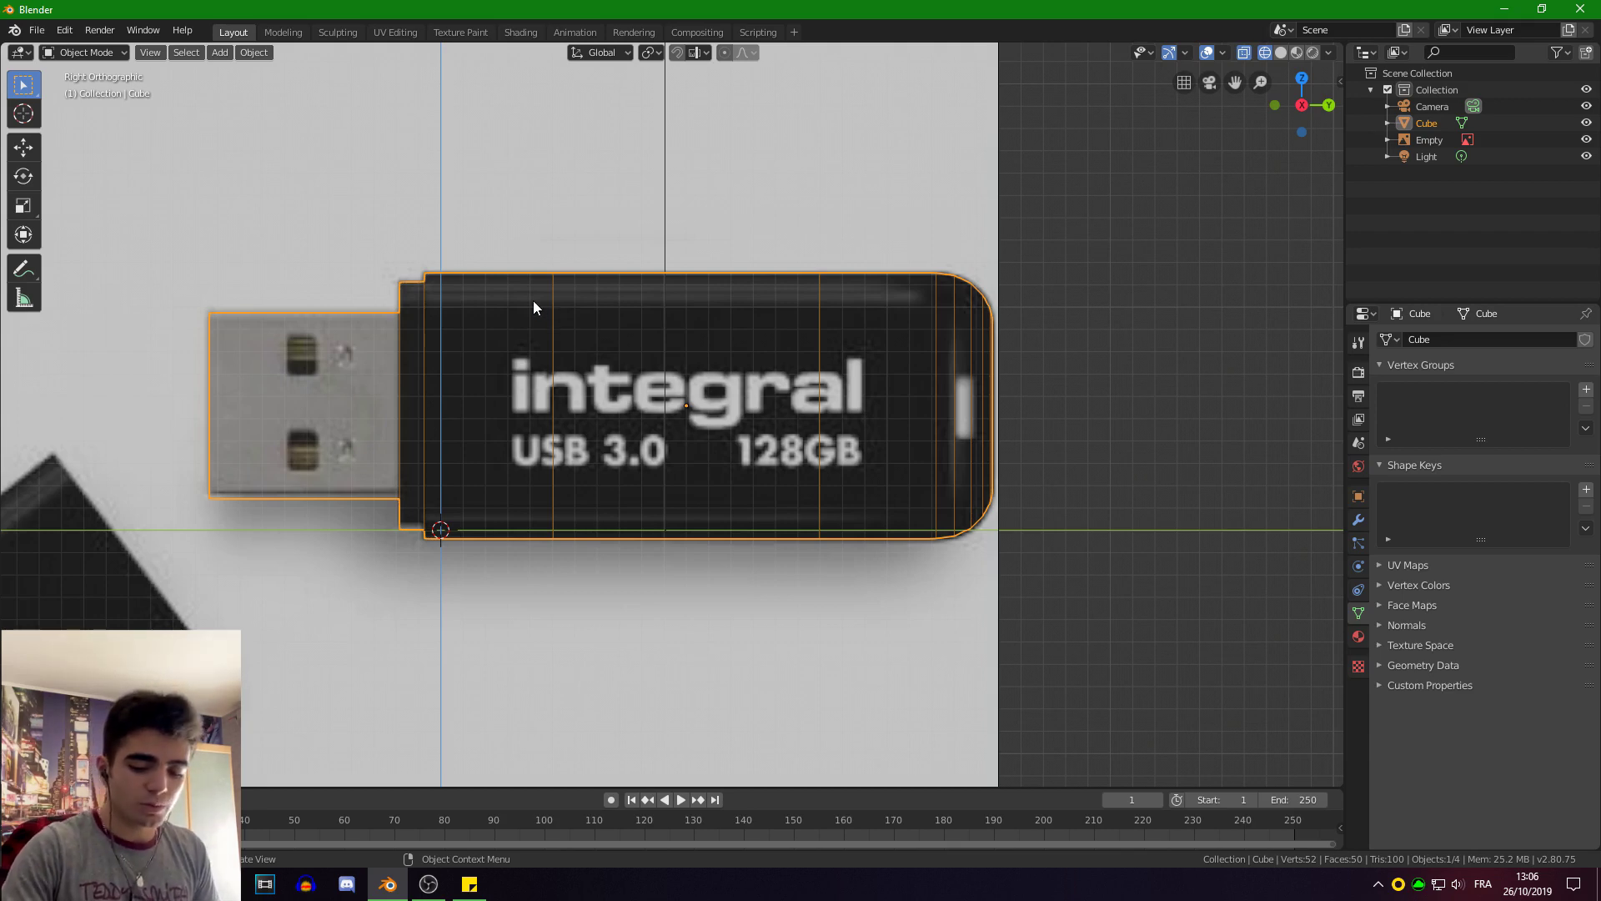
Scale the drive down along the X axis from the top view until it has a thin, flat USB profile.
click(1302, 78)
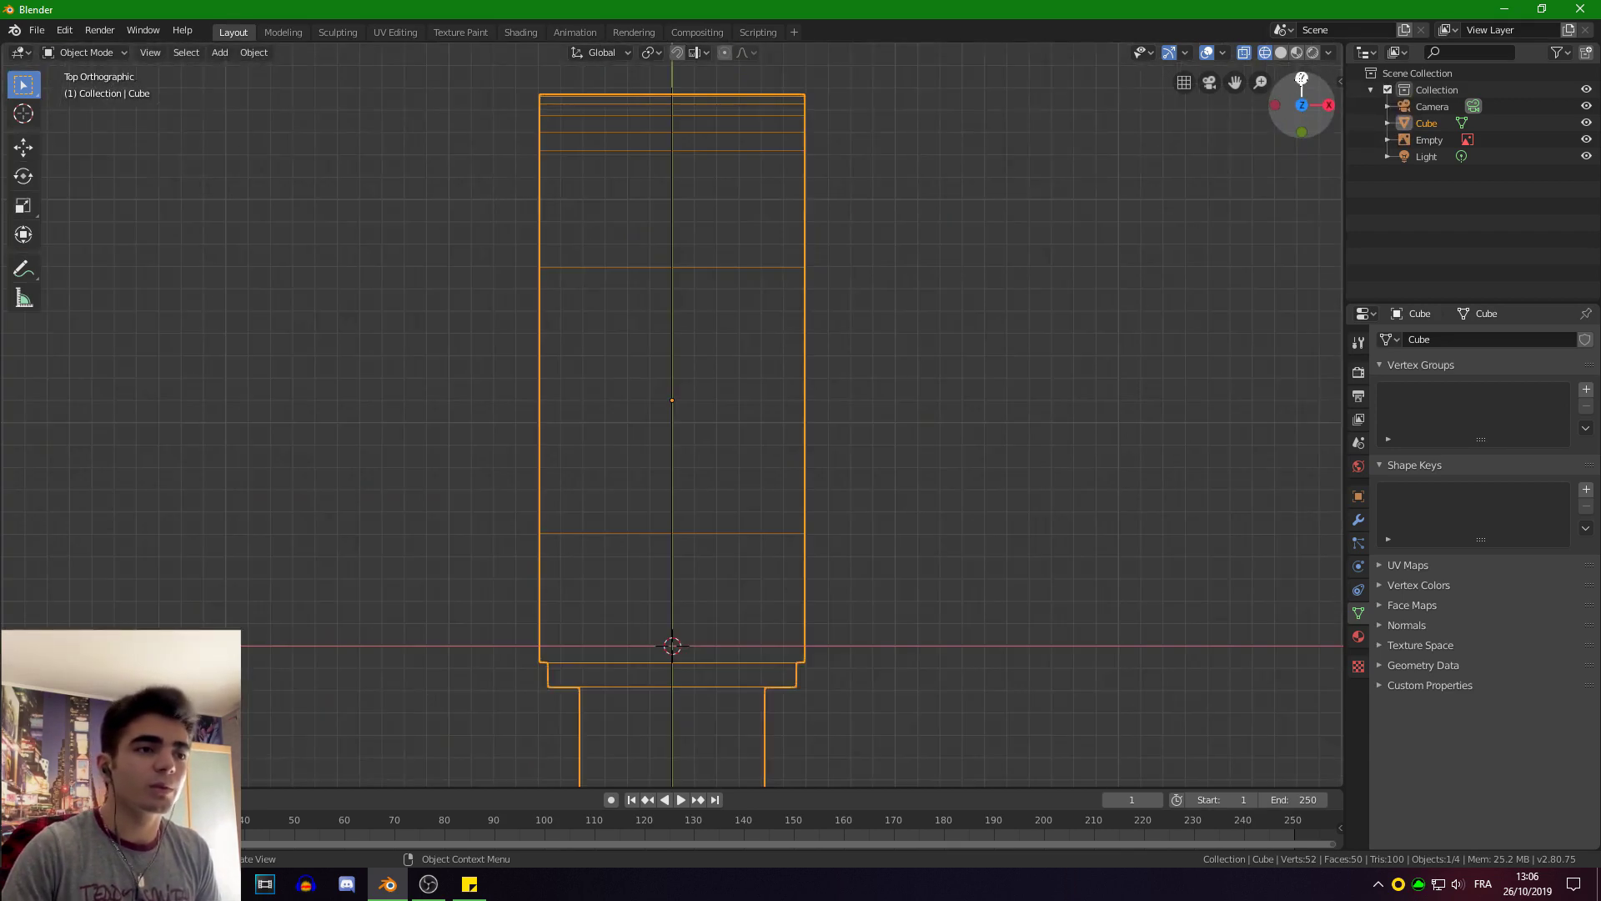
shift+middle_drag(771, 402, 774, 344)
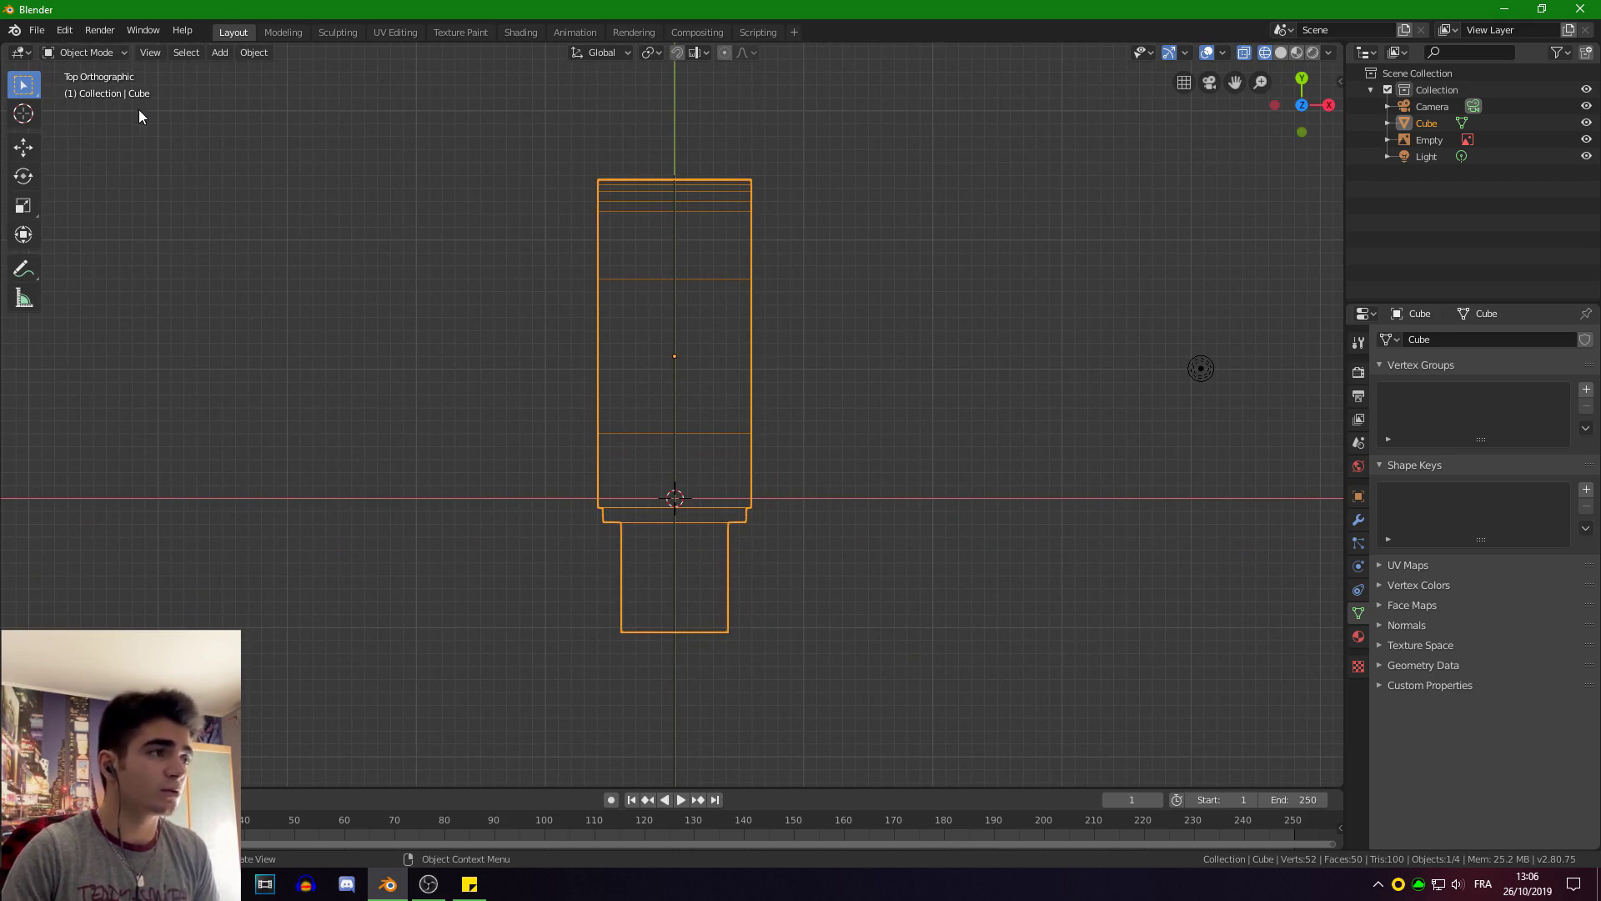
click(22, 210)
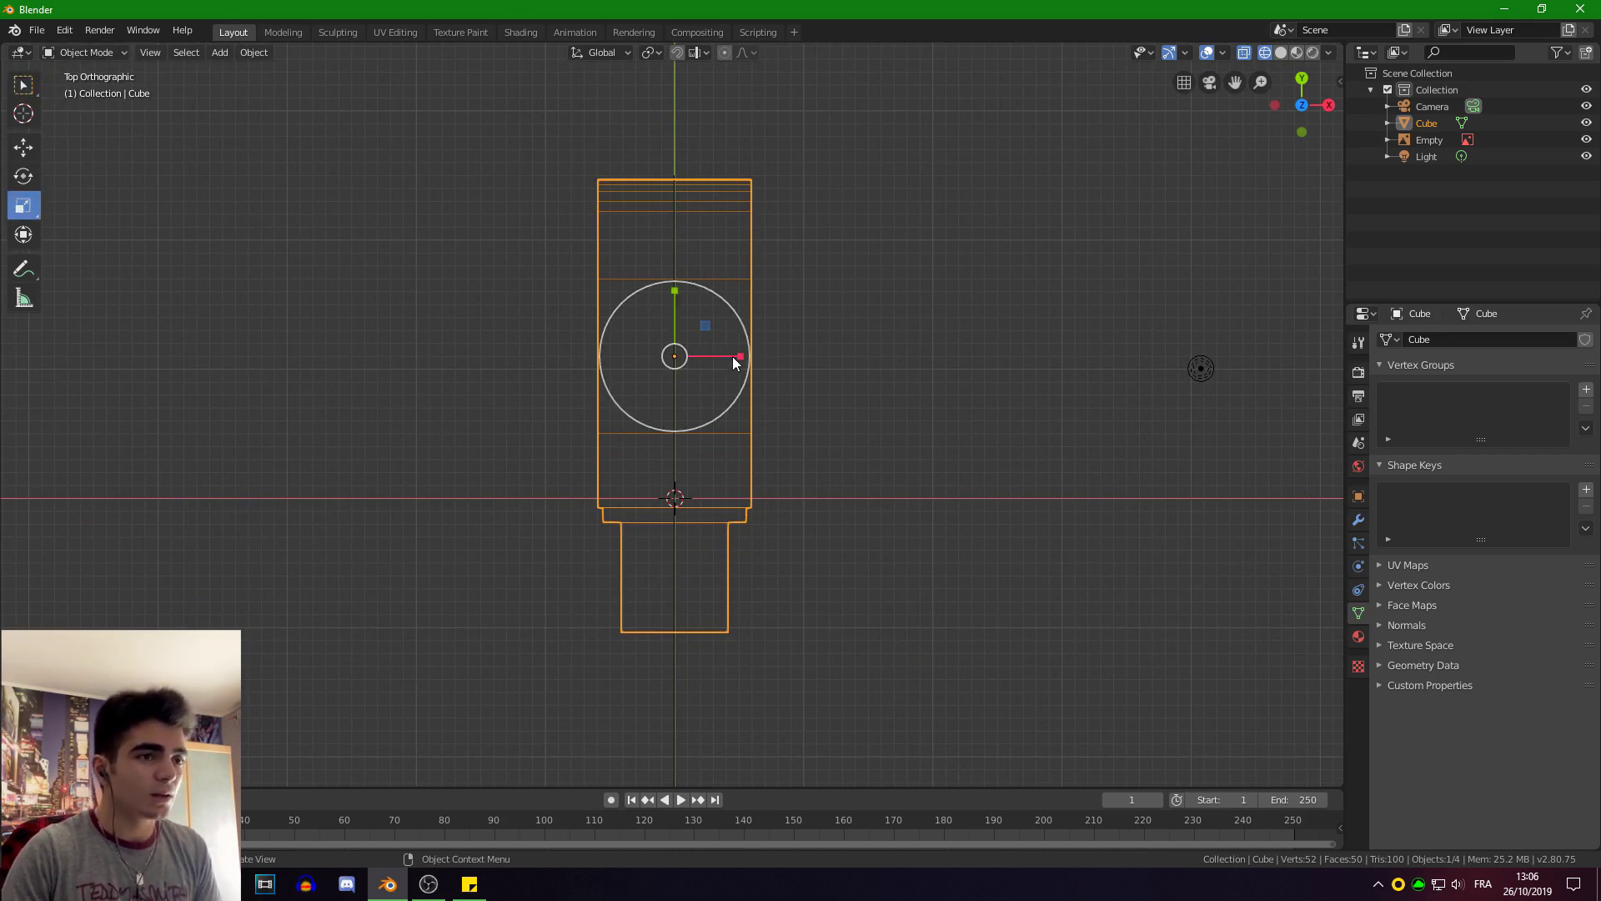
drag(739, 356, 697, 356)
middle_drag(756, 476, 737, 357)
key(s)
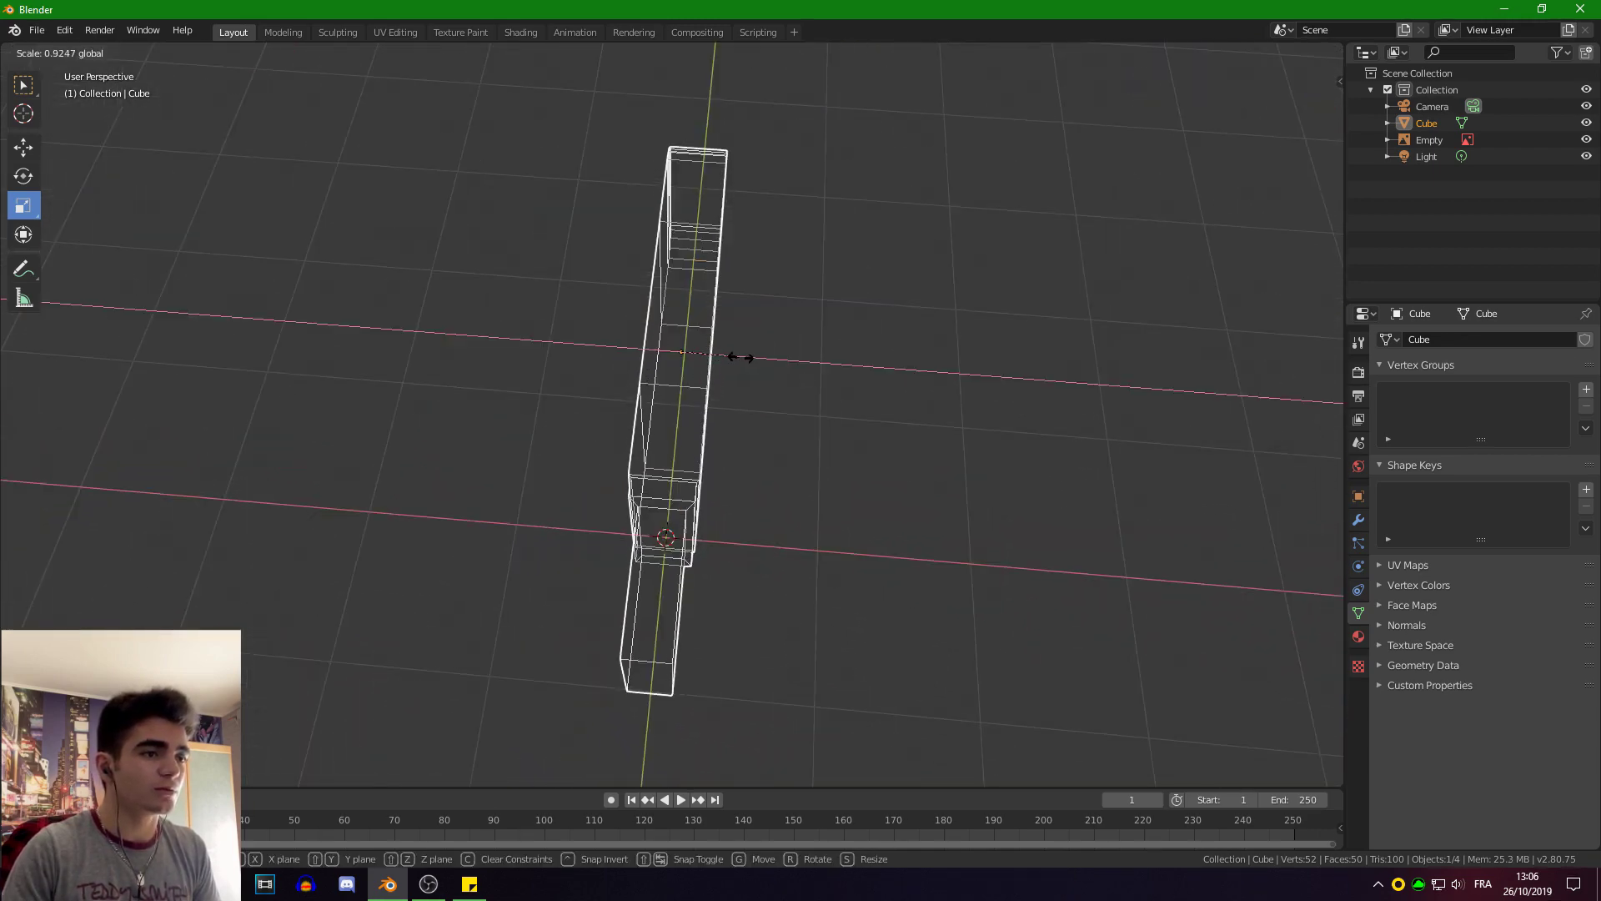
click(733, 354)
Display the model in solid shading and examine its thickness and connector from several angles.
middle_drag(772, 442, 594, 345)
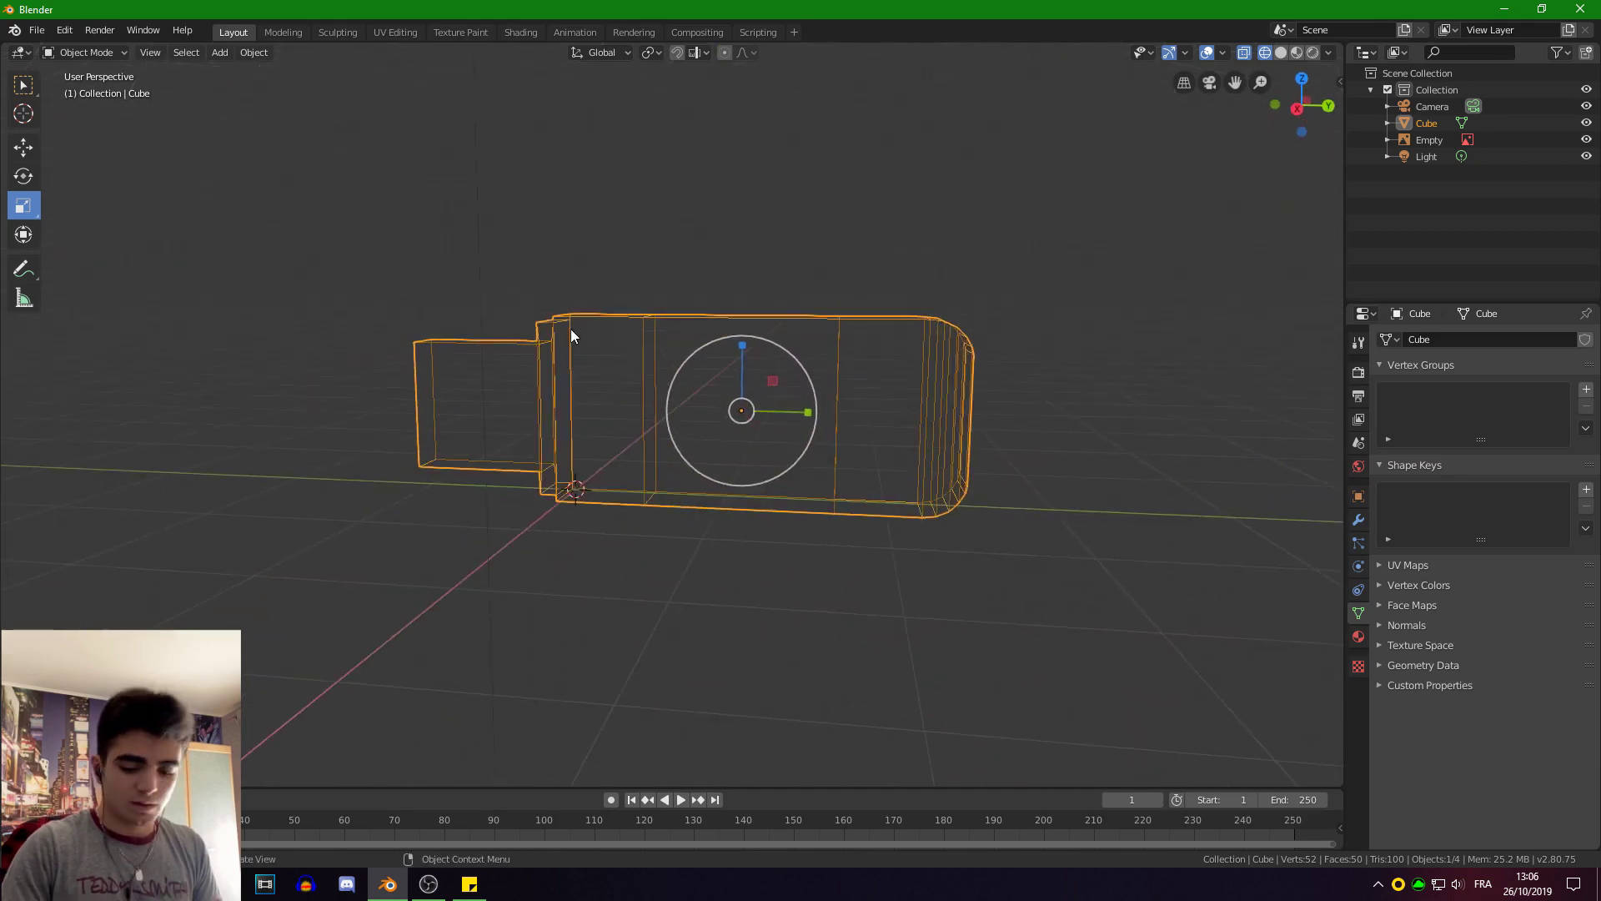
key(KP_1)
key(KP_3)
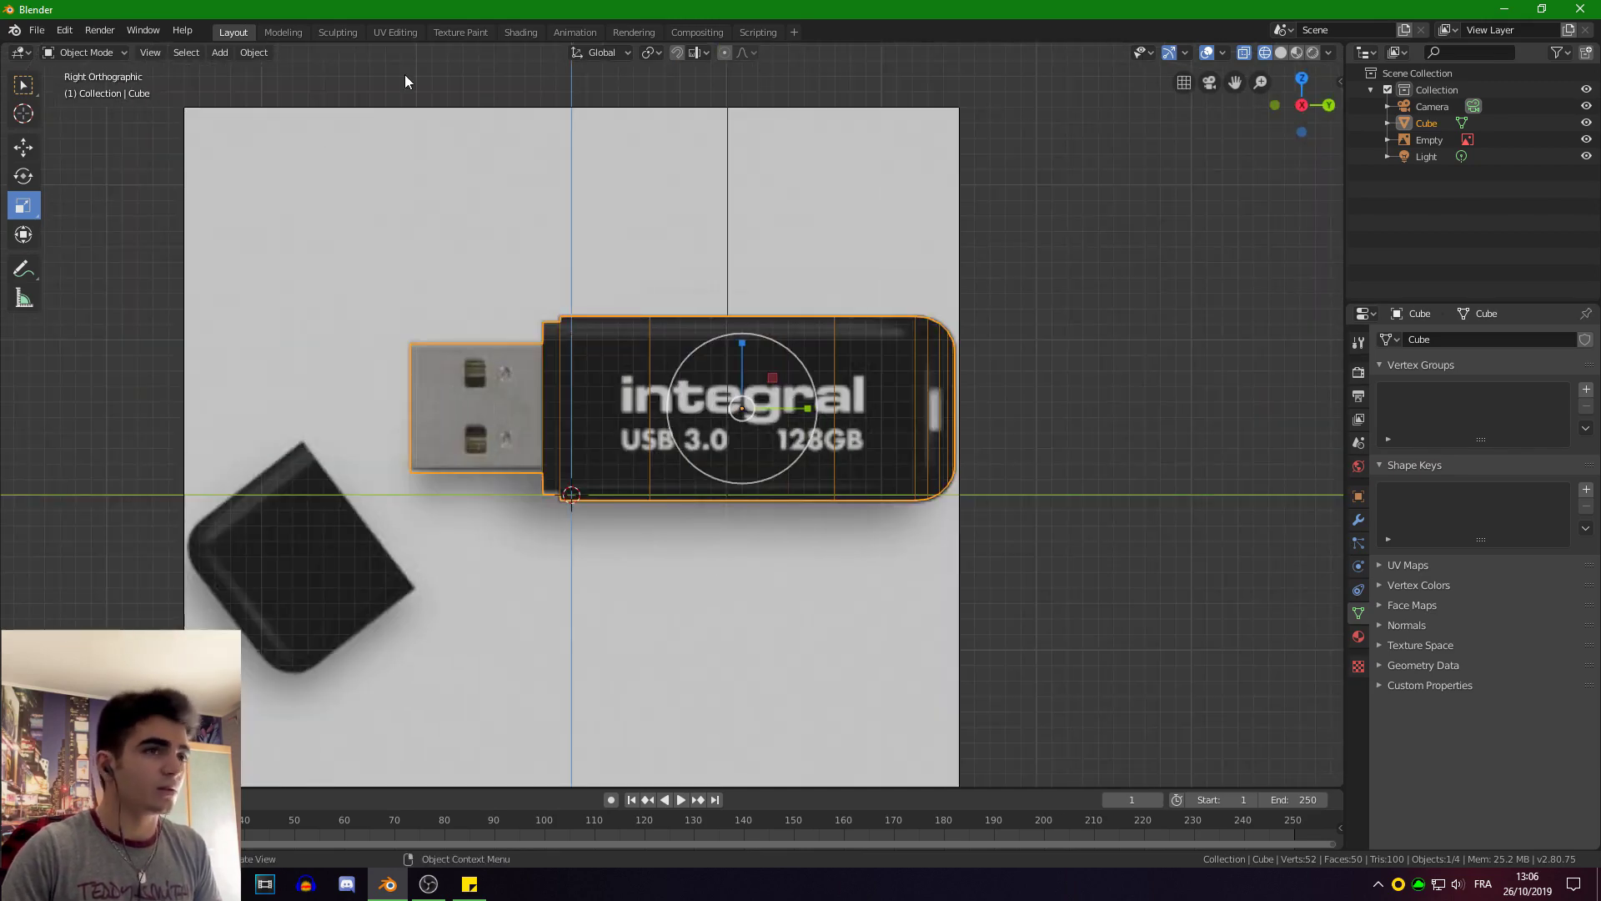
click(1282, 52)
scroll(739, 347, up, 3)
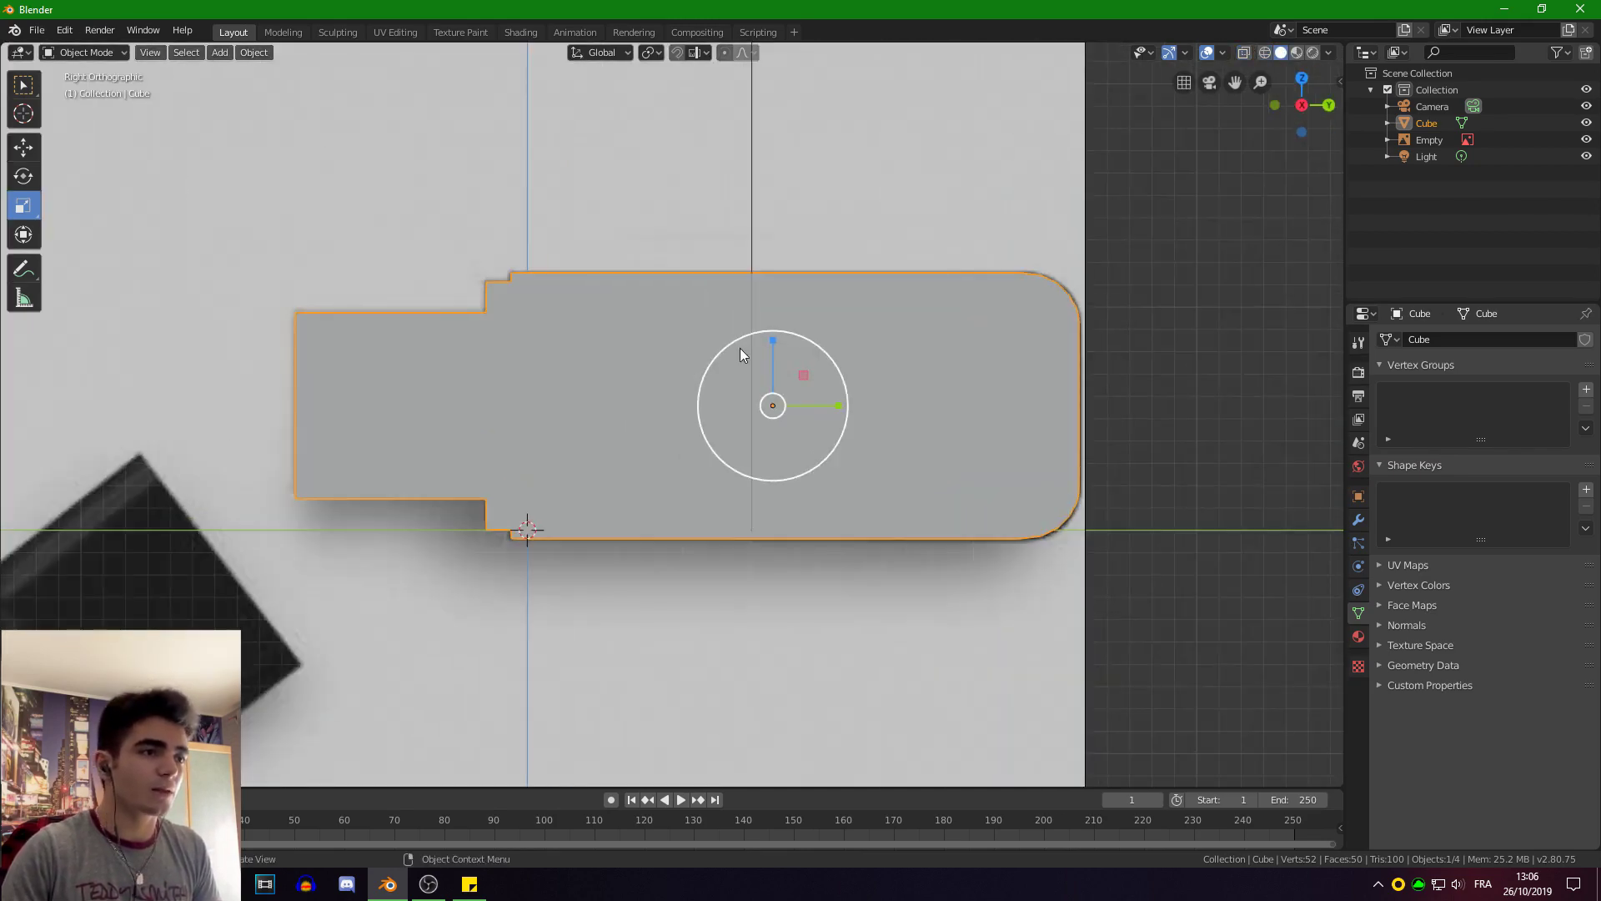
mouse_move(739, 348)
middle_down()
mouse_move(633, 260)
mouse_move(482, 205)
mouse_move(472, 327)
mouse_move(543, 398)
mouse_move(488, 398)
mouse_move(539, 407)
mouse_move(422, 384)
mouse_move(303, 268)
mouse_move(346, 350)
mouse_move(197, 419)
mouse_move(361, 464)
mouse_move(514, 432)
mouse_move(506, 417)
middle_up()
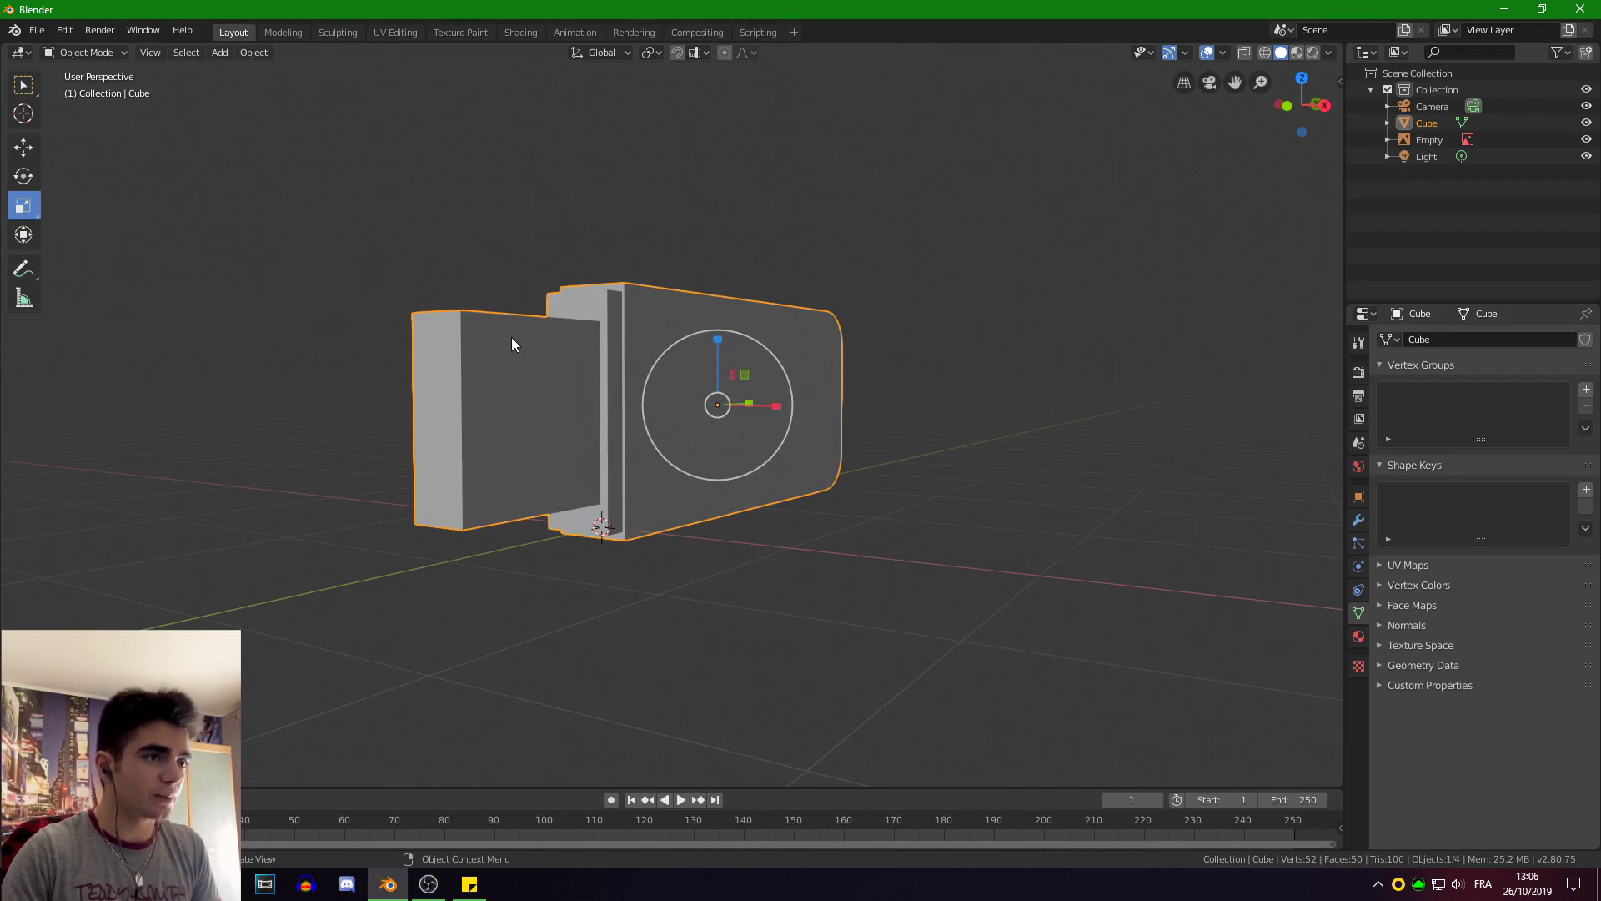
middle_drag(522, 346, 535, 502)
key(KP_7)
key(KP_3)
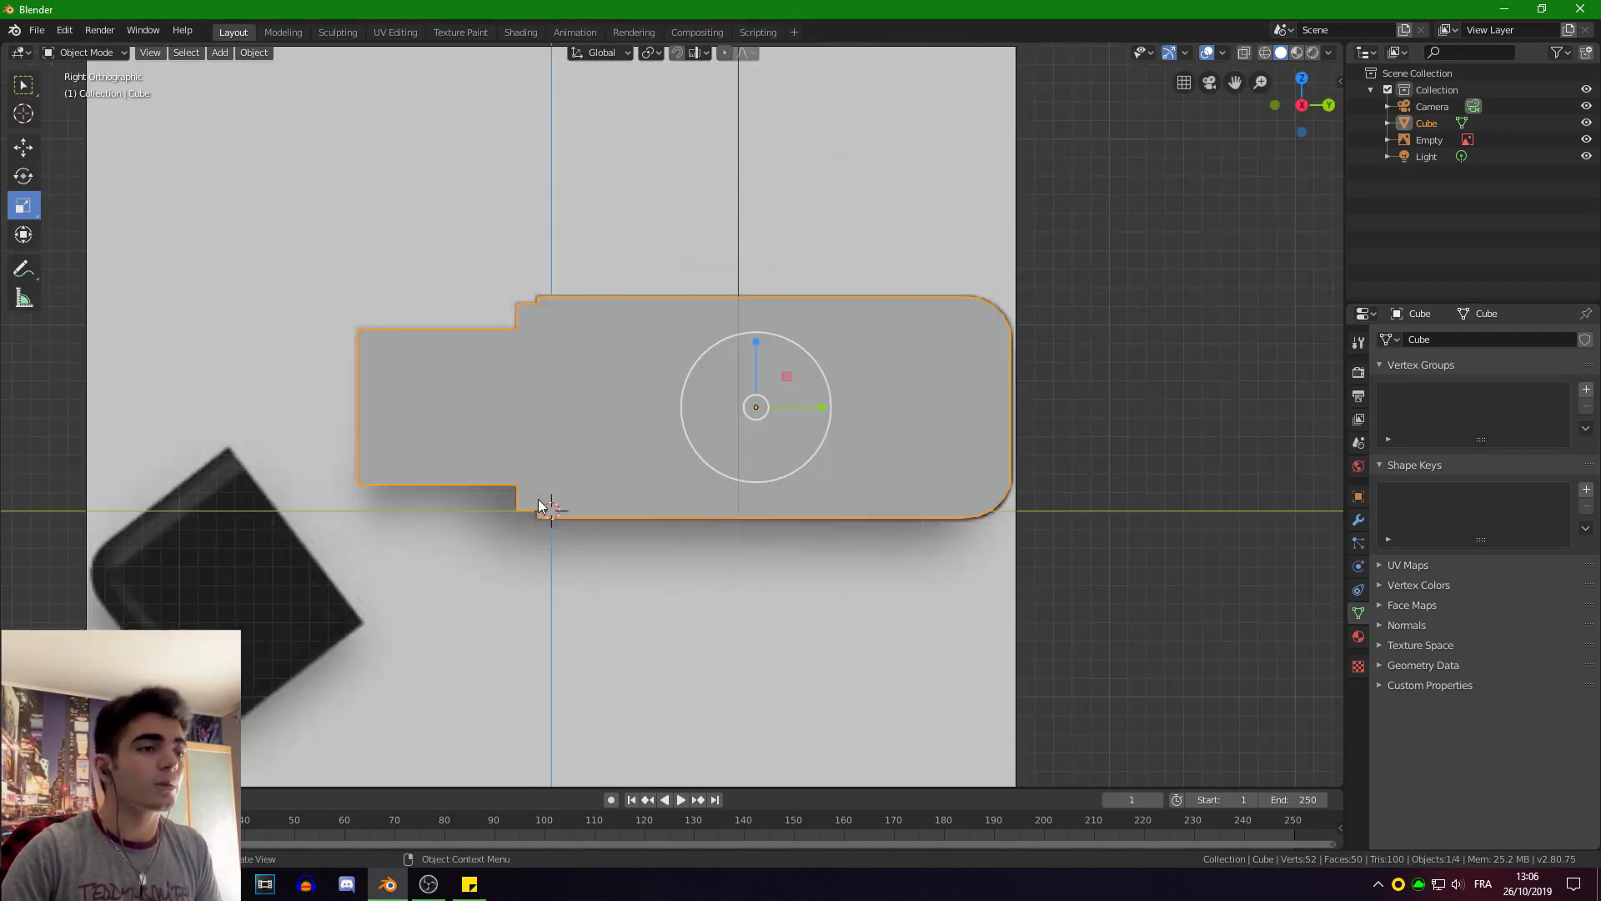
Return to wireframe shading and enter Edit Mode on the drive, framing the connector's contact holes in the right view.
scroll(457, 357, up, 2)
shift+middle_drag(374, 343, 509, 322)
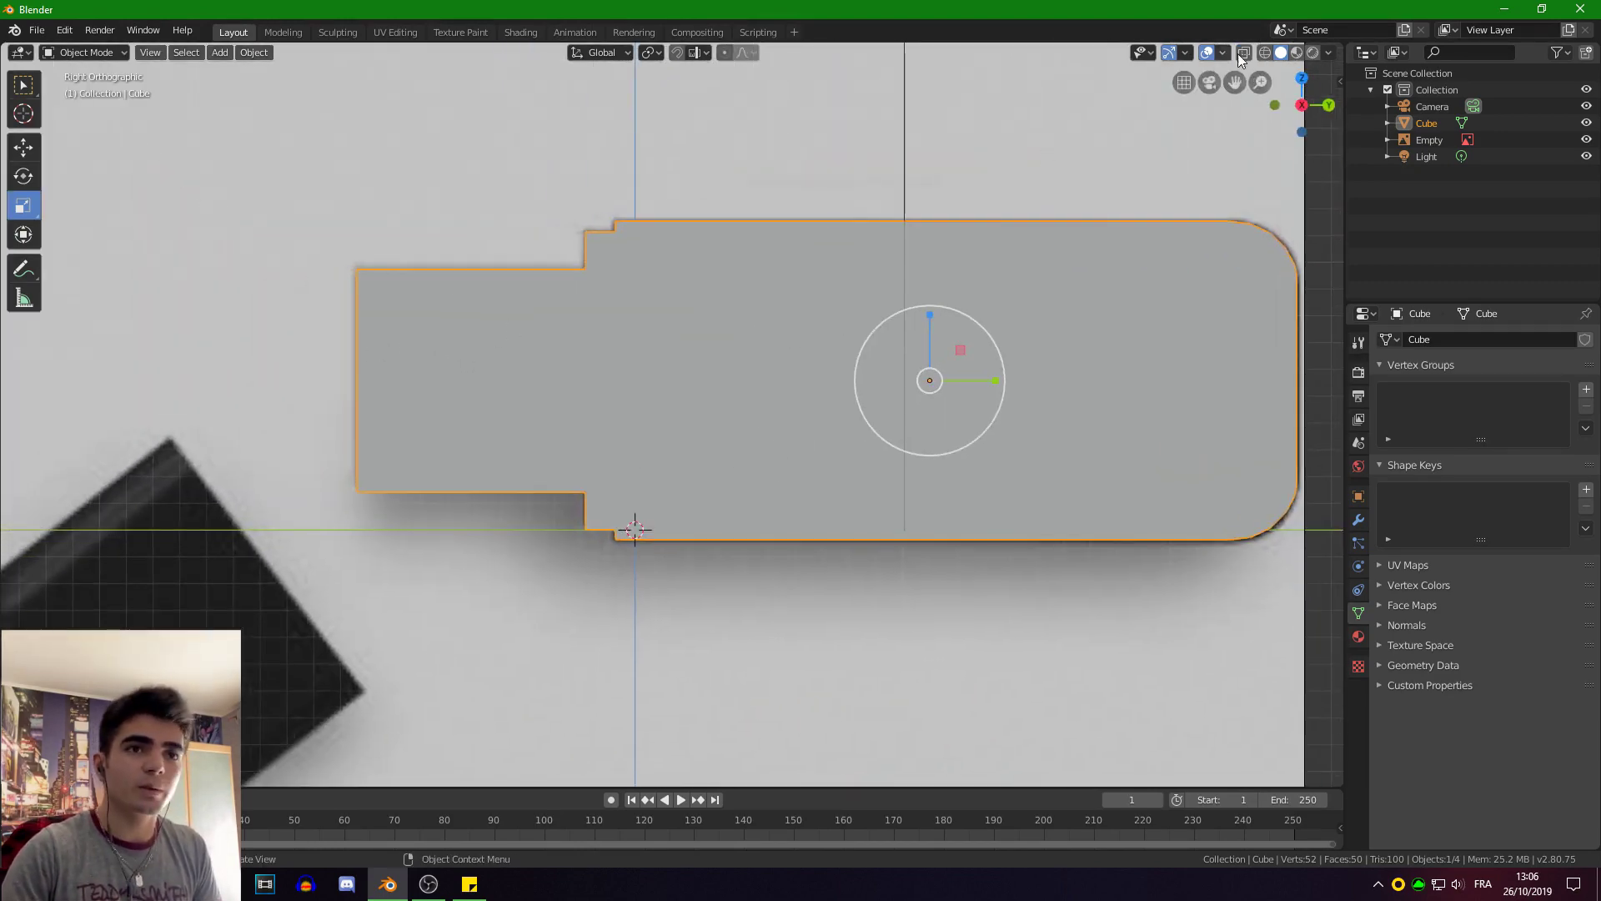
click(1264, 52)
scroll(574, 276, up, 4)
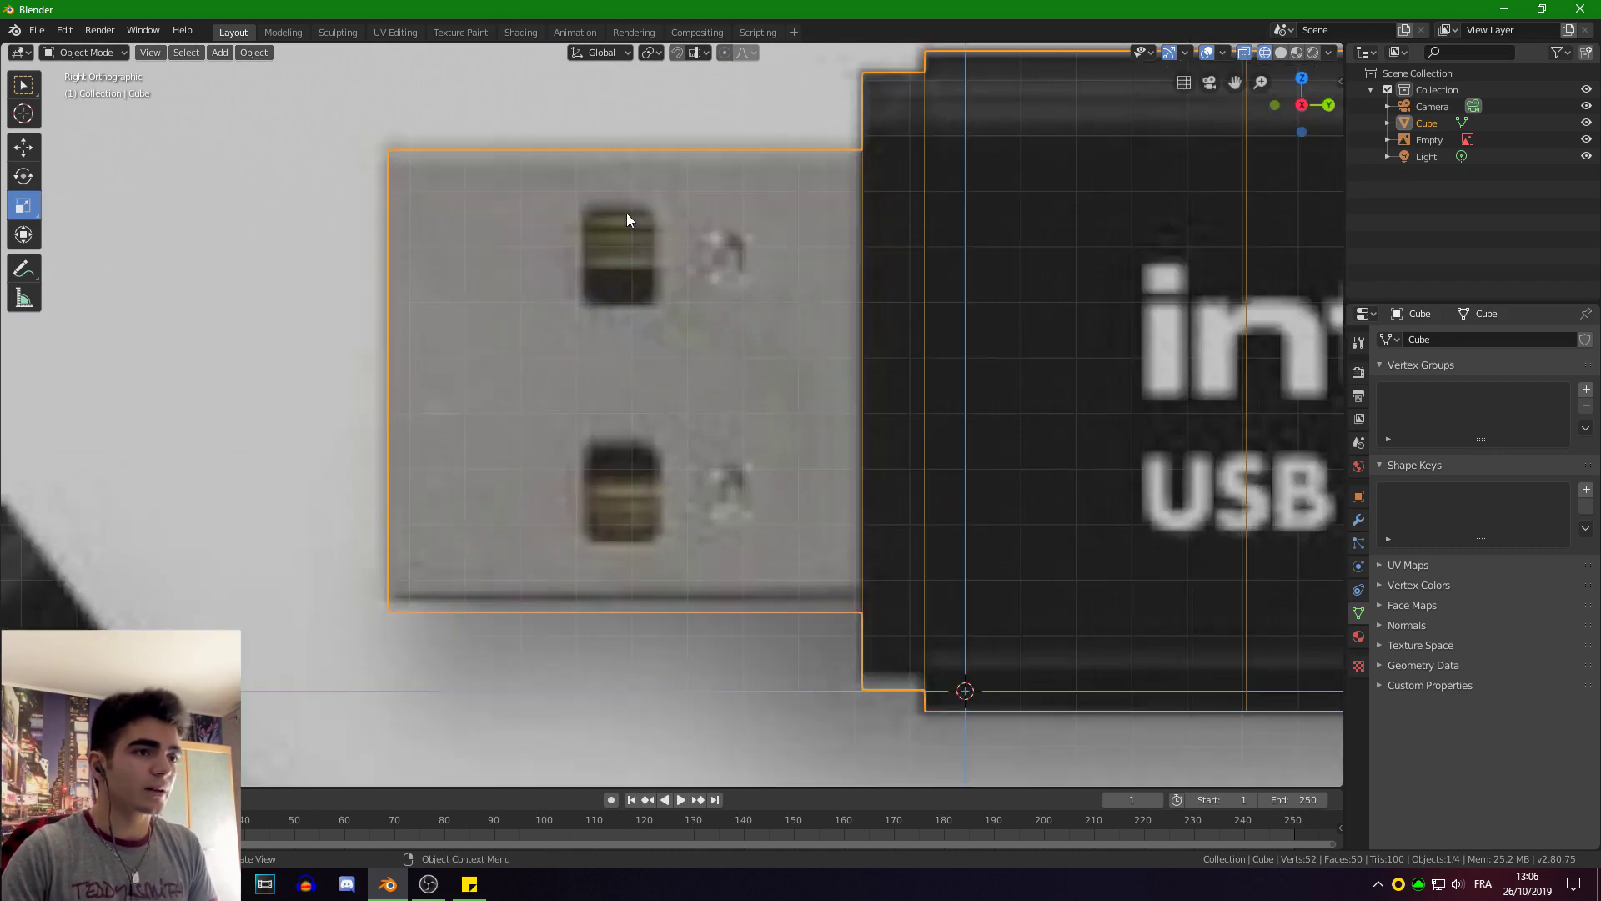
scroll(639, 220, up, 1)
shift+middle_drag(617, 281, 661, 341)
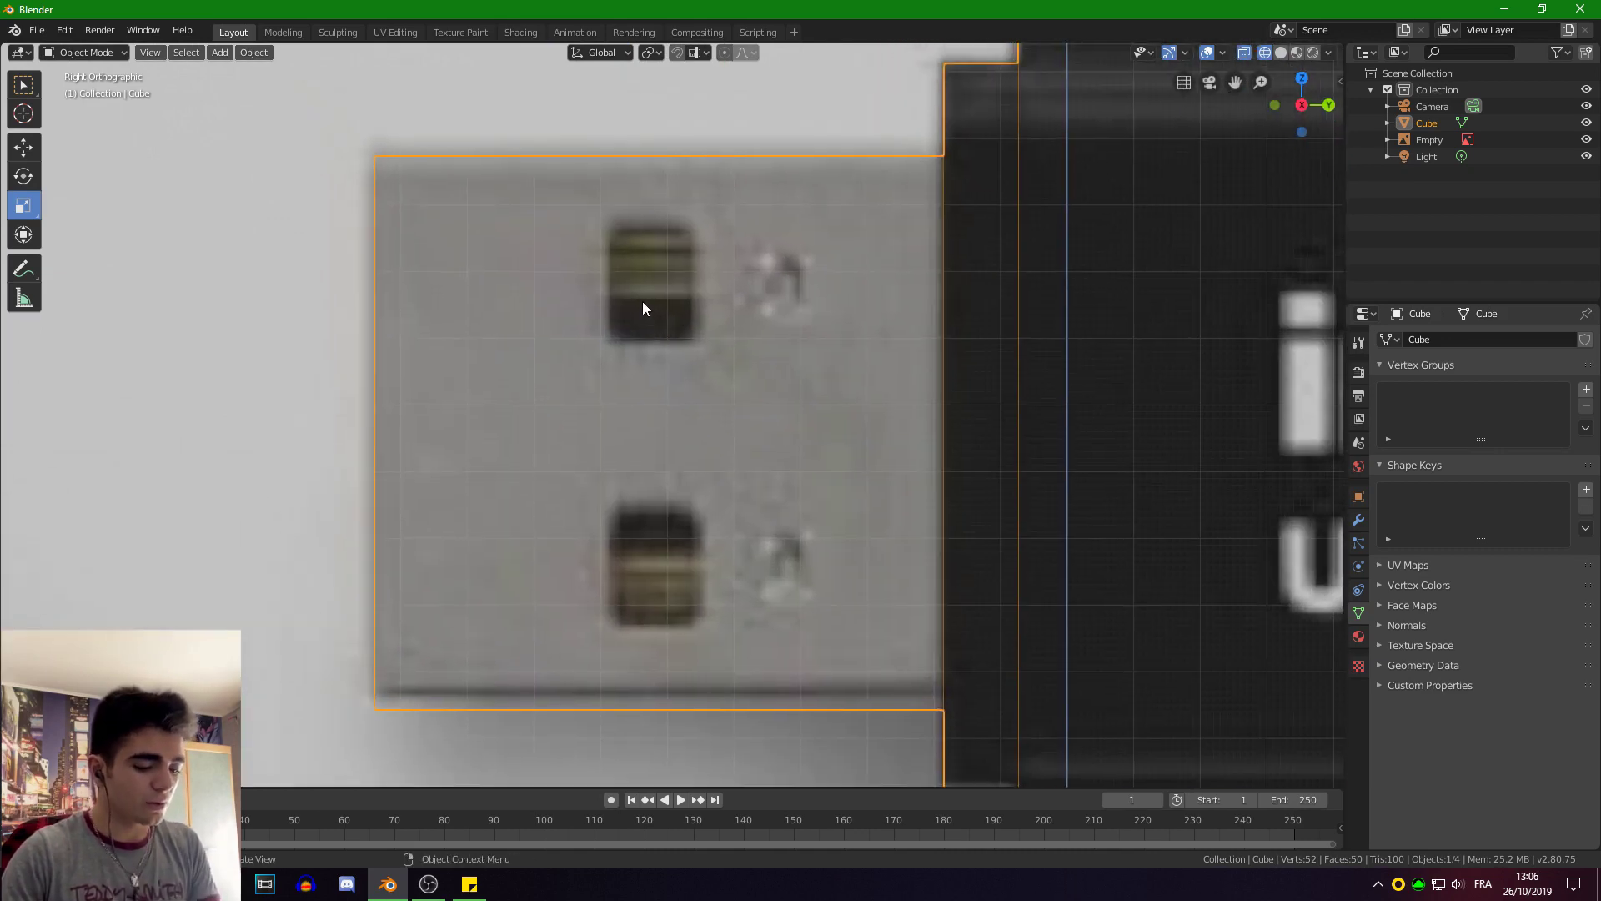
scroll(709, 334, down, 4)
scroll(769, 362, up, 2)
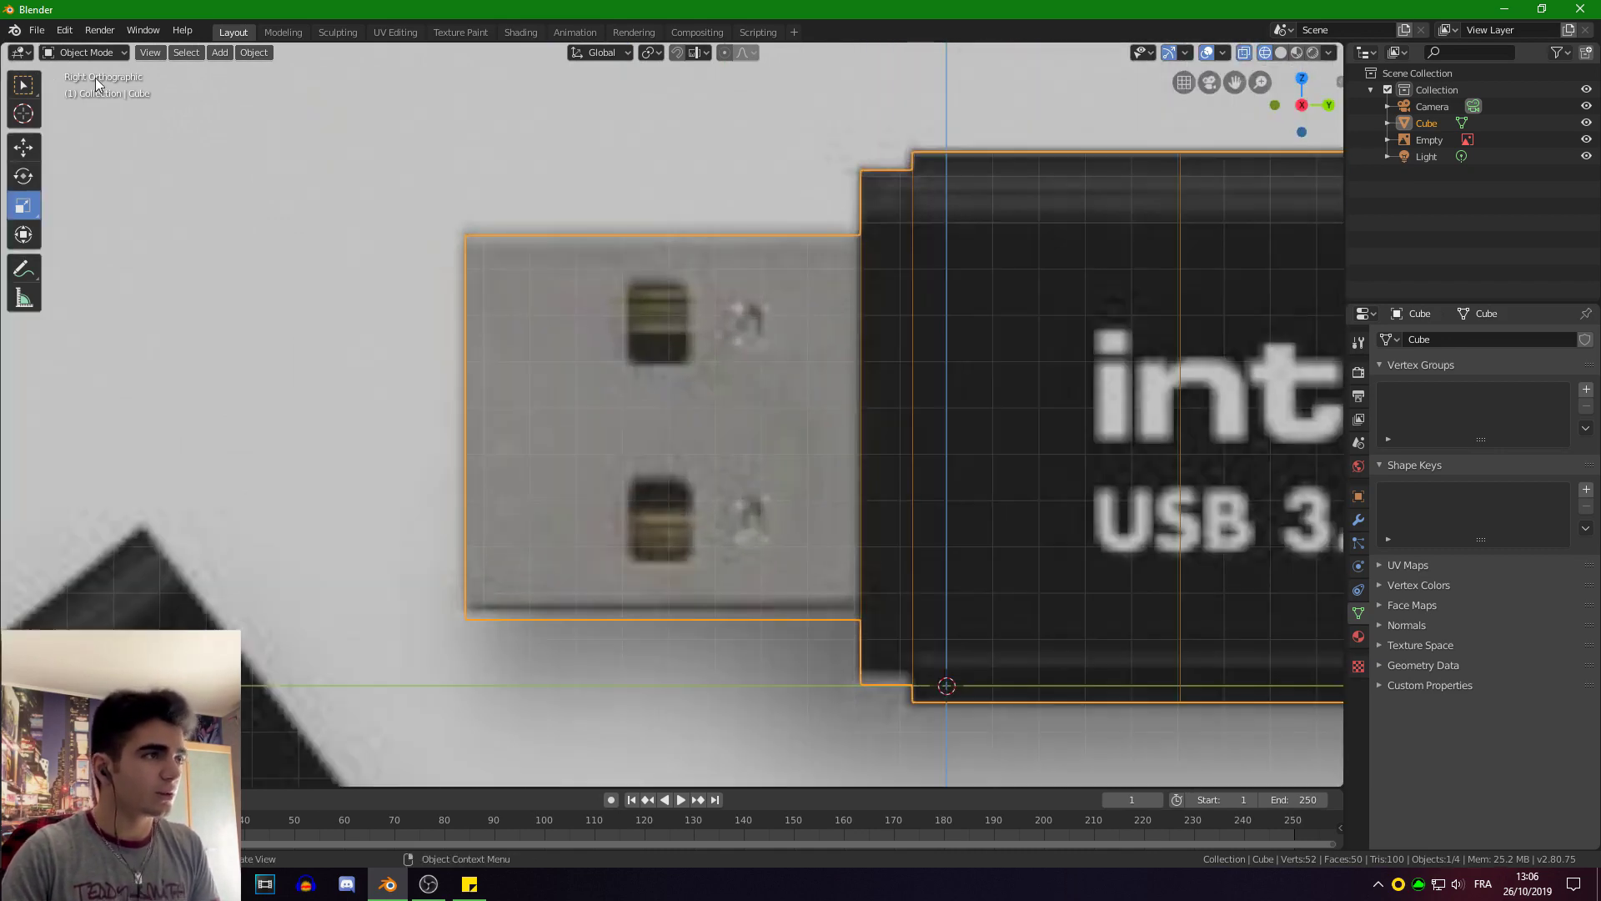
click(63, 52)
click(66, 90)
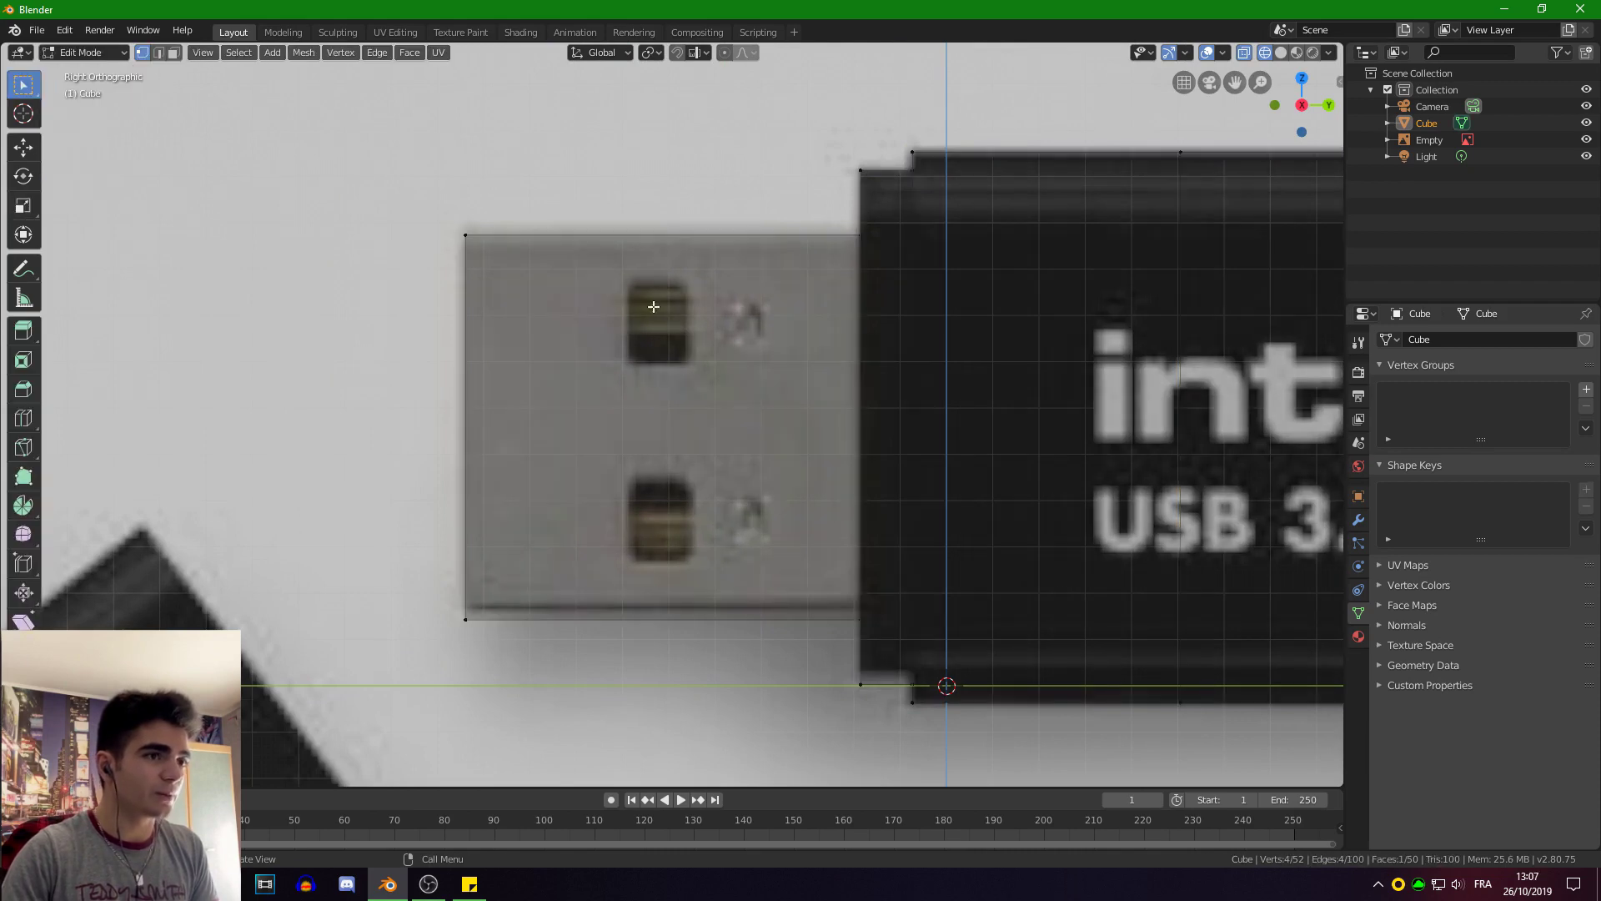
Knife-cut a rectangle around the upper contact hole on the connector's face, following the reference image.
scroll(648, 333, up, 2)
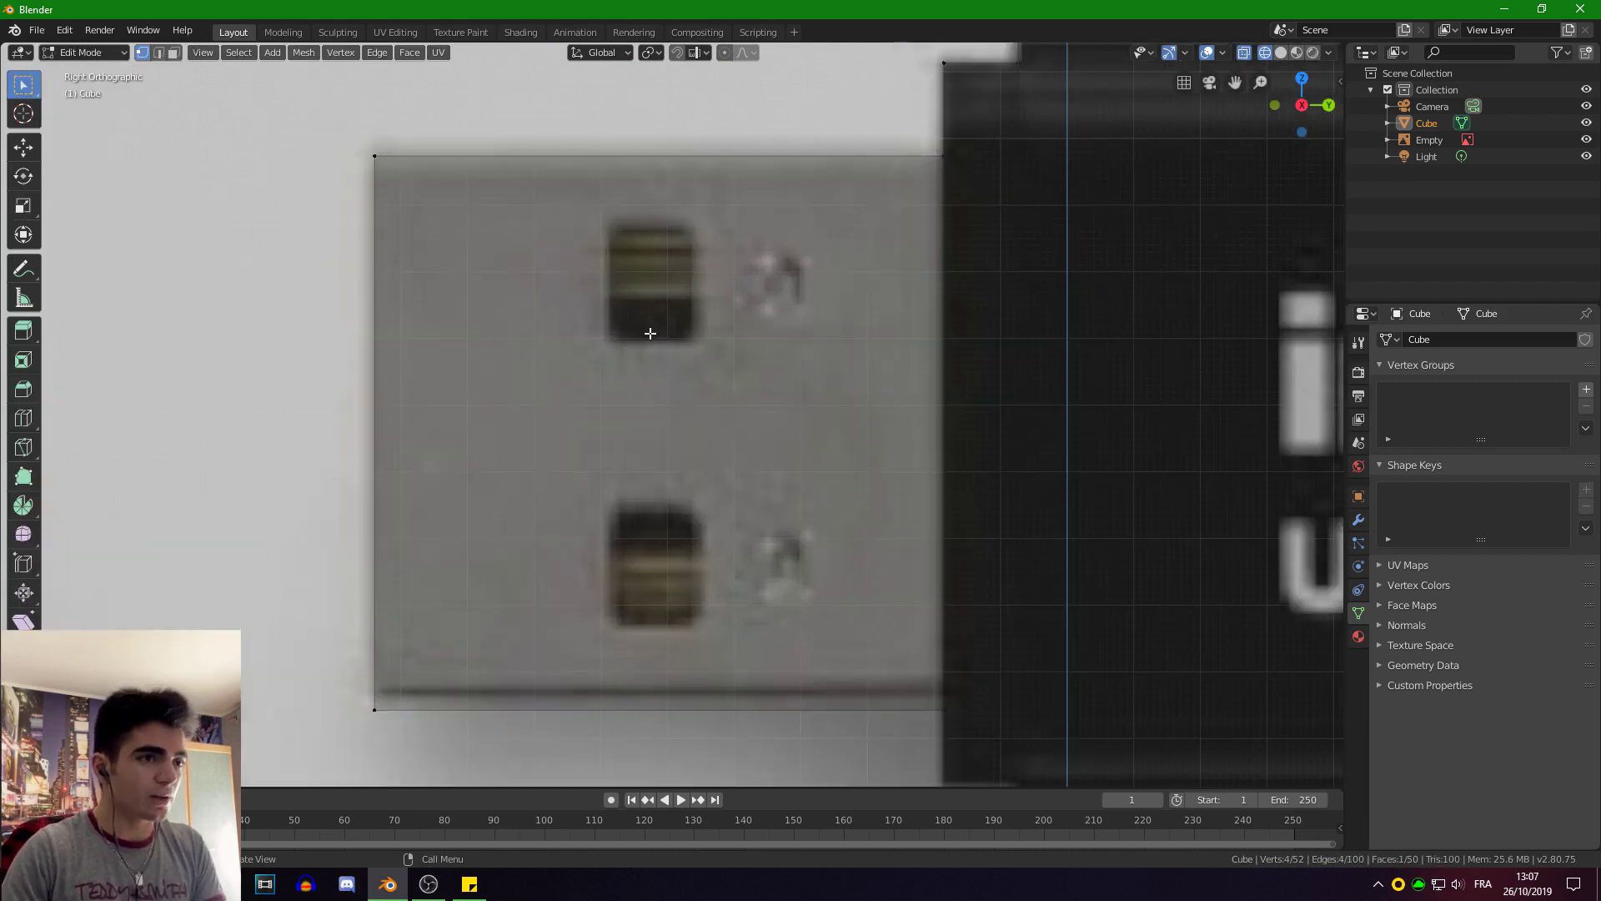
key(k)
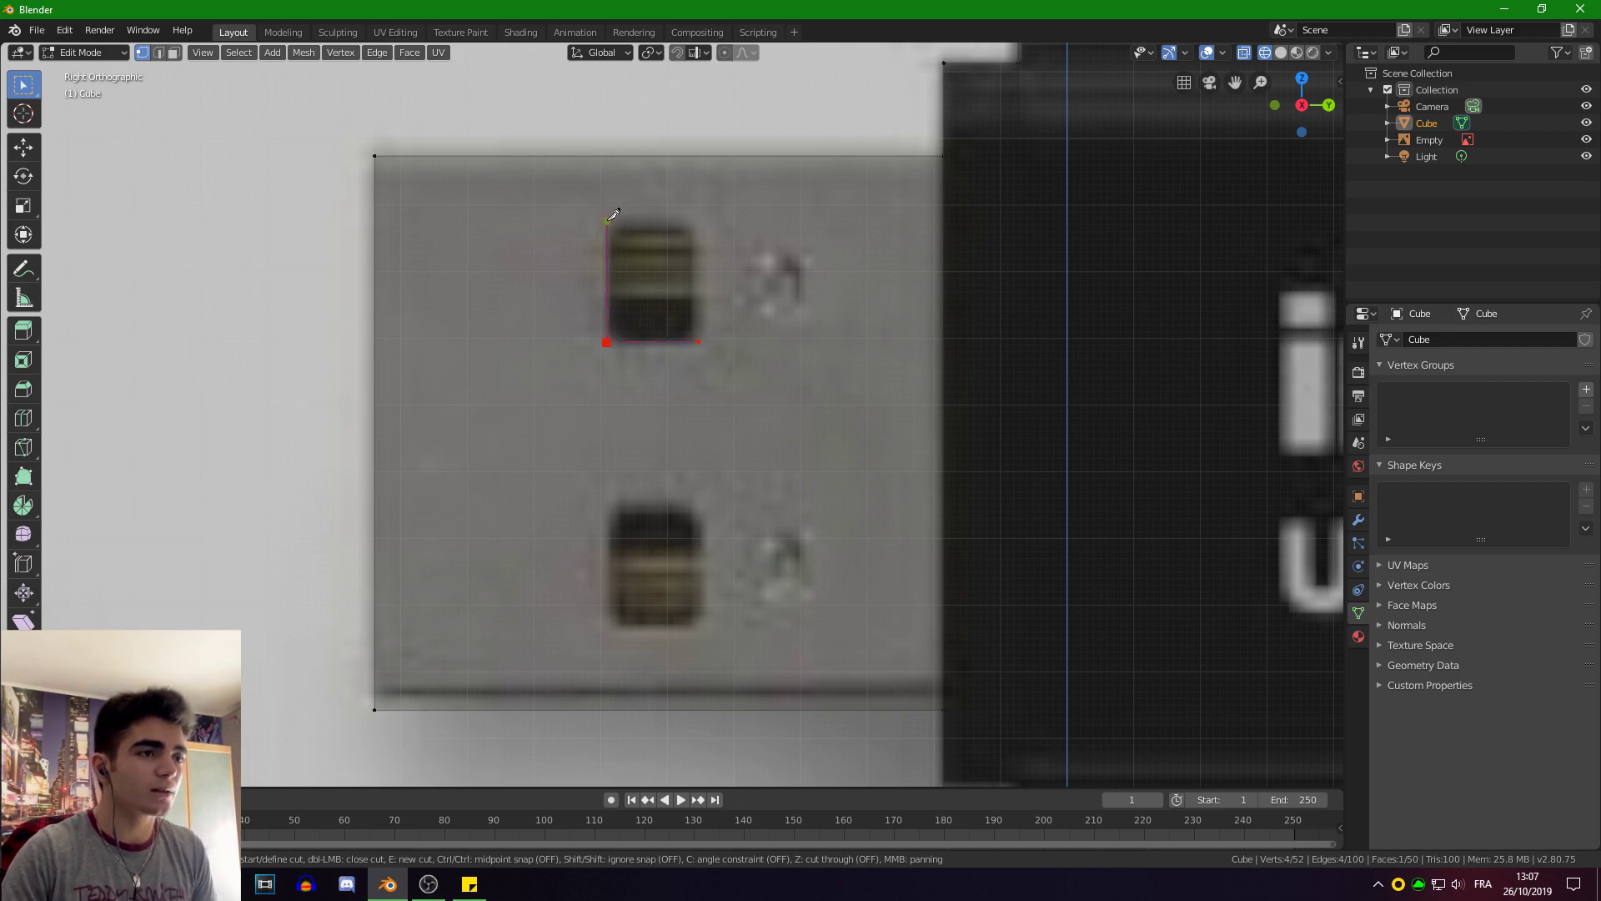
click(699, 220)
click(699, 341)
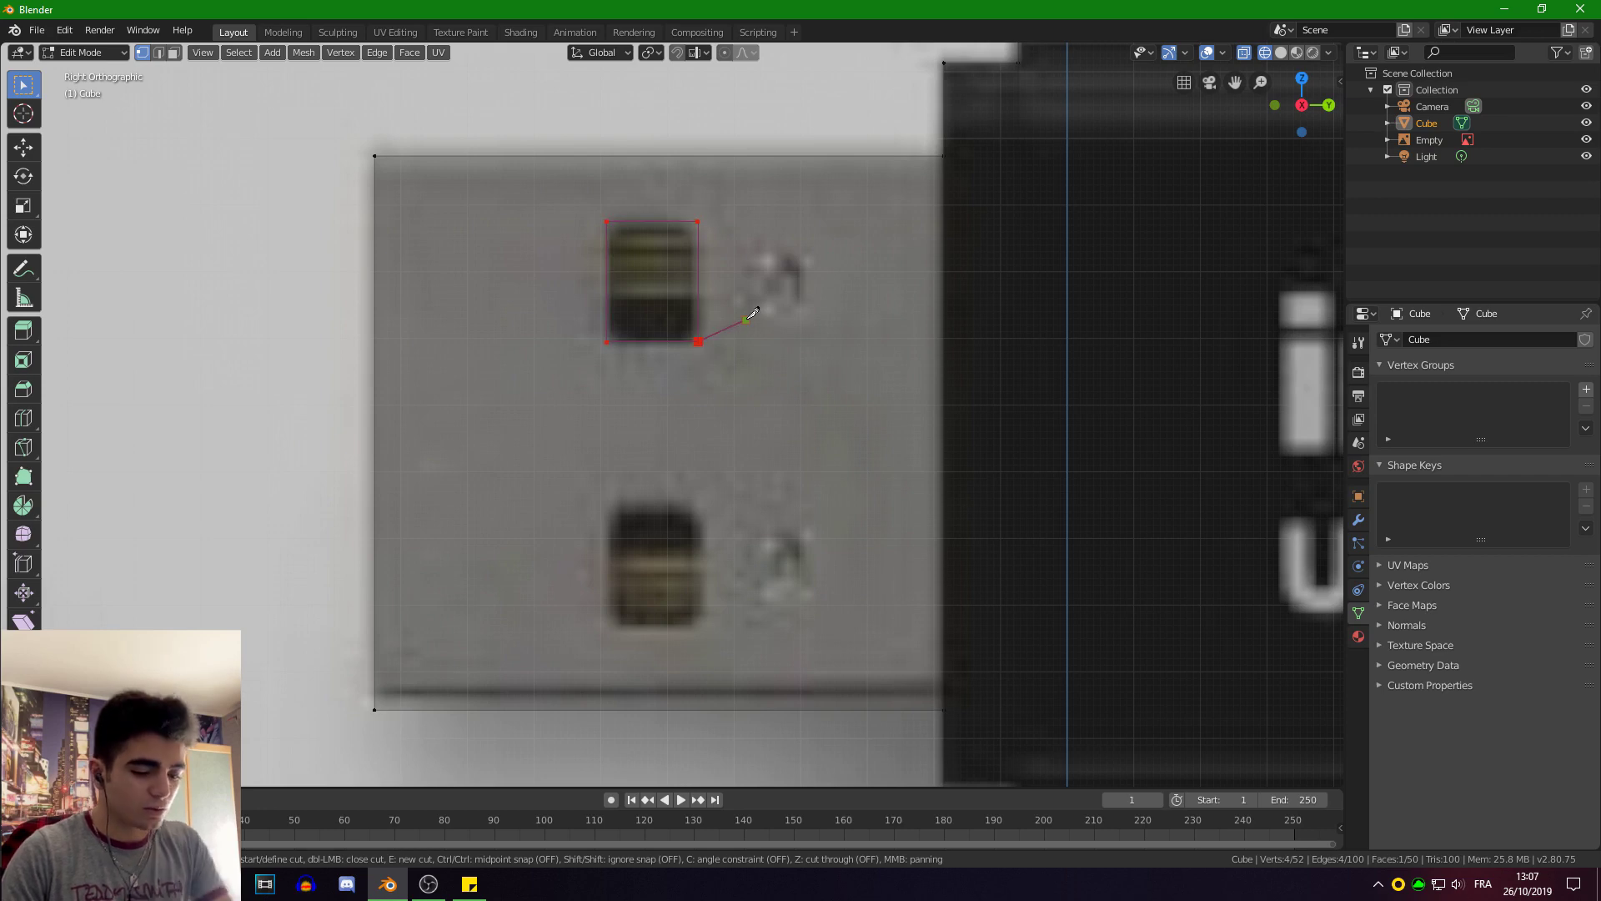
key(Return)
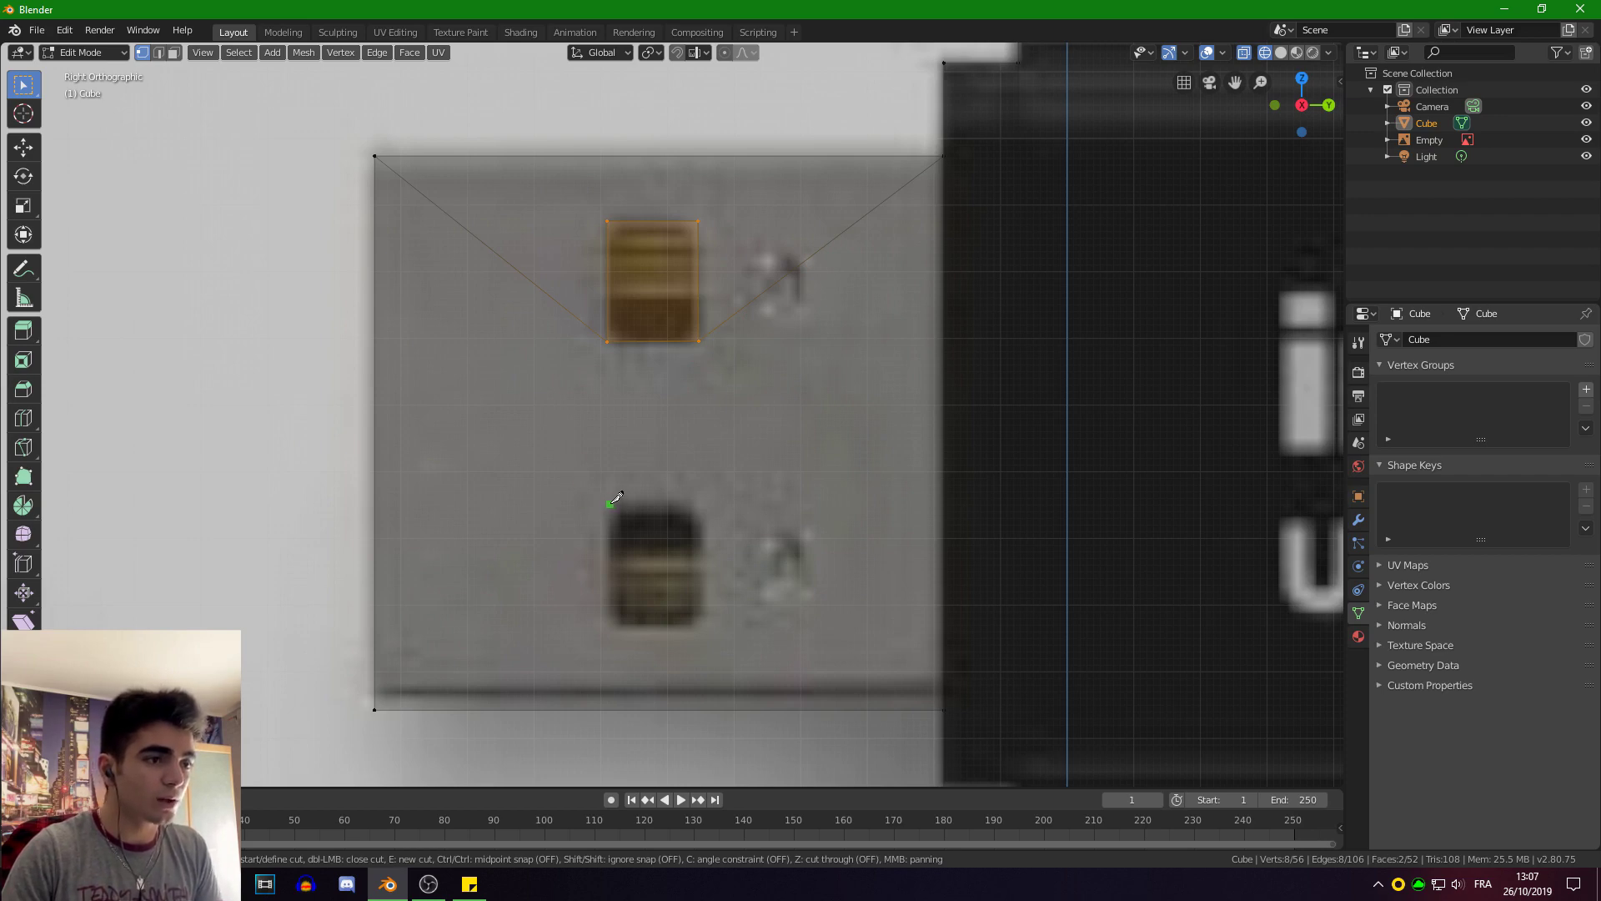
Knife-cut a matching rectangle around the lower contact hole on the connector's face.
click(702, 502)
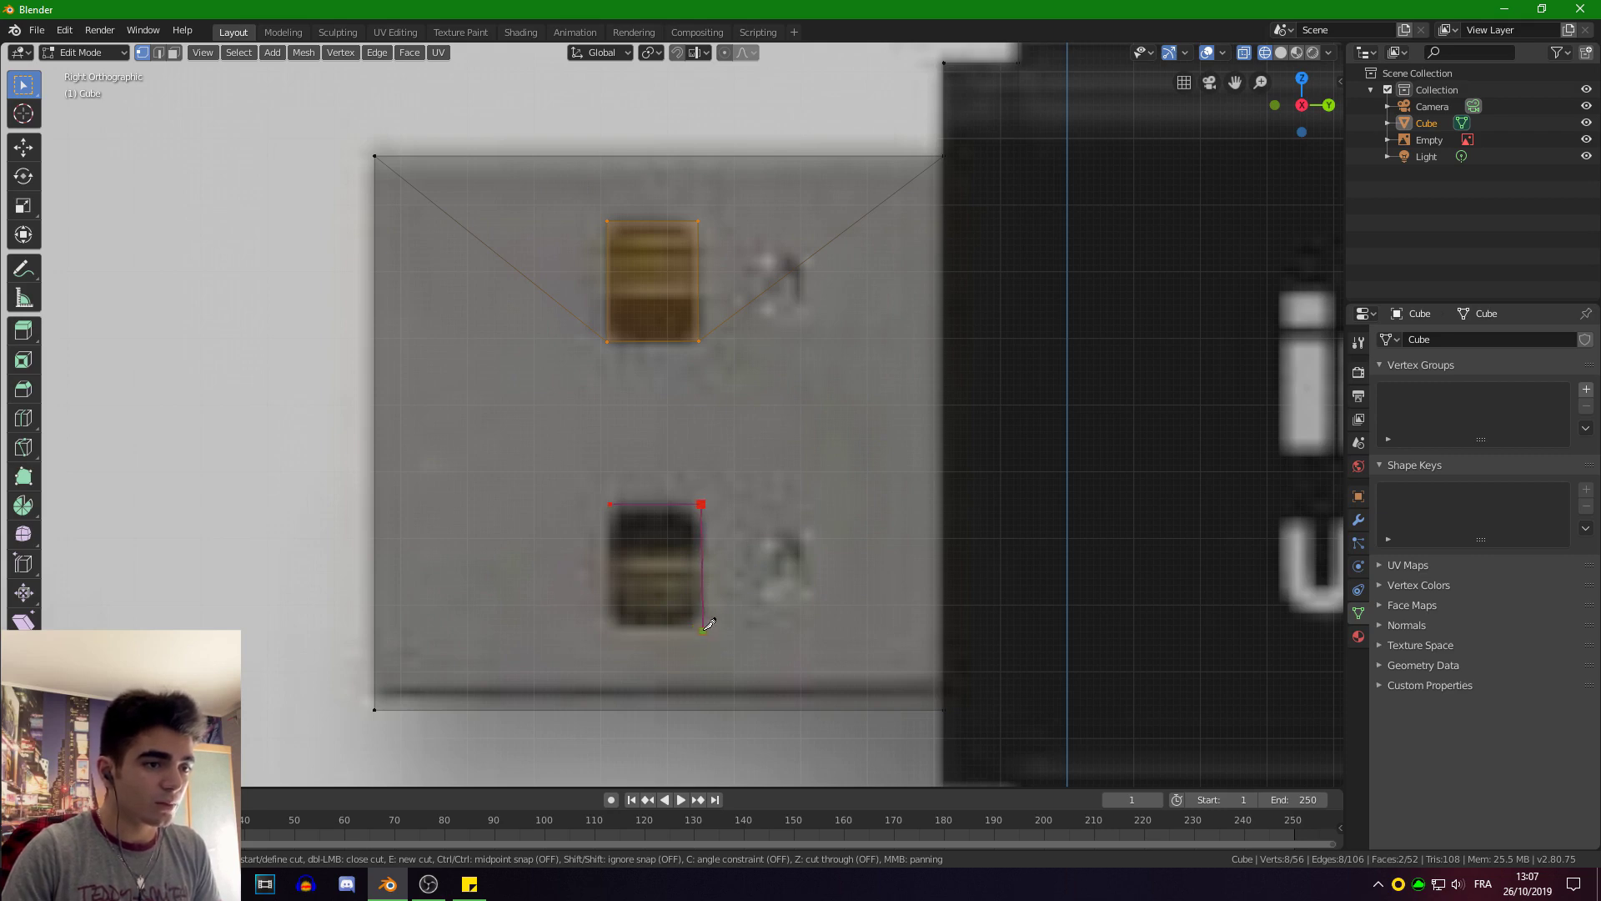
click(707, 626)
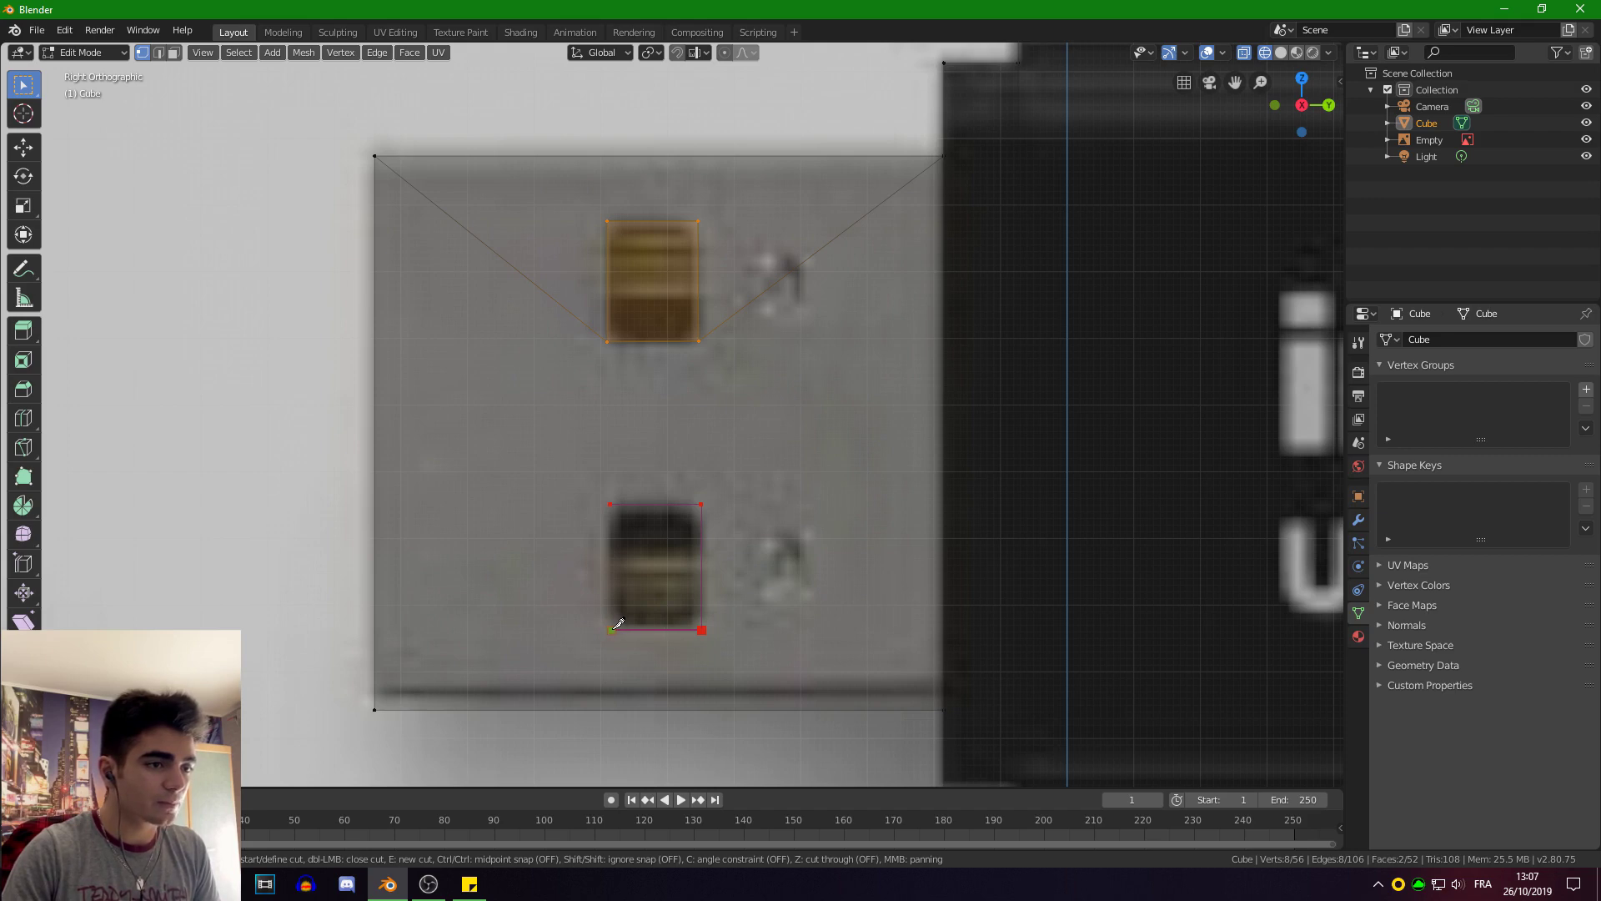
click(618, 625)
click(612, 503)
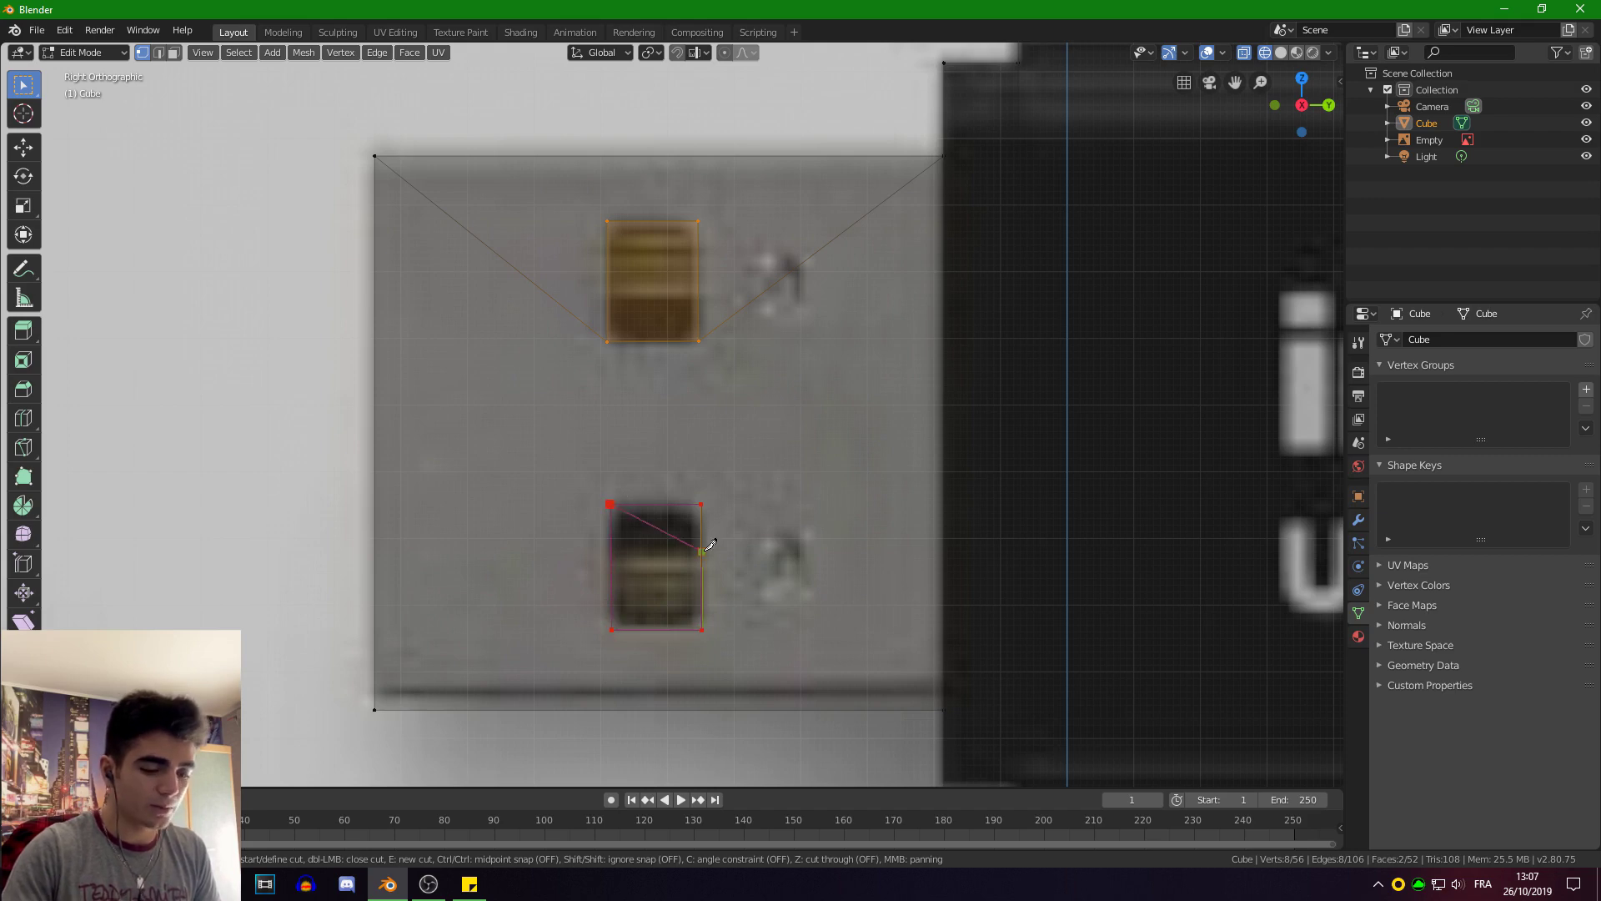
key(Return)
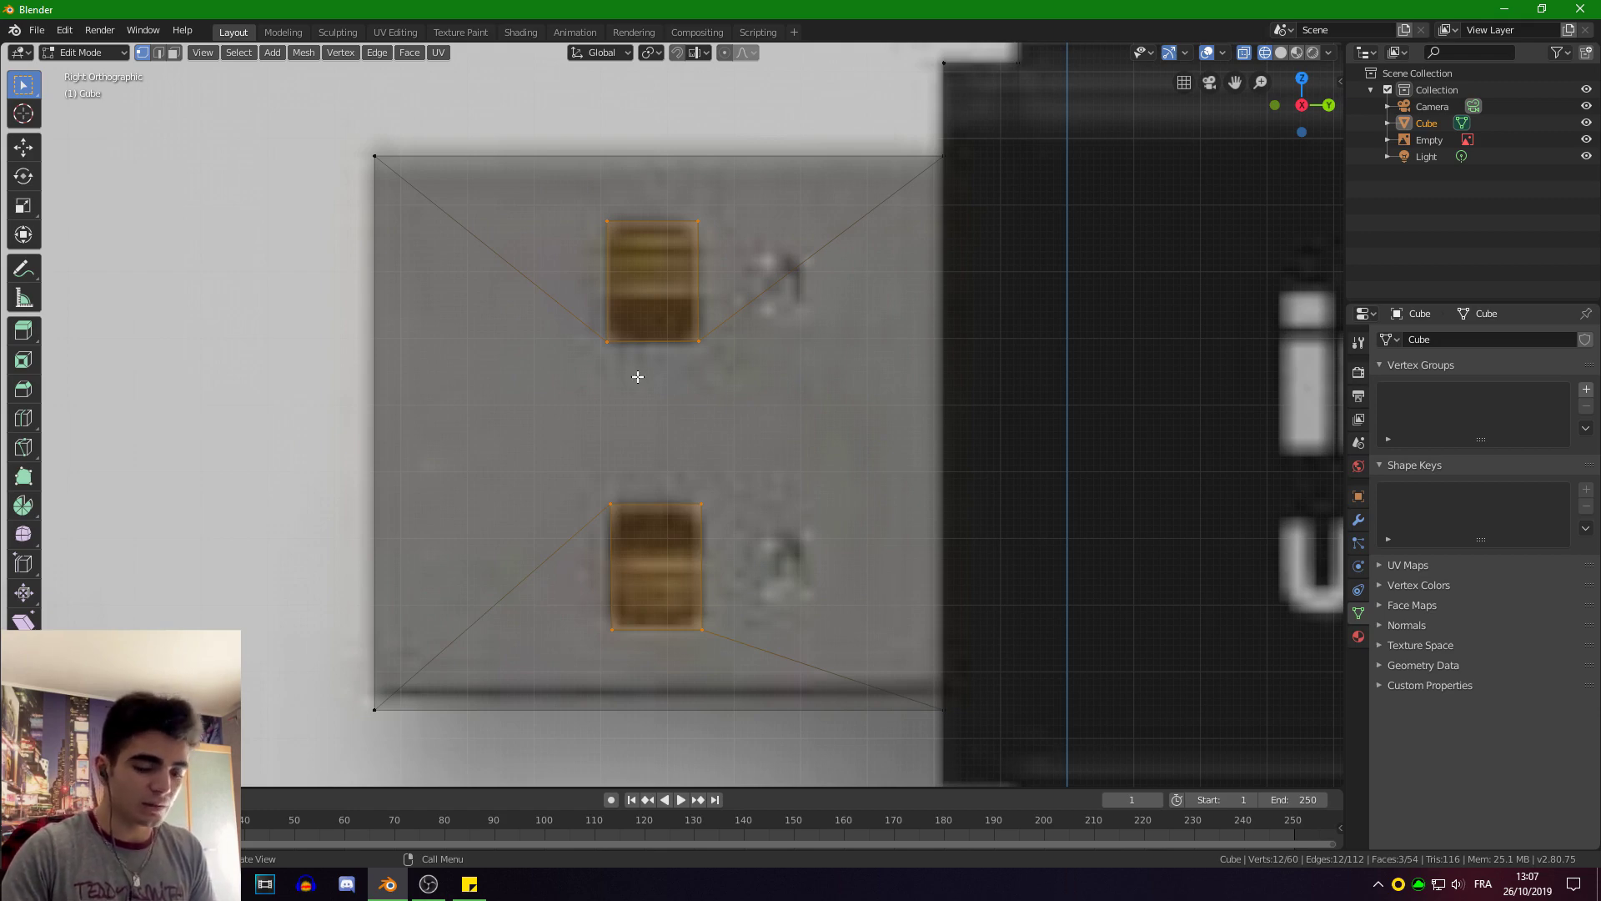
Delete the two rectangular contact-hole faces and display the model in solid shading.
key(x)
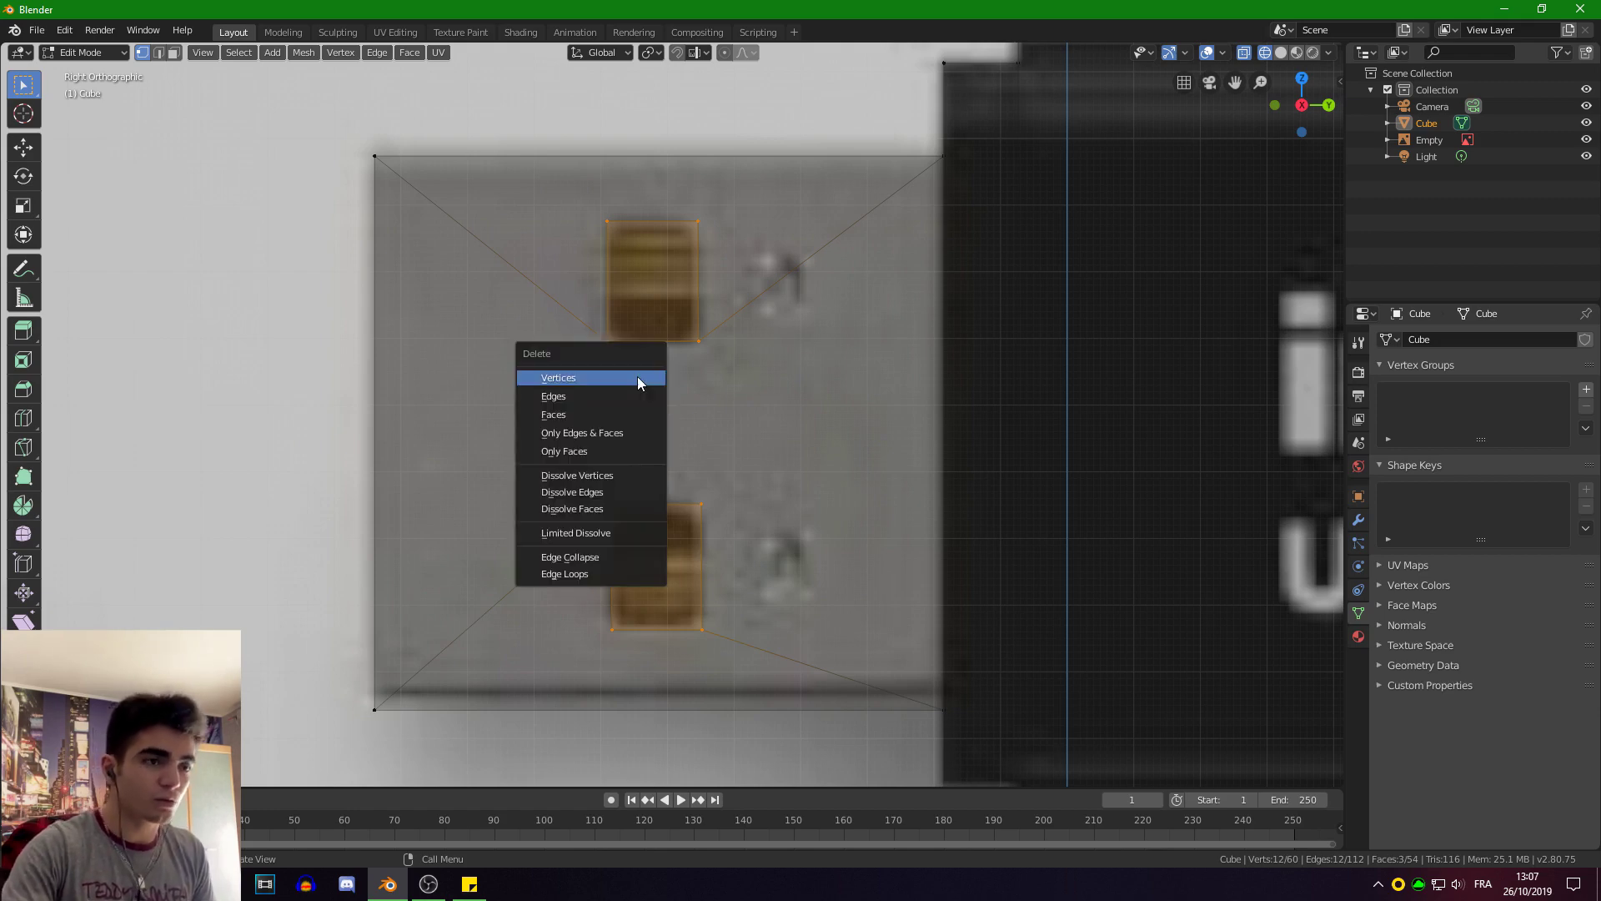
click(571, 415)
middle_drag(554, 425, 571, 548)
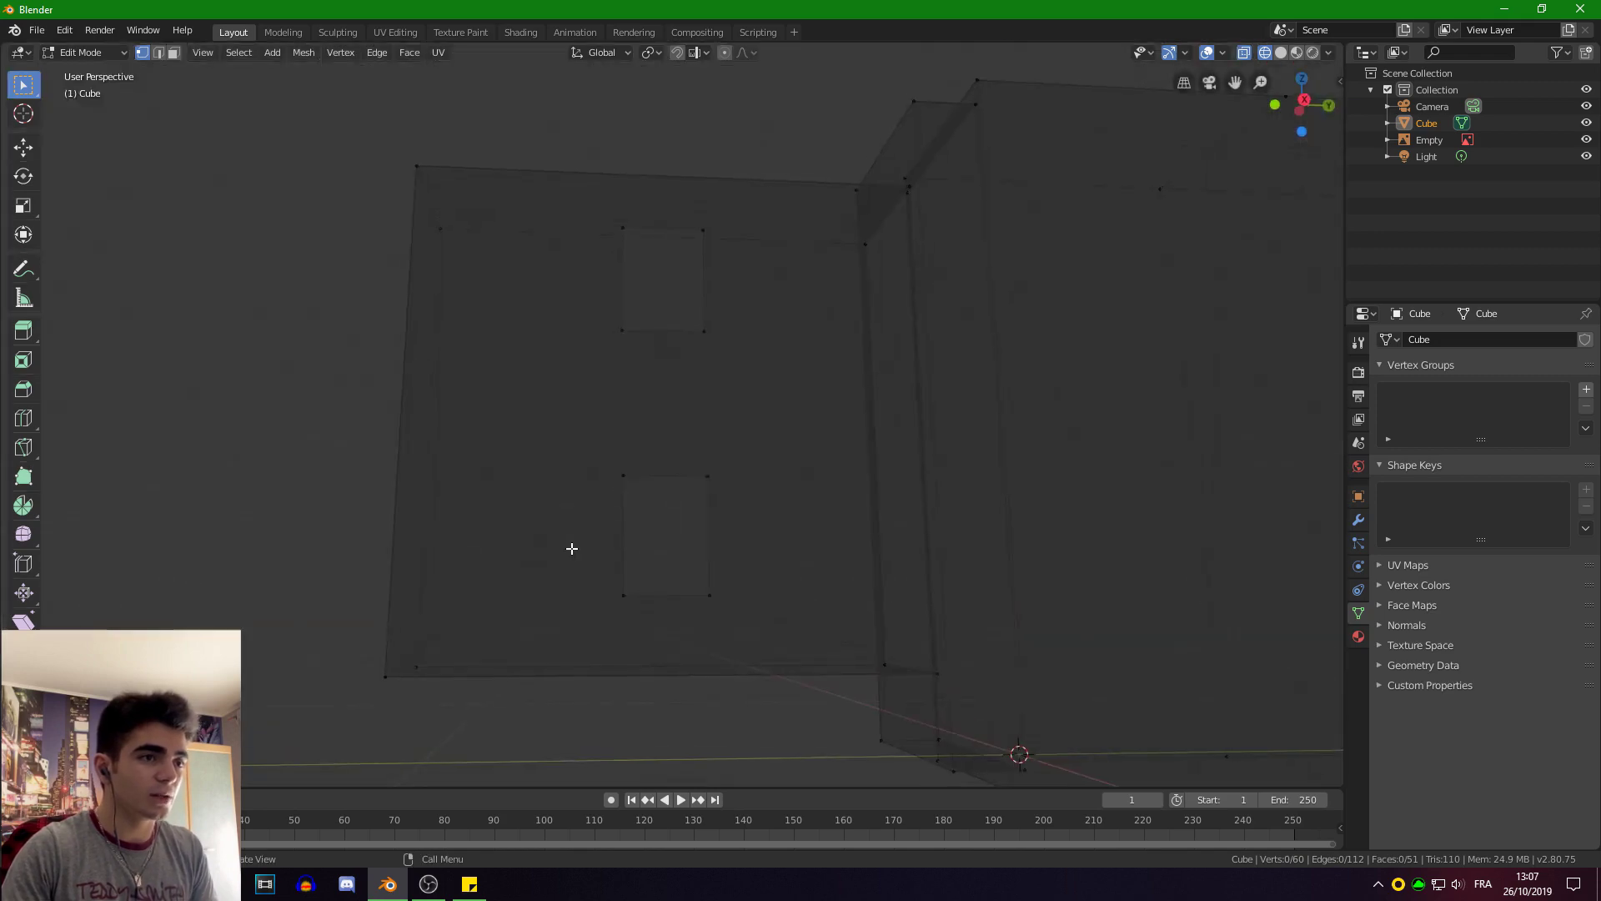
key(z)
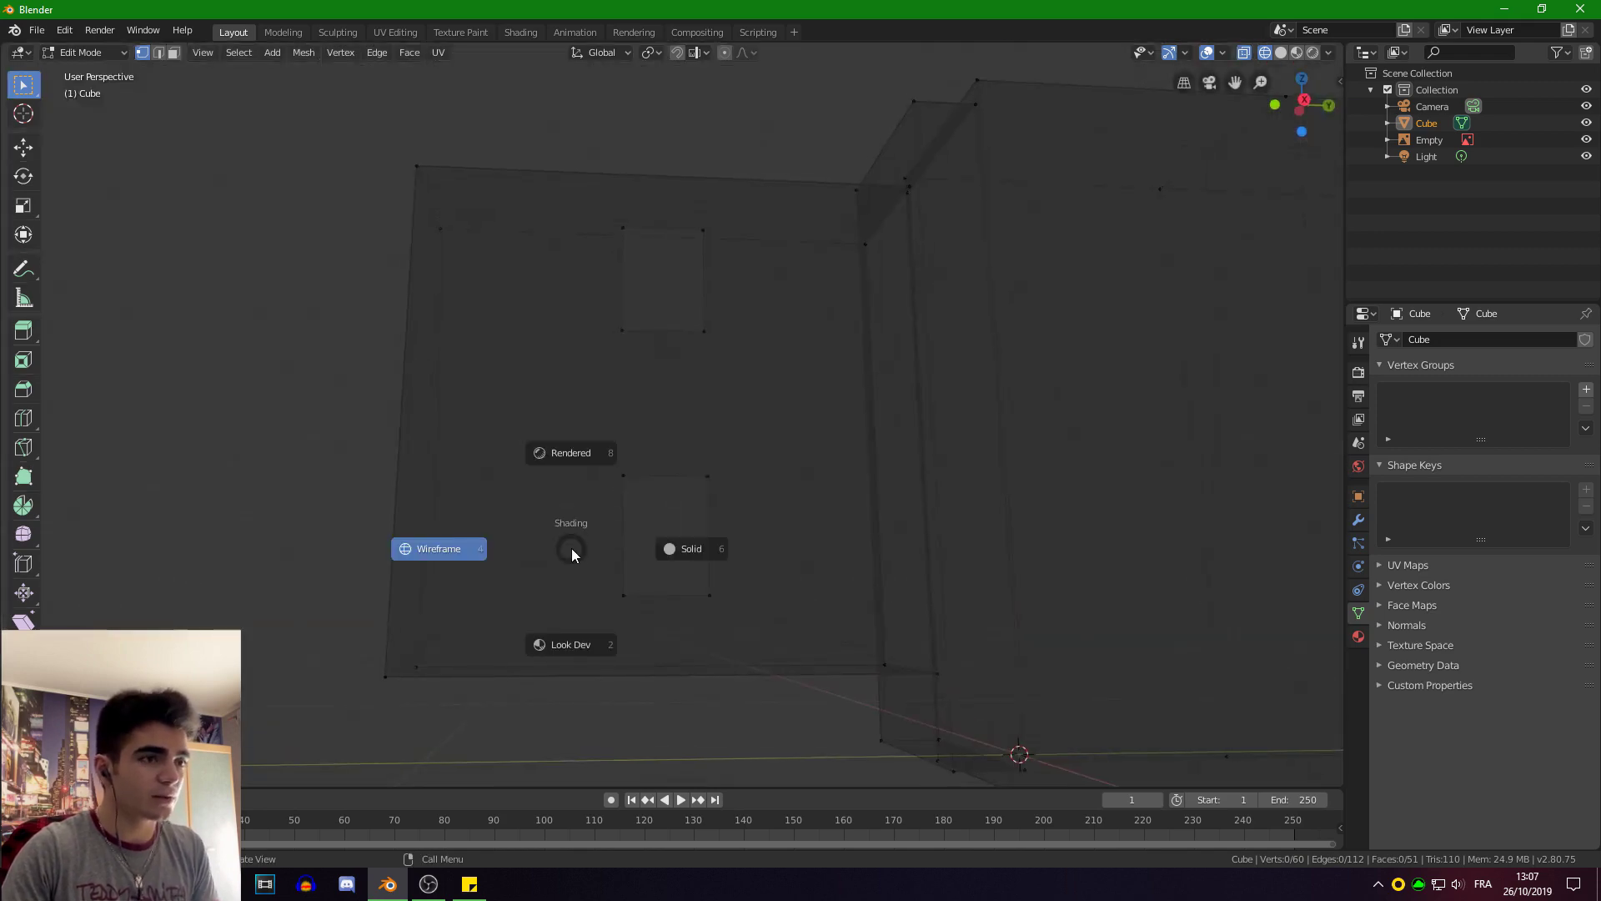
click(665, 558)
middle_drag(613, 598, 510, 368)
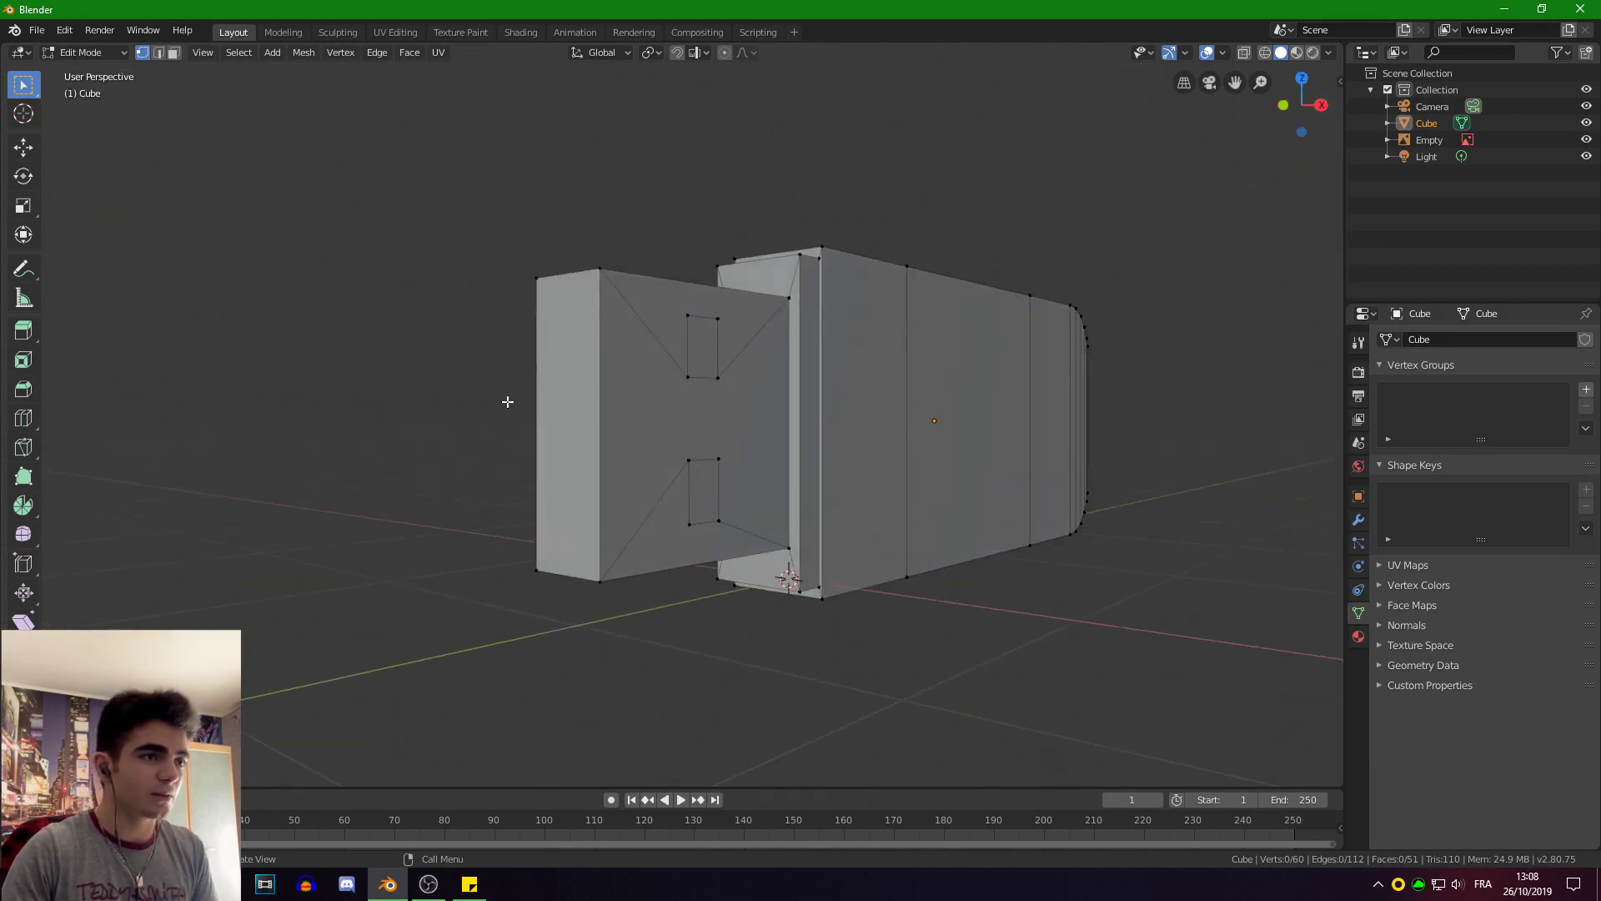
Switch to face selection and delete the connector's front end face to open it up.
click(175, 54)
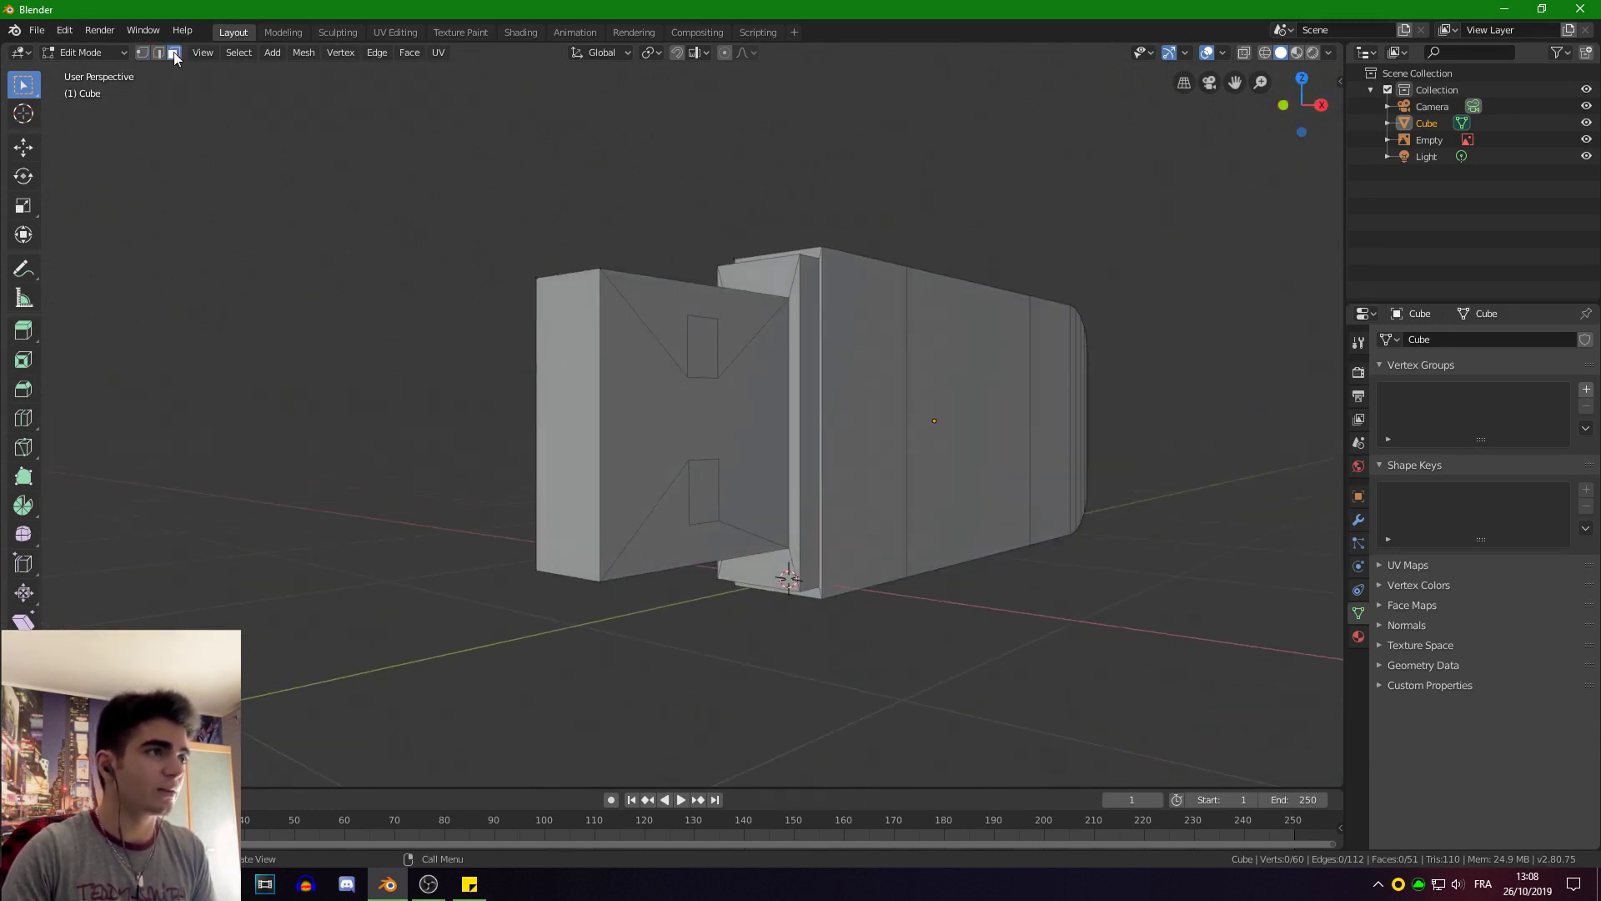
click(561, 327)
middle_drag(561, 327, 483, 428)
key(alt+z)
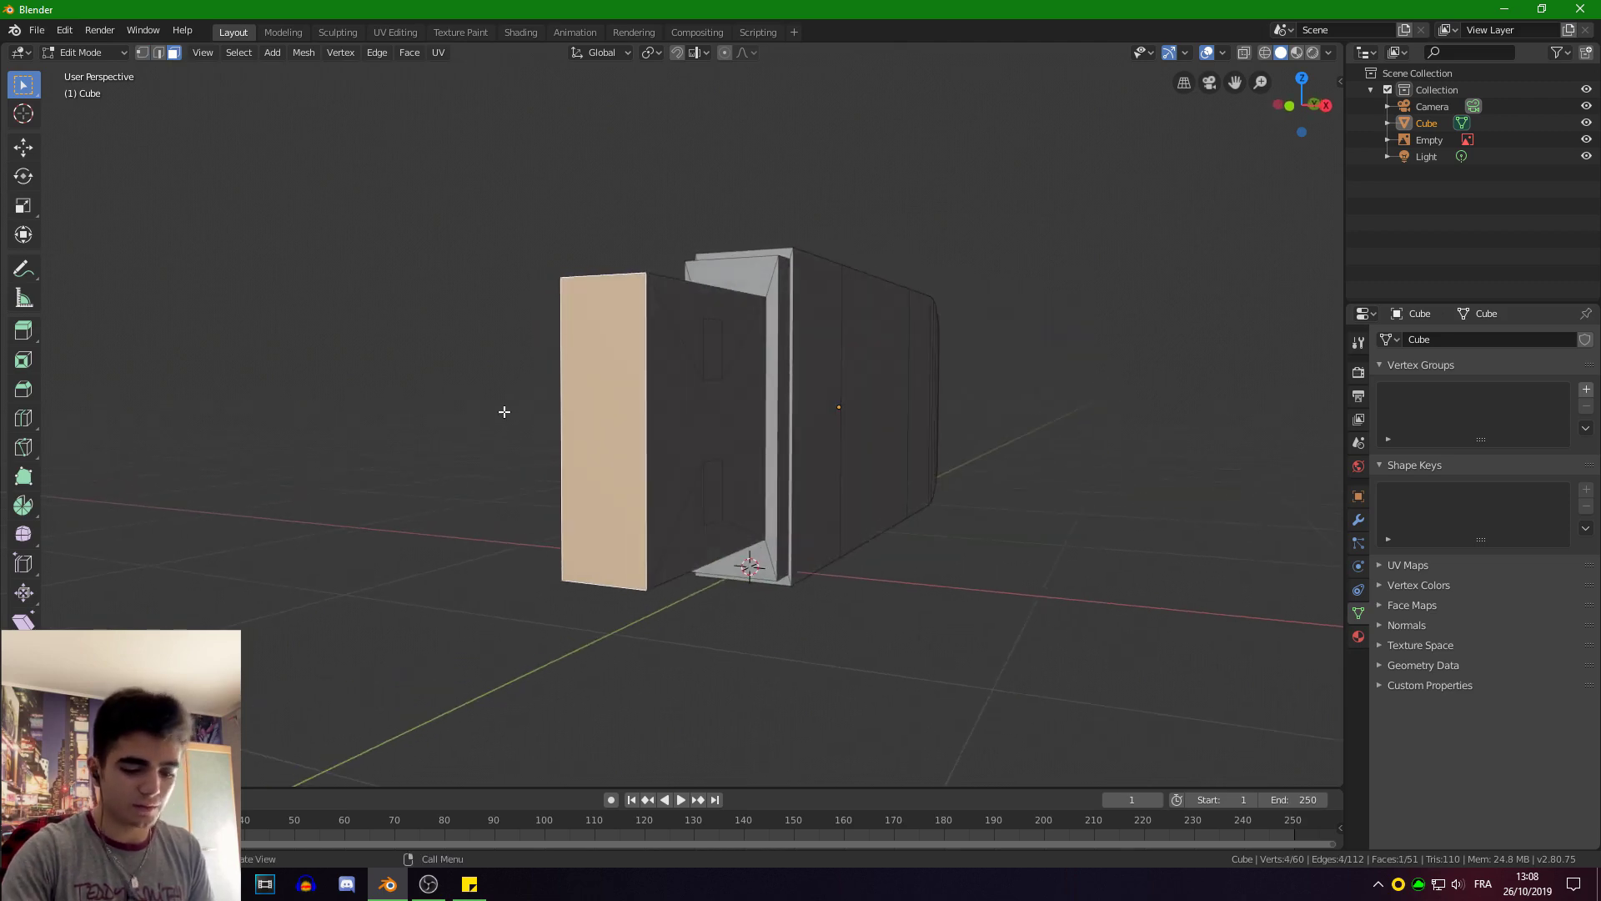
key(x)
click(504, 412)
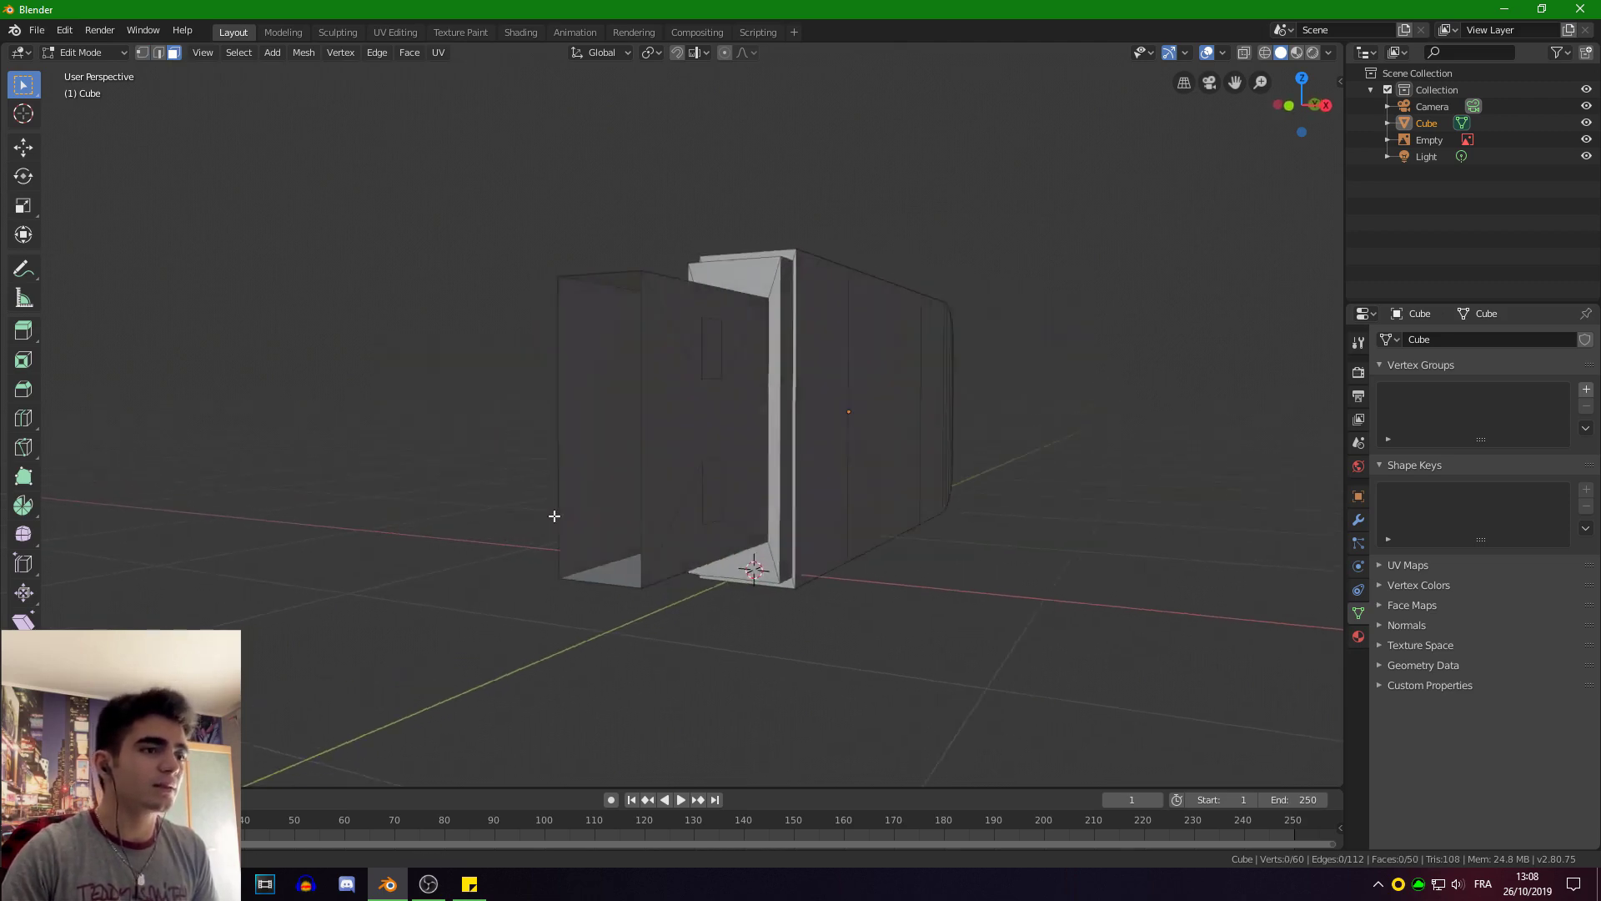
Extrude the four corner vertices of the connector's open end in place and scale them inward to about 0.96.
middle_drag(553, 517, 698, 534)
scroll(403, 286, up, 1)
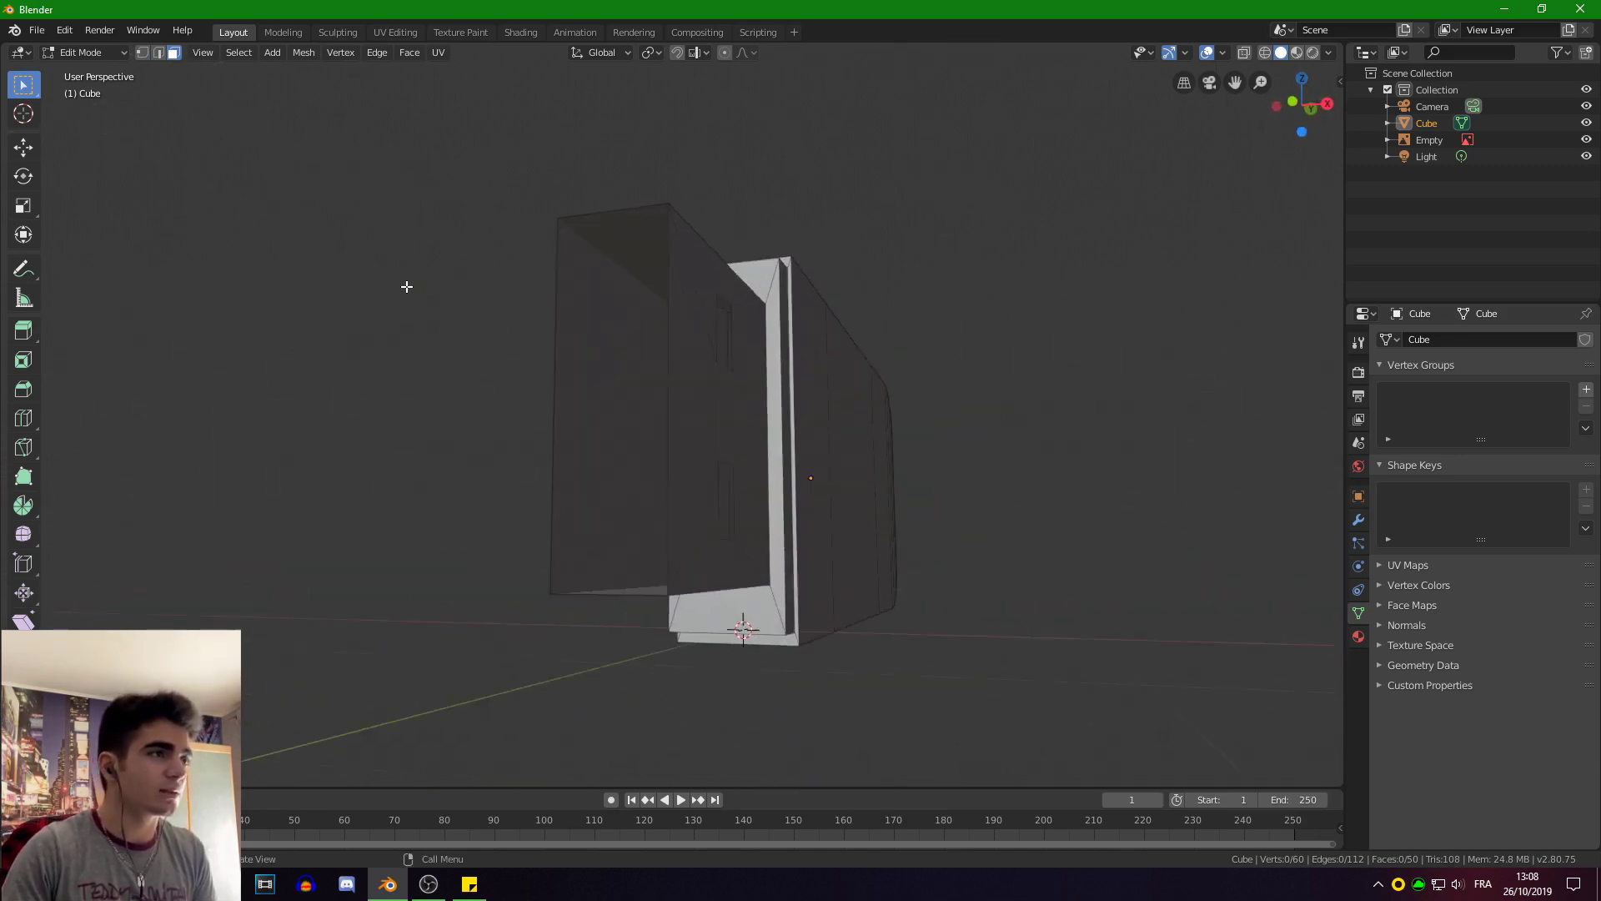
middle_drag(404, 286, 420, 276)
click(140, 54)
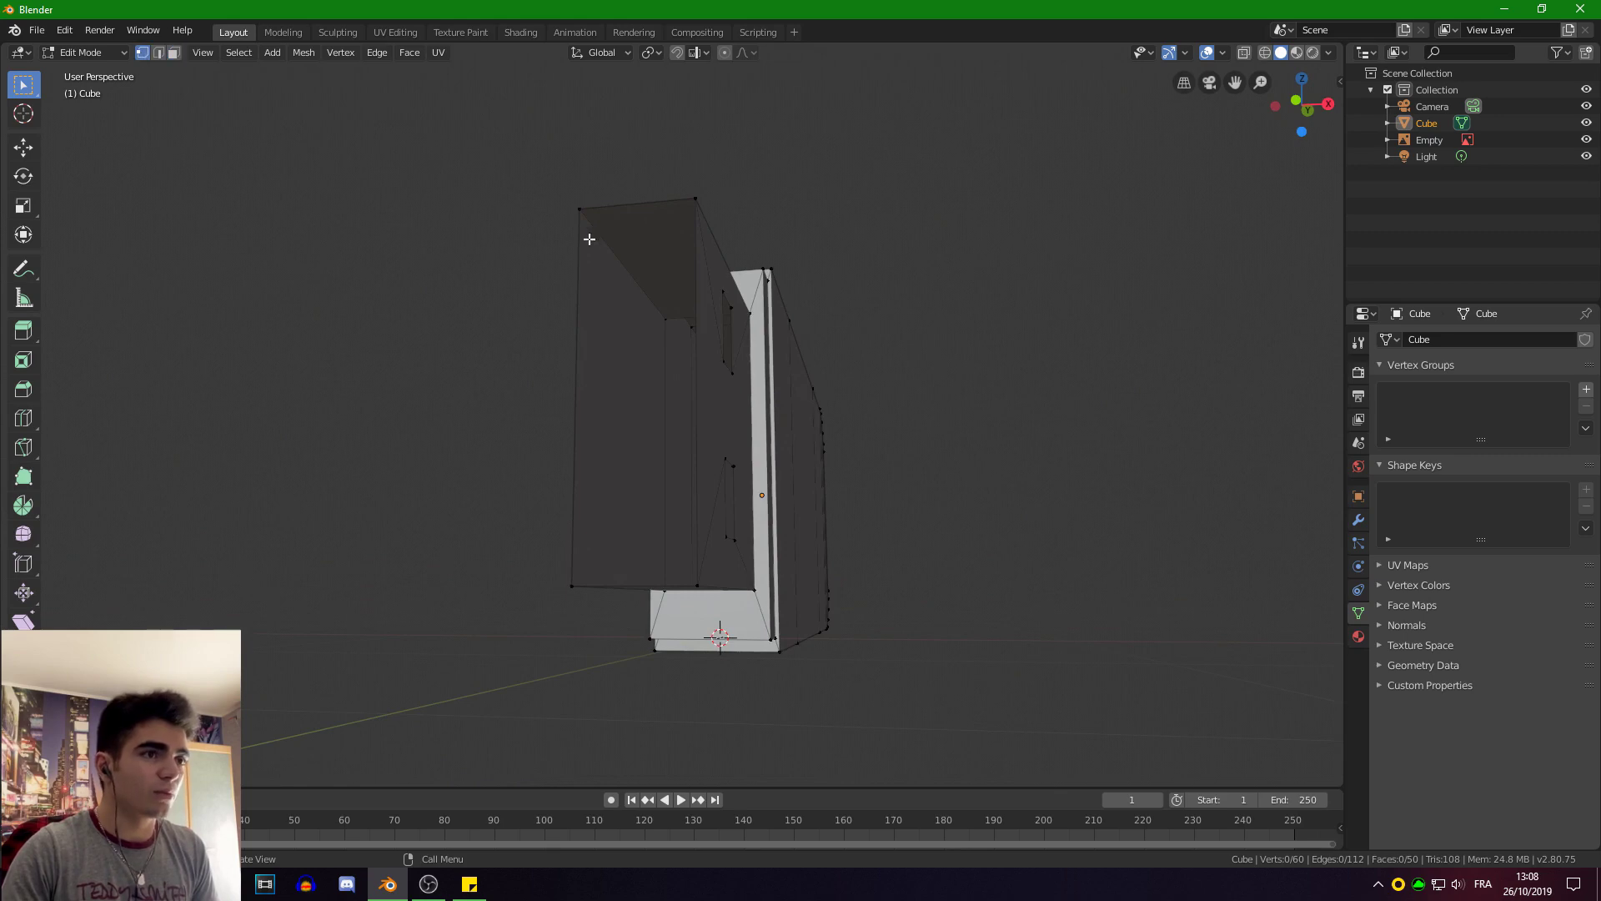
click(576, 209)
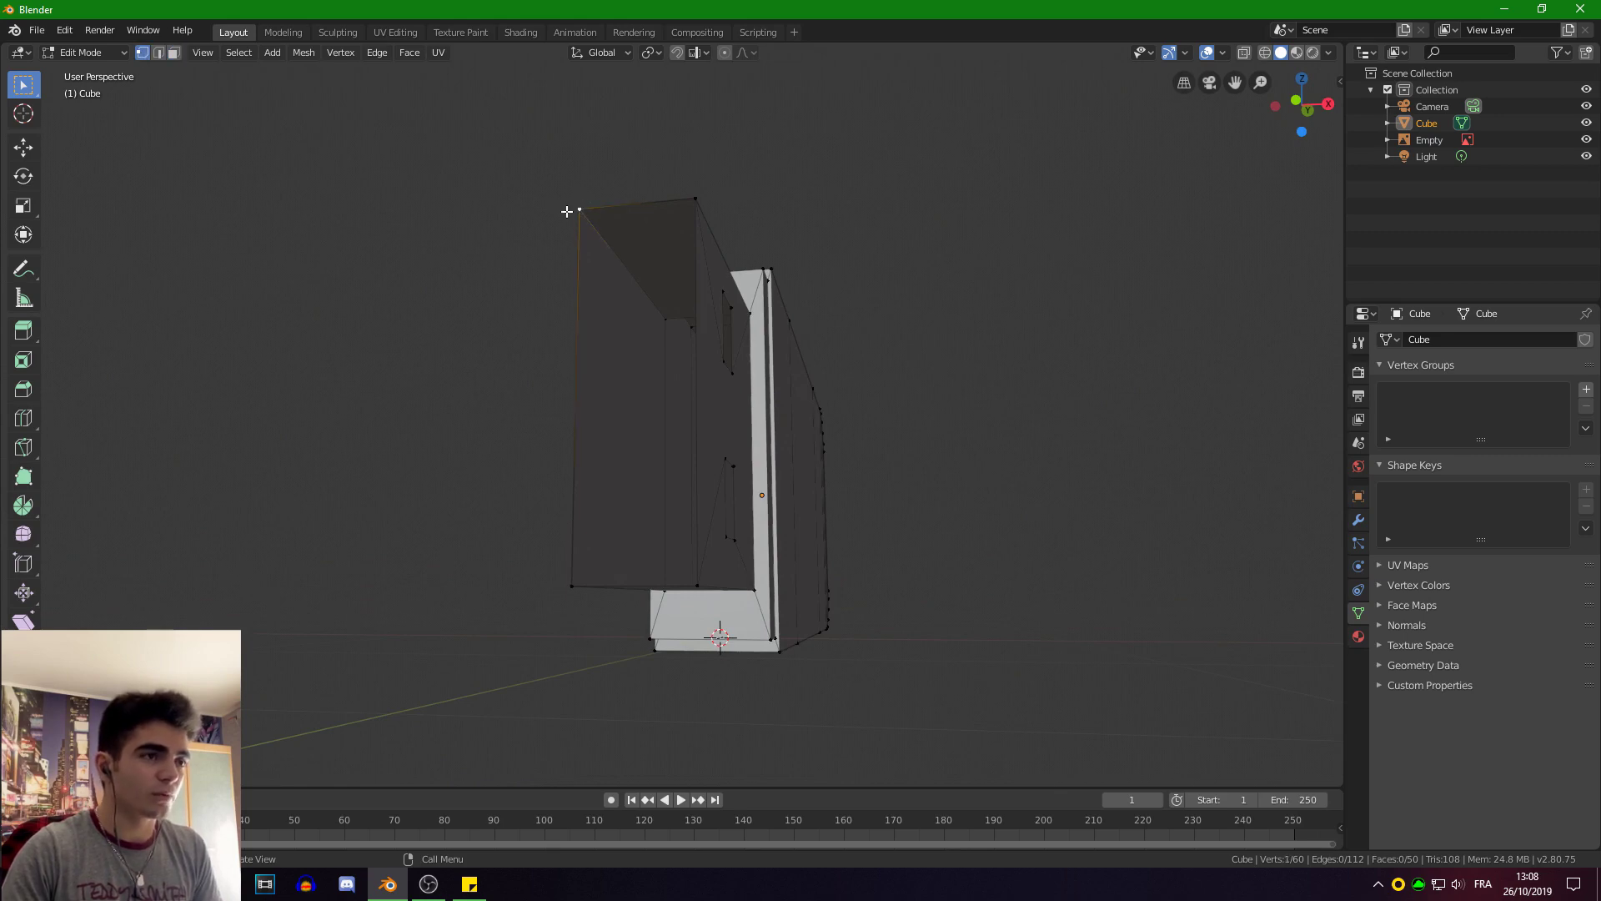
shift+click(696, 198)
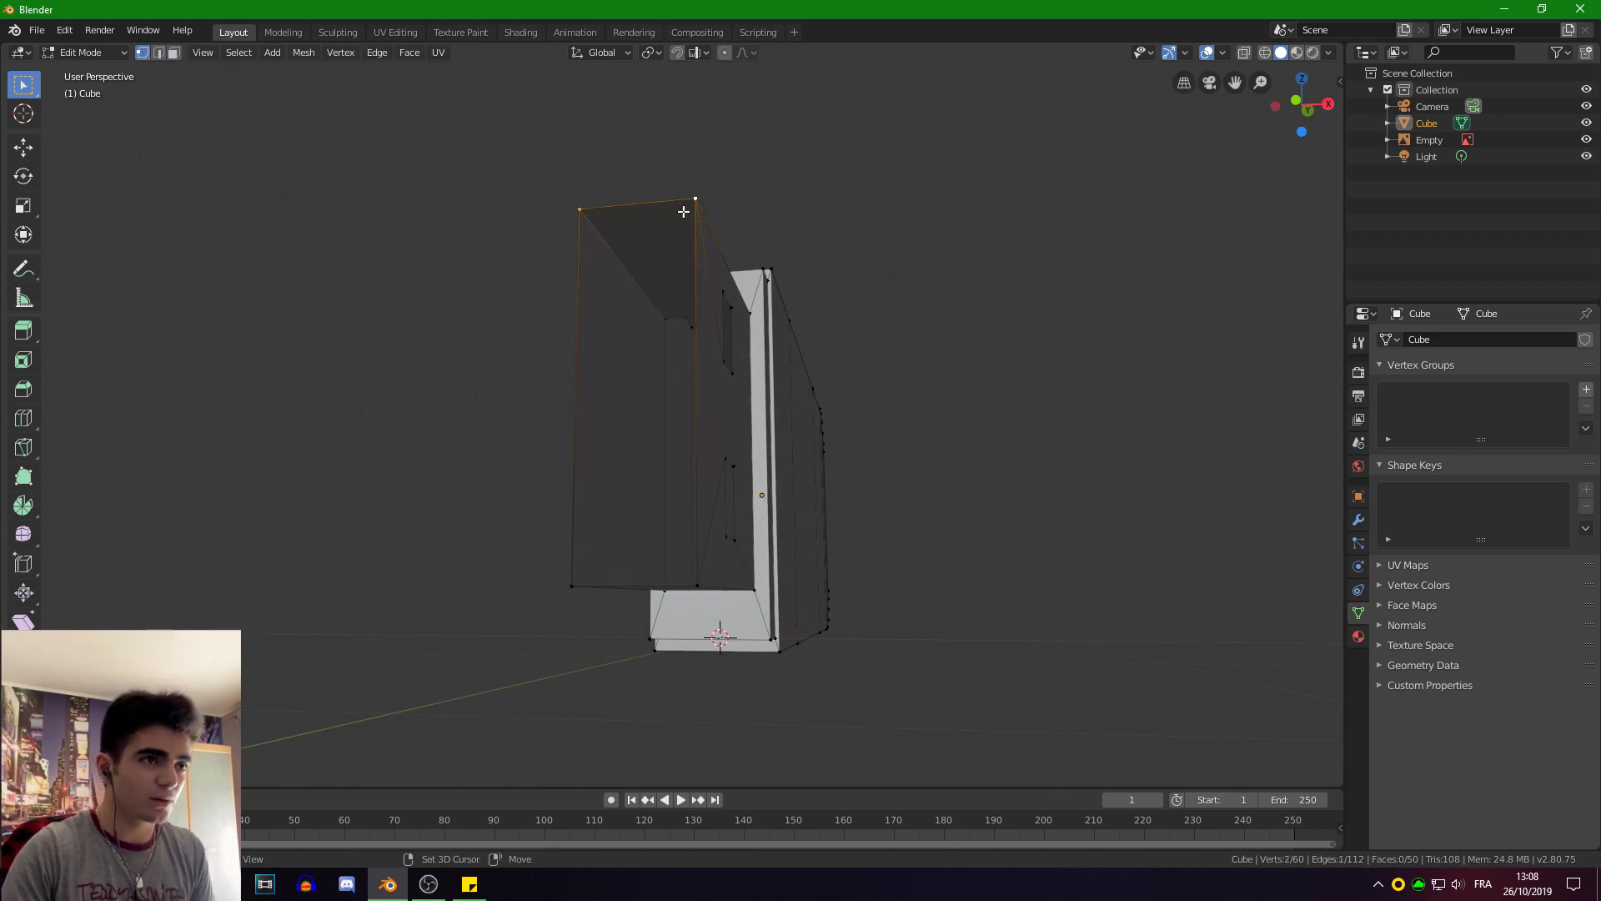
shift+click(576, 586)
shift+click(695, 587)
middle_drag(412, 447, 420, 433)
key(e)
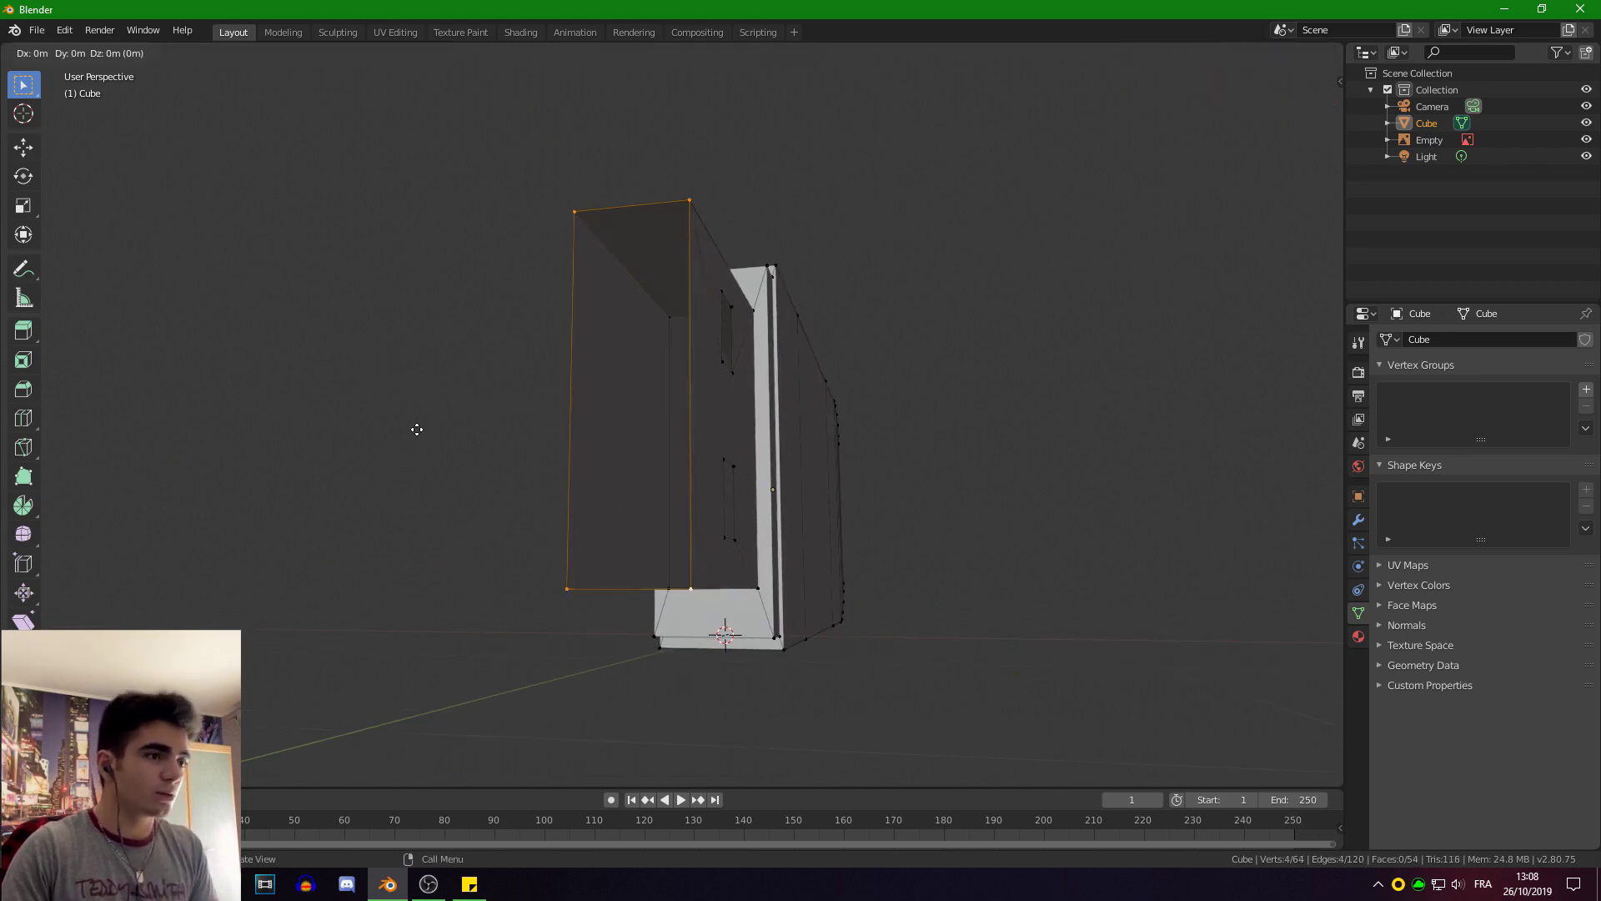
click(417, 429)
key(s)
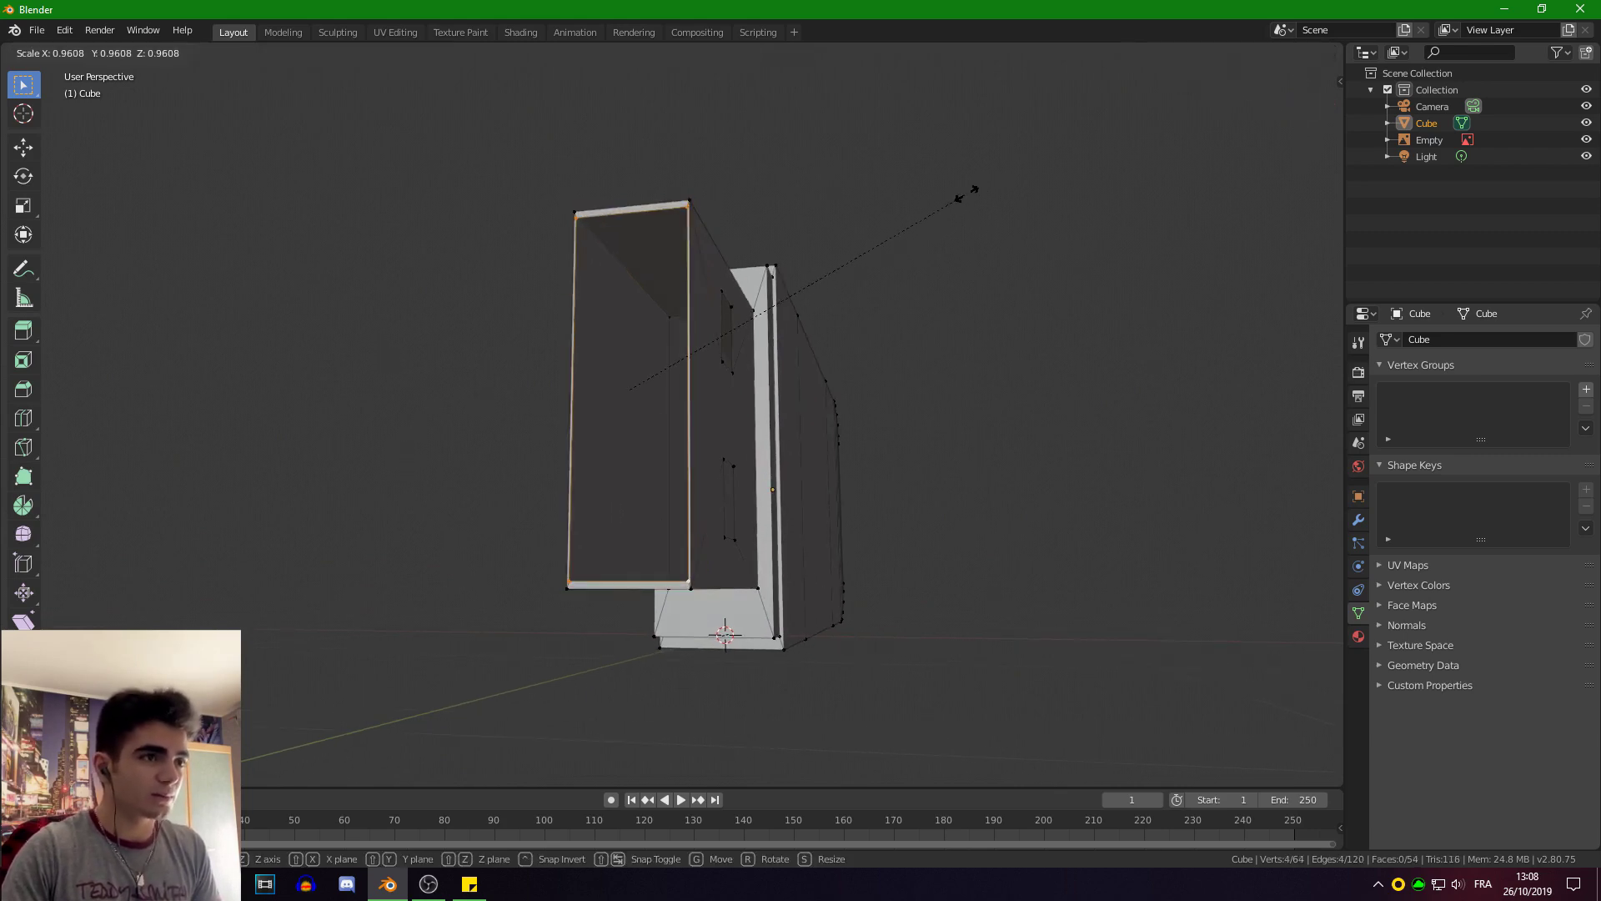
click(966, 195)
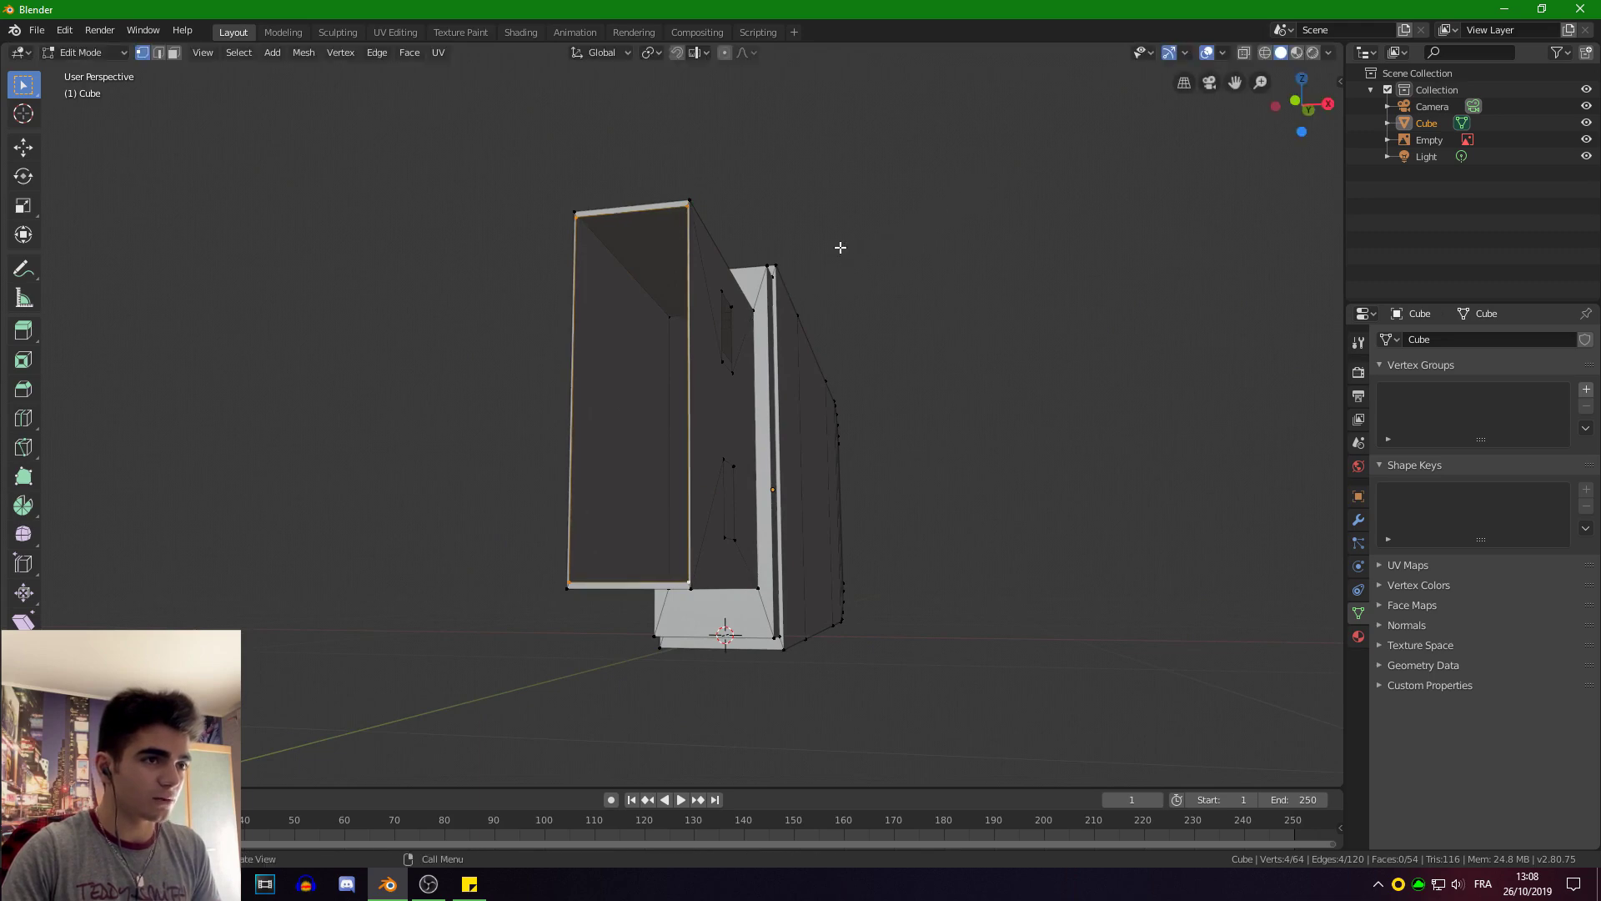
Scale the inner rim of the connector's opening to about 0.88 along X to even out its wall thickness.
key(s)
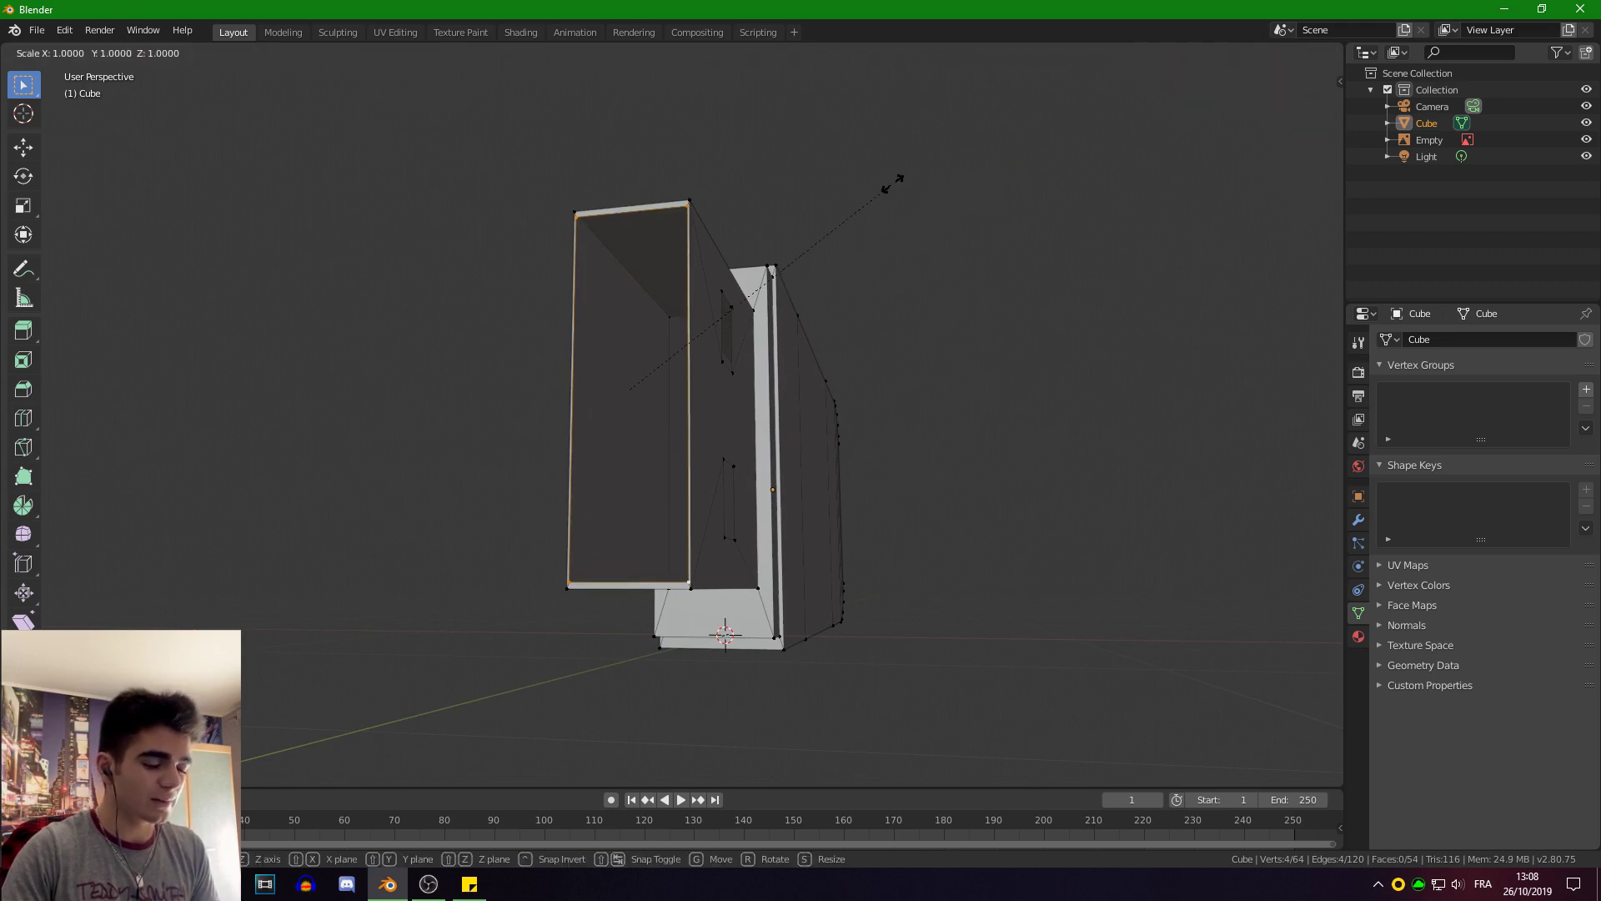
key(x)
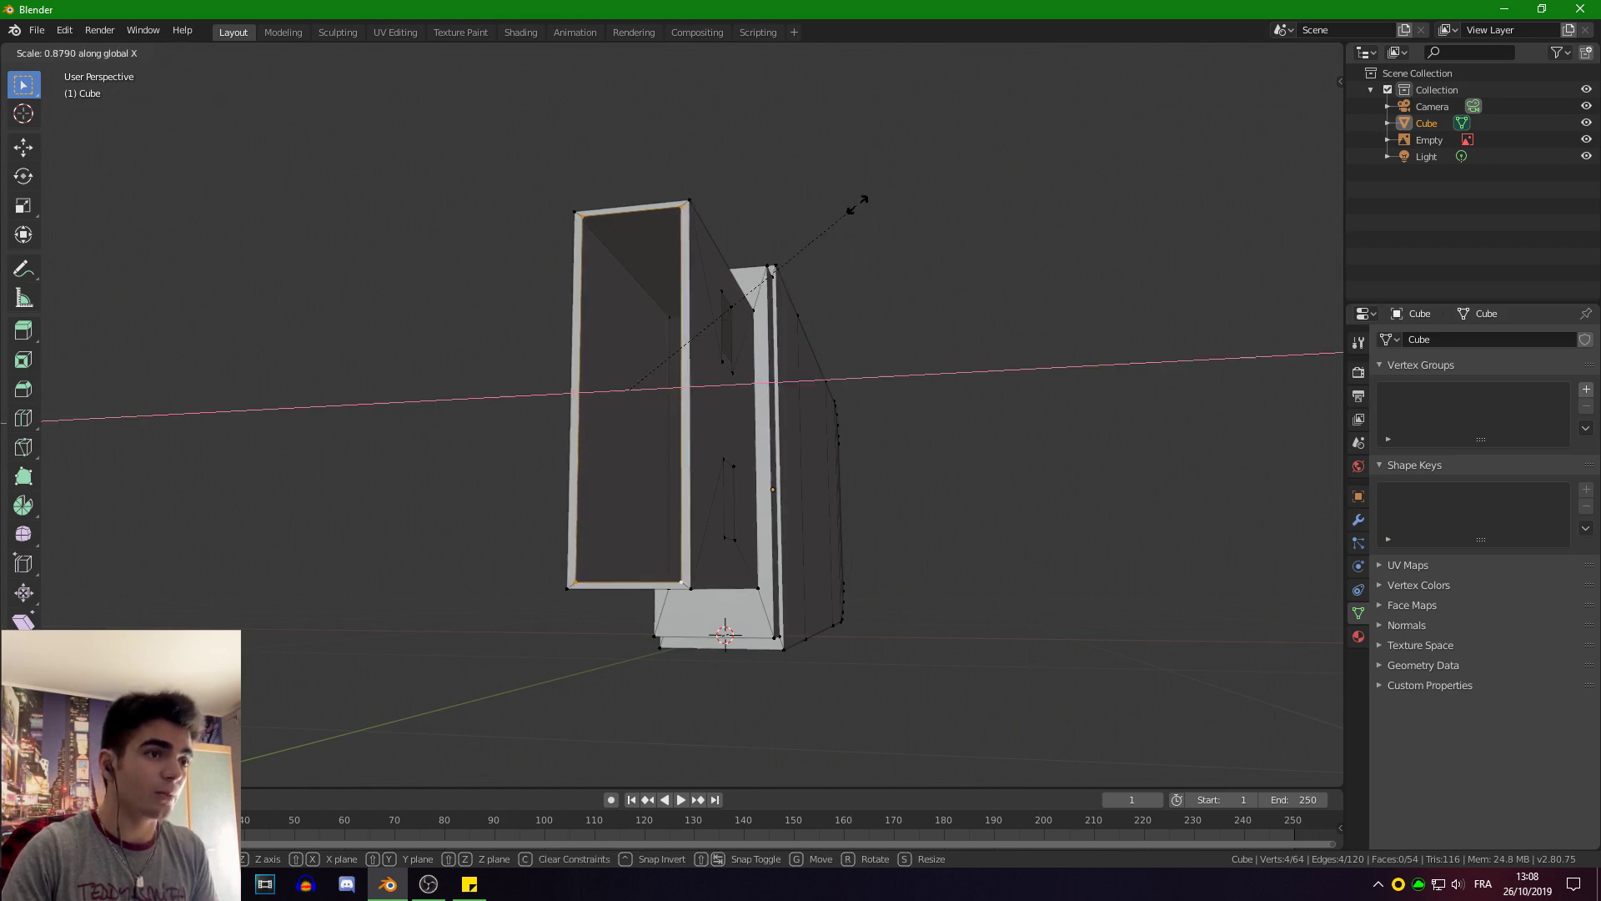
click(859, 202)
middle_drag(568, 291, 638, 257)
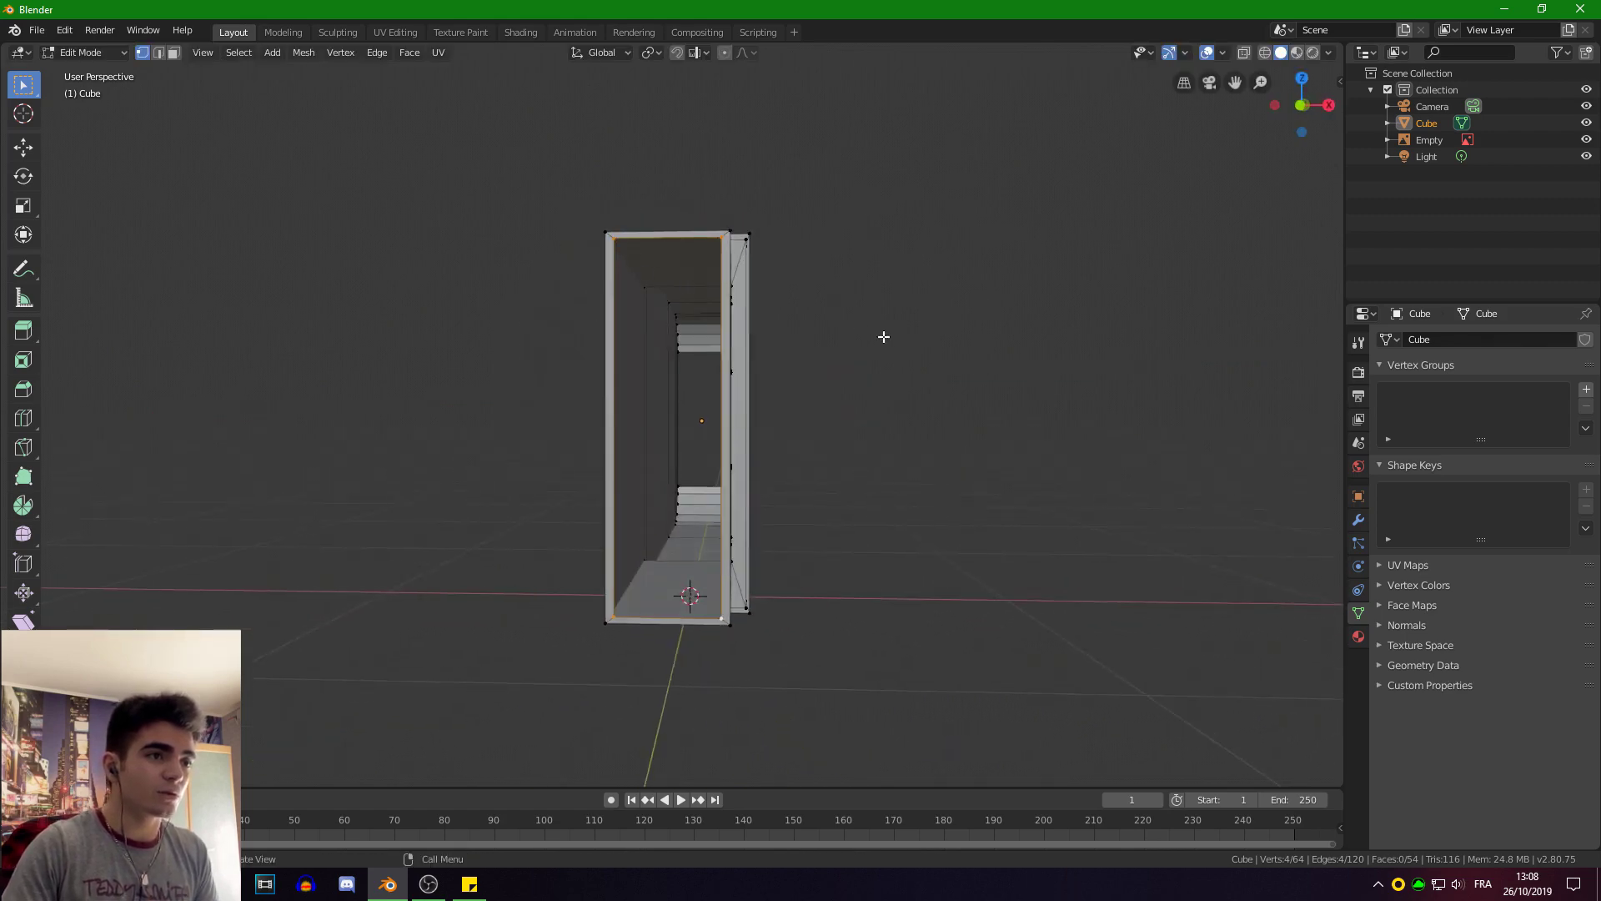
In the wireframe right view, extrude the inner rim along Y back to where the connector meets the drive's body.
click(1330, 105)
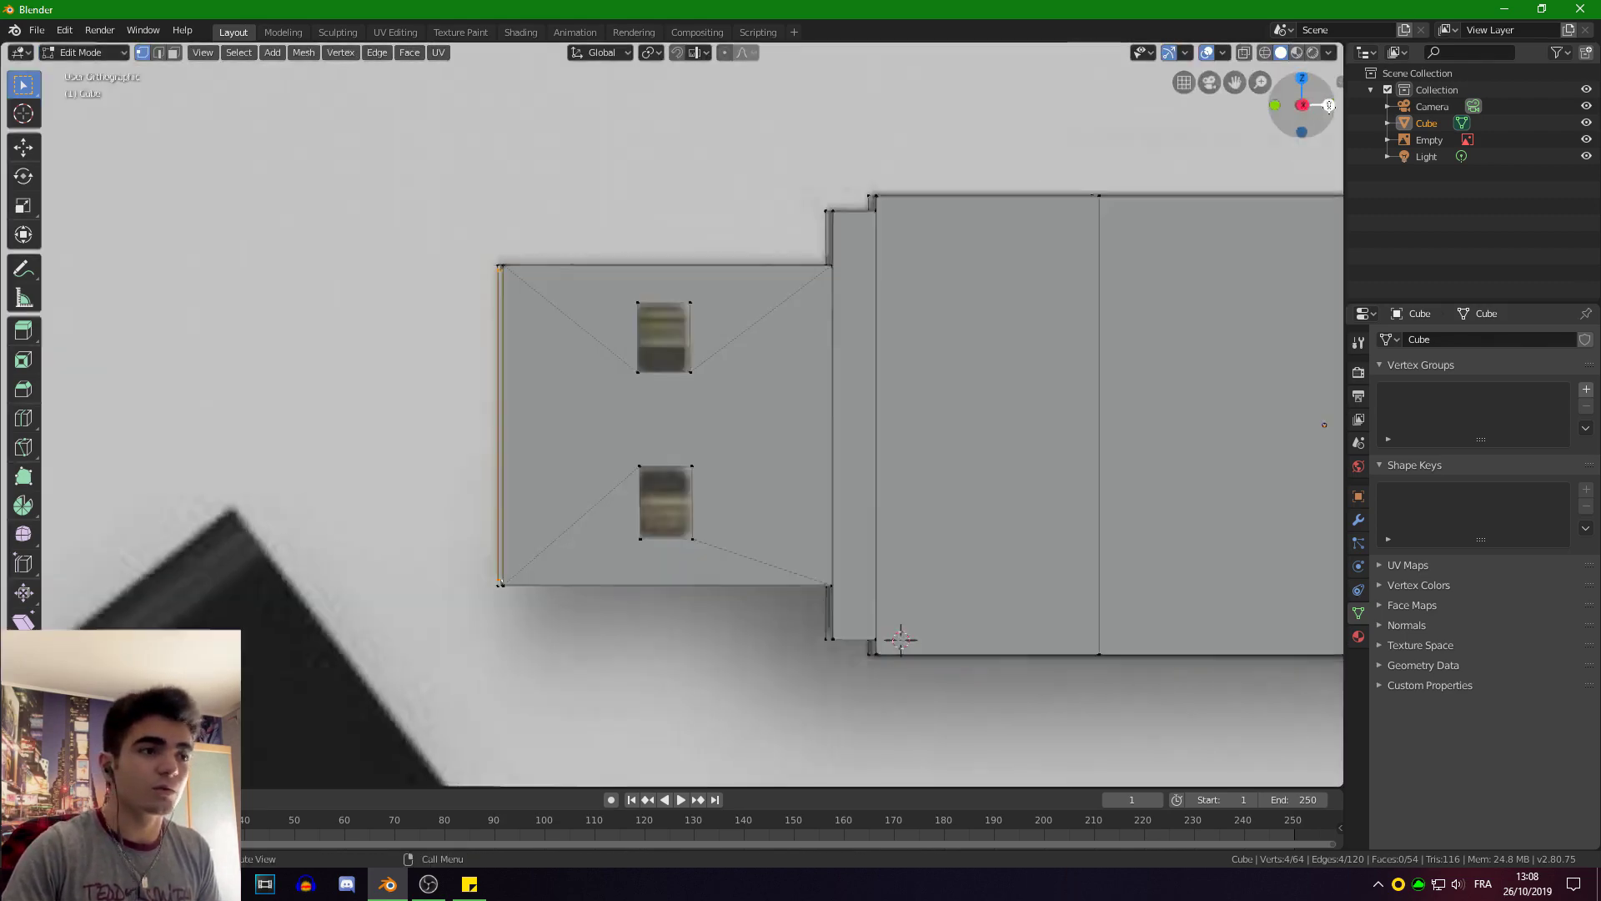
key(z)
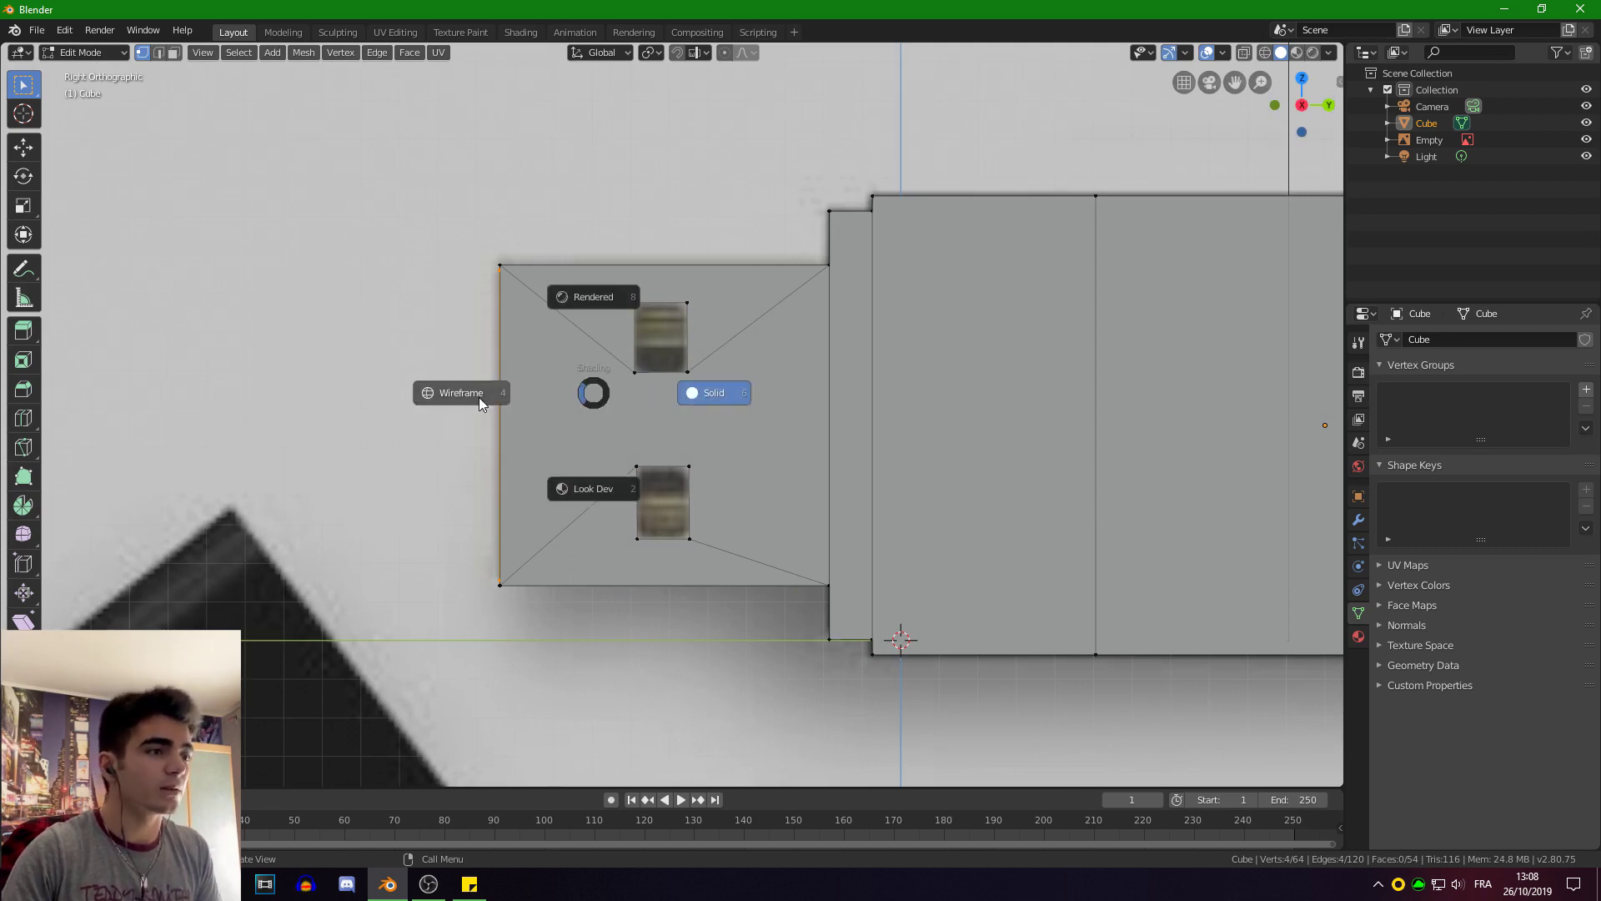
click(478, 397)
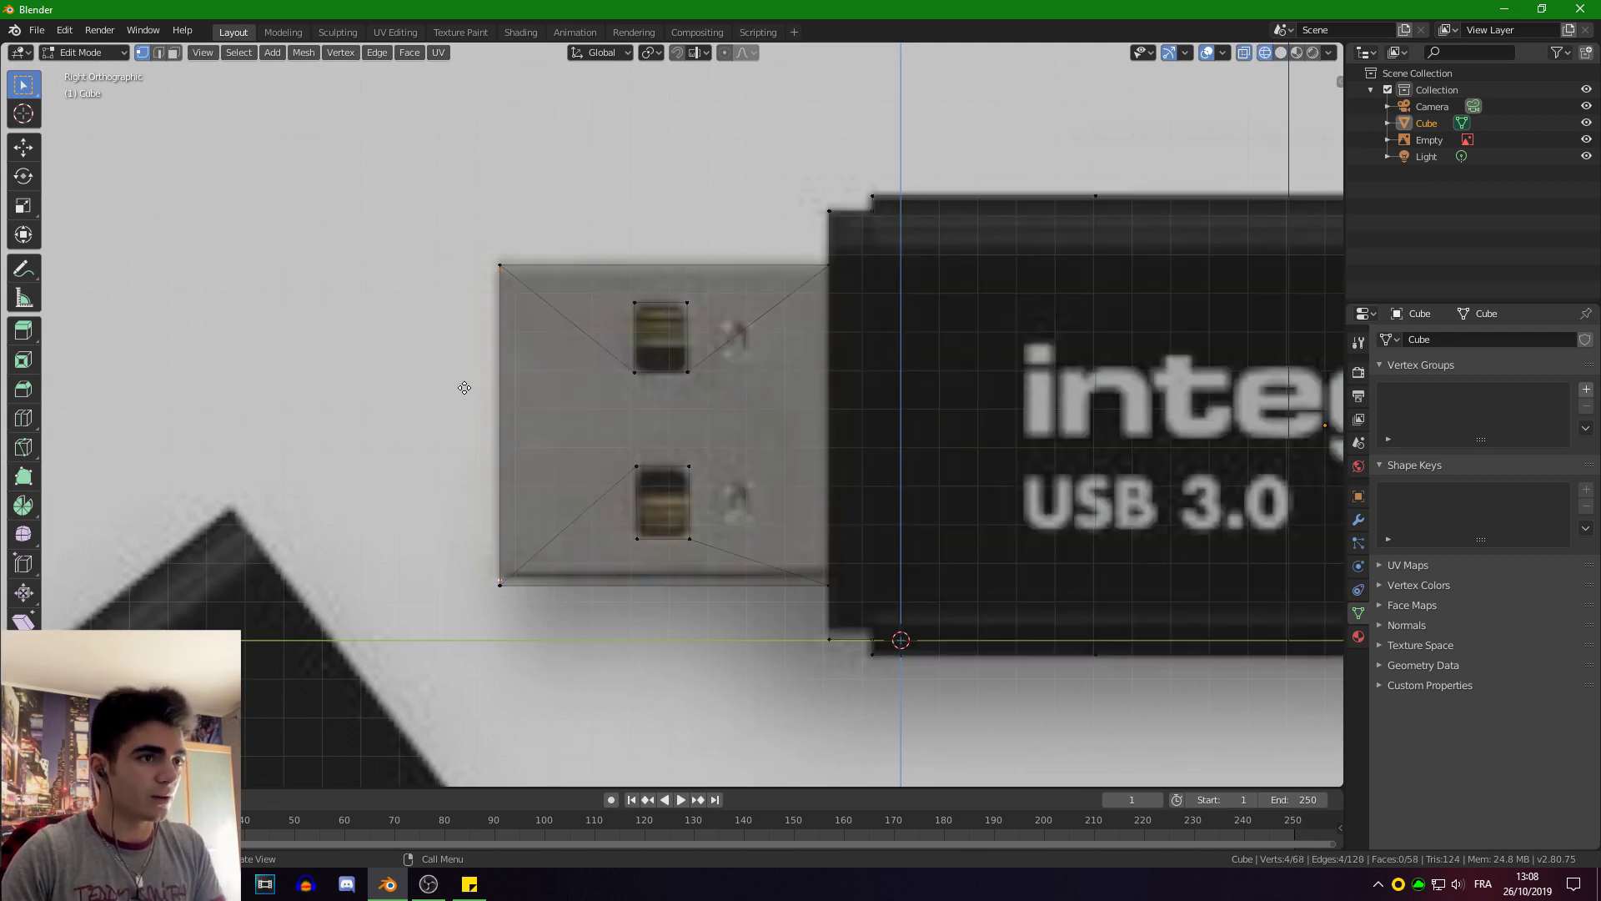
key(g)
key(y)
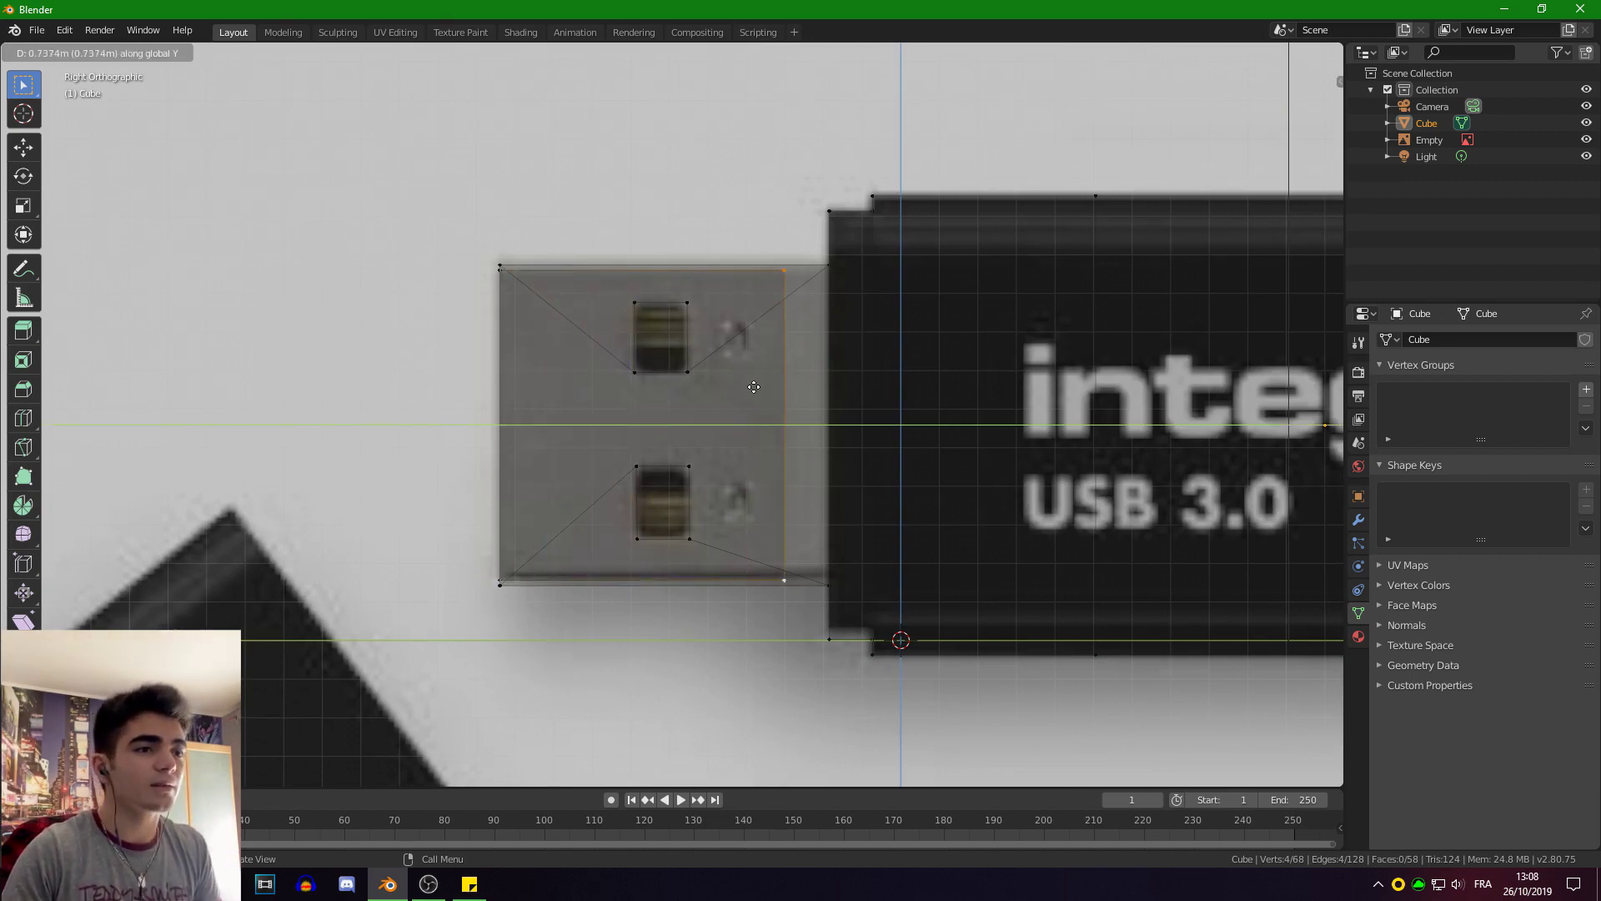
click(794, 377)
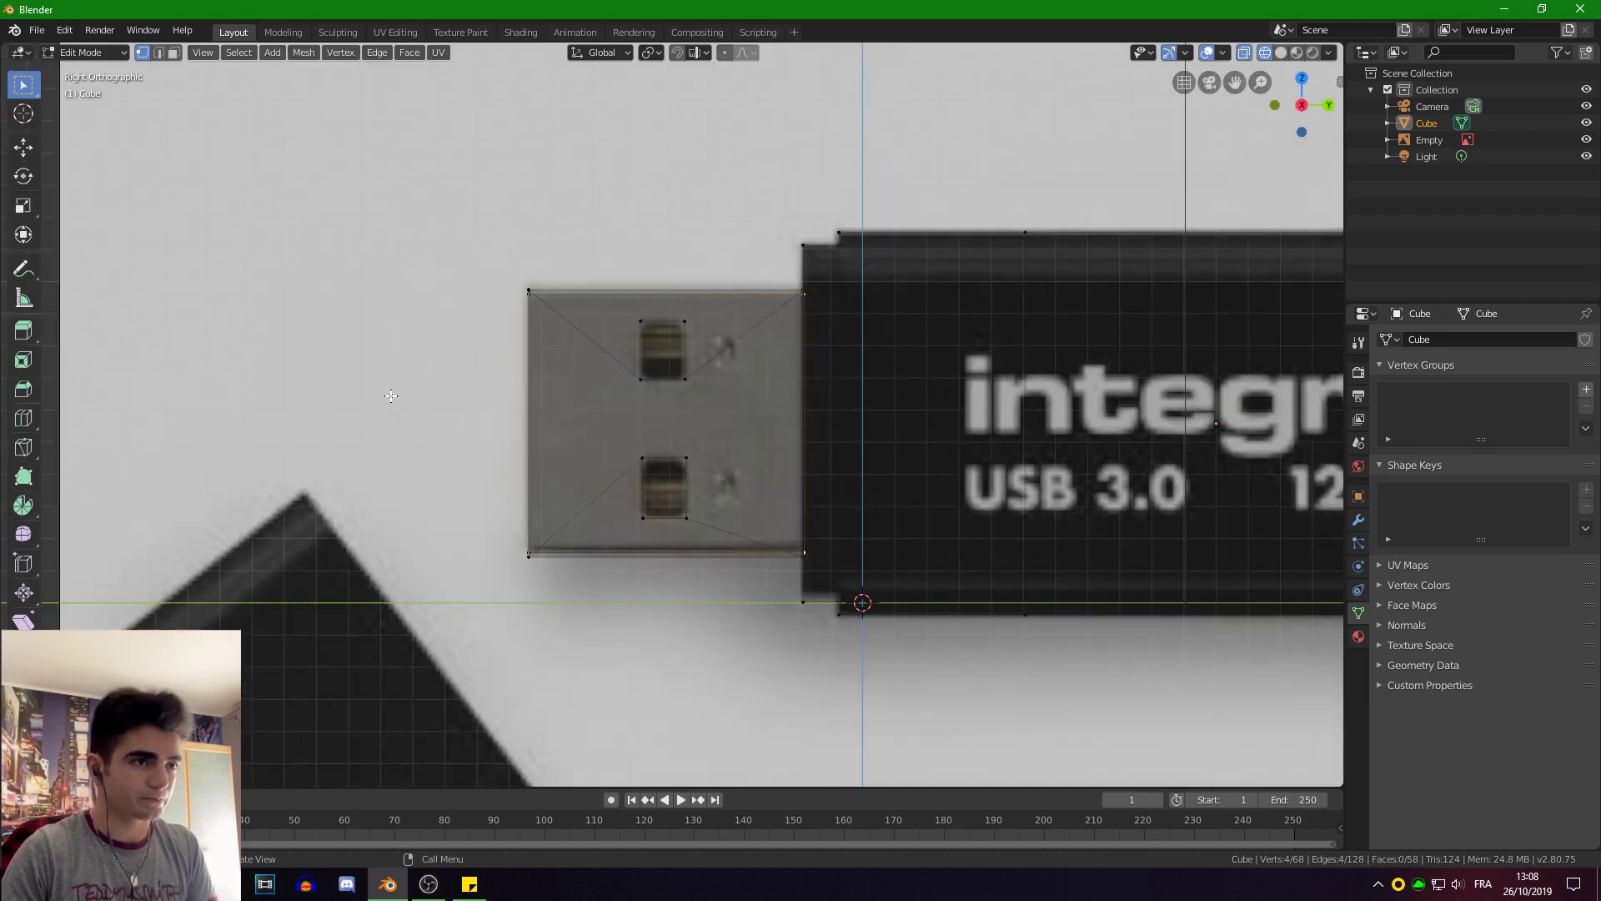
middle_drag(393, 411, 475, 414)
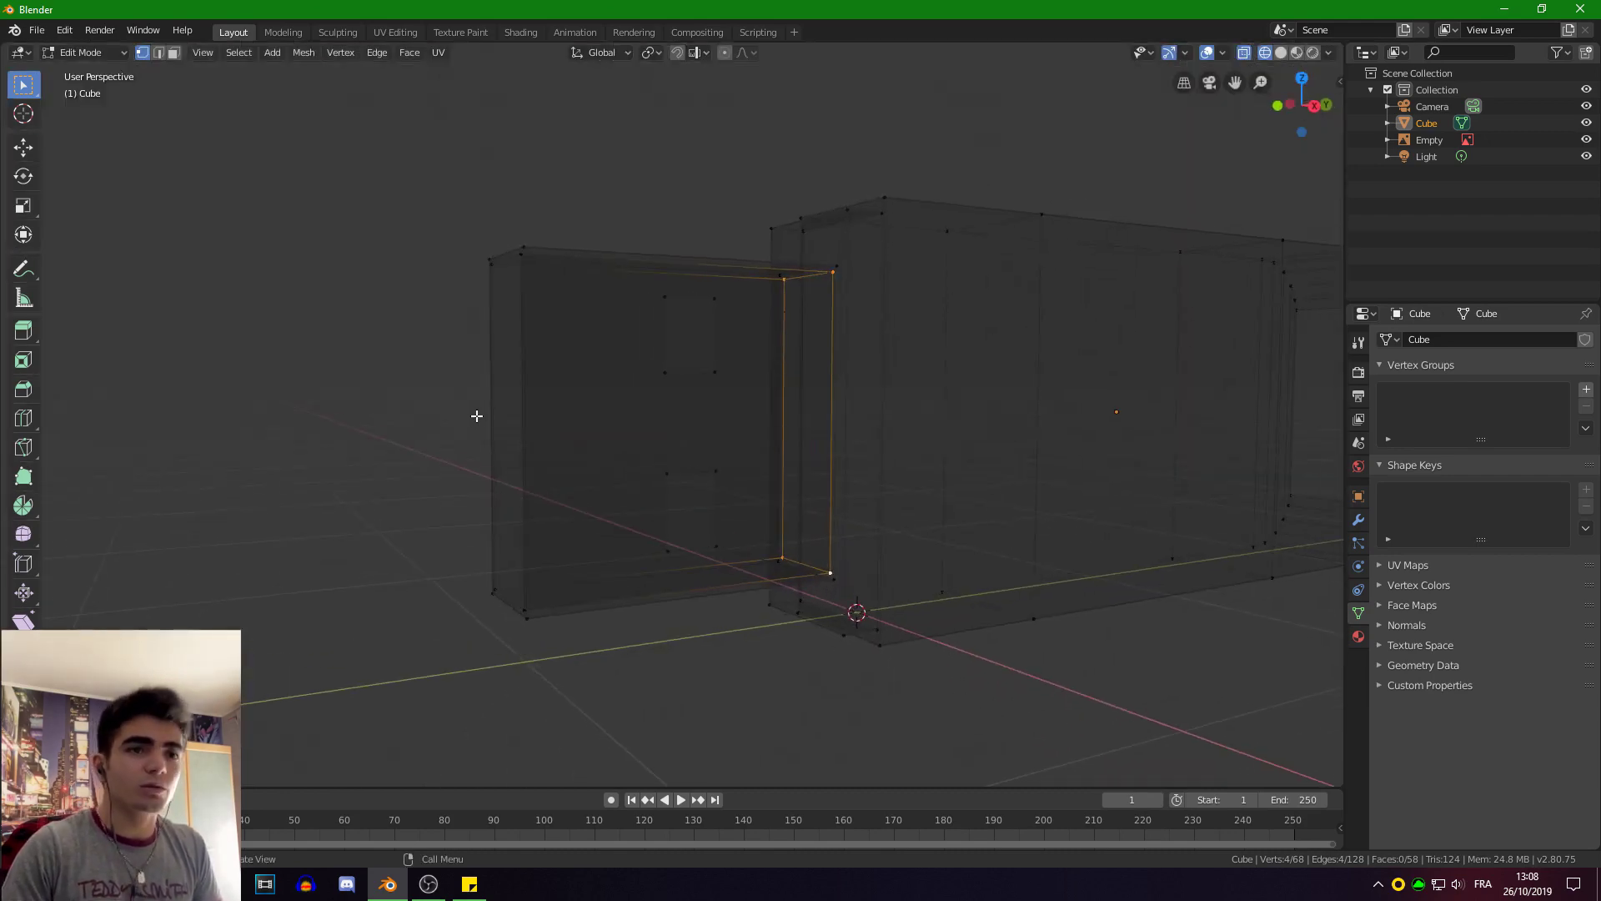
Start the Shortcut VUr key display and collapse its settings.
click(1336, 81)
click(1340, 82)
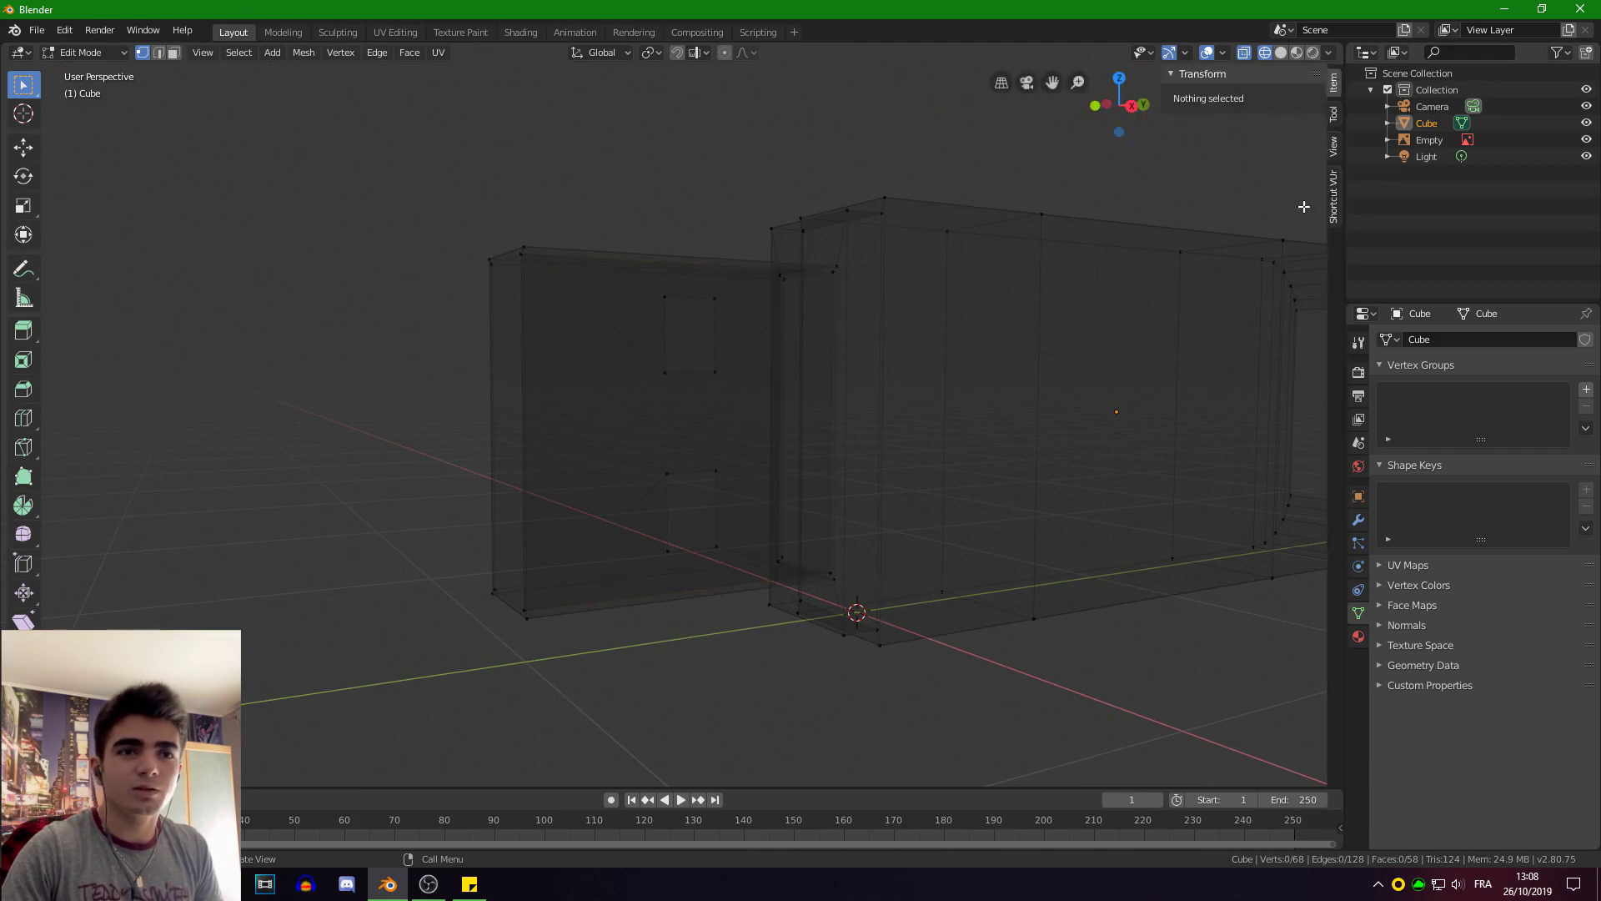
click(1334, 195)
click(1250, 98)
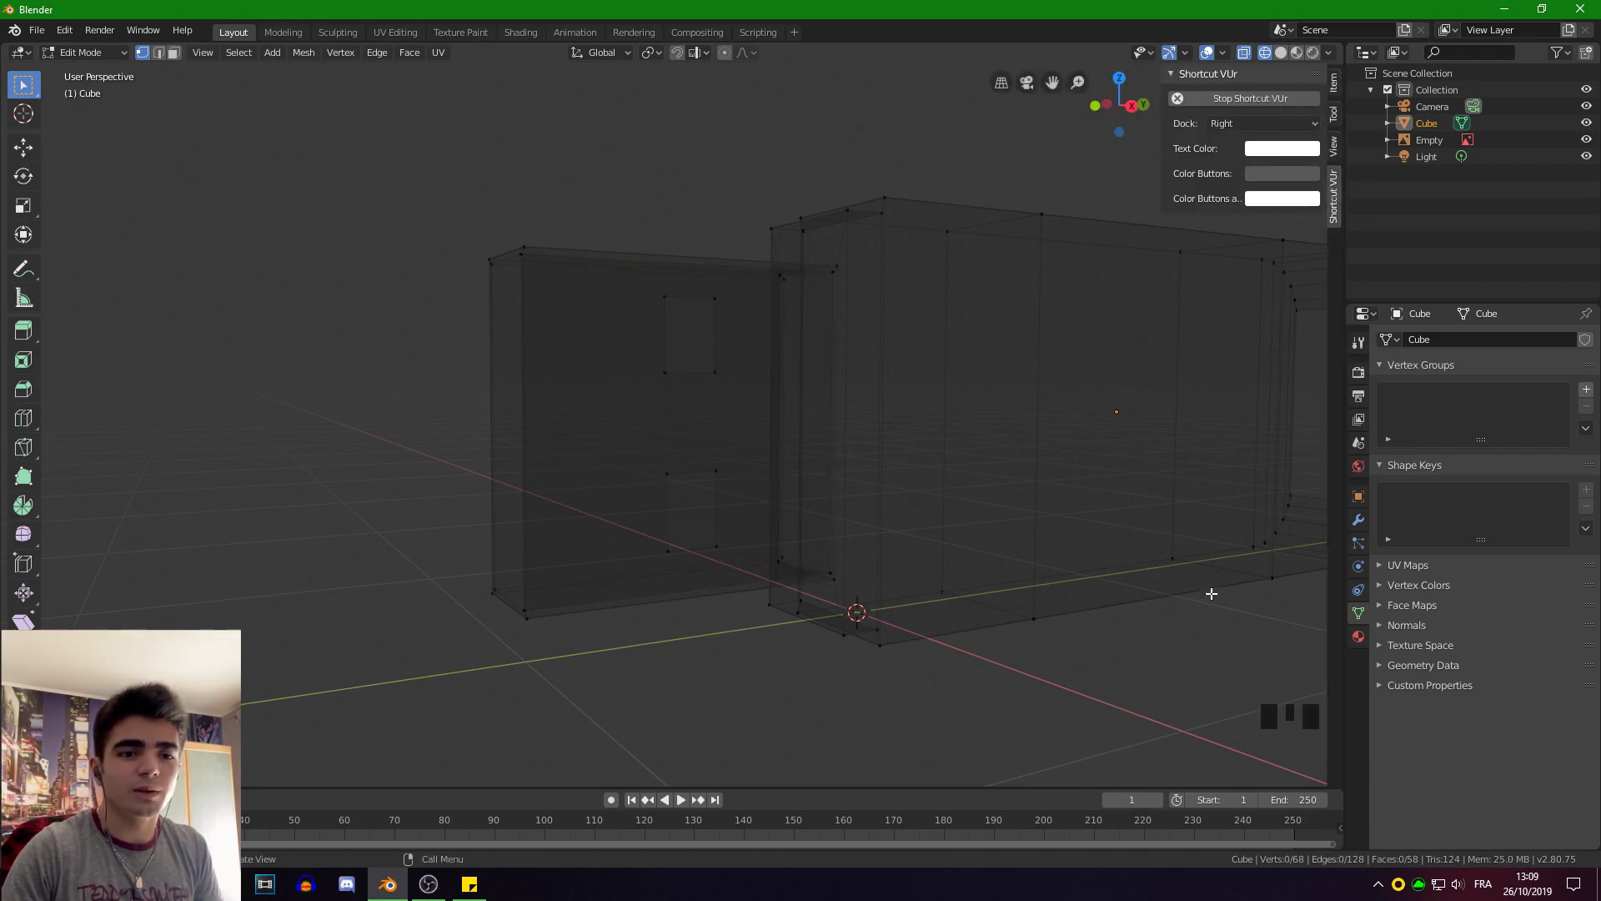
middle_drag(1208, 590, 1120, 632)
scroll(1131, 585, down, 1)
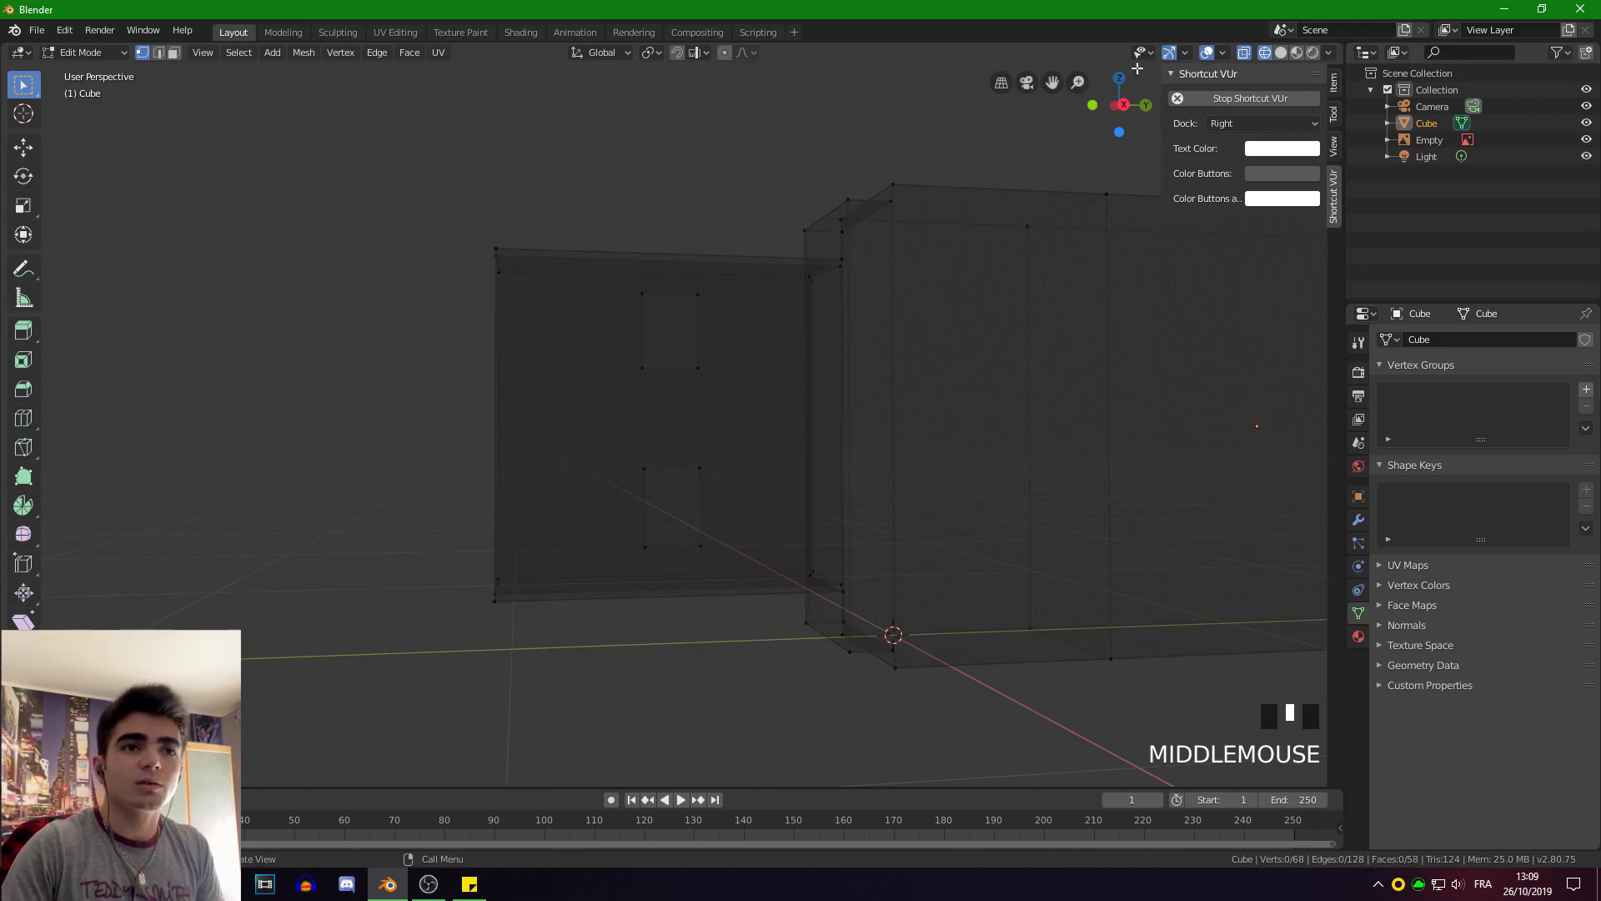
click(1176, 73)
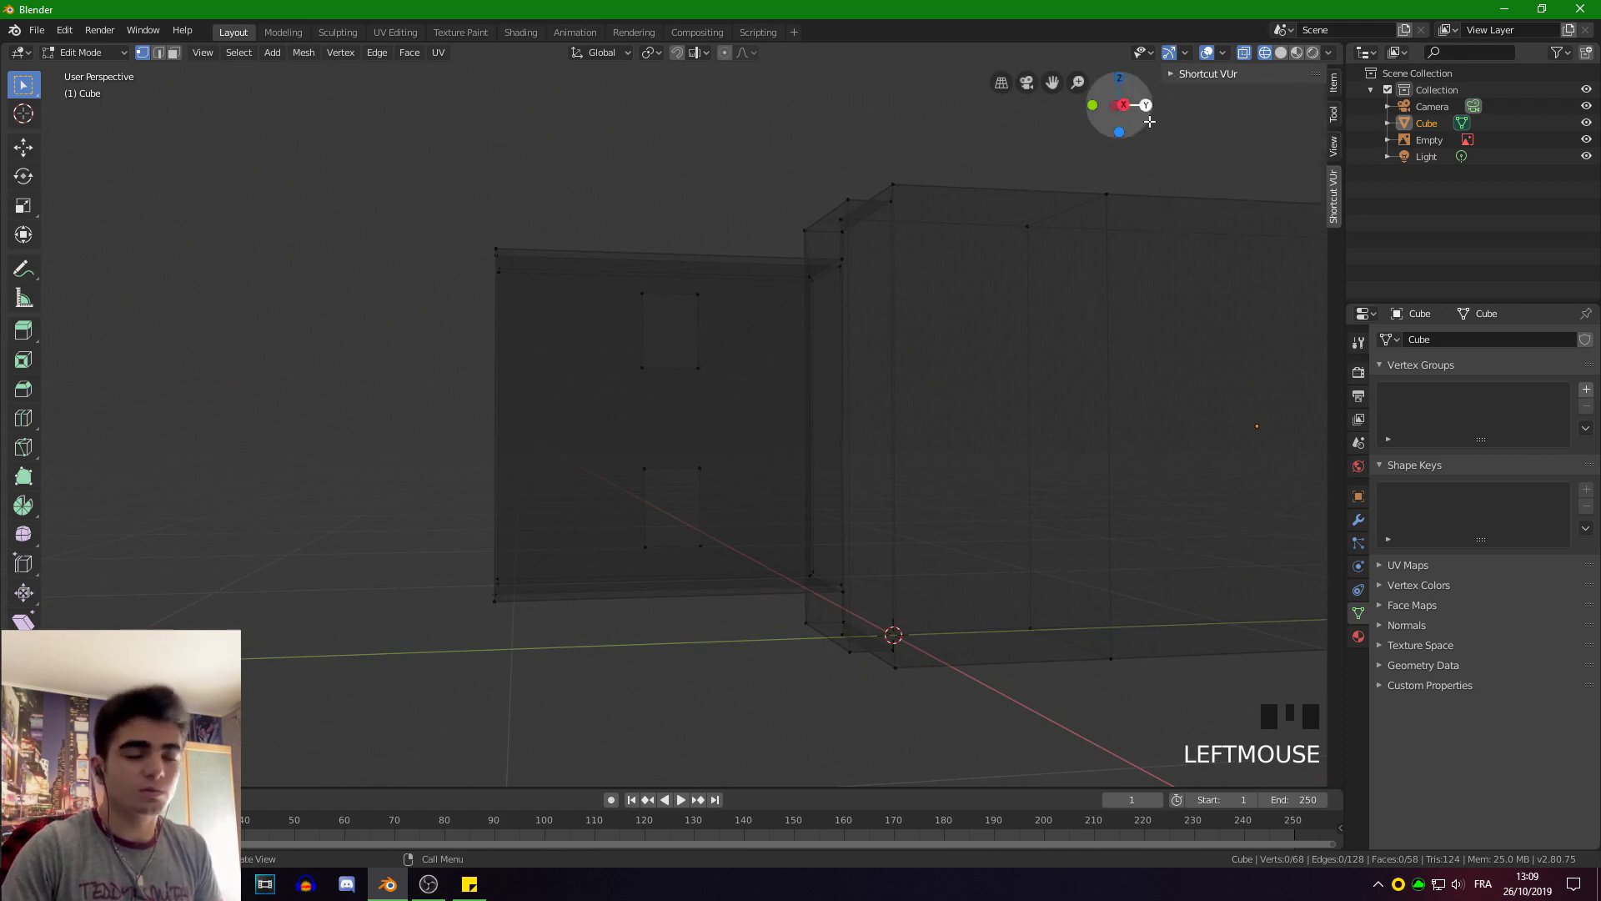
Hide the viewport sidebar and switch the viewport back to solid shading.
key(n)
scroll(858, 339, down, 1)
mouse_move(858, 339)
middle_down()
mouse_move(702, 398)
mouse_move(772, 400)
mouse_move(647, 393)
mouse_move(714, 397)
mouse_move(576, 409)
middle_up()
key(z)
click(840, 407)
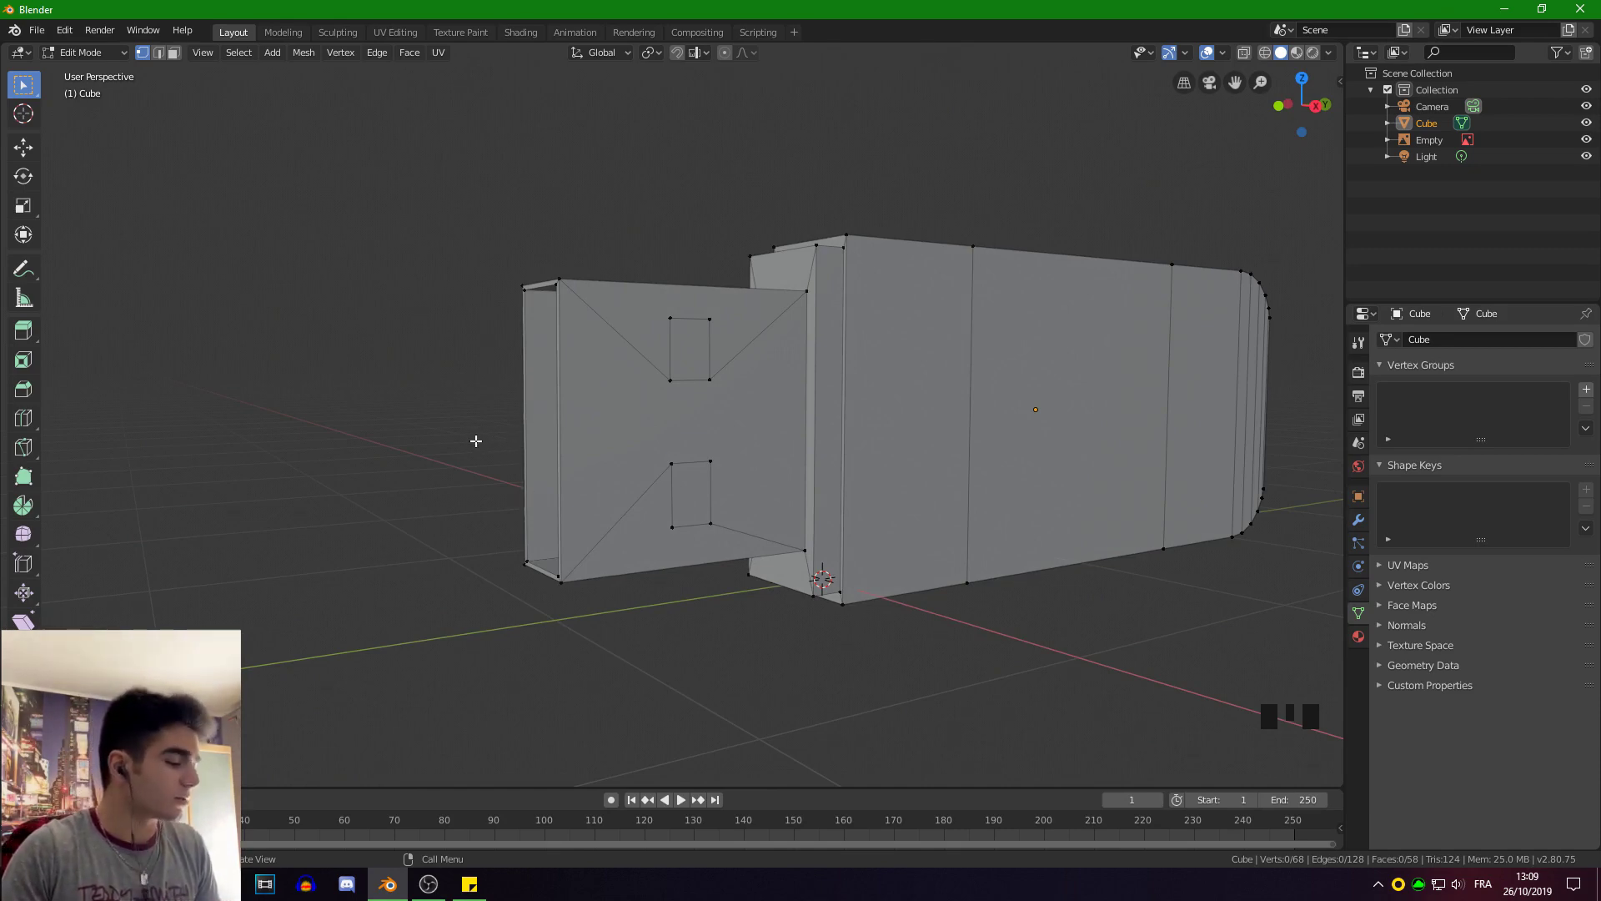
Add a cube to the mesh, scale it down and move it onto the connector between the two contact holes.
middle_drag(475, 440, 465, 489)
scroll(466, 489, down, 2)
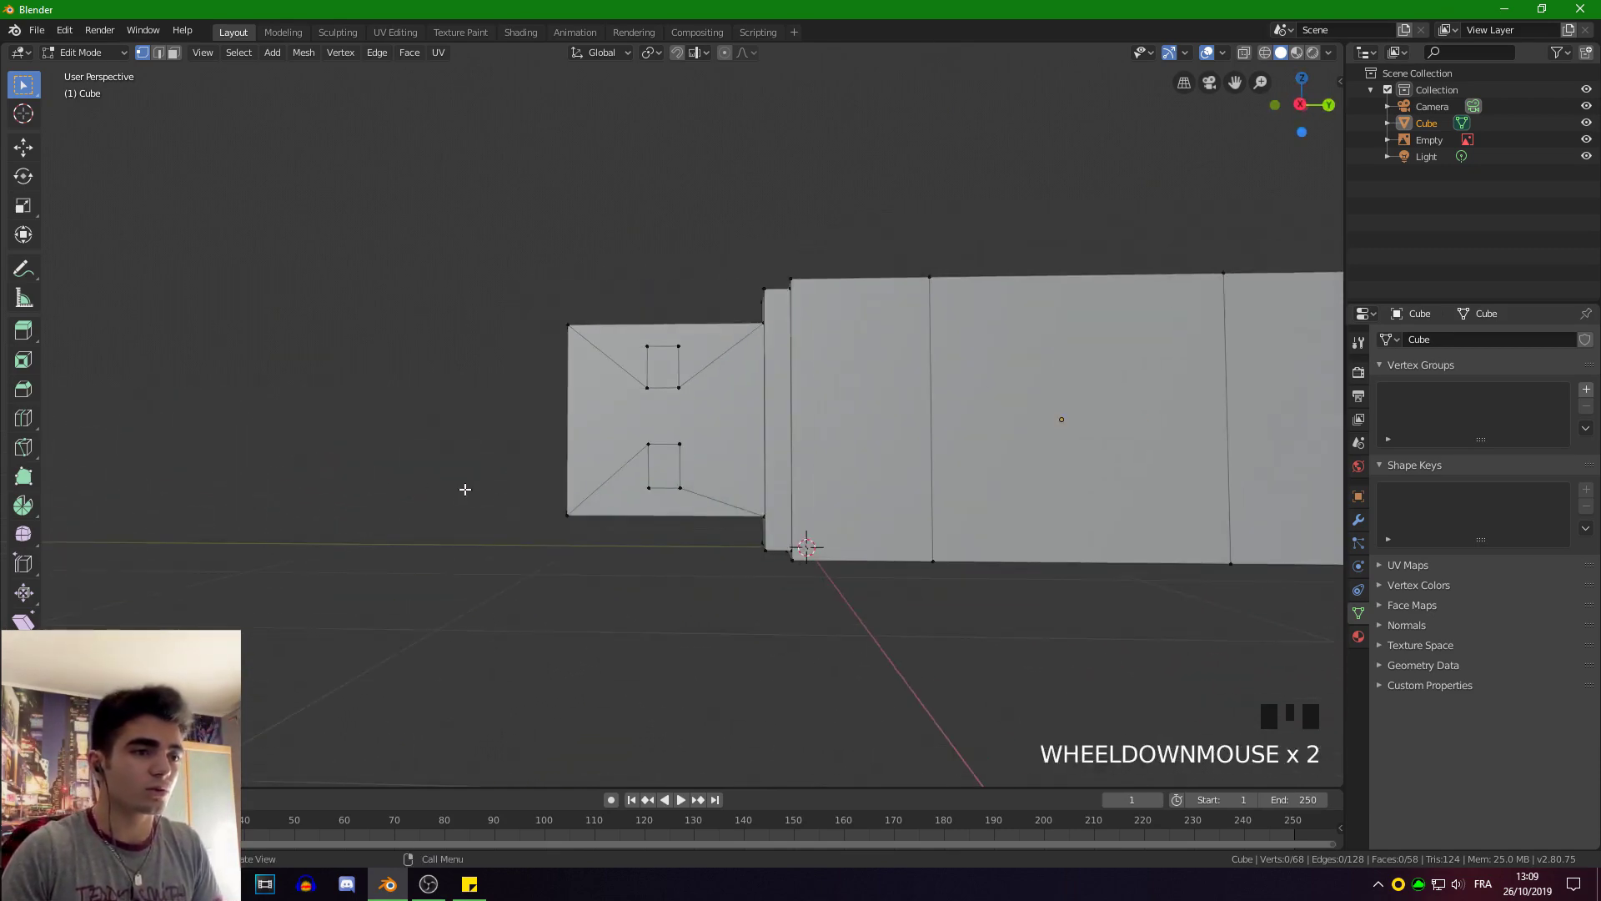
middle_drag(568, 499, 570, 509)
key(shift+a)
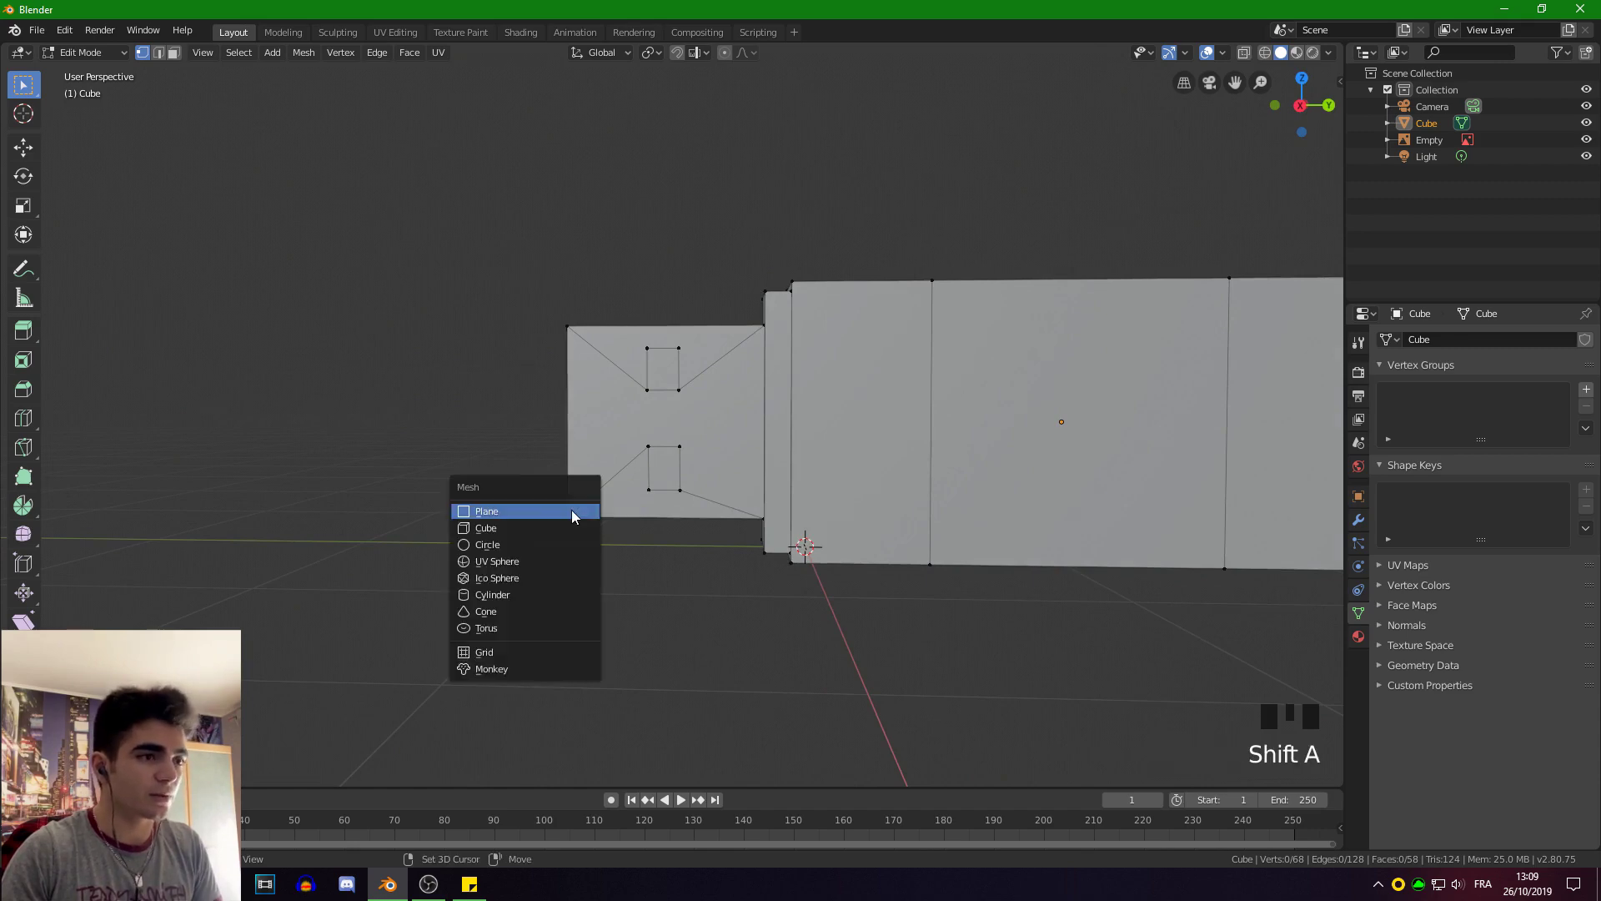
click(530, 525)
key(s)
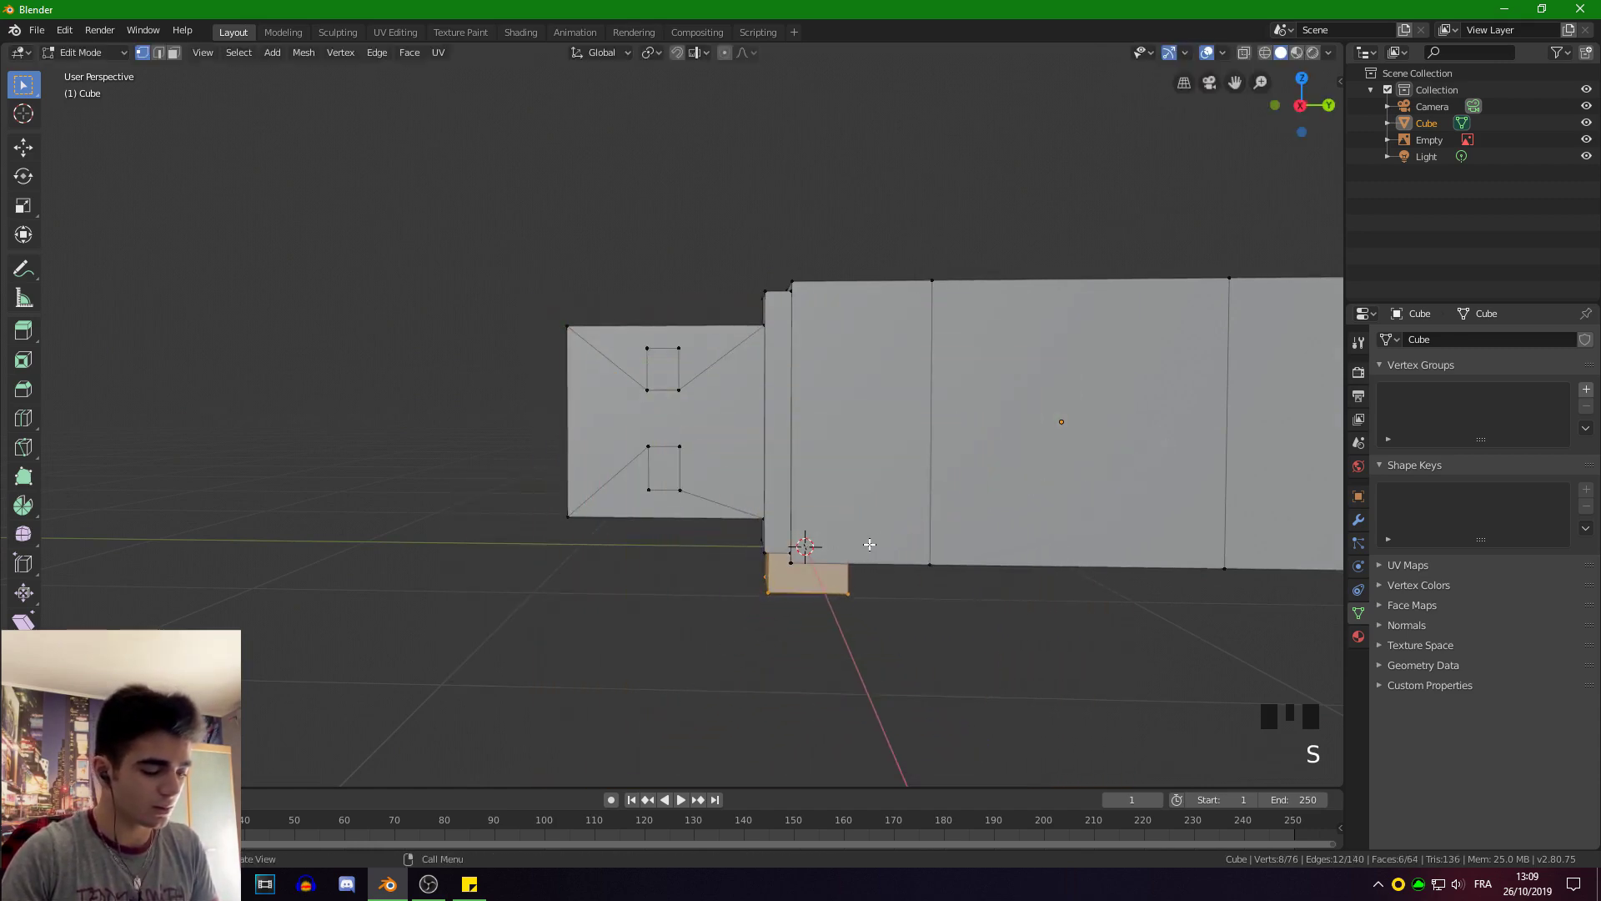
key(g)
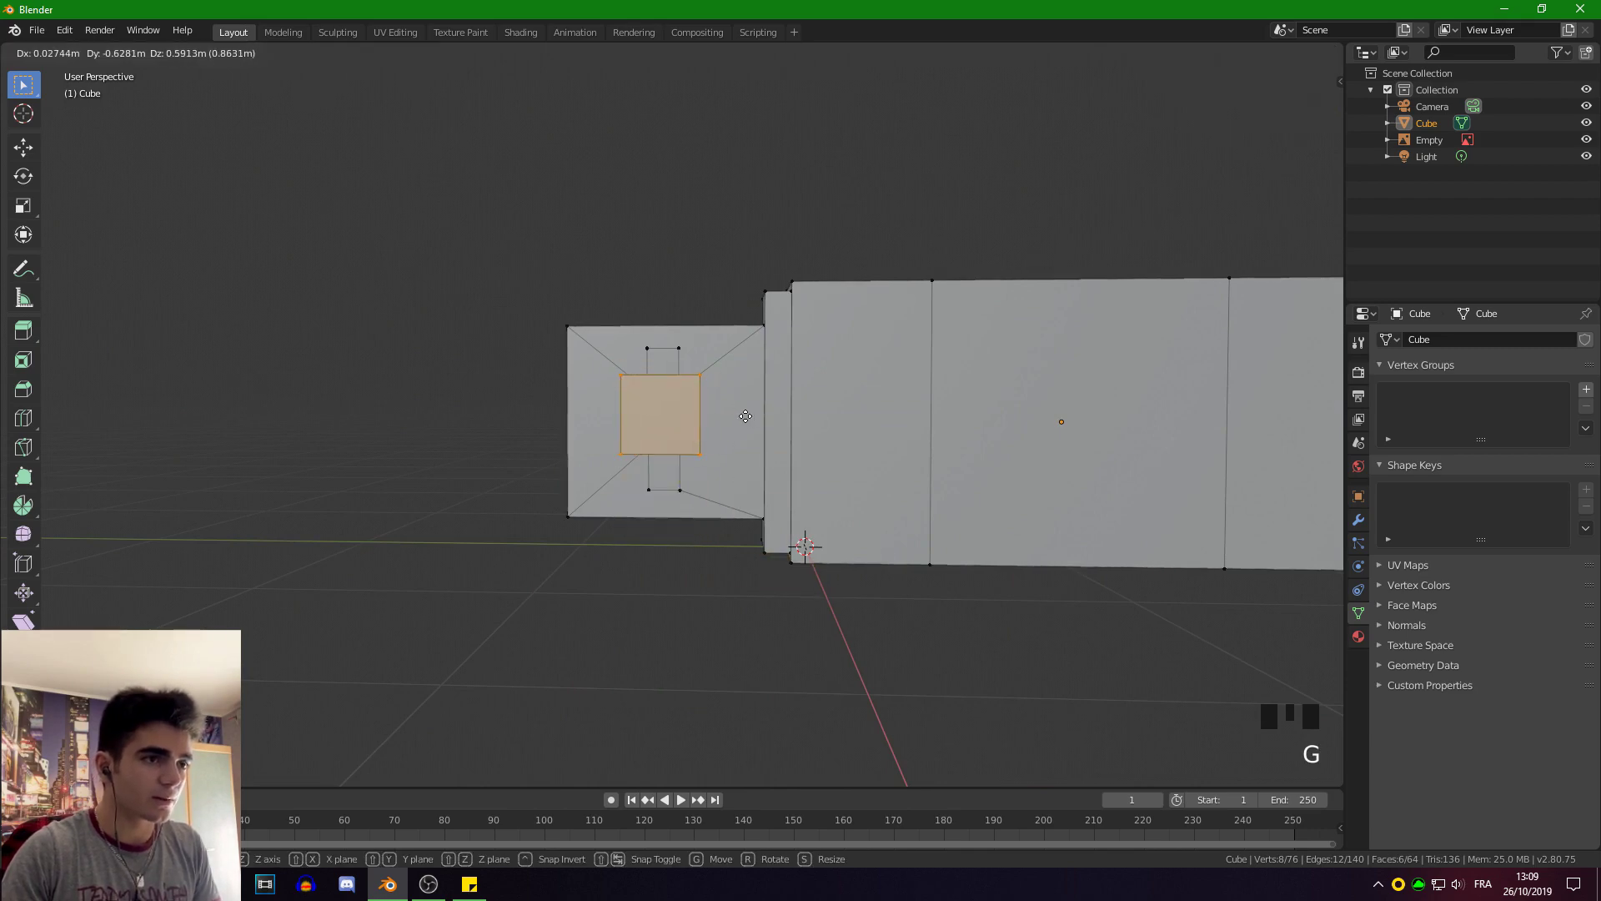
click(713, 421)
Scale the new cube to about 1.08 in the right view and flatten it along X into a thin slab.
click(1300, 106)
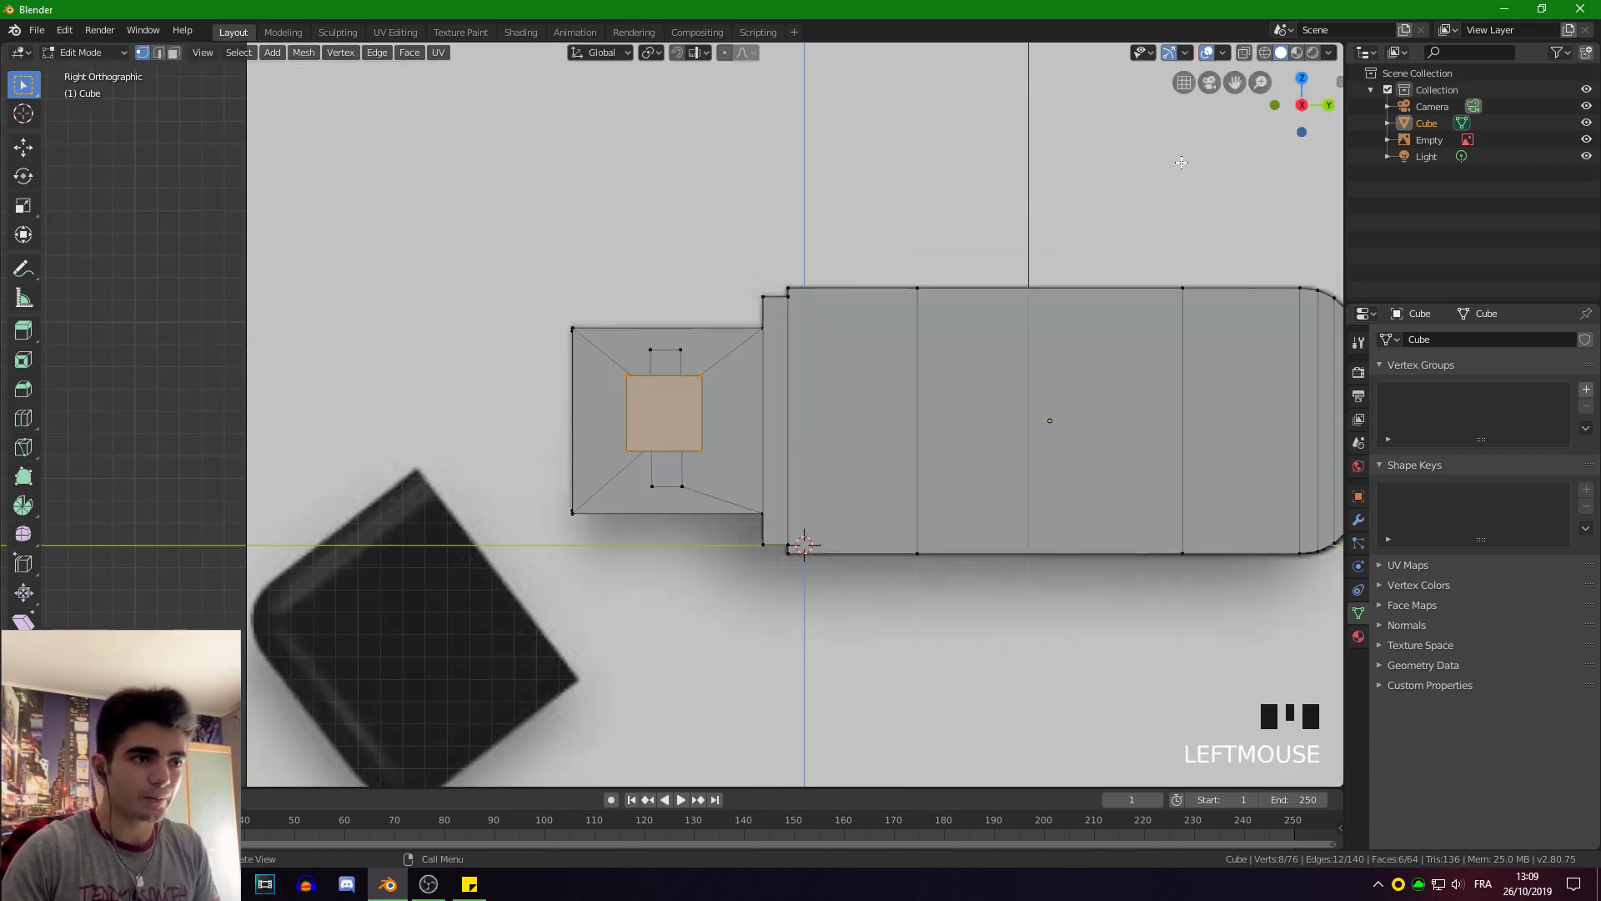
scroll(700, 327, up, 4)
key(s)
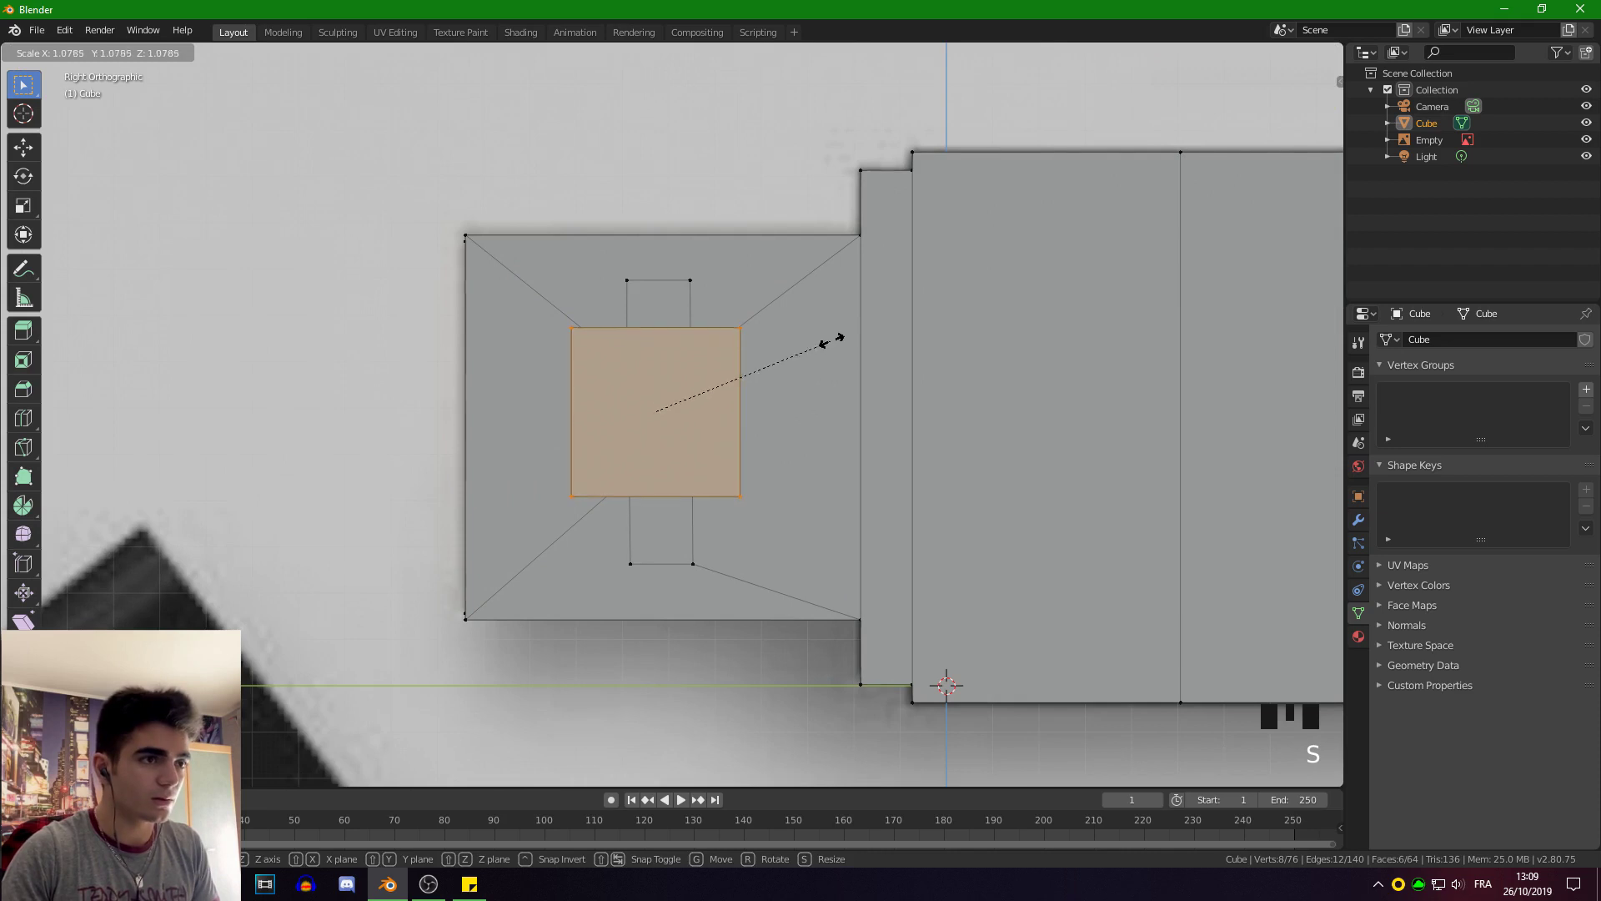
click(810, 345)
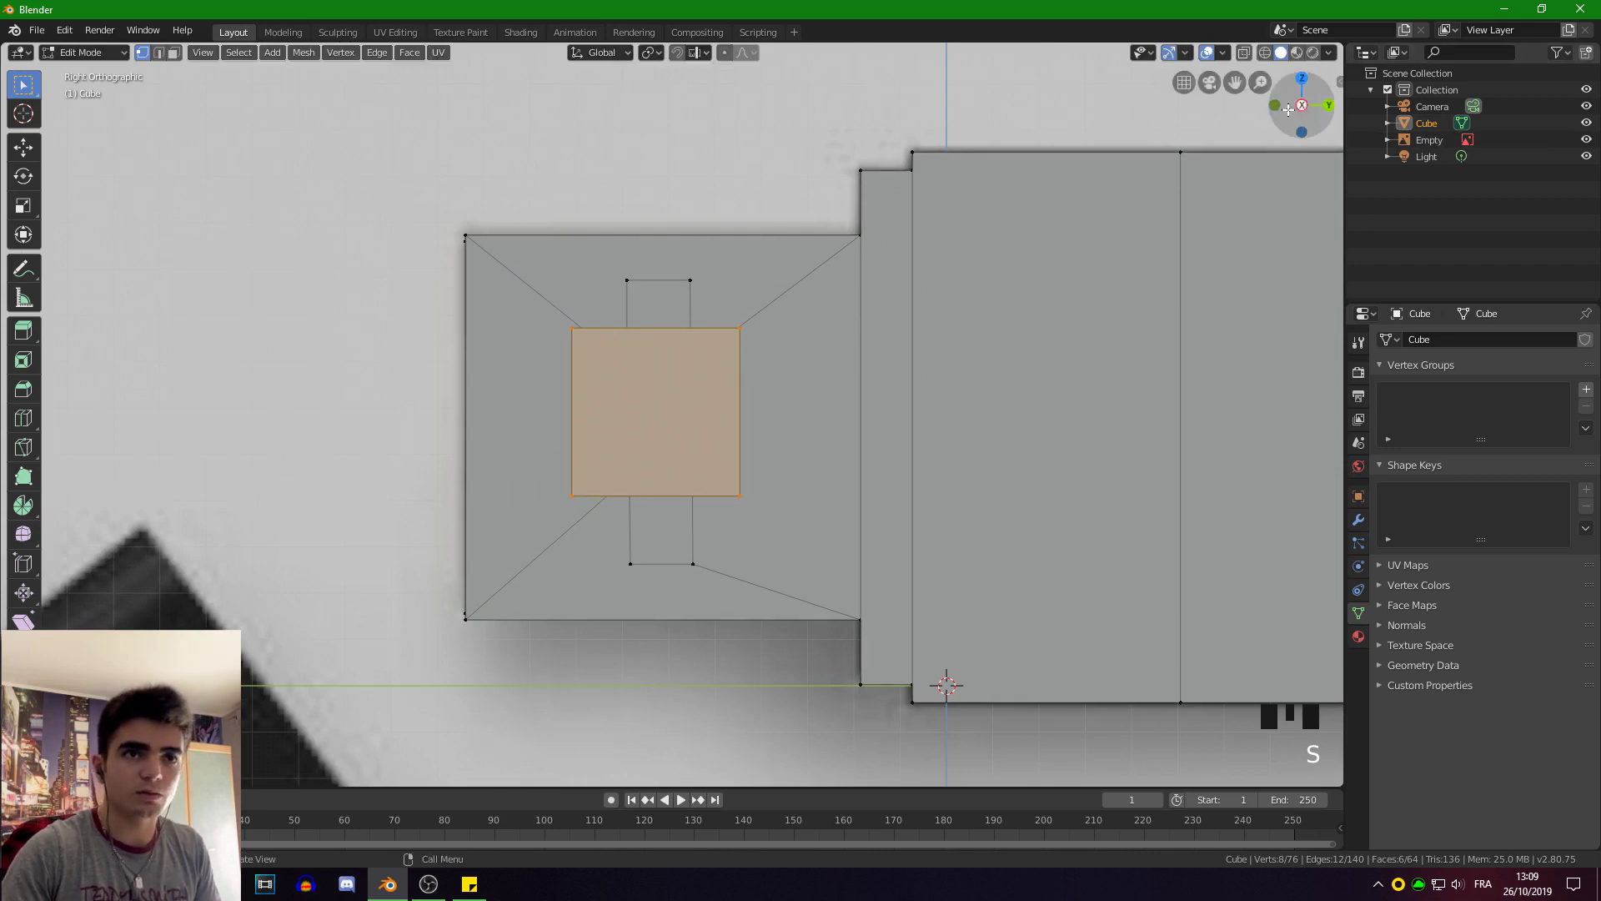
click(1275, 105)
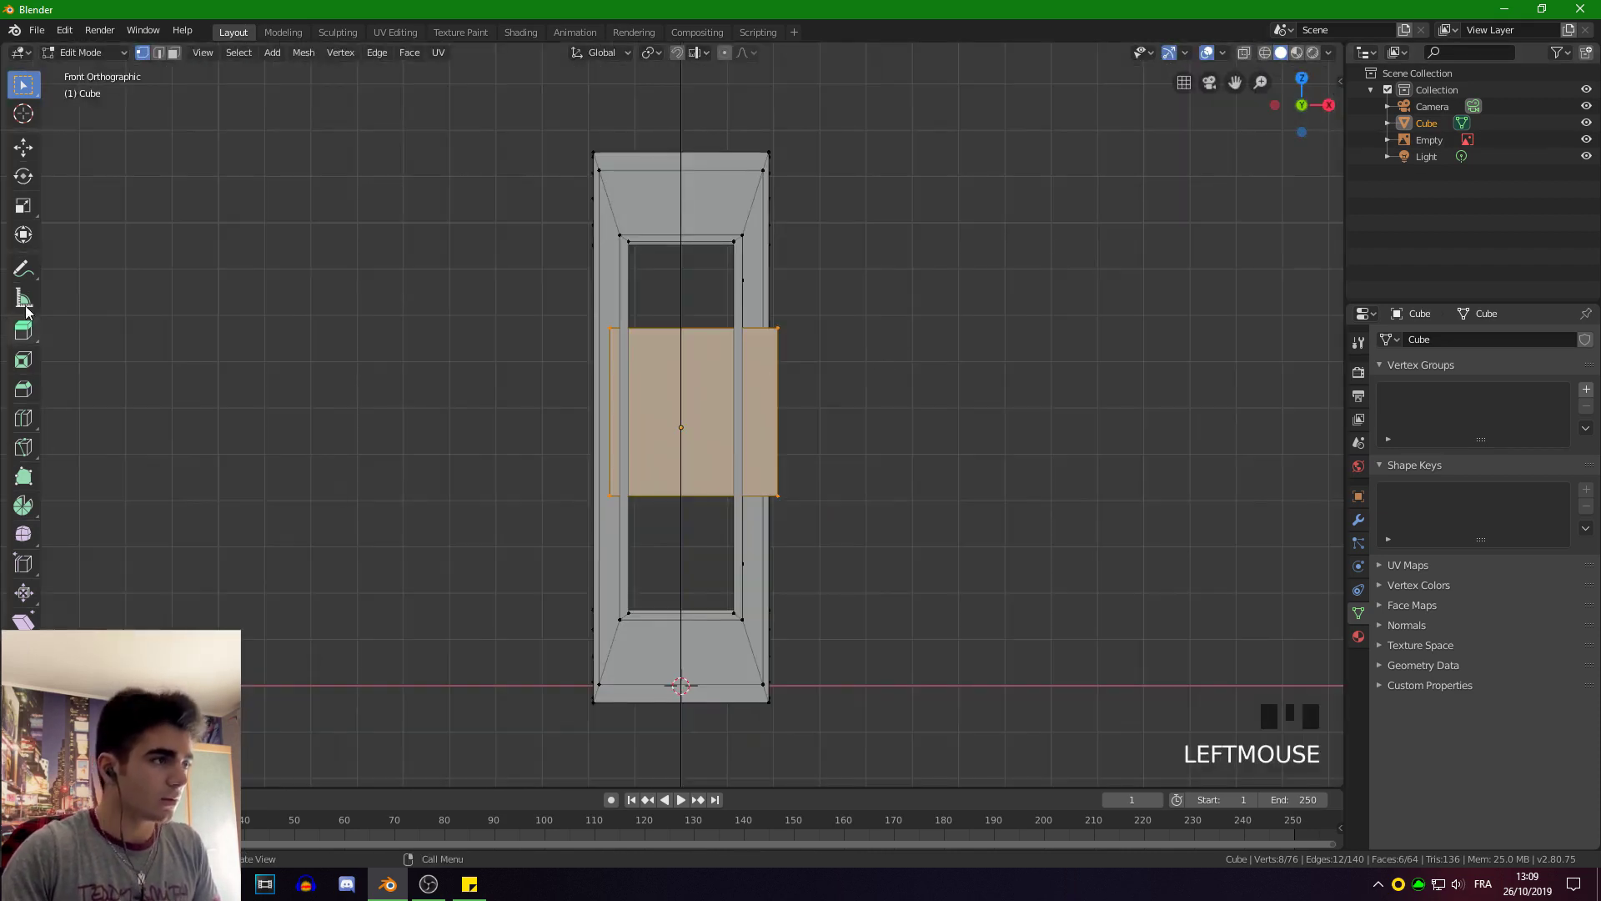
click(23, 205)
drag(747, 409, 704, 410)
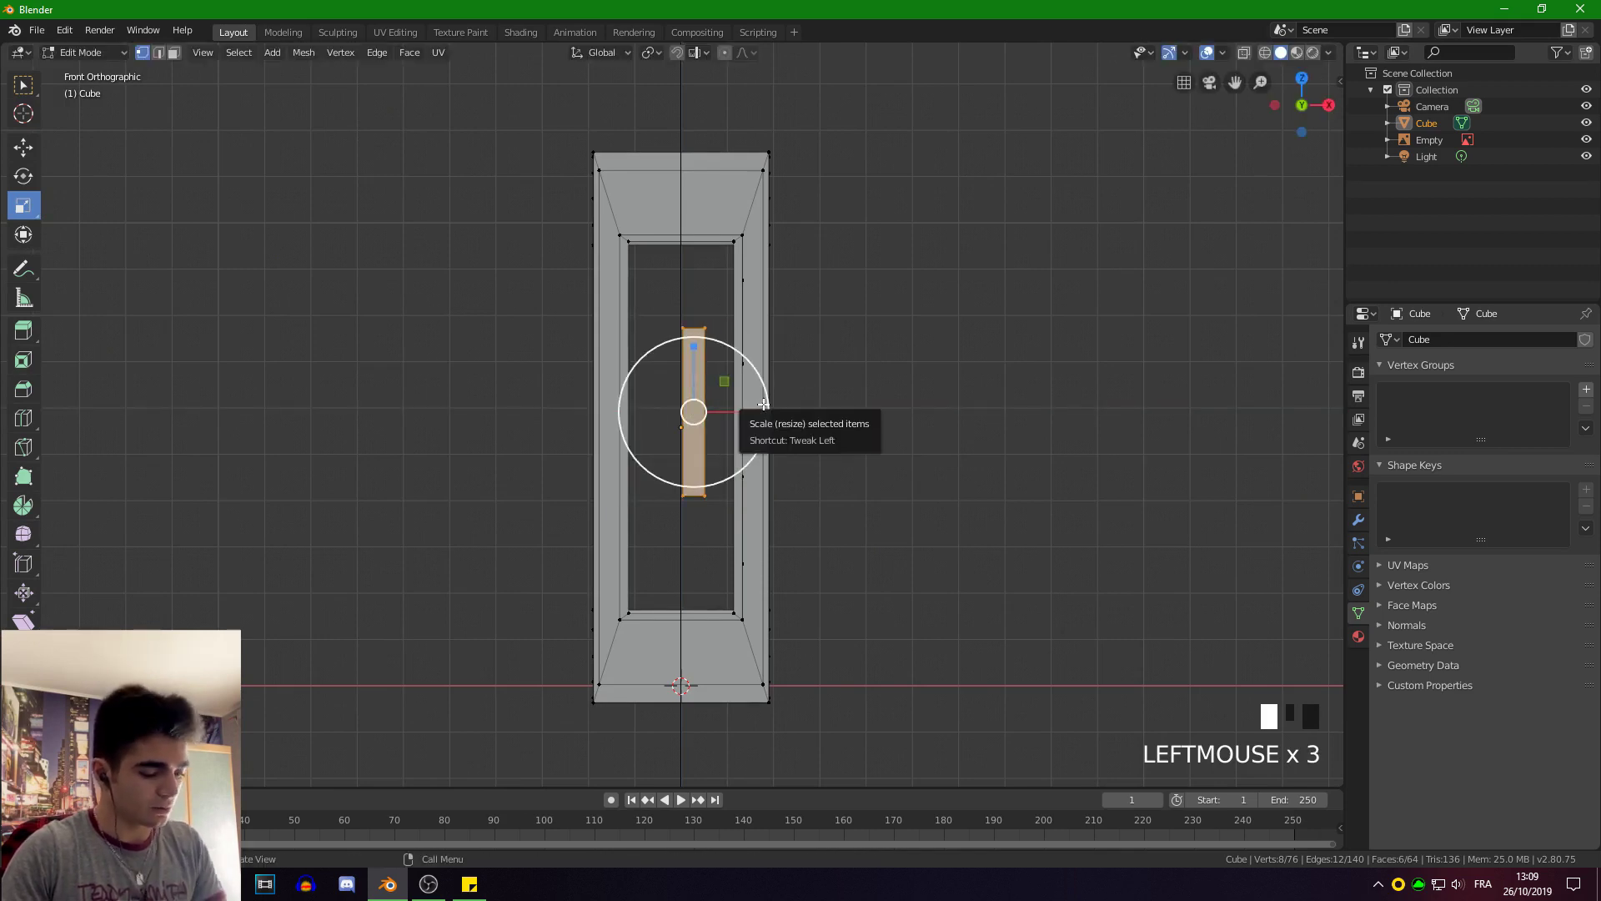
Move the slab about -0.18 m and back about 0.06 m along X, against the negative-X inner wall of the connector's opening.
key(g)
key(y)
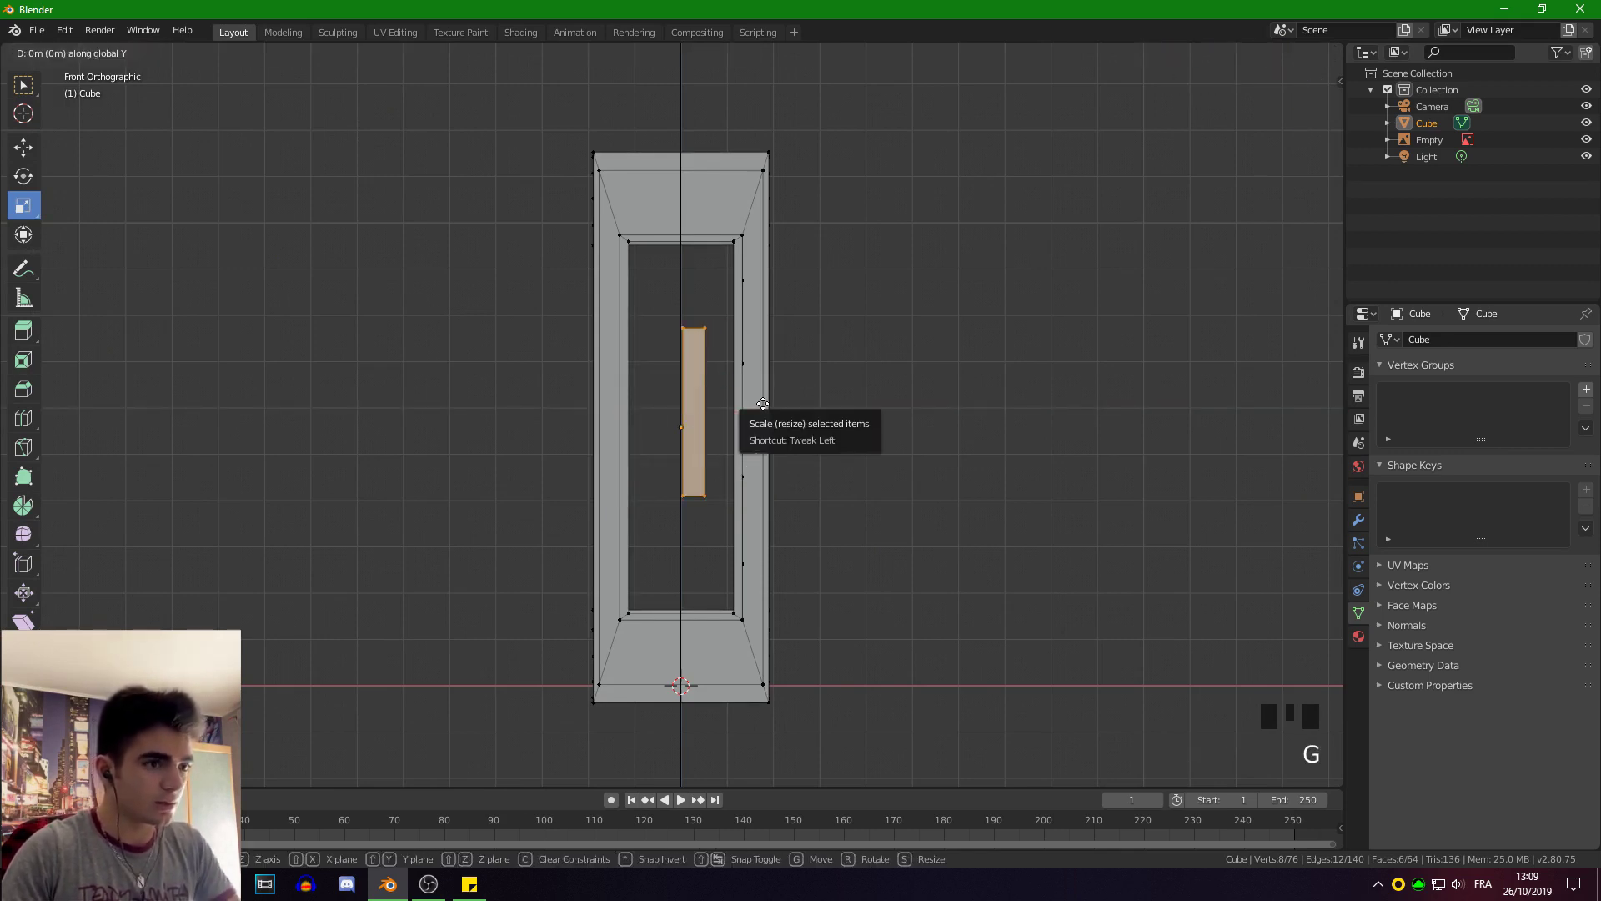
key(Escape)
key(g)
key(x)
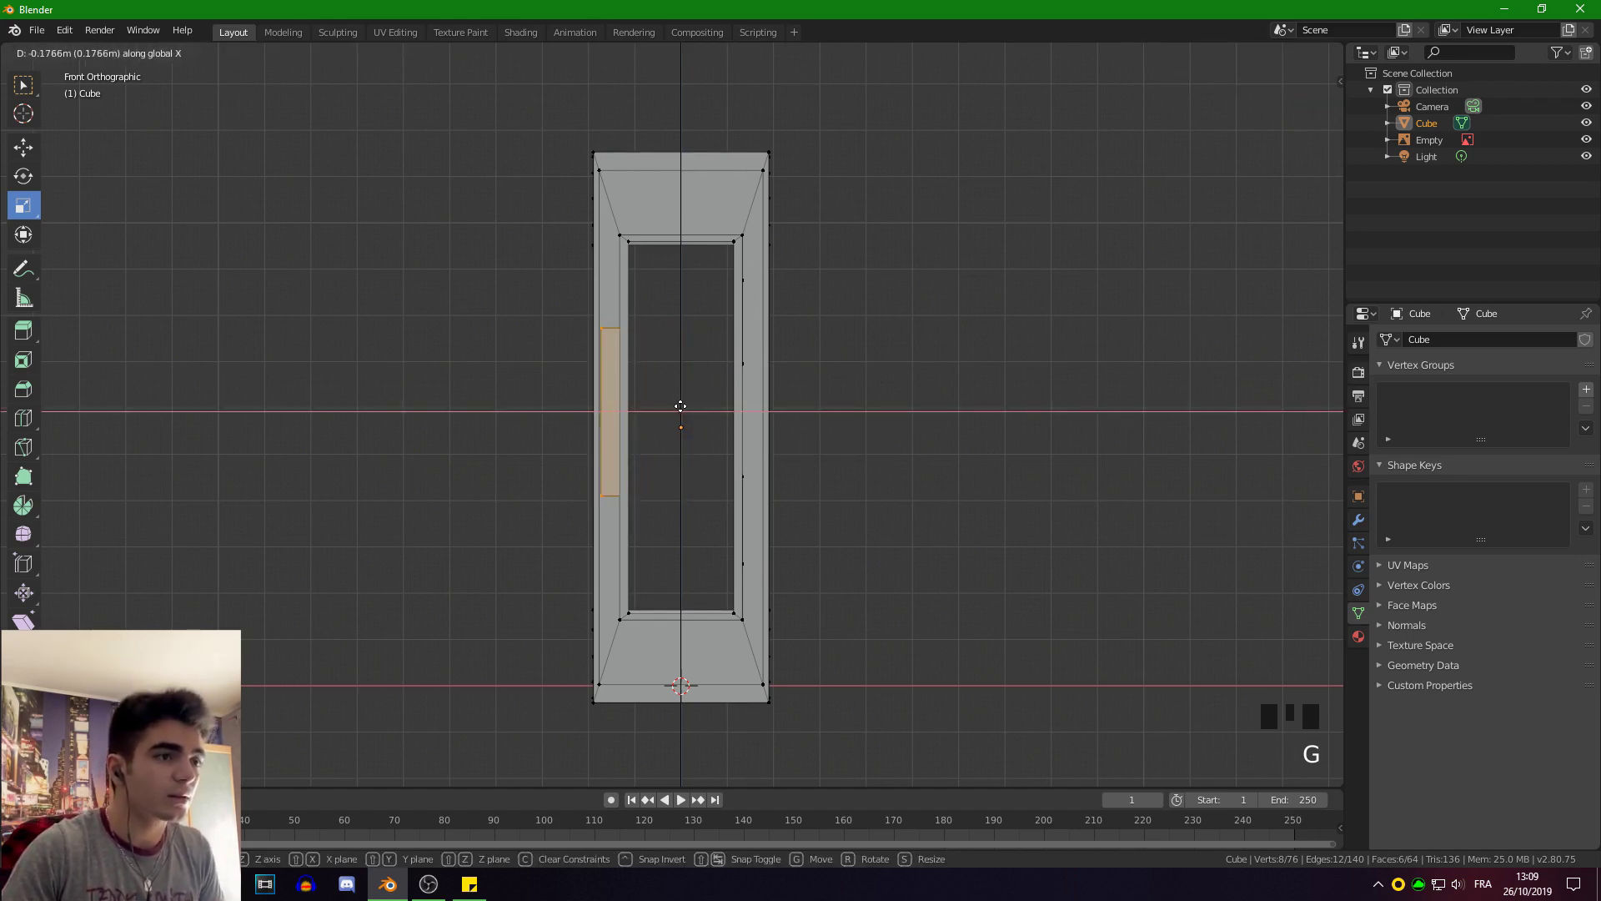
click(680, 407)
middle_drag(667, 408, 699, 414)
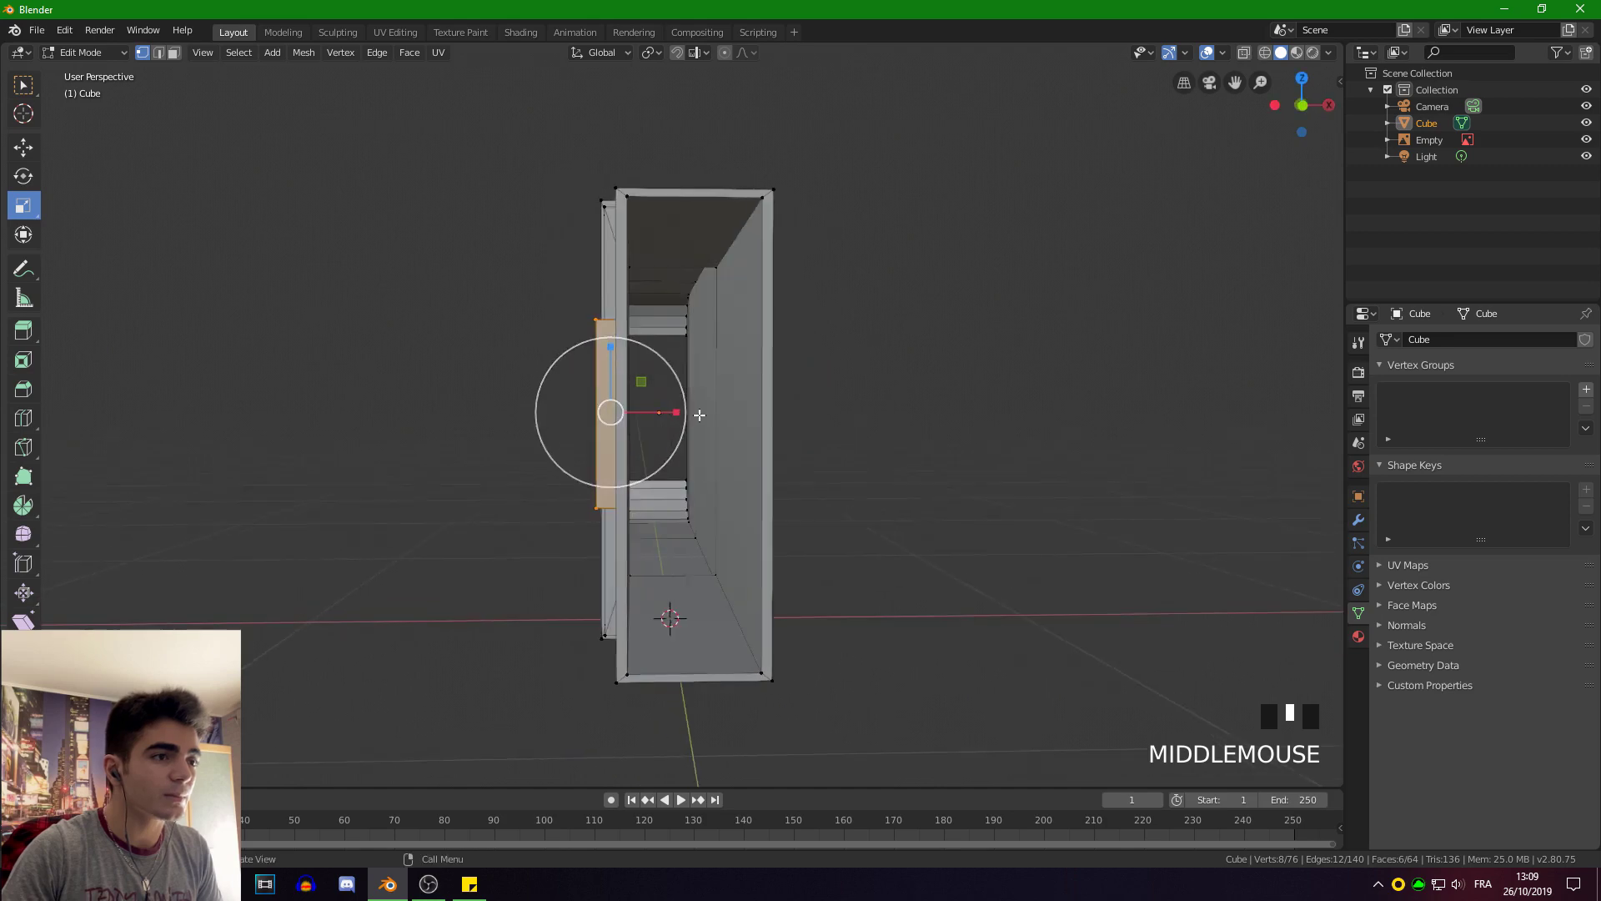
key(KP_1)
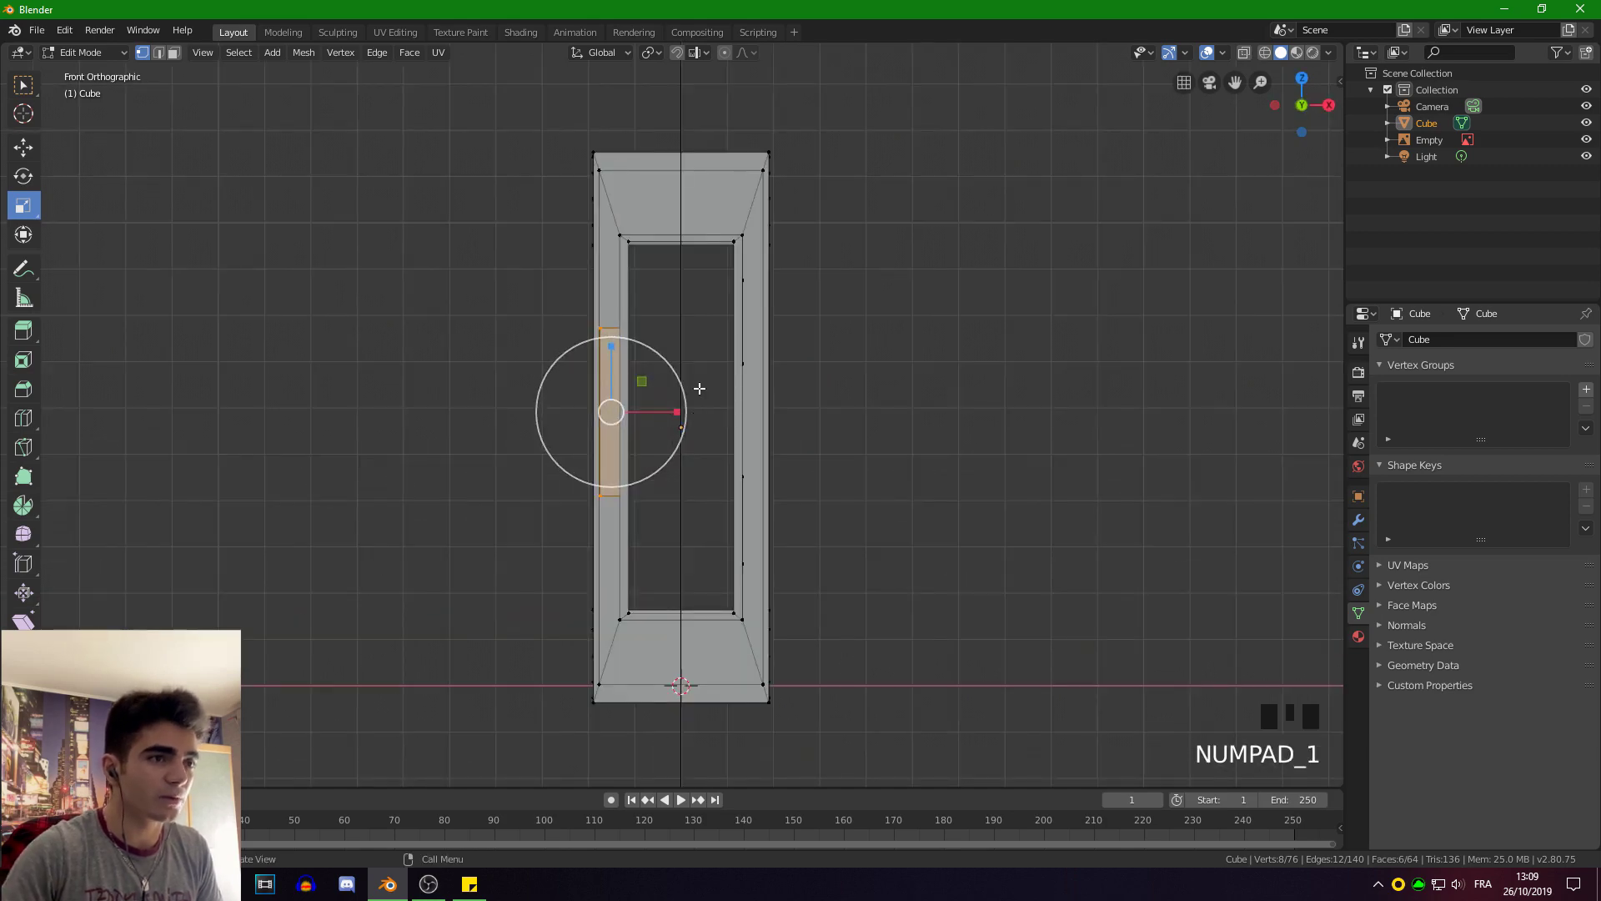
scroll(699, 388, up, 1)
key(g)
key(x)
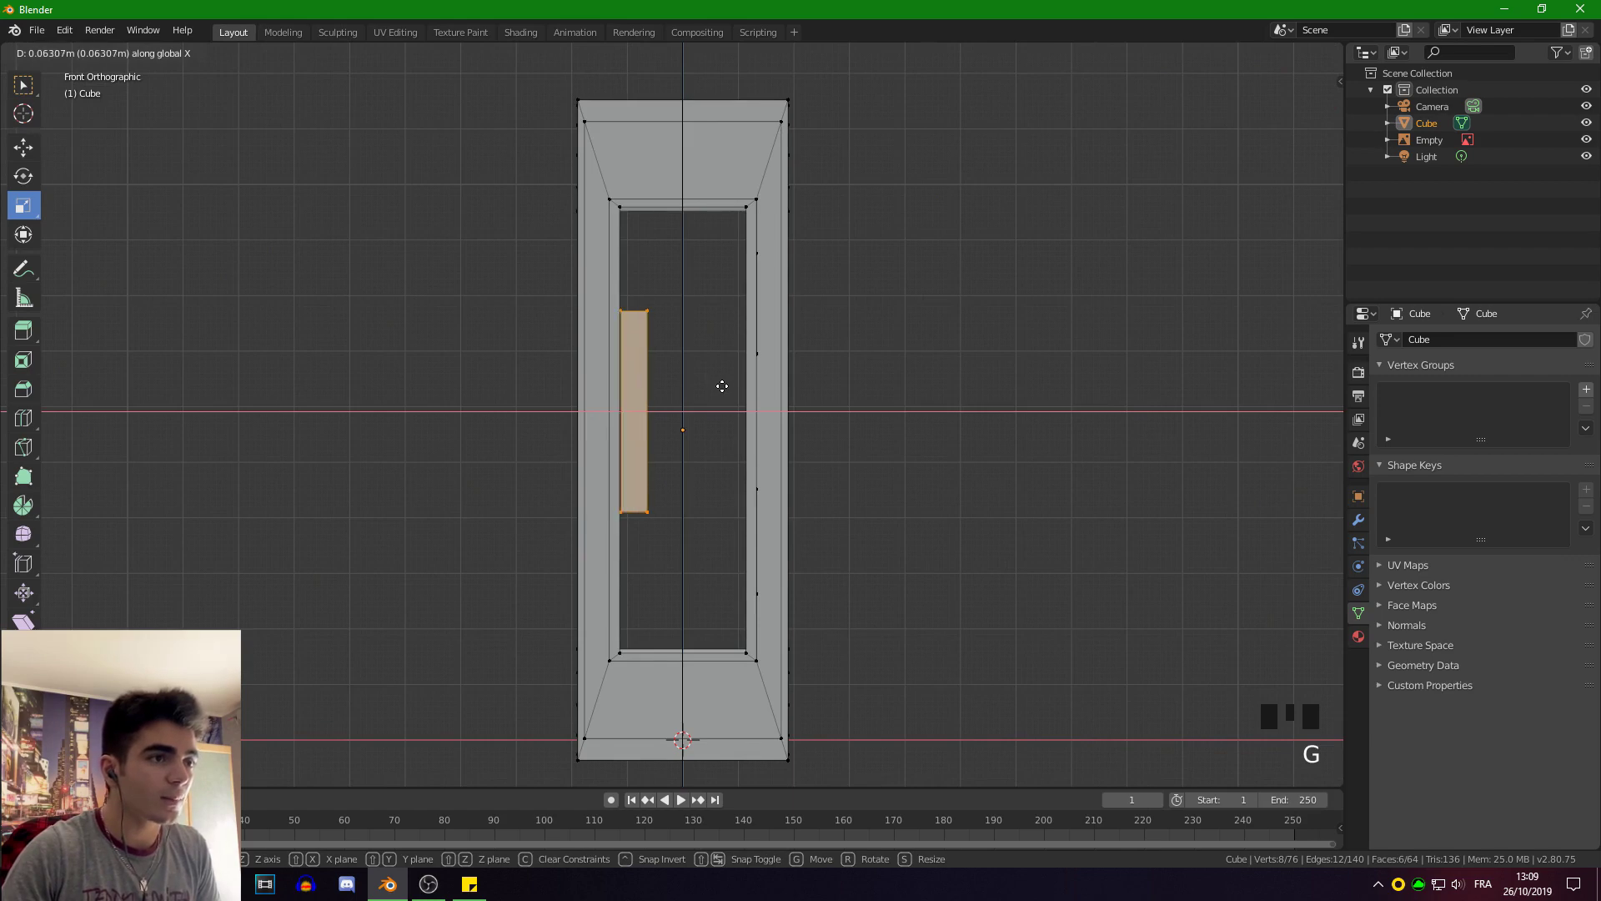
click(721, 389)
Thicken the slab along X in the front view and shift it about 0.015 m along X to sit against the wall.
middle_drag(721, 389, 669, 425)
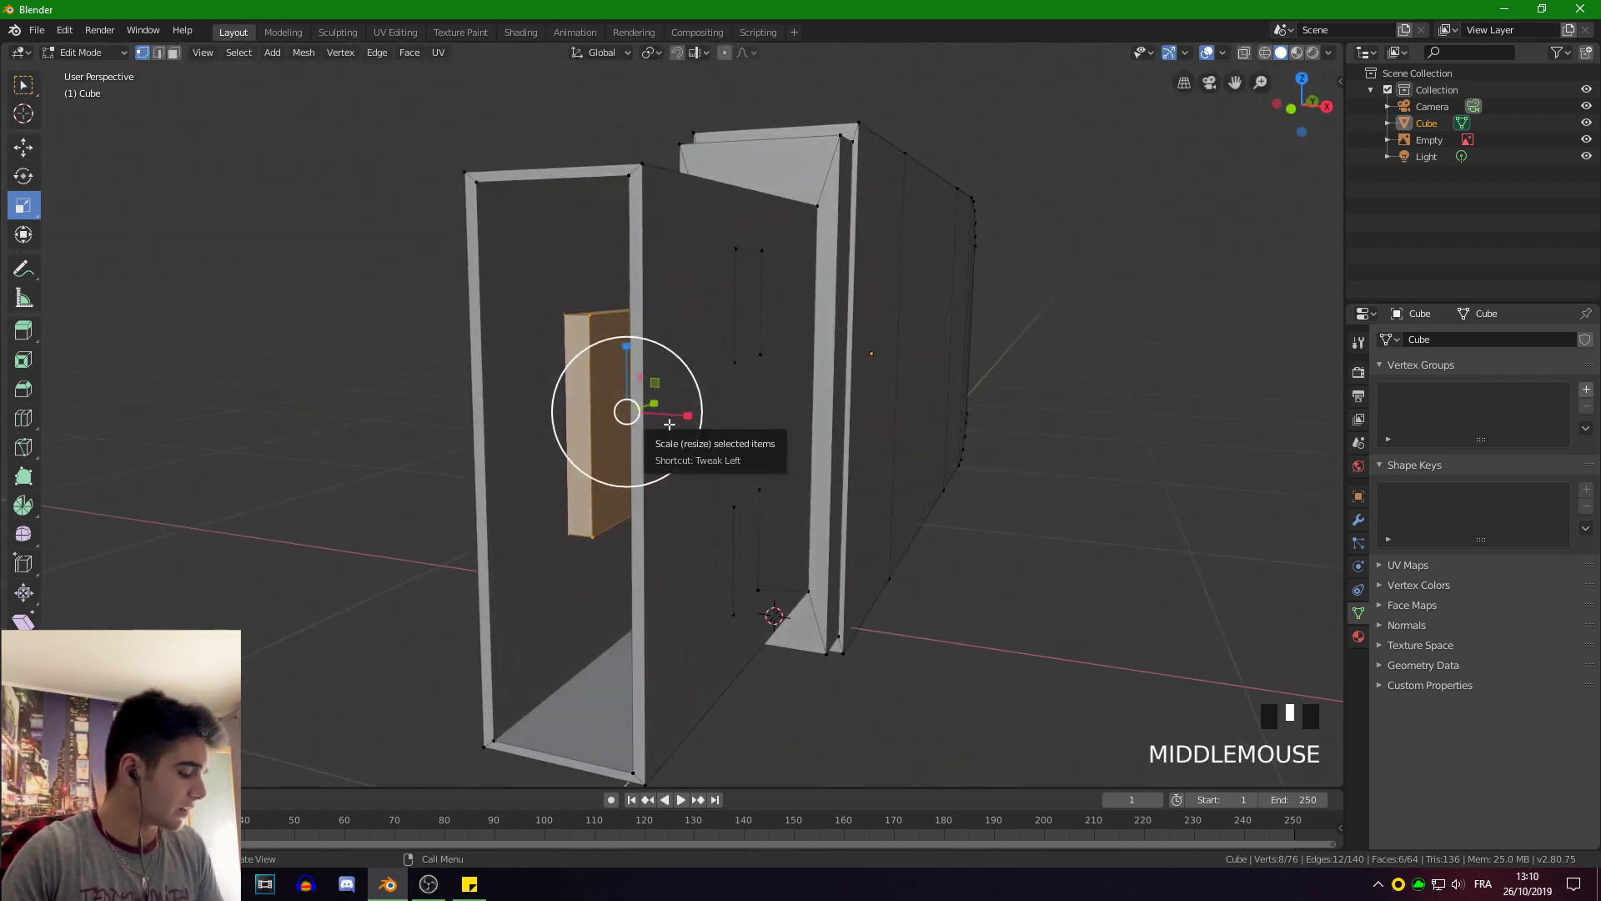
middle_drag(671, 422, 698, 421)
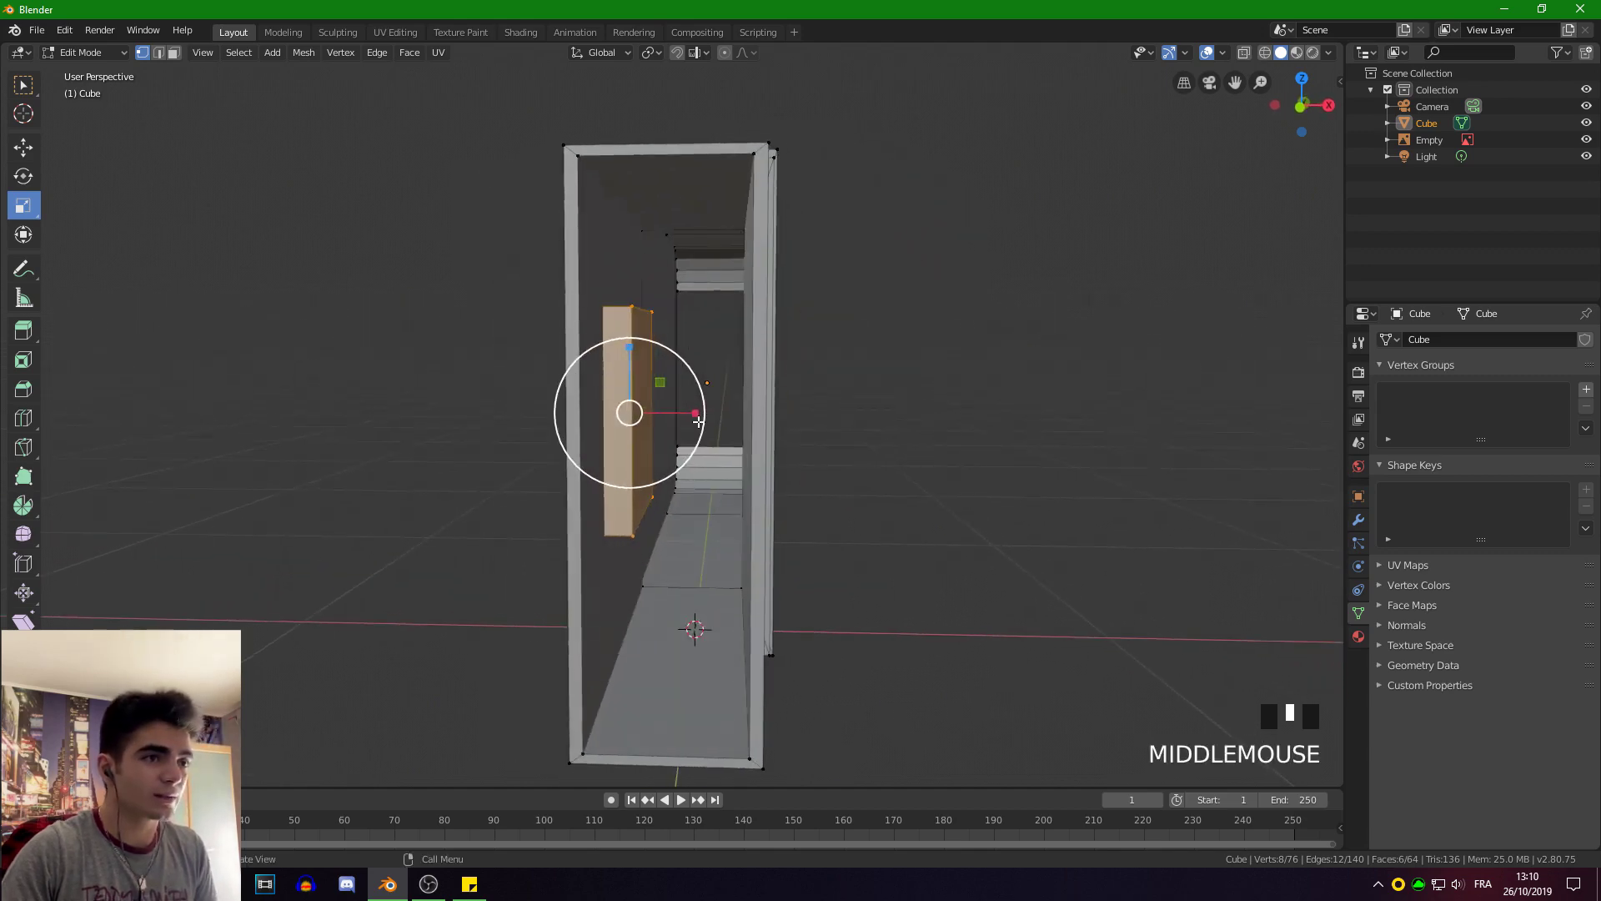
key(KP_1)
drag(697, 412, 751, 410)
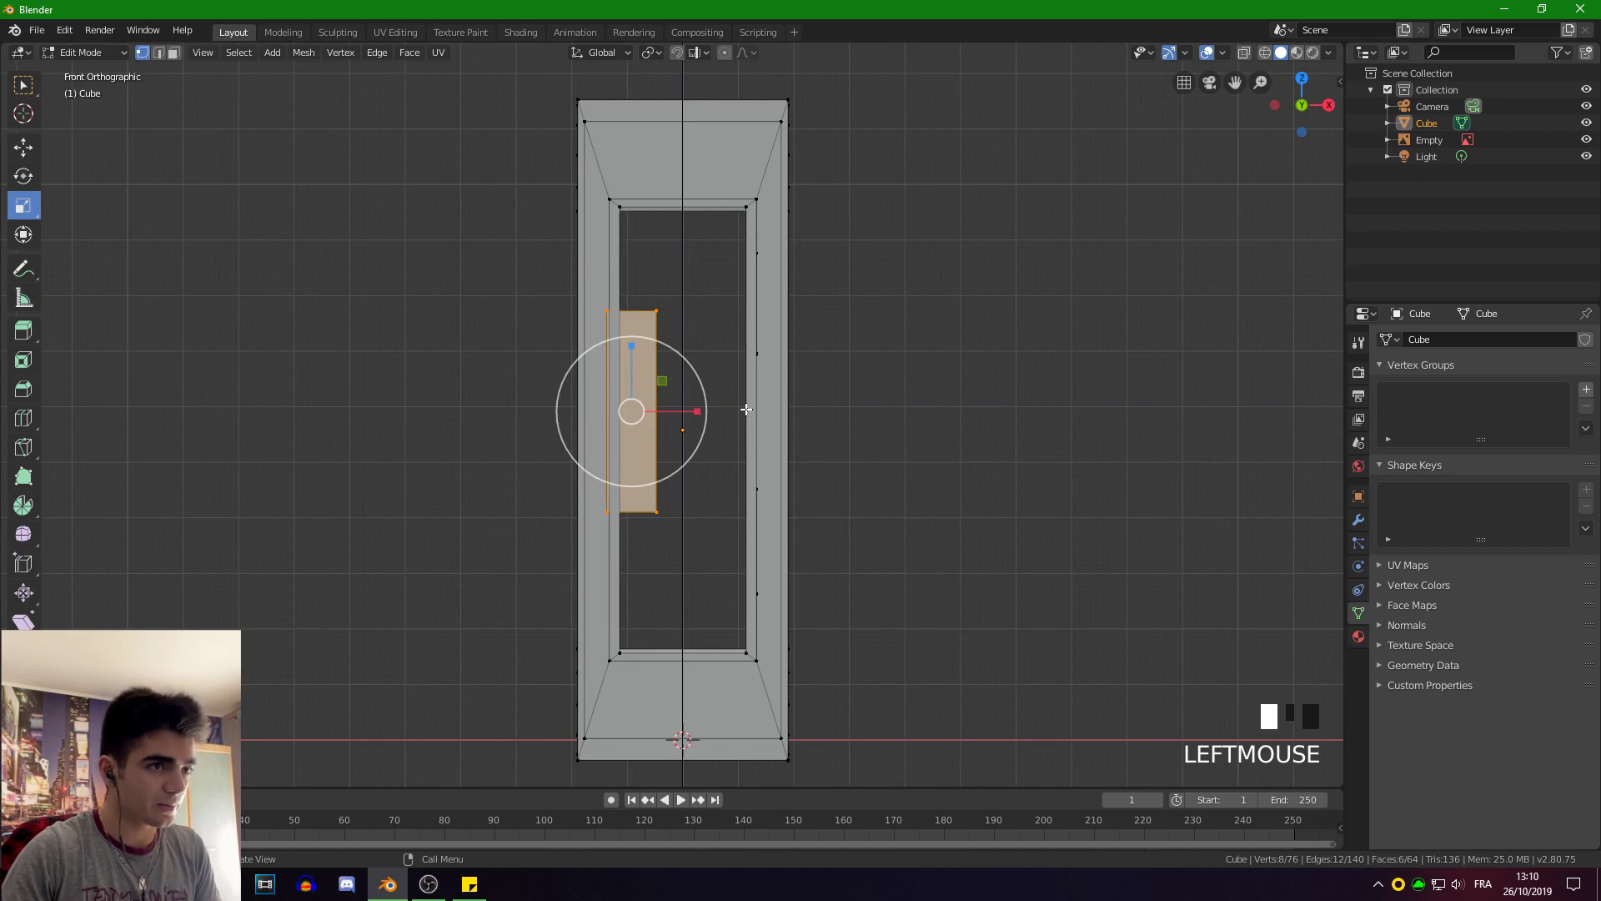
key(g)
right_click(745, 408)
drag(698, 412, 685, 414)
key(g)
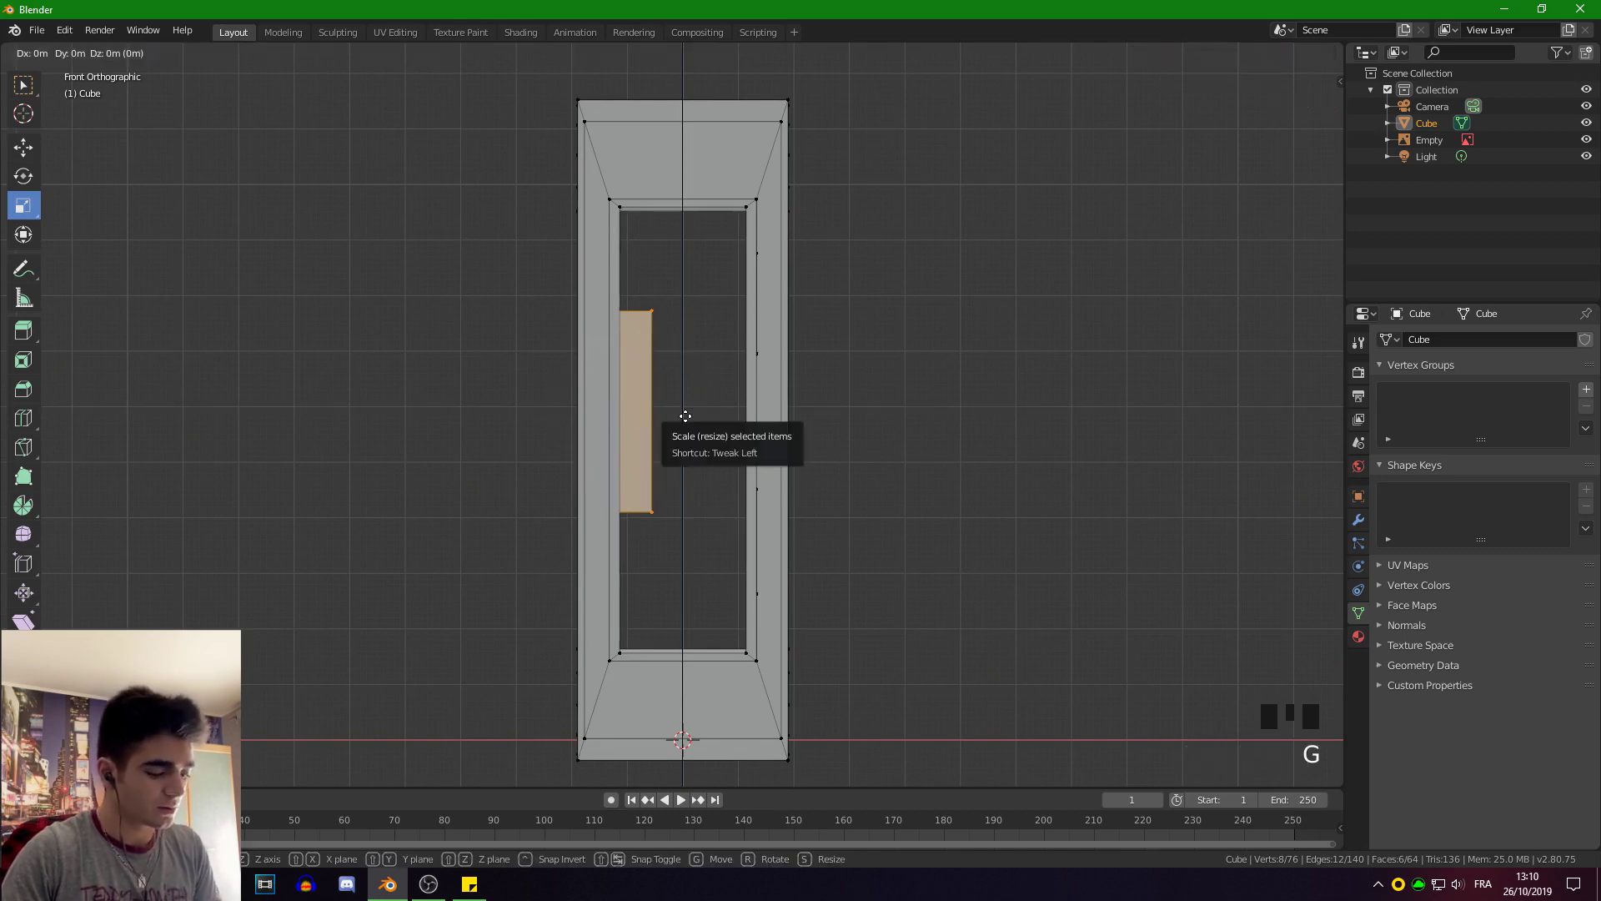
key(x)
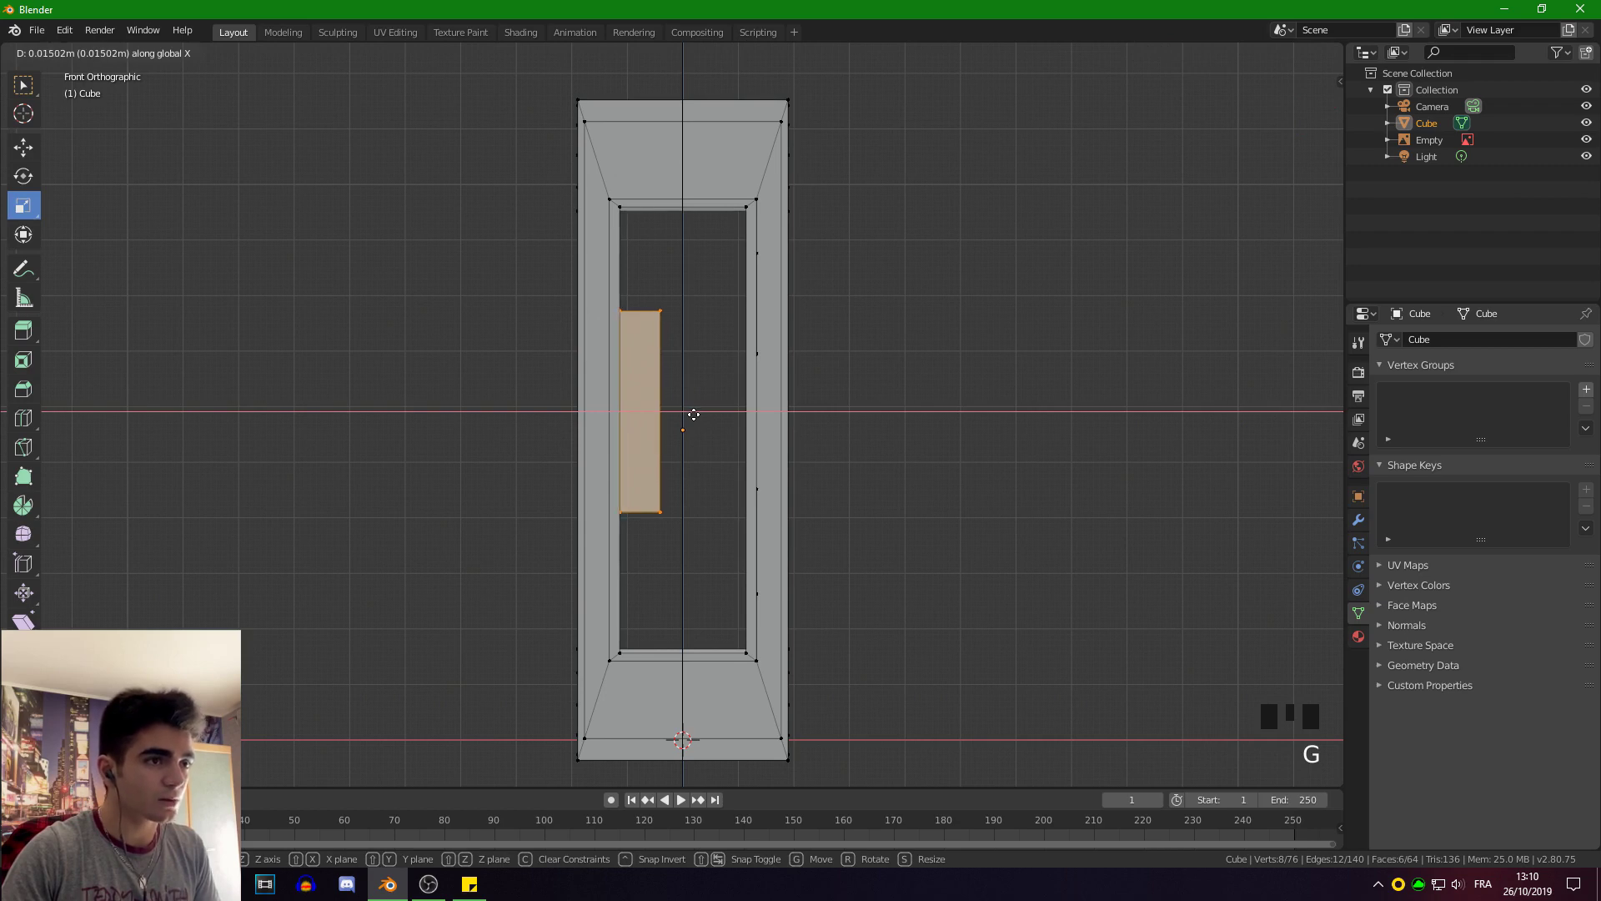
click(693, 414)
Stretch the slab along Z to the opening's full height, moving it about -0.038 m along Z to centre it.
scroll(679, 396, down, 3)
scroll(666, 375, up, 2)
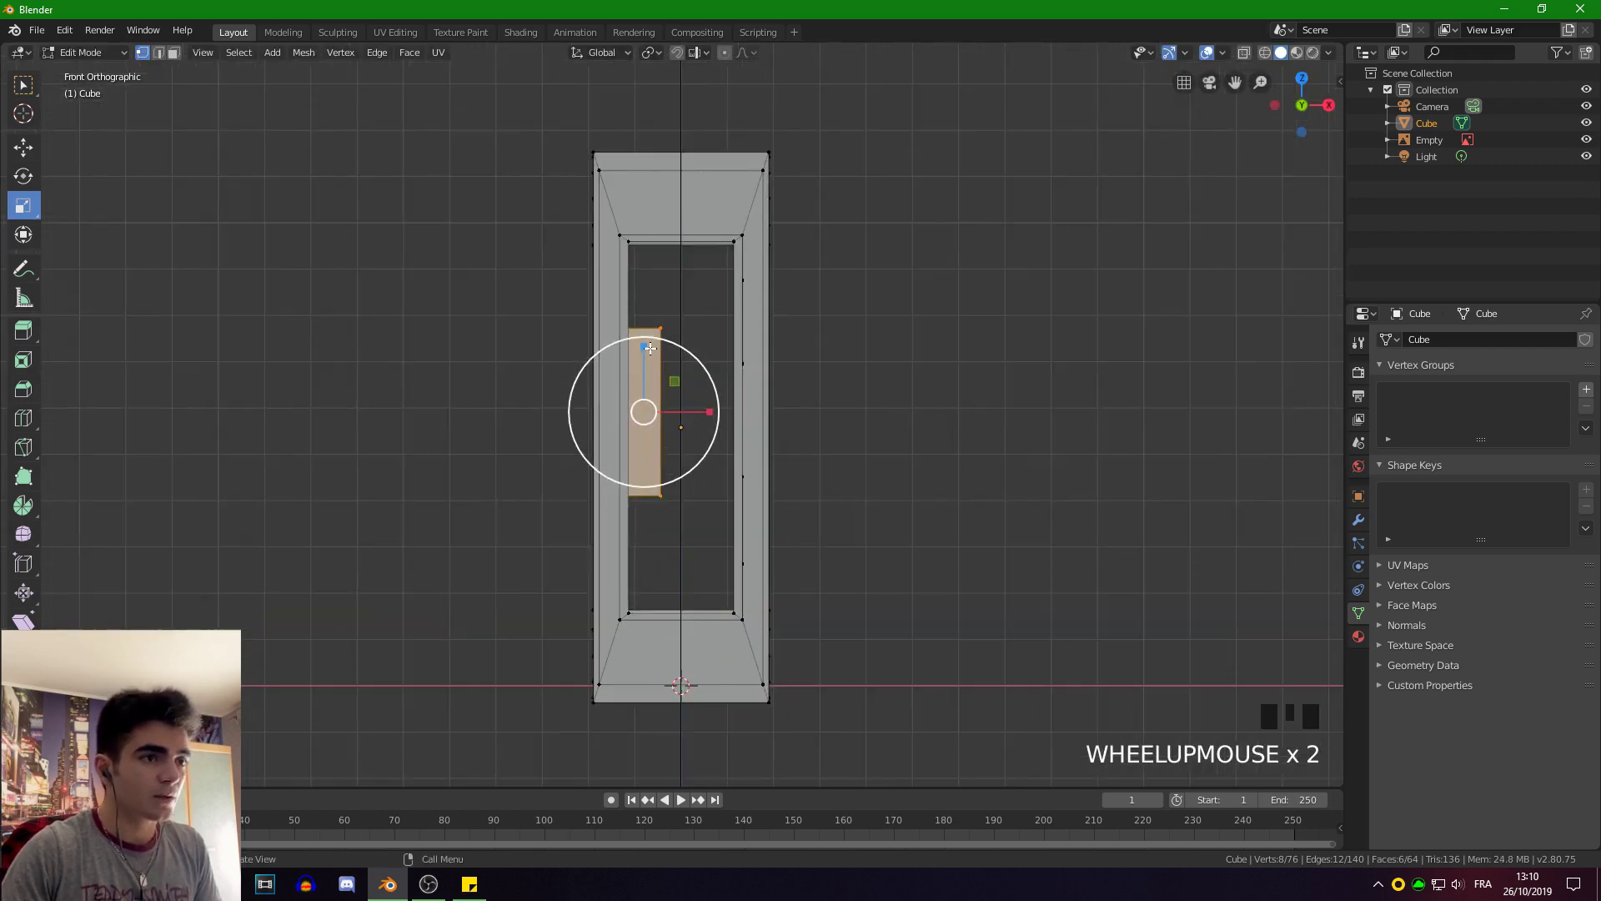
drag(644, 346, 637, 270)
key(g)
key(z)
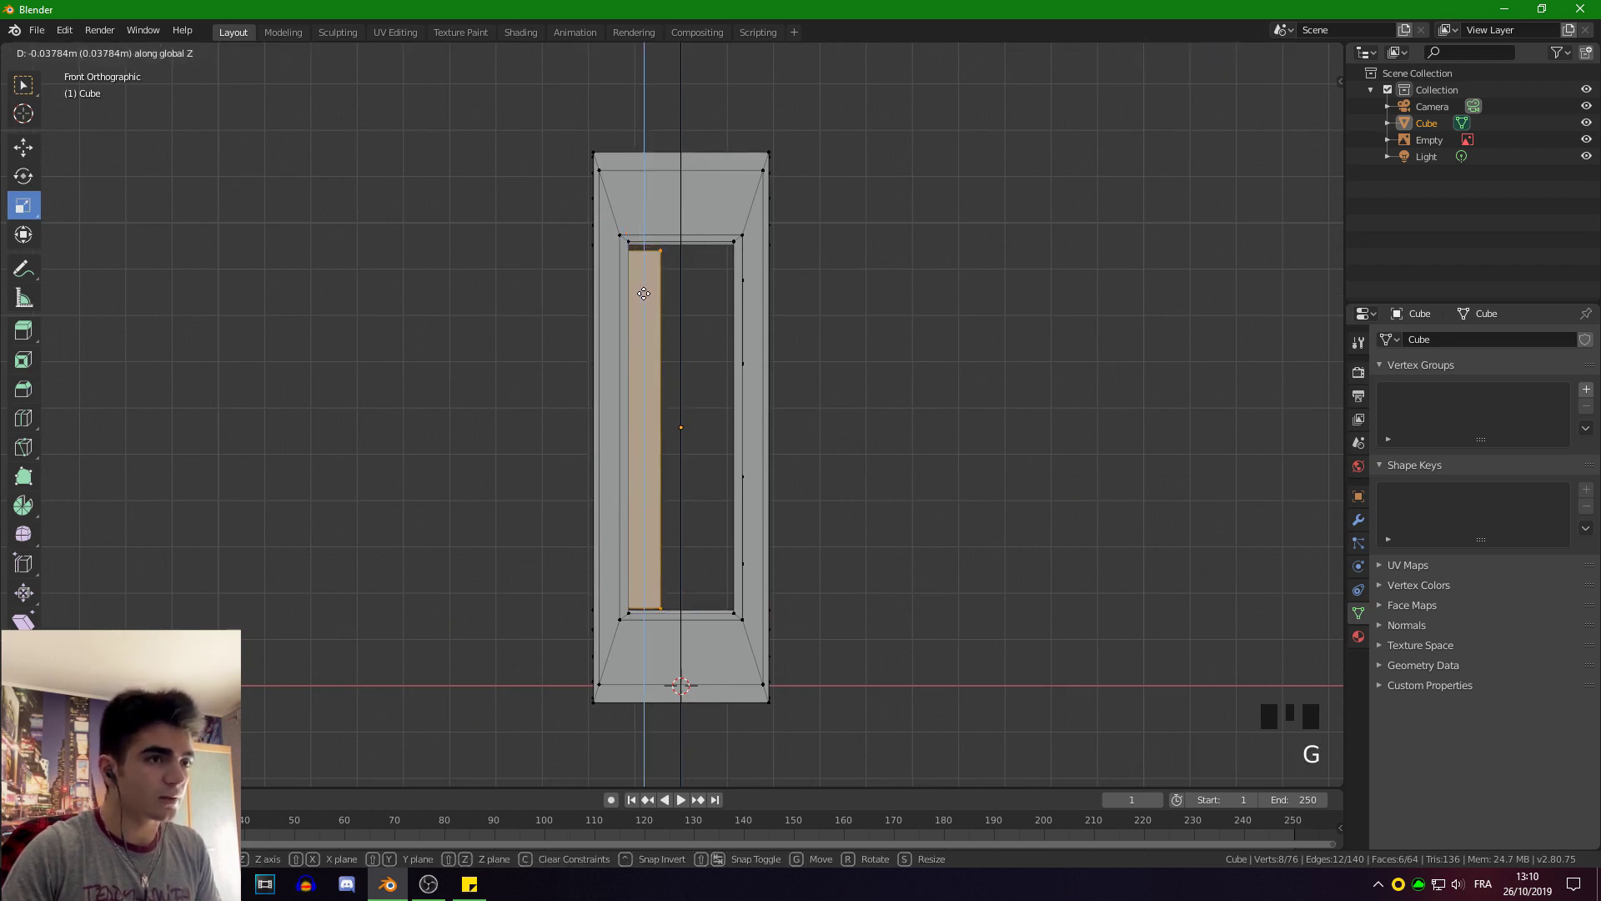
click(644, 294)
drag(643, 370, 643, 367)
In the wireframe right view, stretch the slab along Y to the connector's full length and shift it about 0.009 m along Y.
middle_drag(644, 367, 589, 375)
scroll(449, 395, down, 3)
middle_drag(448, 395, 647, 417)
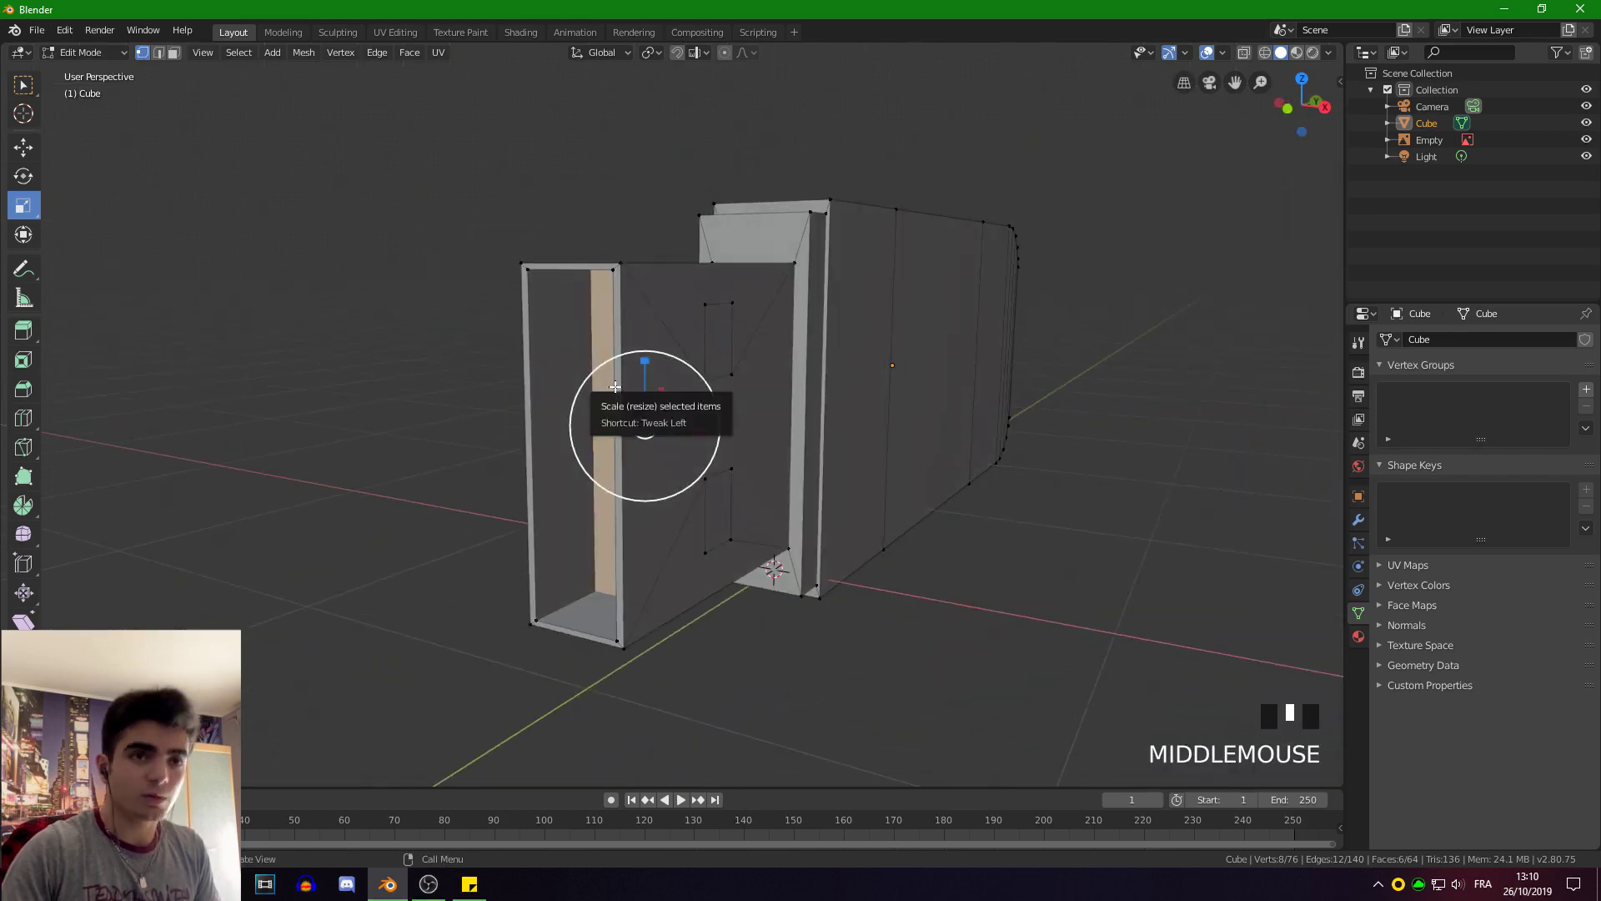
click(1324, 107)
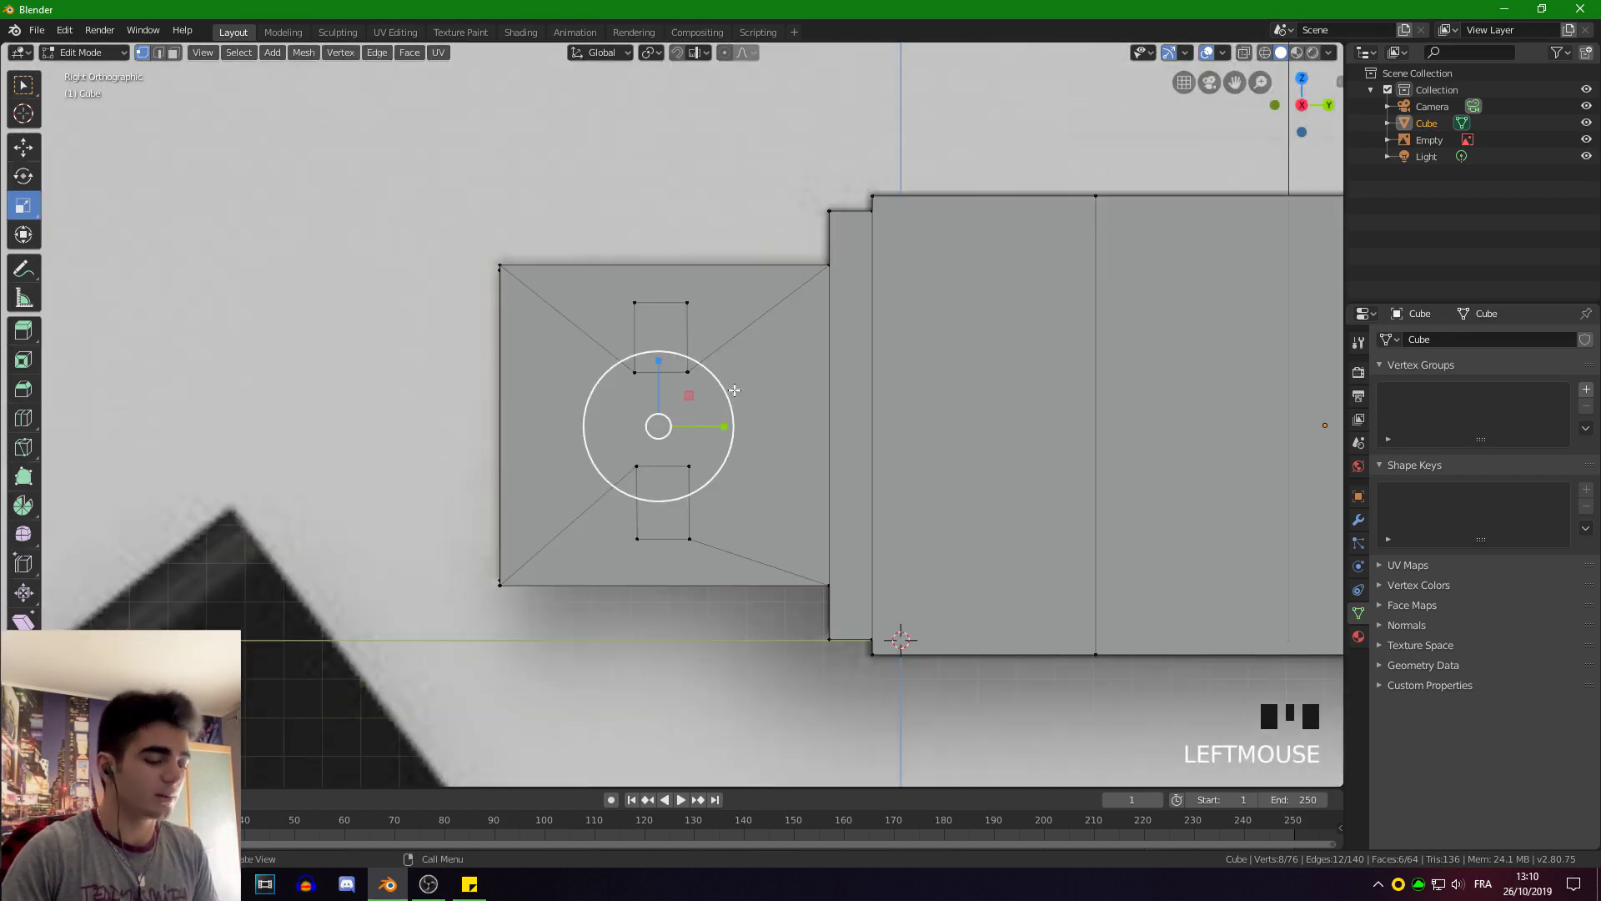
key(z)
click(565, 402)
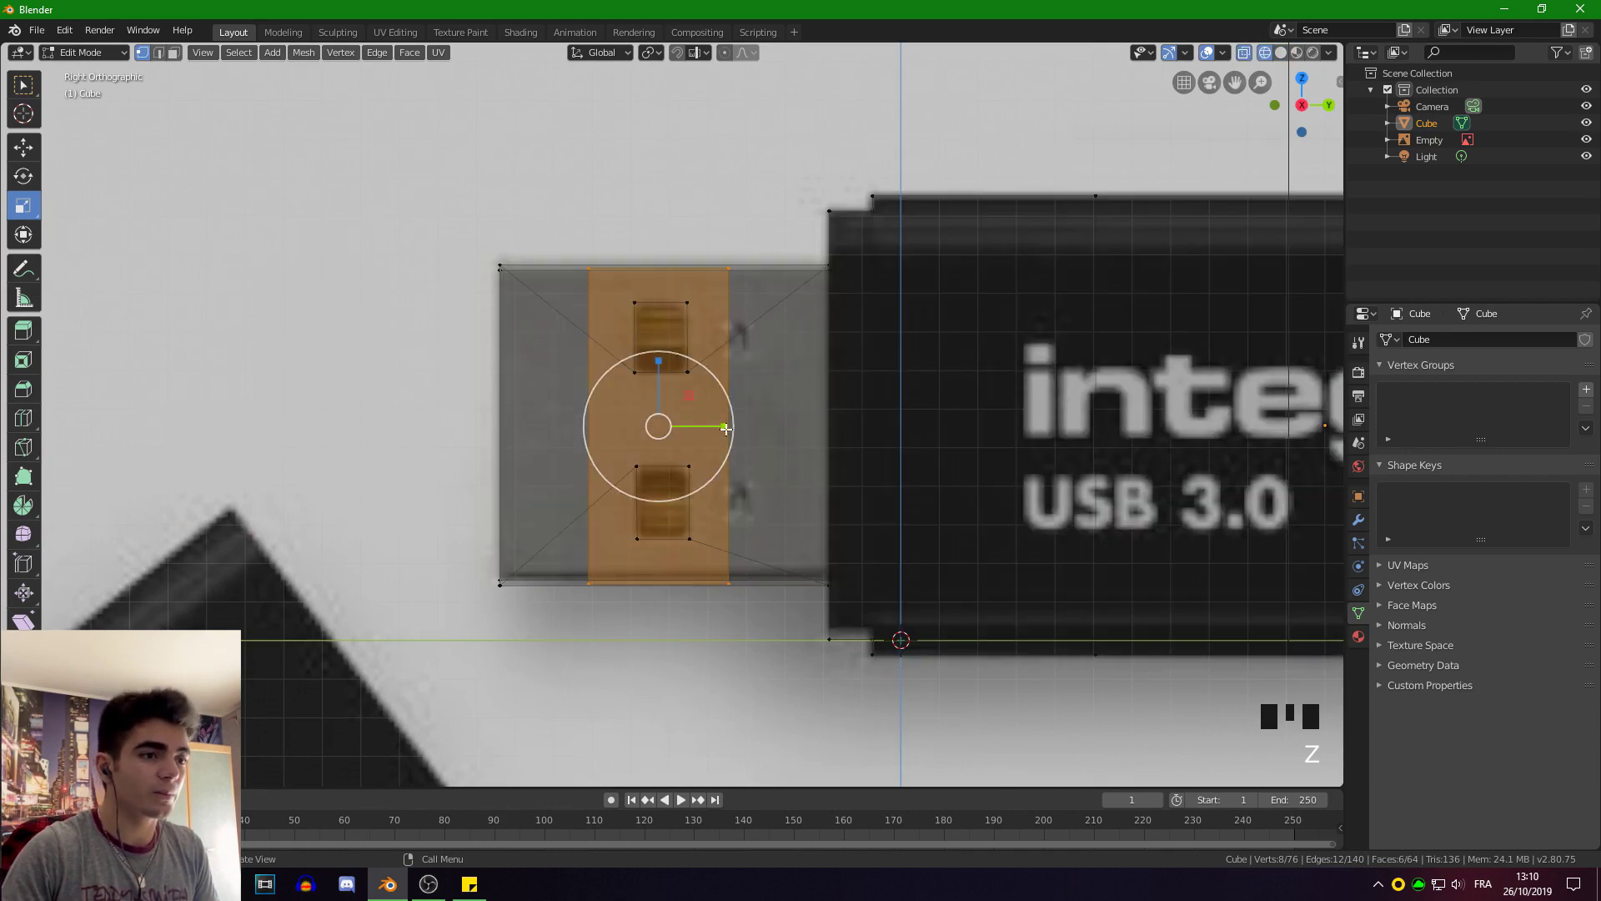
drag(726, 427, 824, 421)
key(g)
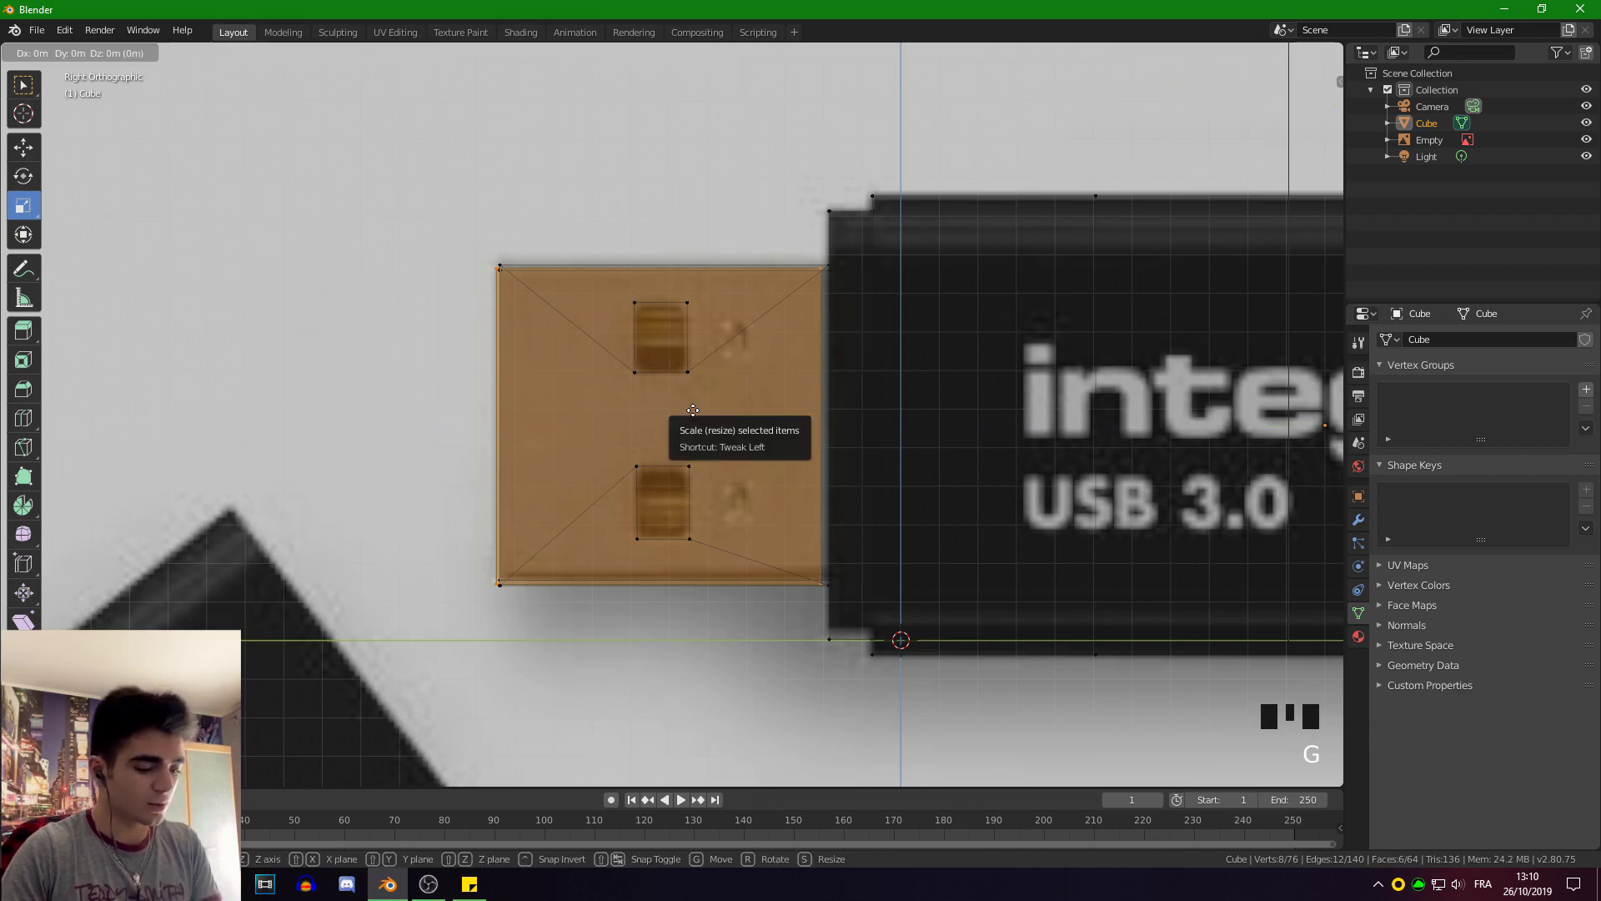
key(y)
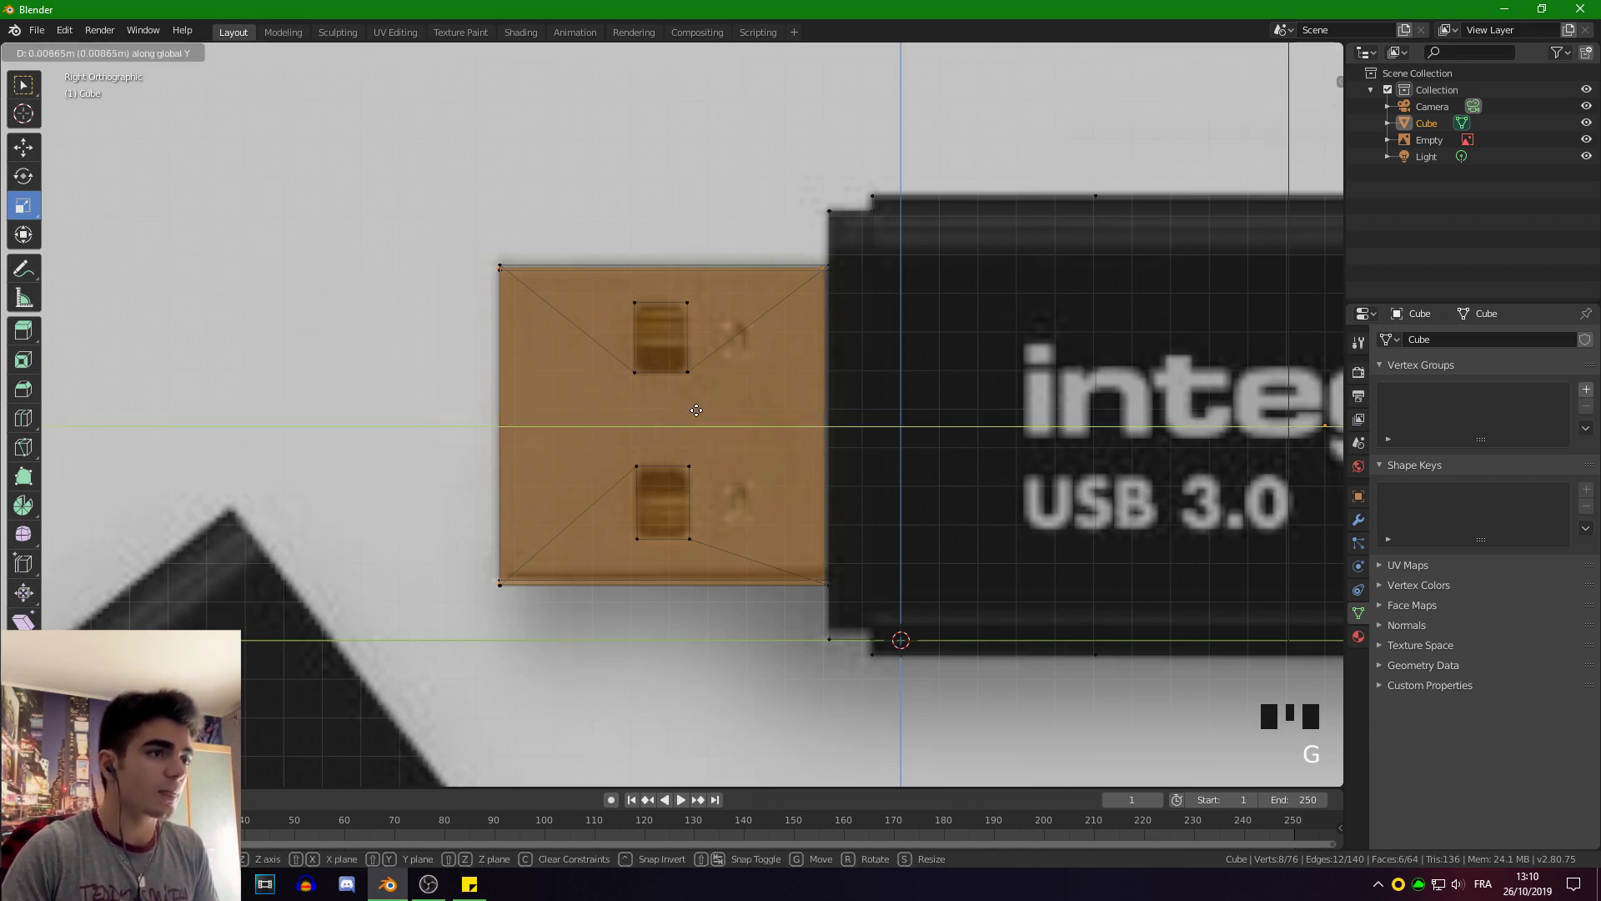
click(696, 410)
Return the viewport to solid shading and leave Edit Mode for Object Mode.
middle_drag(697, 410, 646, 426)
key(z)
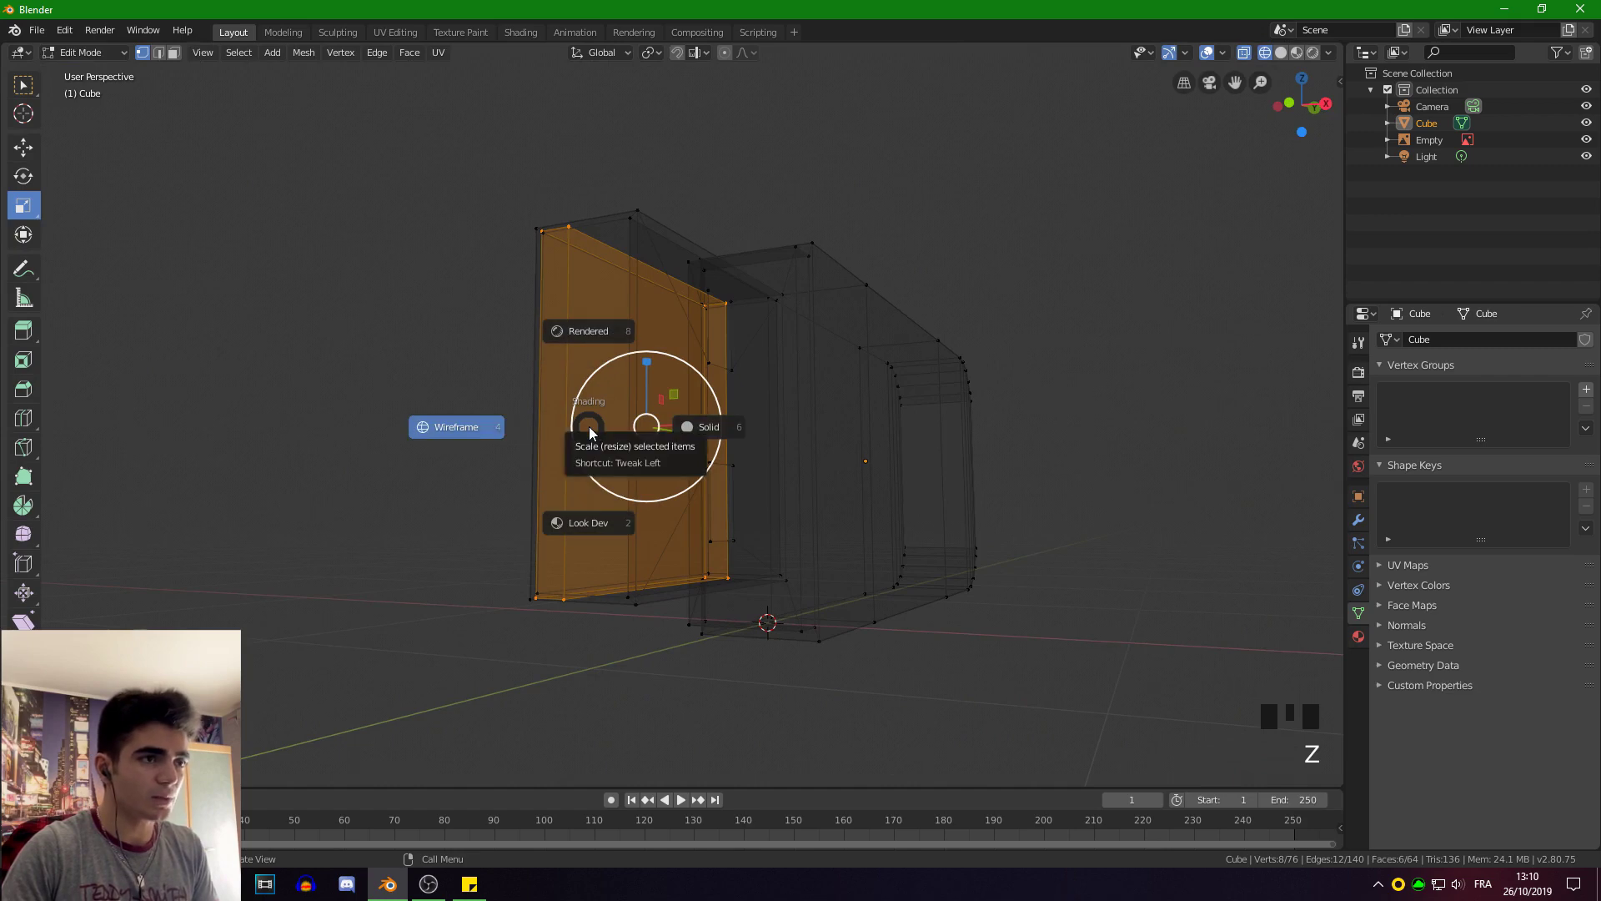
click(689, 424)
mouse_move(407, 389)
middle_down()
mouse_move(557, 449)
mouse_move(512, 447)
mouse_move(758, 495)
mouse_move(486, 454)
mouse_move(572, 526)
mouse_move(692, 502)
middle_up()
key(Tab)
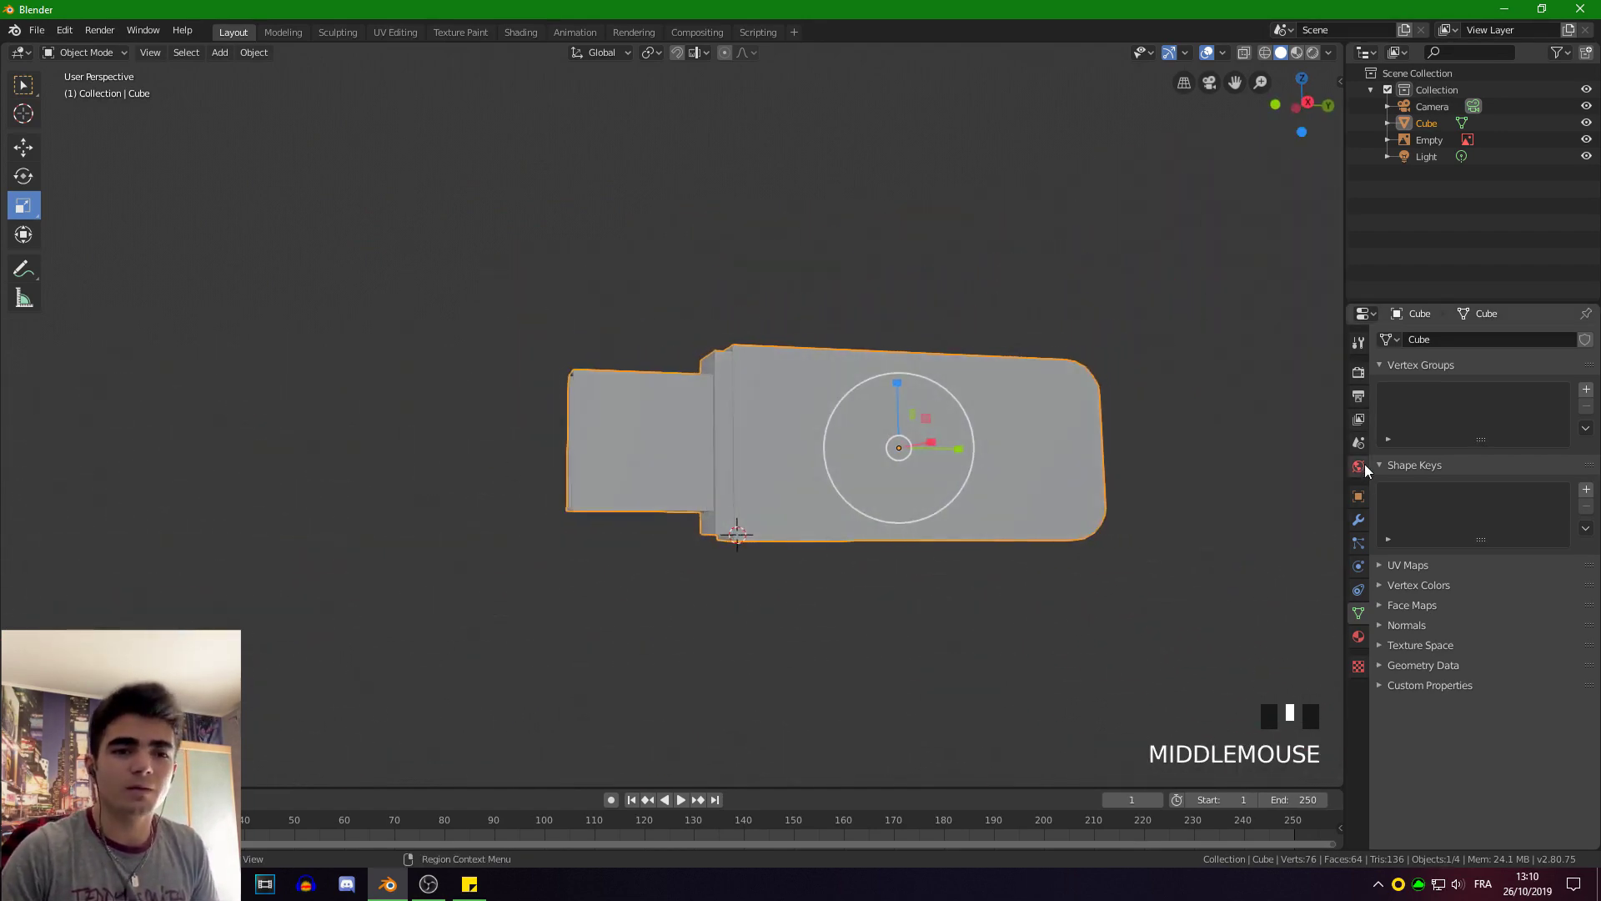
click(1358, 636)
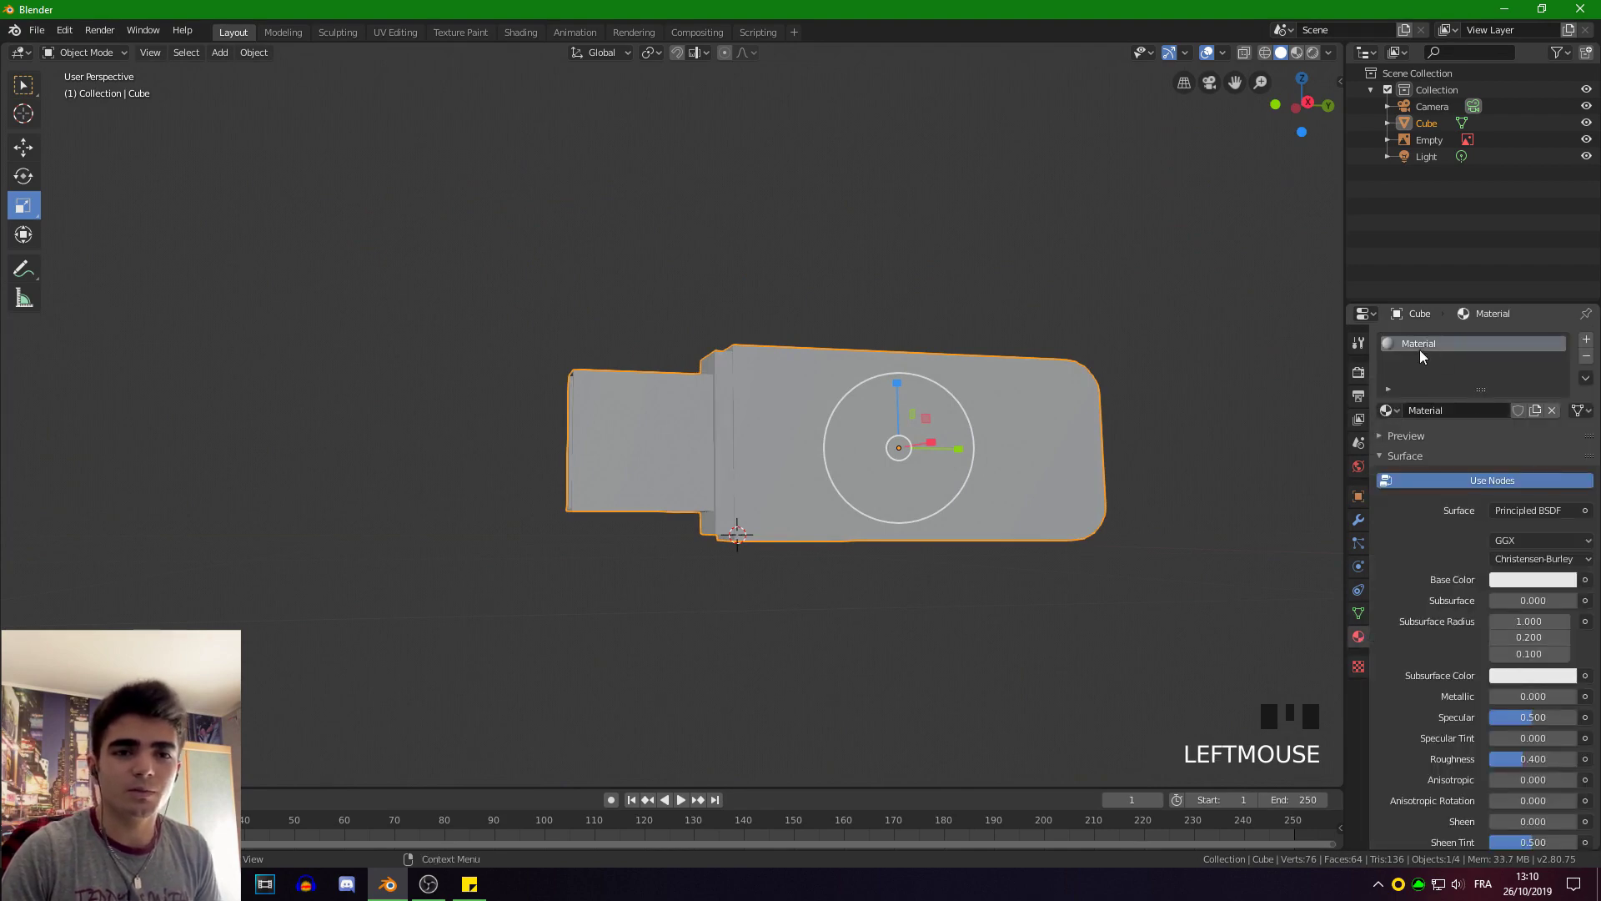
click(1497, 482)
click(1480, 479)
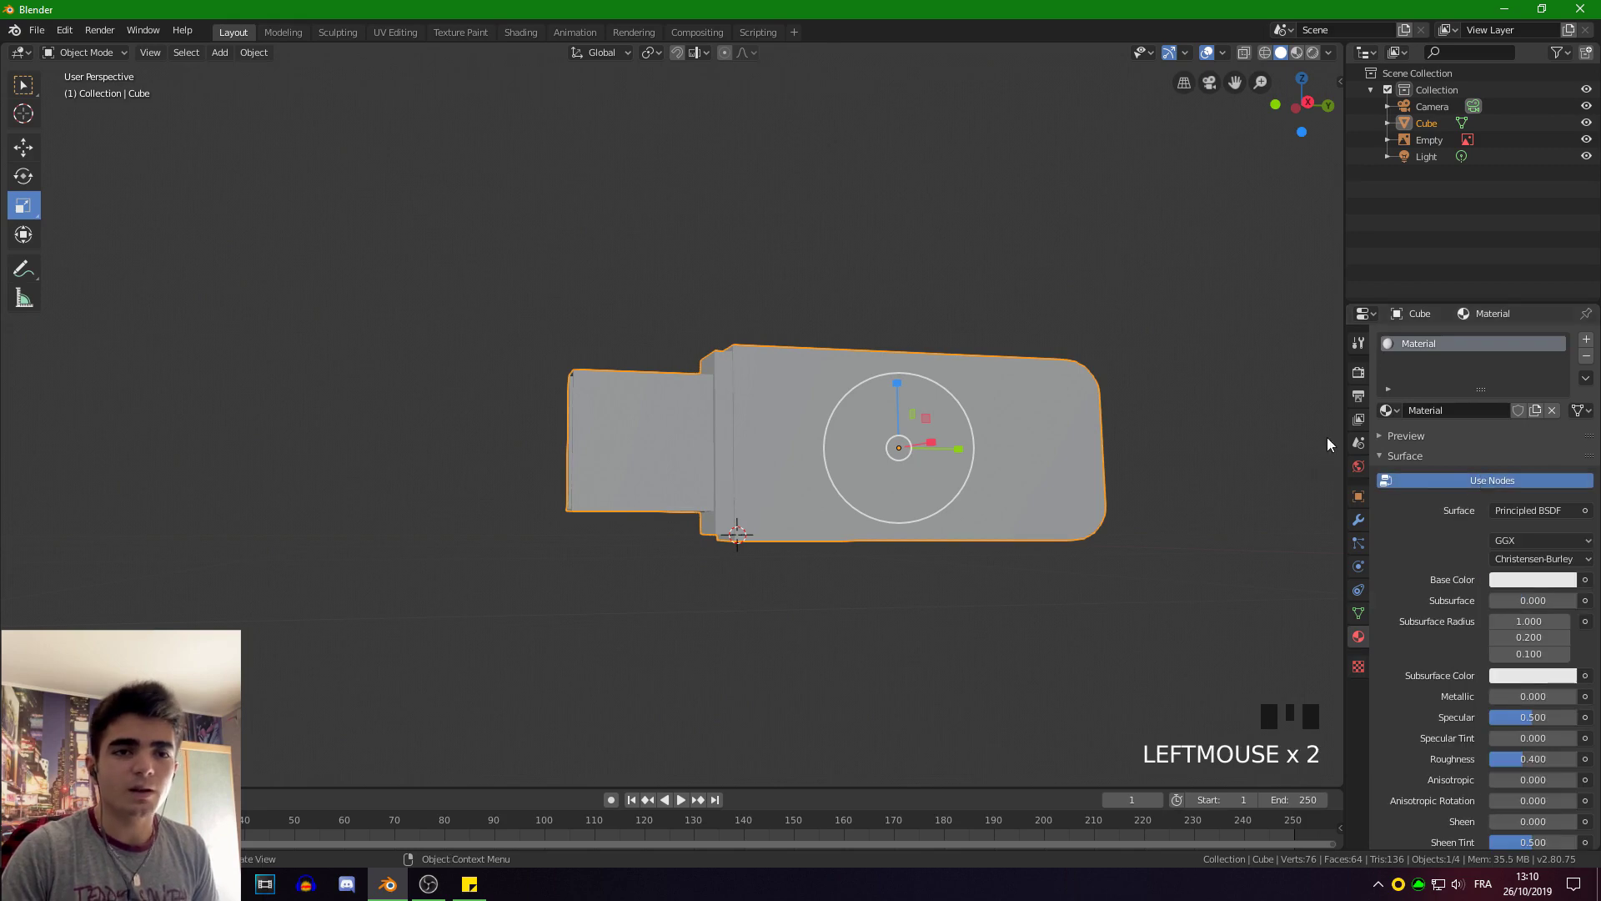
Set the render engine to Cycles with GPU Compute as its device, and reopen the drive's material settings.
click(1358, 374)
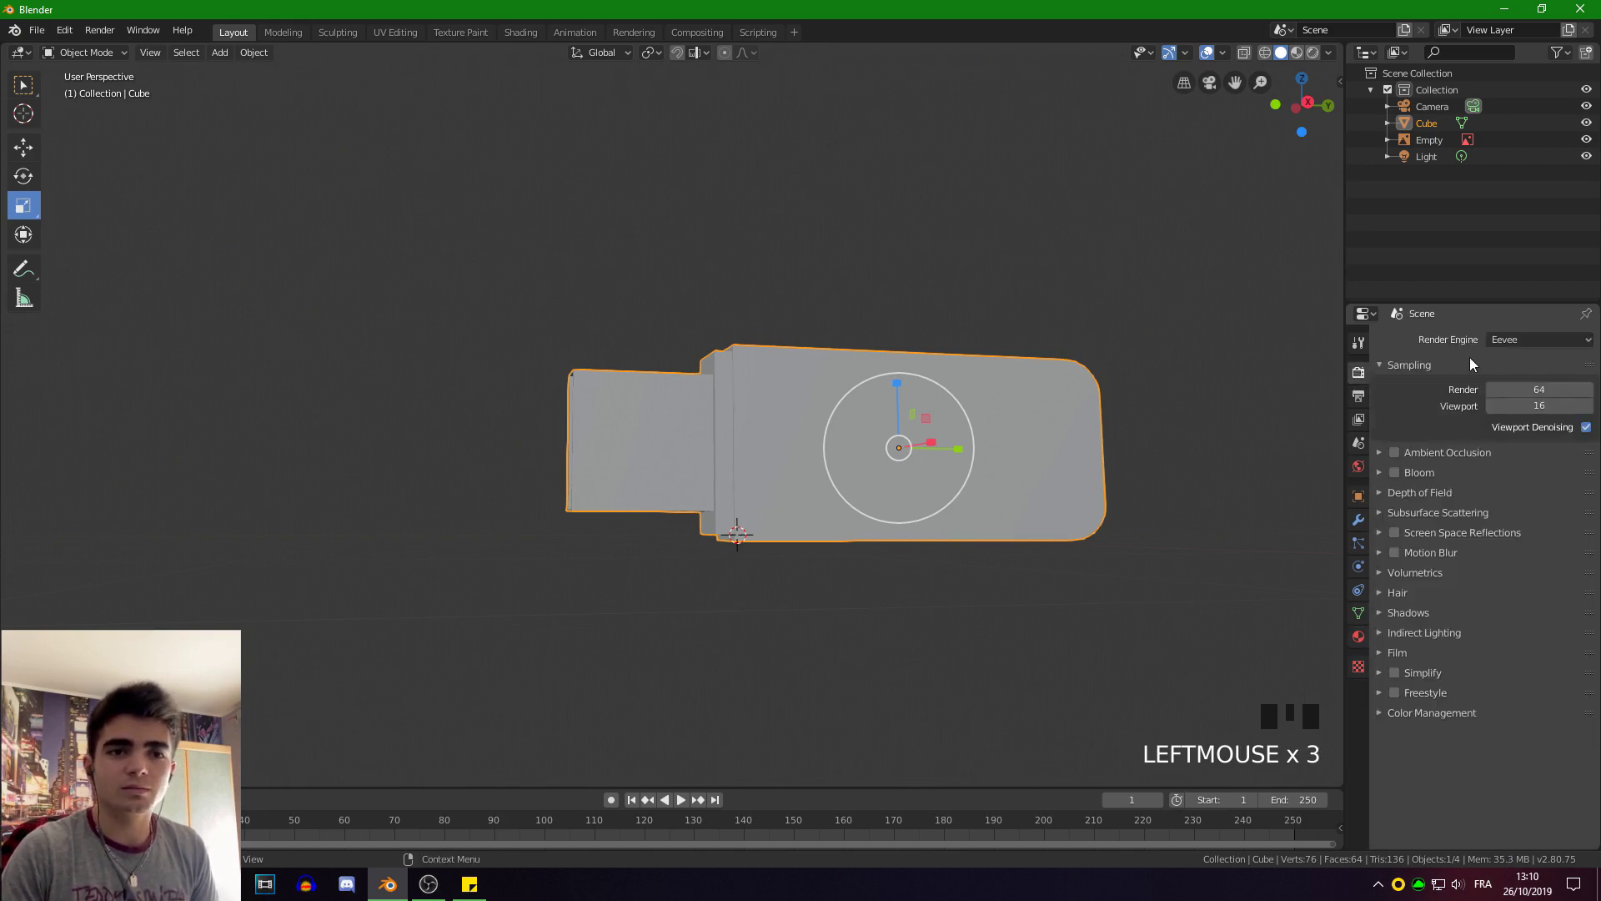
click(1521, 342)
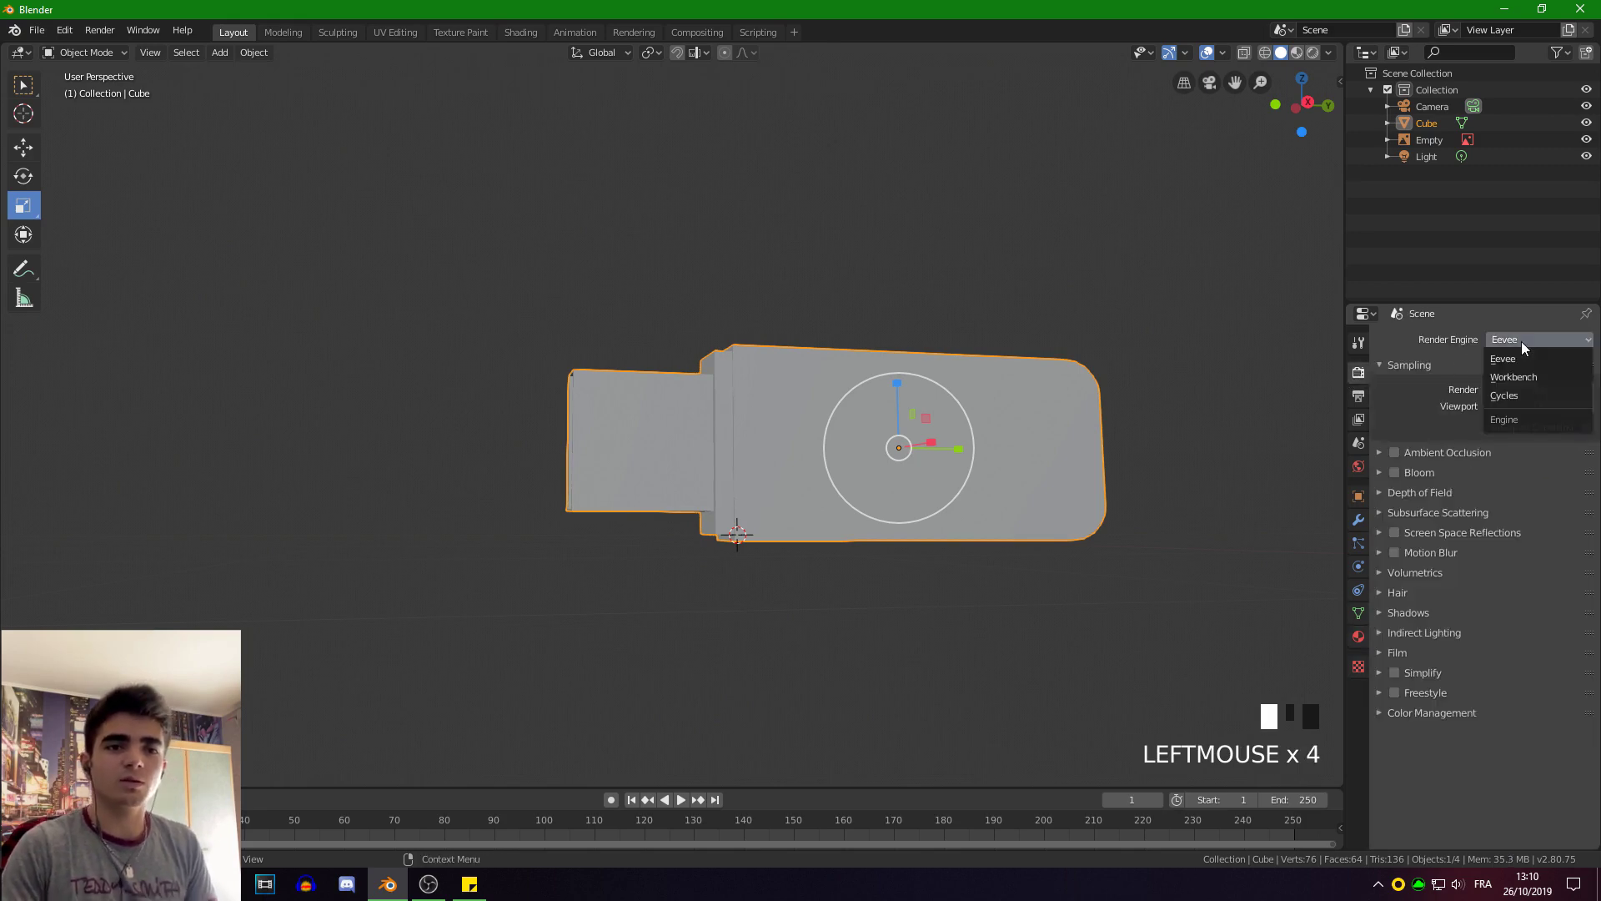
click(1504, 394)
drag(1516, 381, 1511, 418)
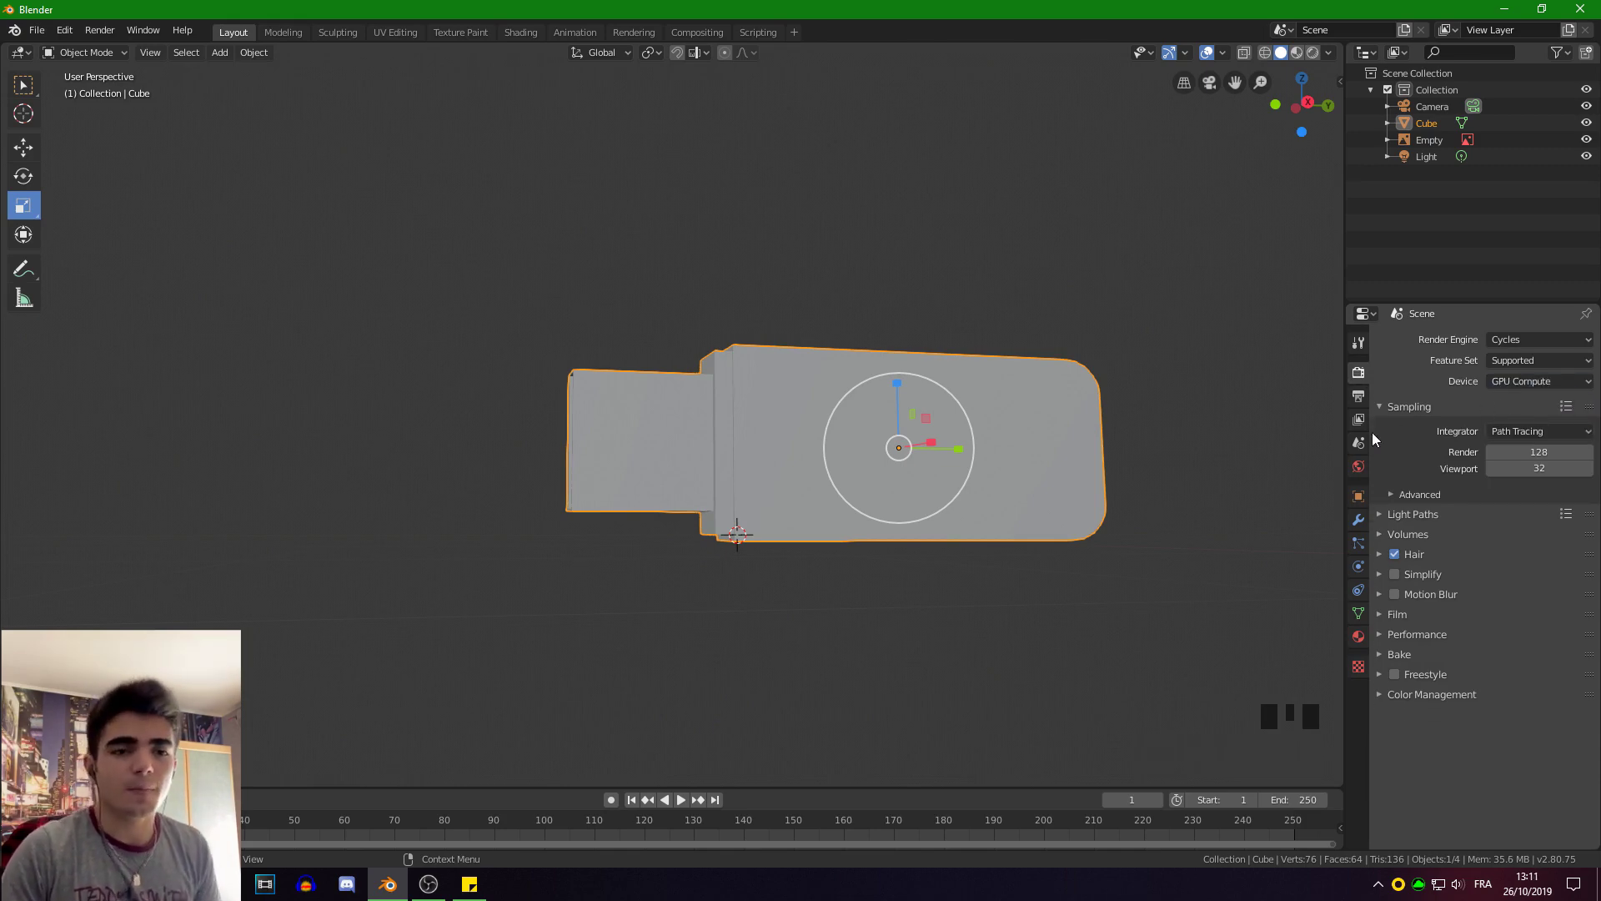
click(1359, 637)
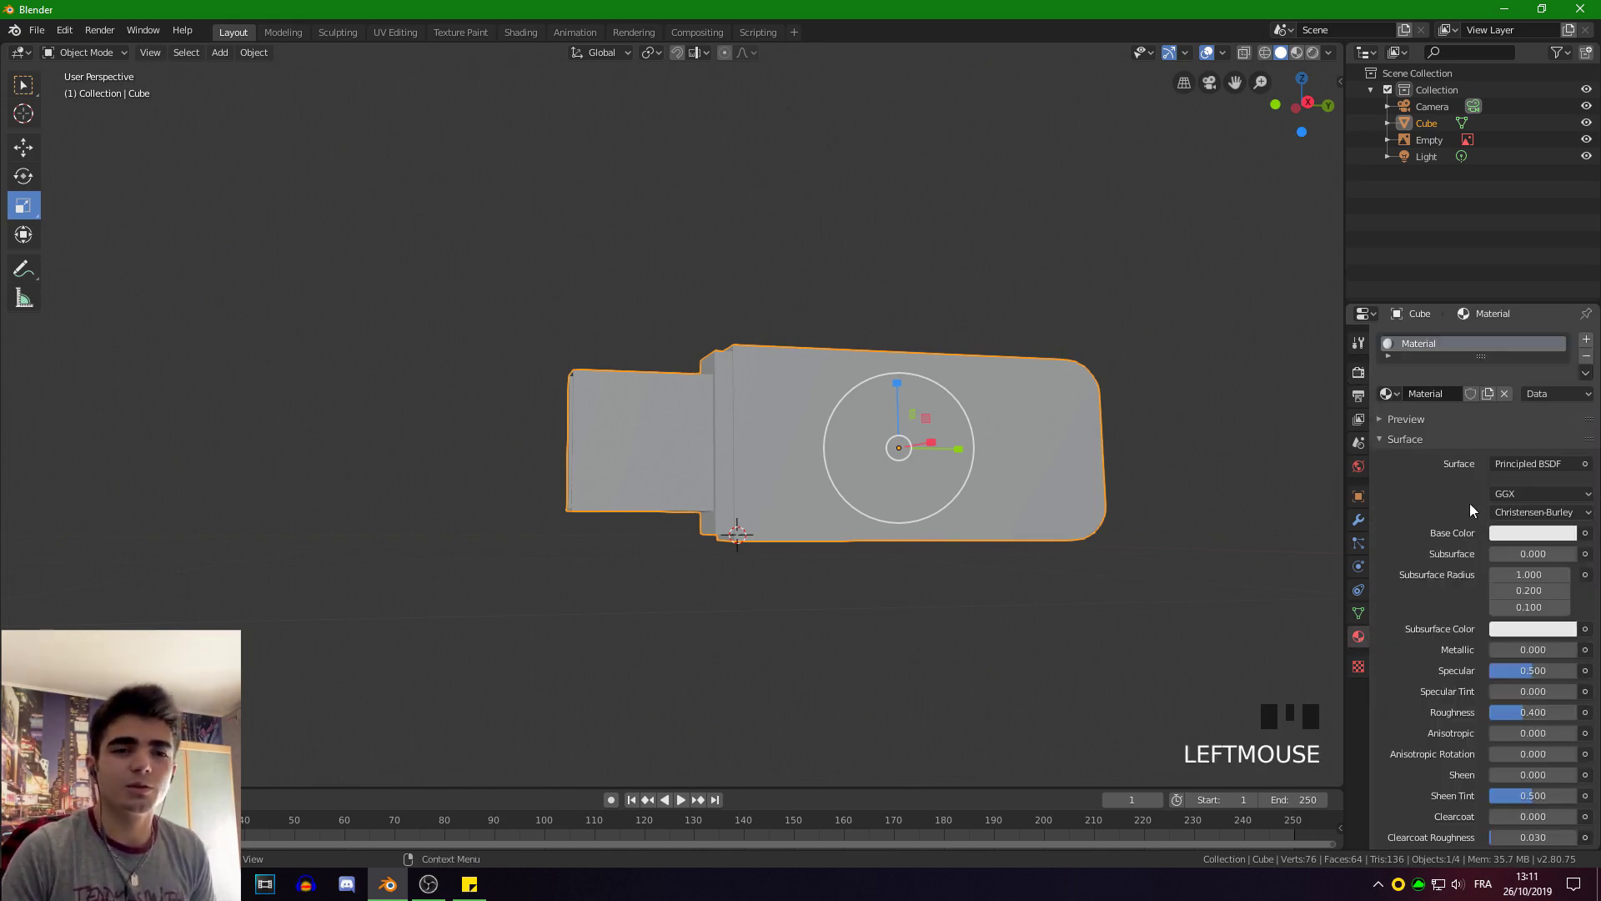
Rename the drive's material as usb.
double_click(1420, 394)
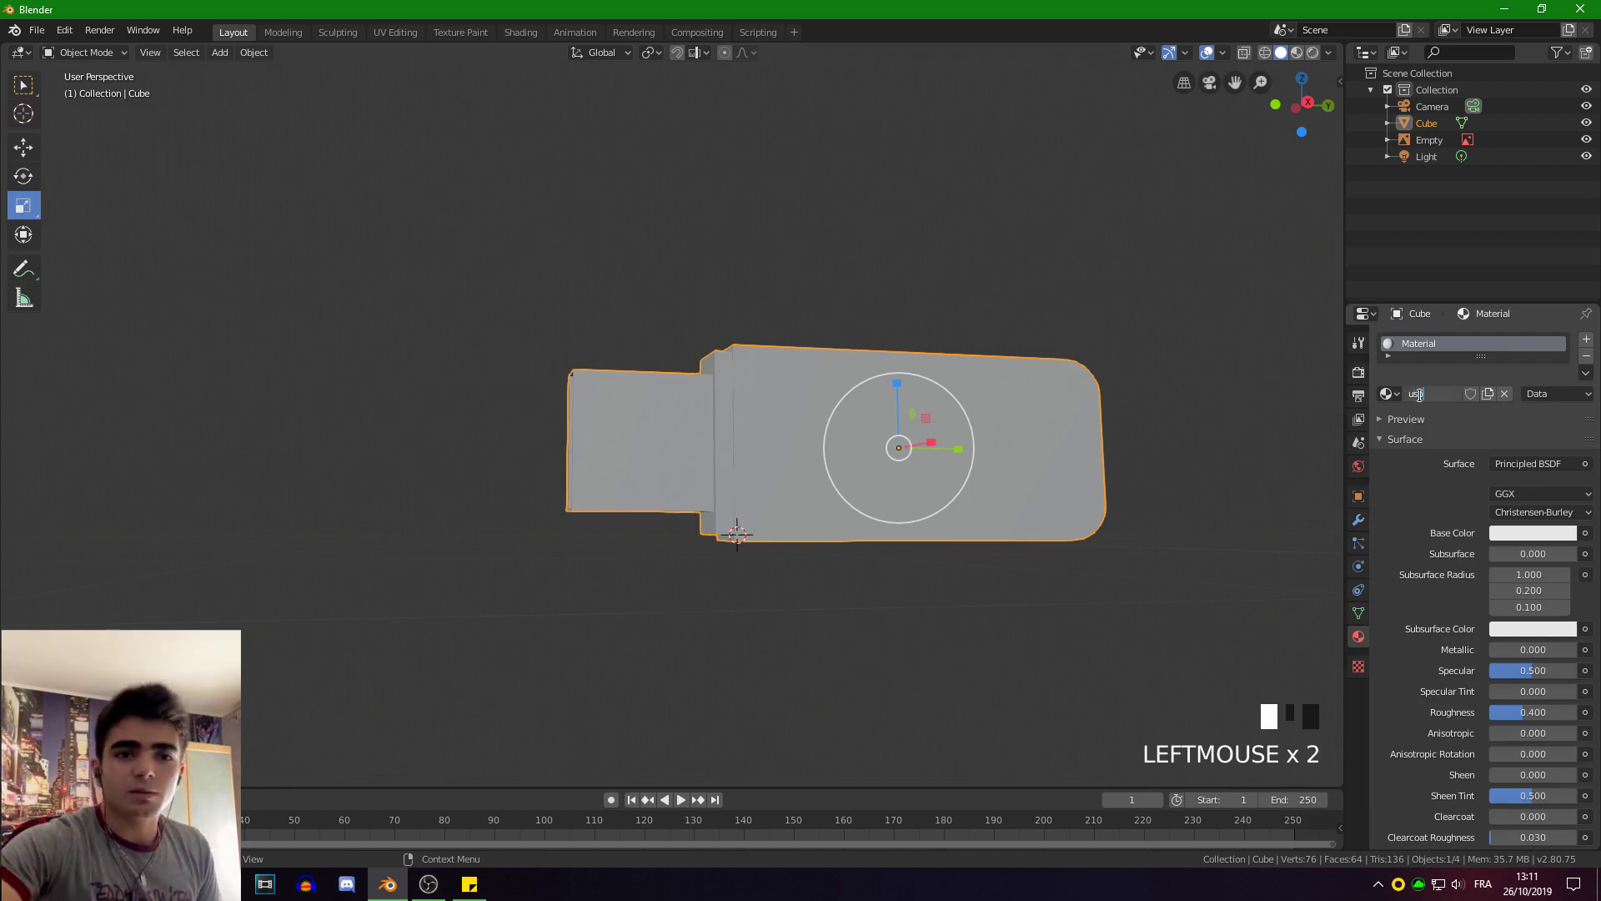
text(usb)
key(Return)
middle_drag(1048, 355, 1168, 378)
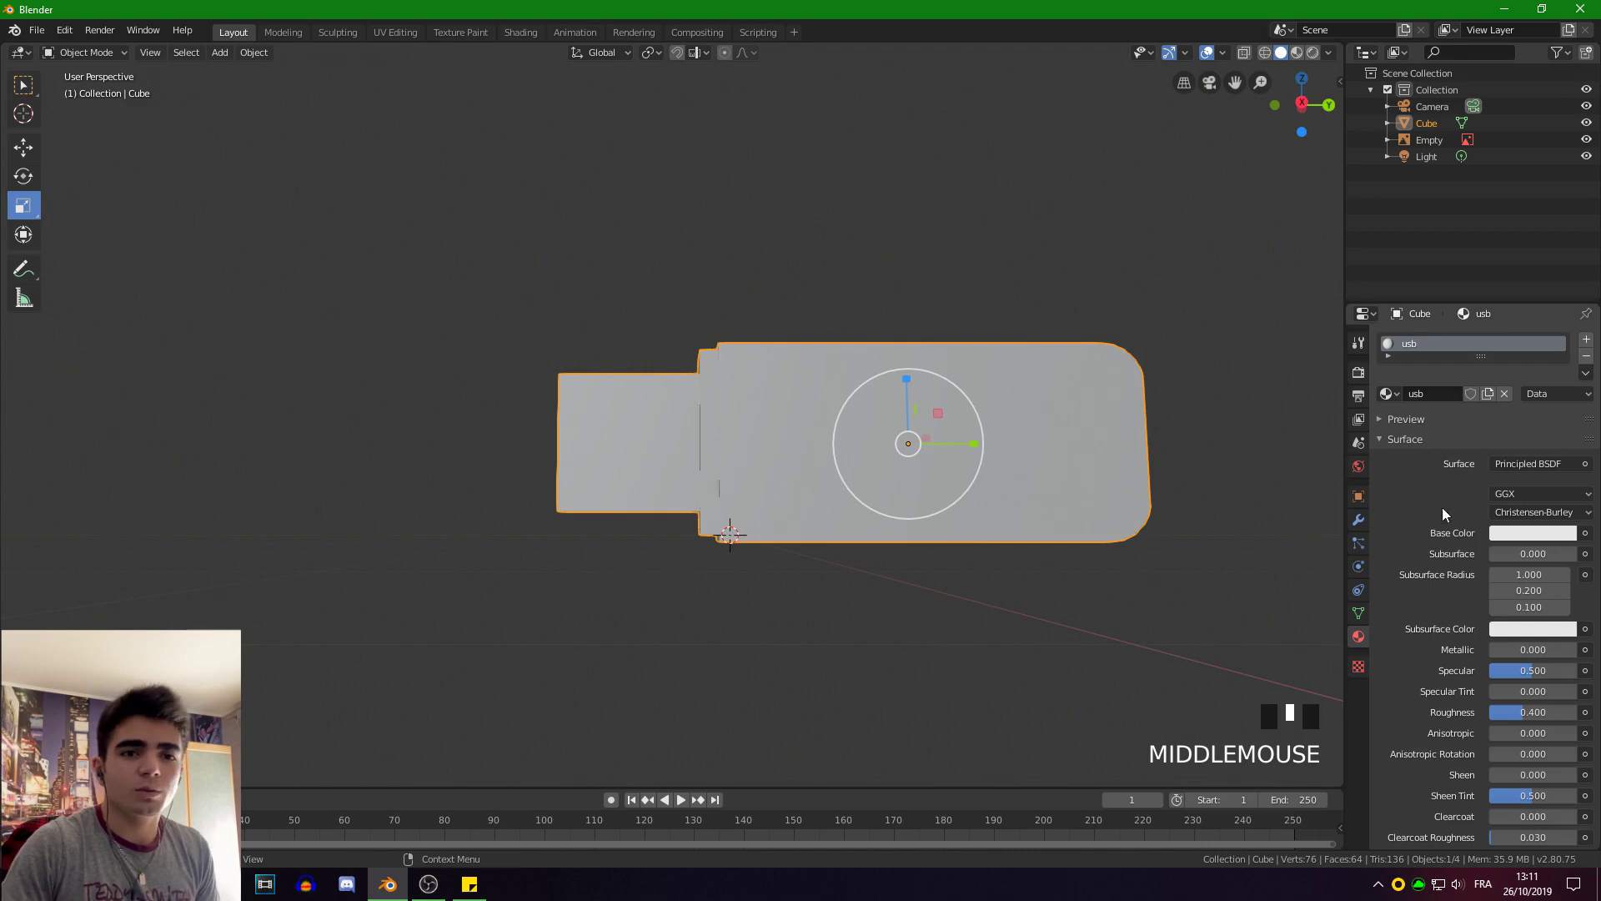
Give the usb material a Diffuse BSDF surface with a near-black colour of value 0.107, and show the viewport in material preview shading.
click(1535, 463)
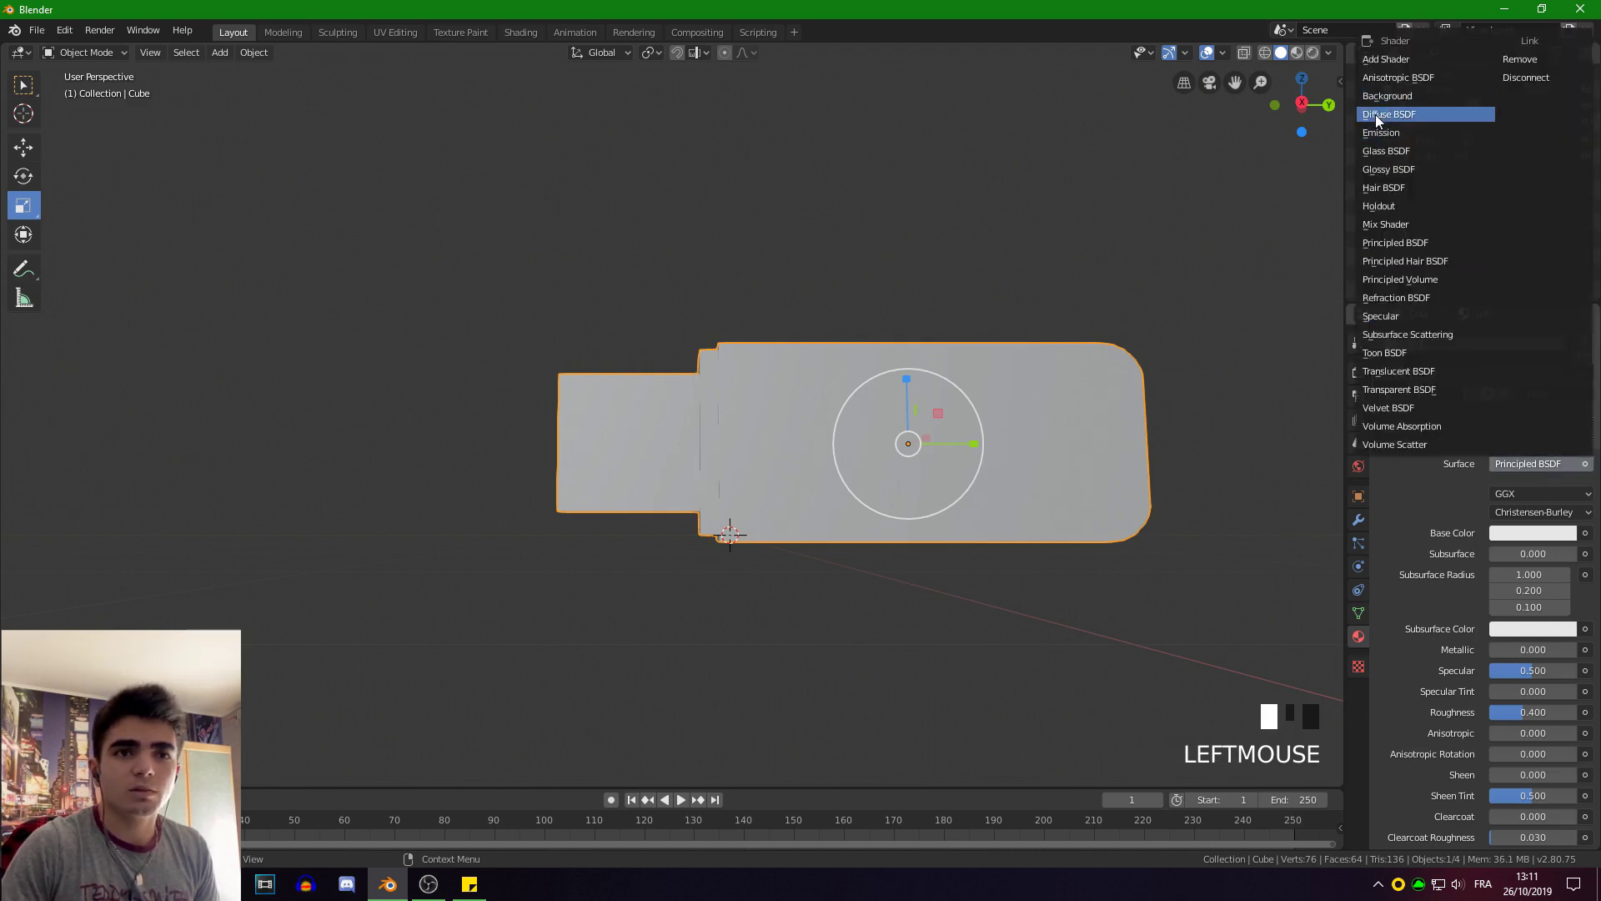
click(1374, 114)
click(1534, 494)
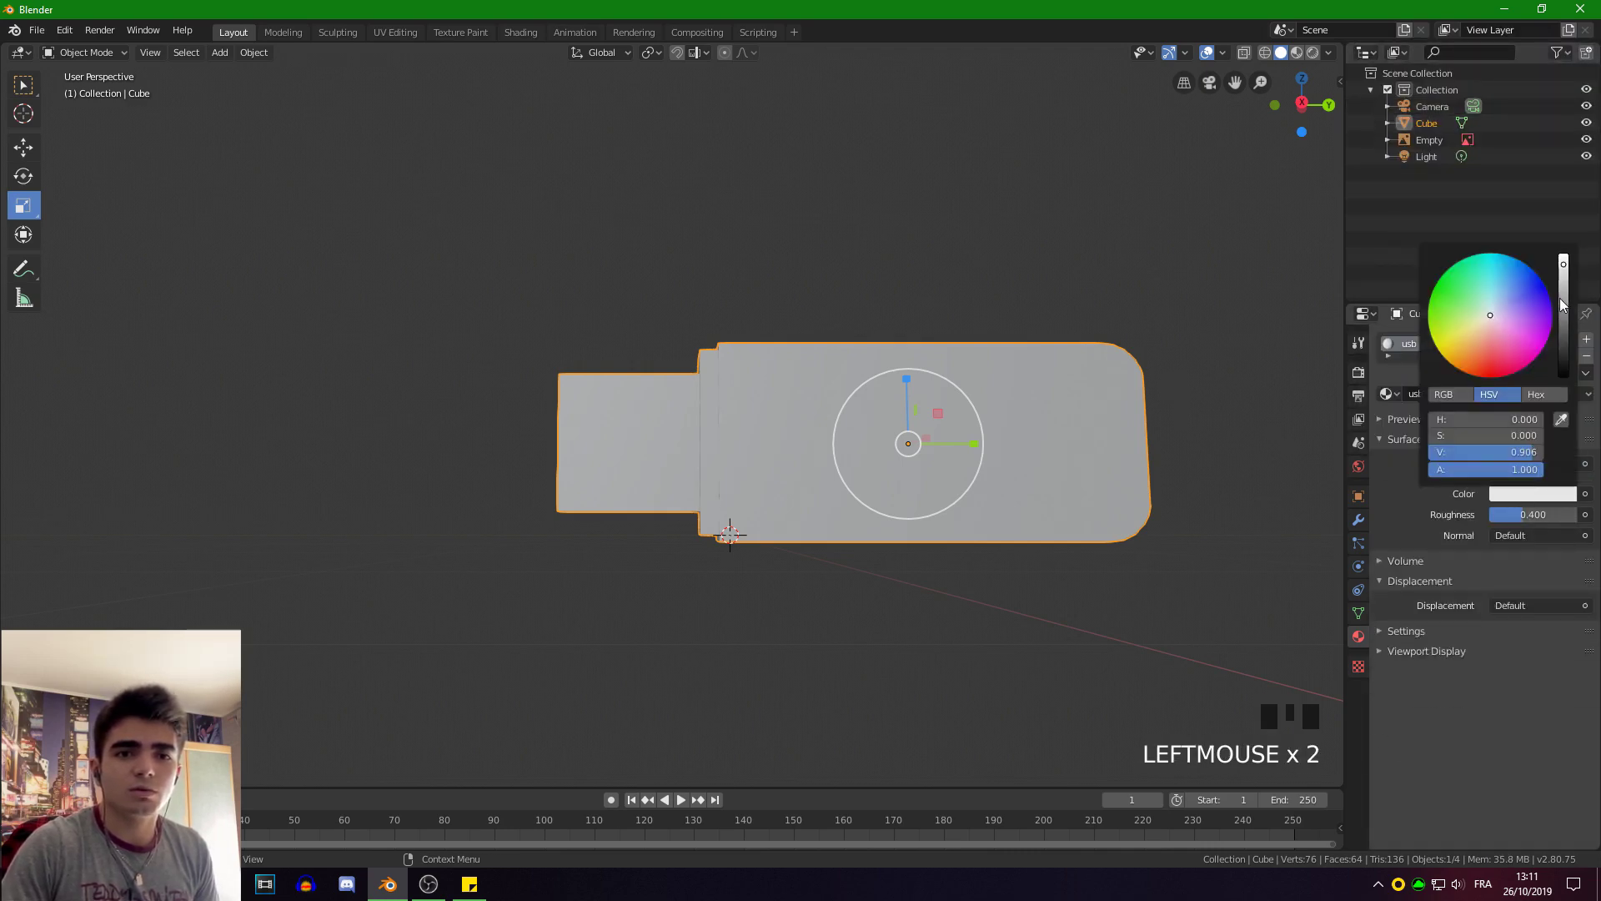
drag(1568, 344, 1563, 365)
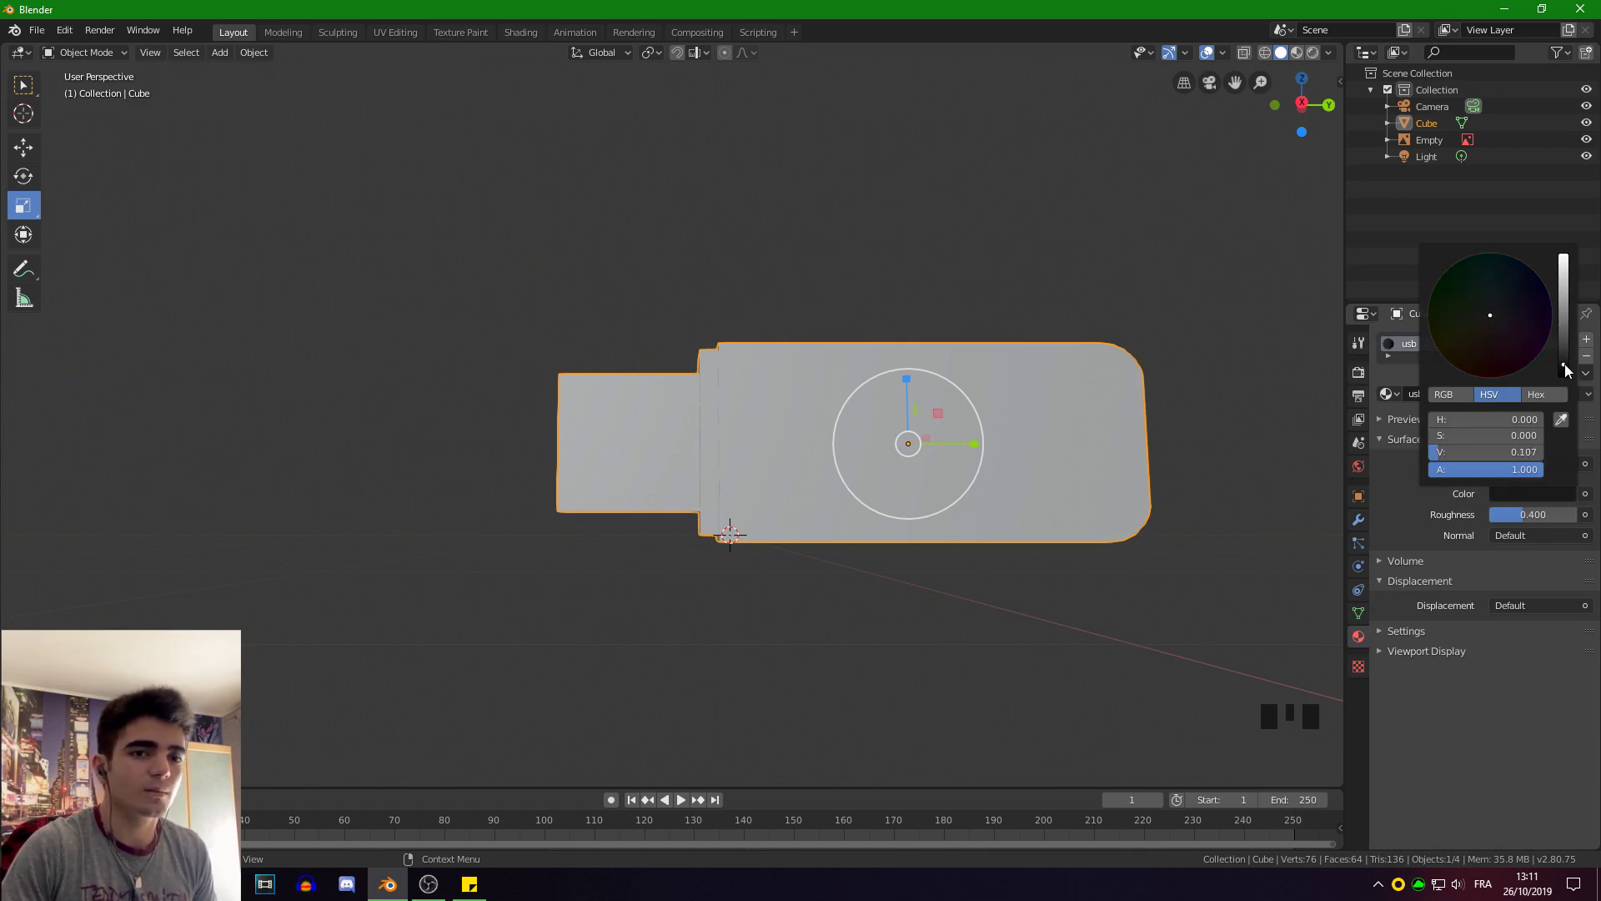
click(1297, 53)
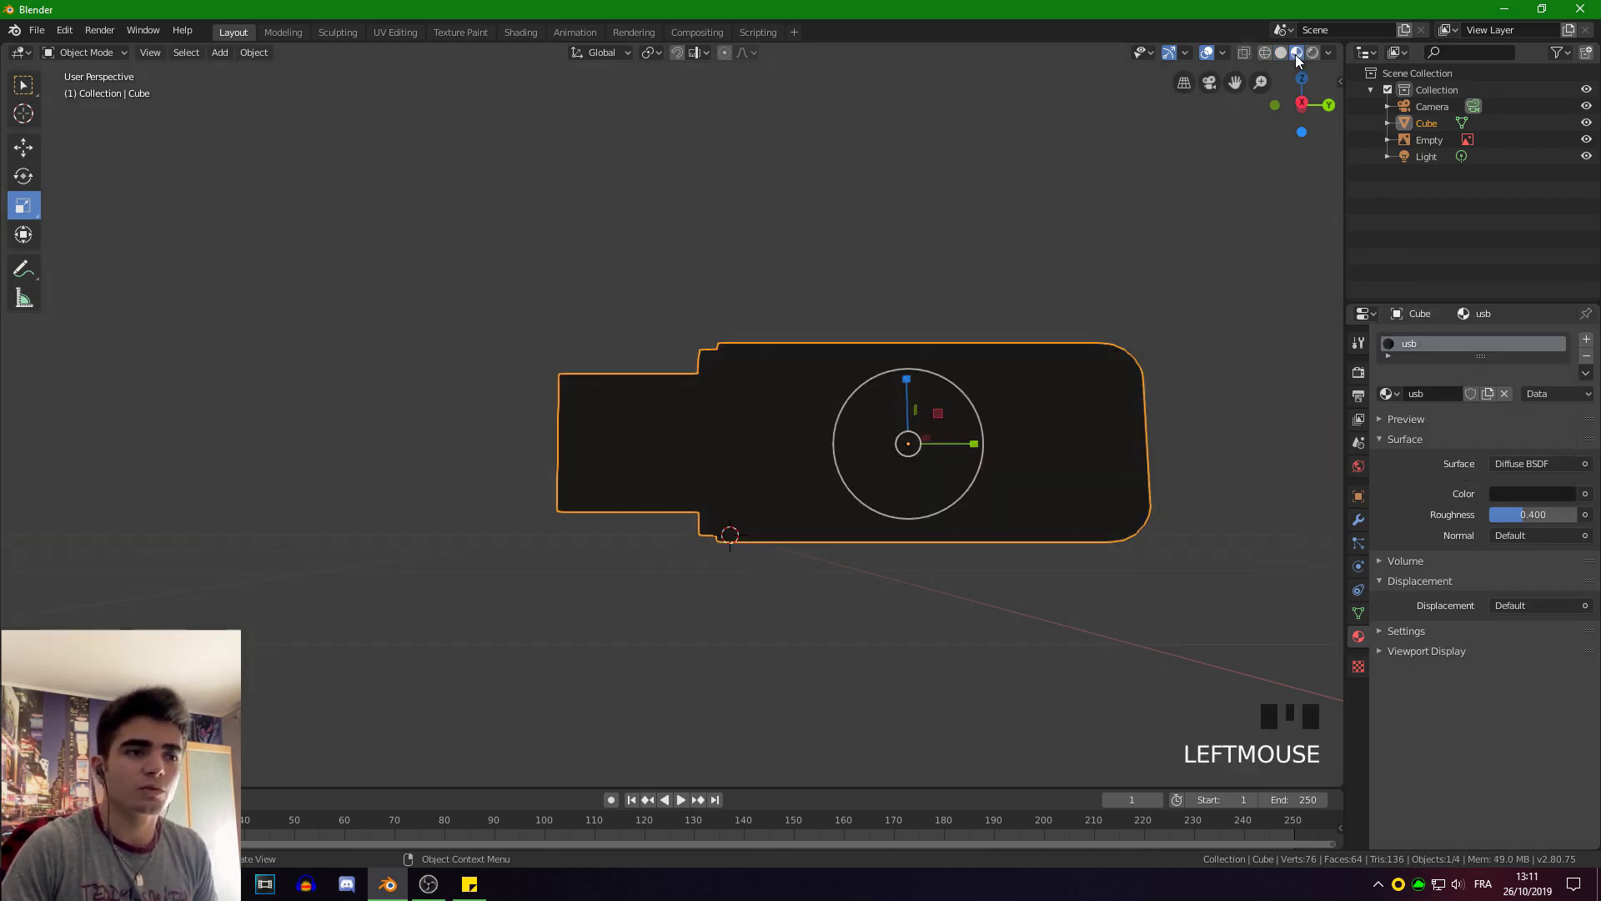
mouse_move(859, 255)
middle_down()
mouse_move(959, 267)
mouse_move(907, 257)
mouse_move(786, 289)
mouse_move(885, 285)
middle_up()
middle_drag(772, 375, 403, 196)
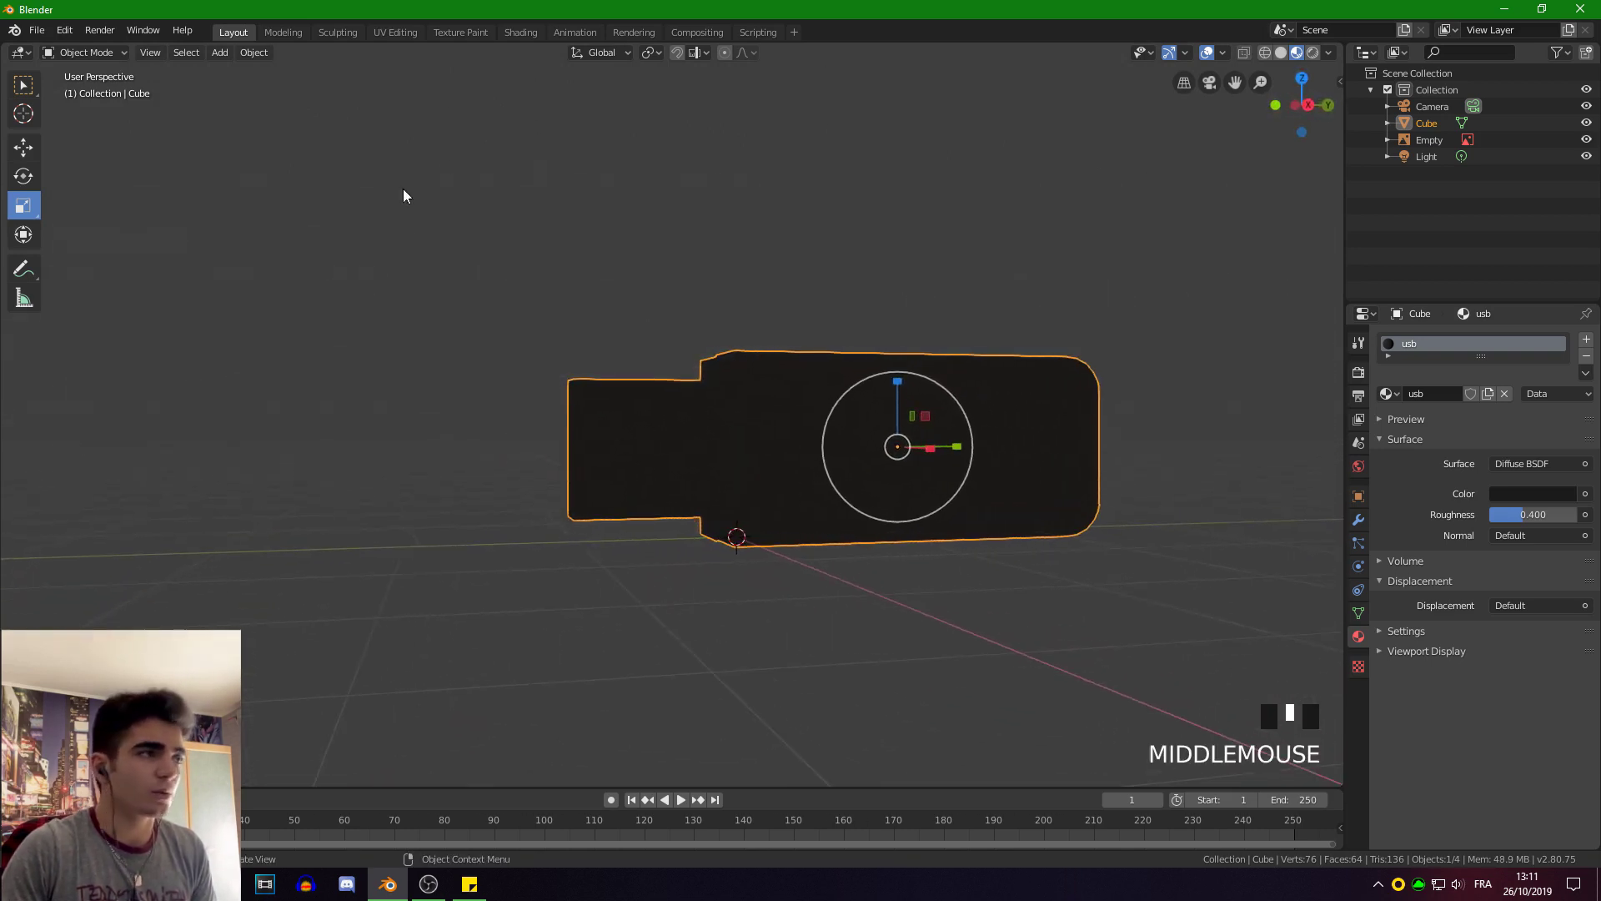
In Edit Mode, add a second material slot to the drive with a new material named metal.
click(92, 54)
click(73, 89)
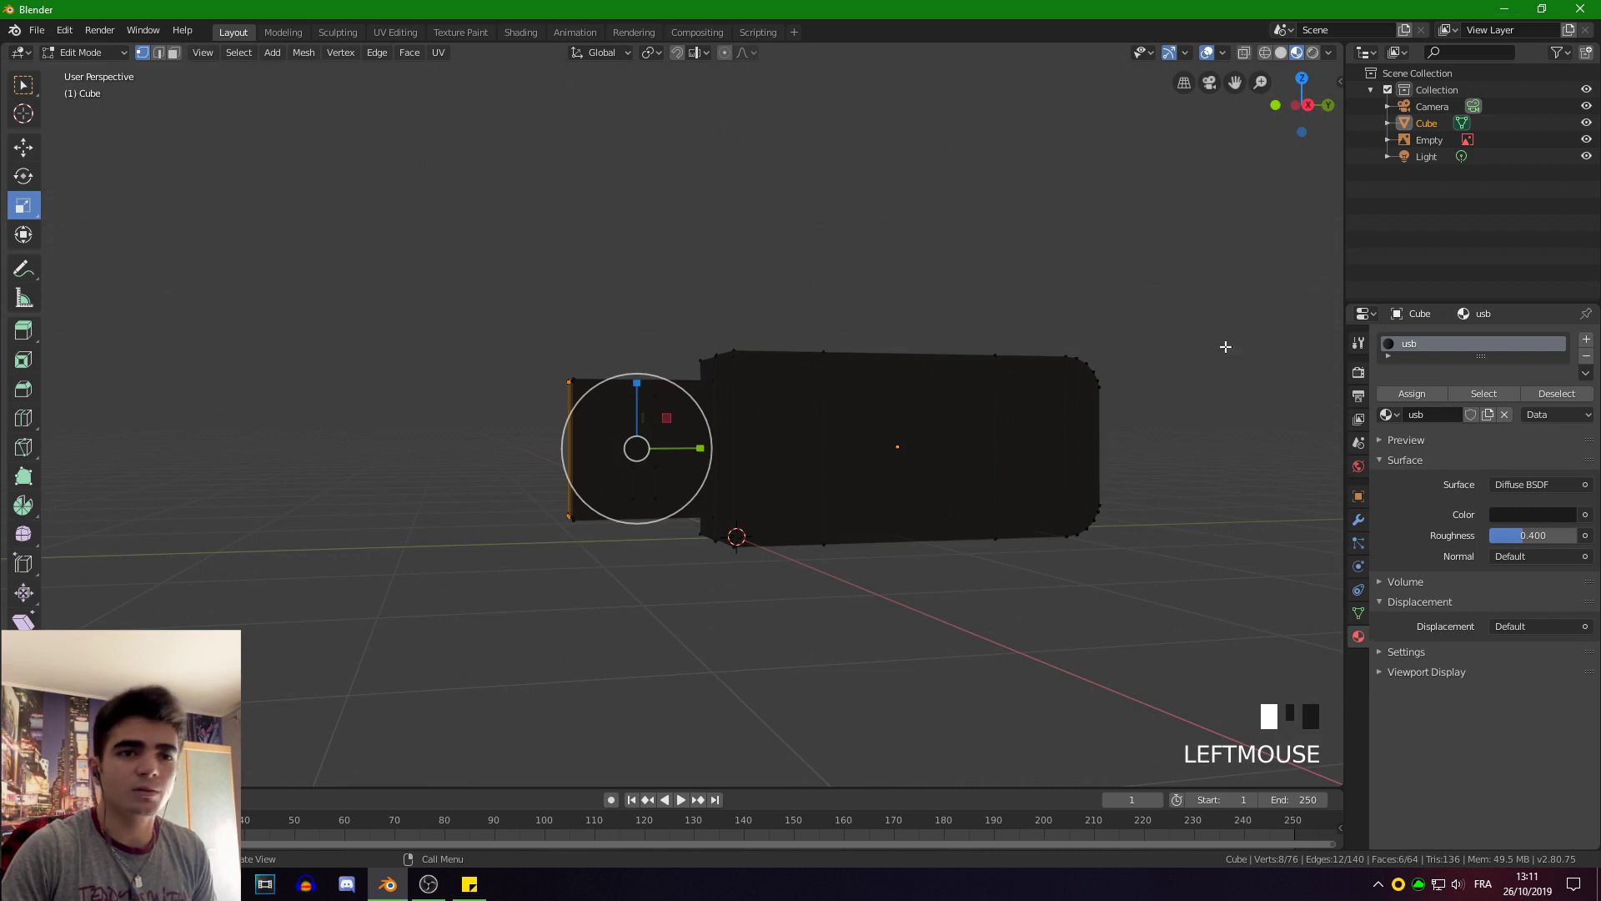
click(1586, 343)
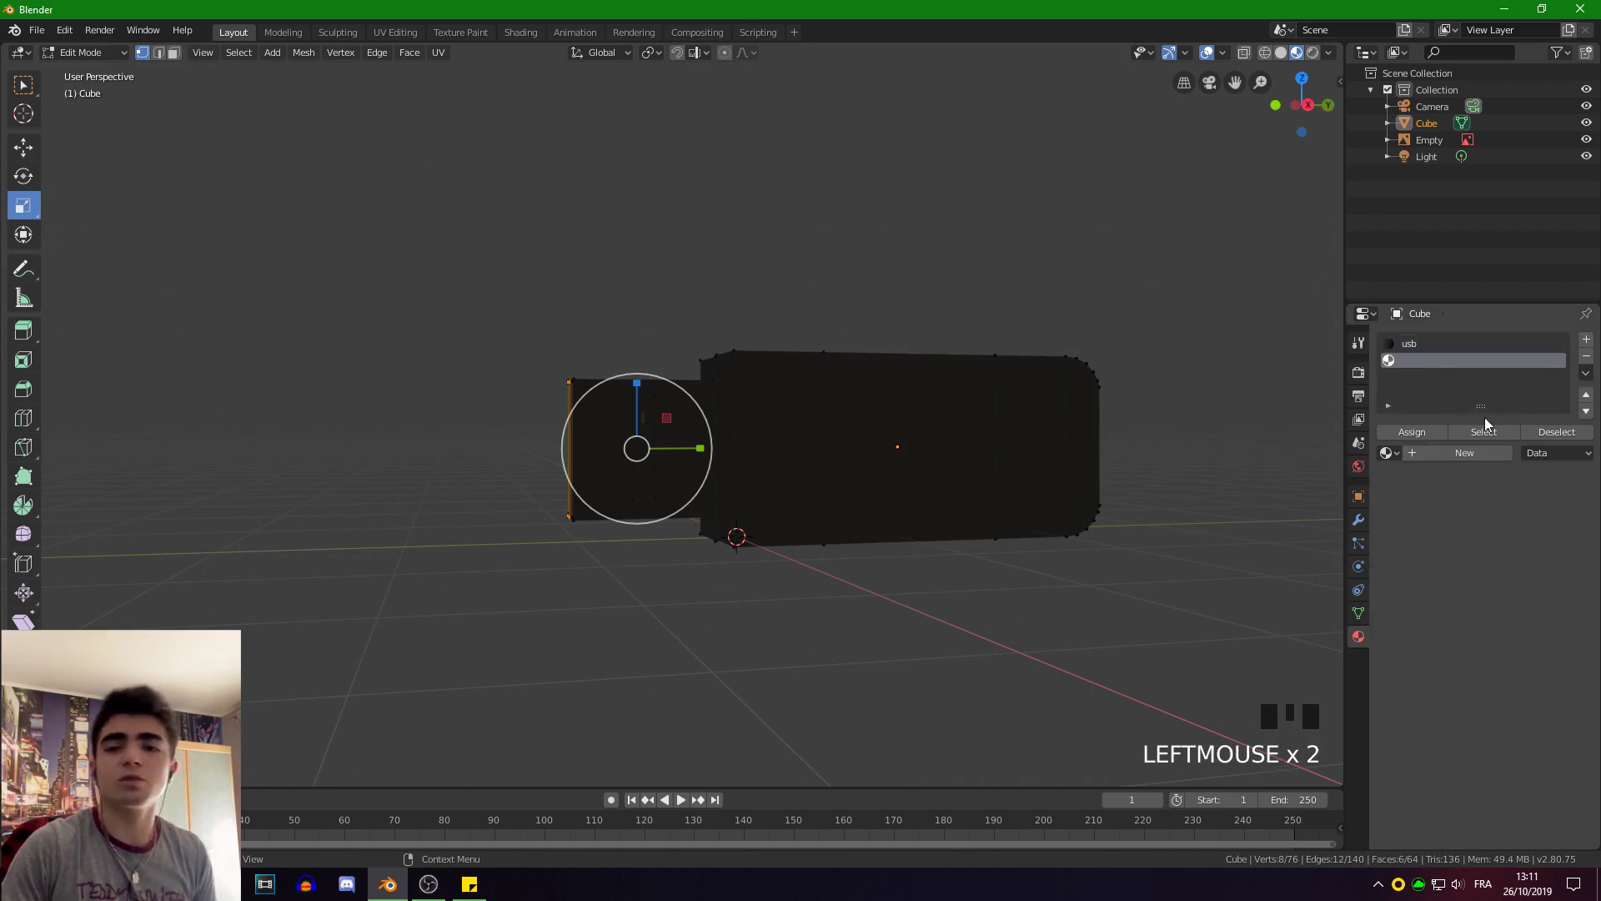
click(1455, 455)
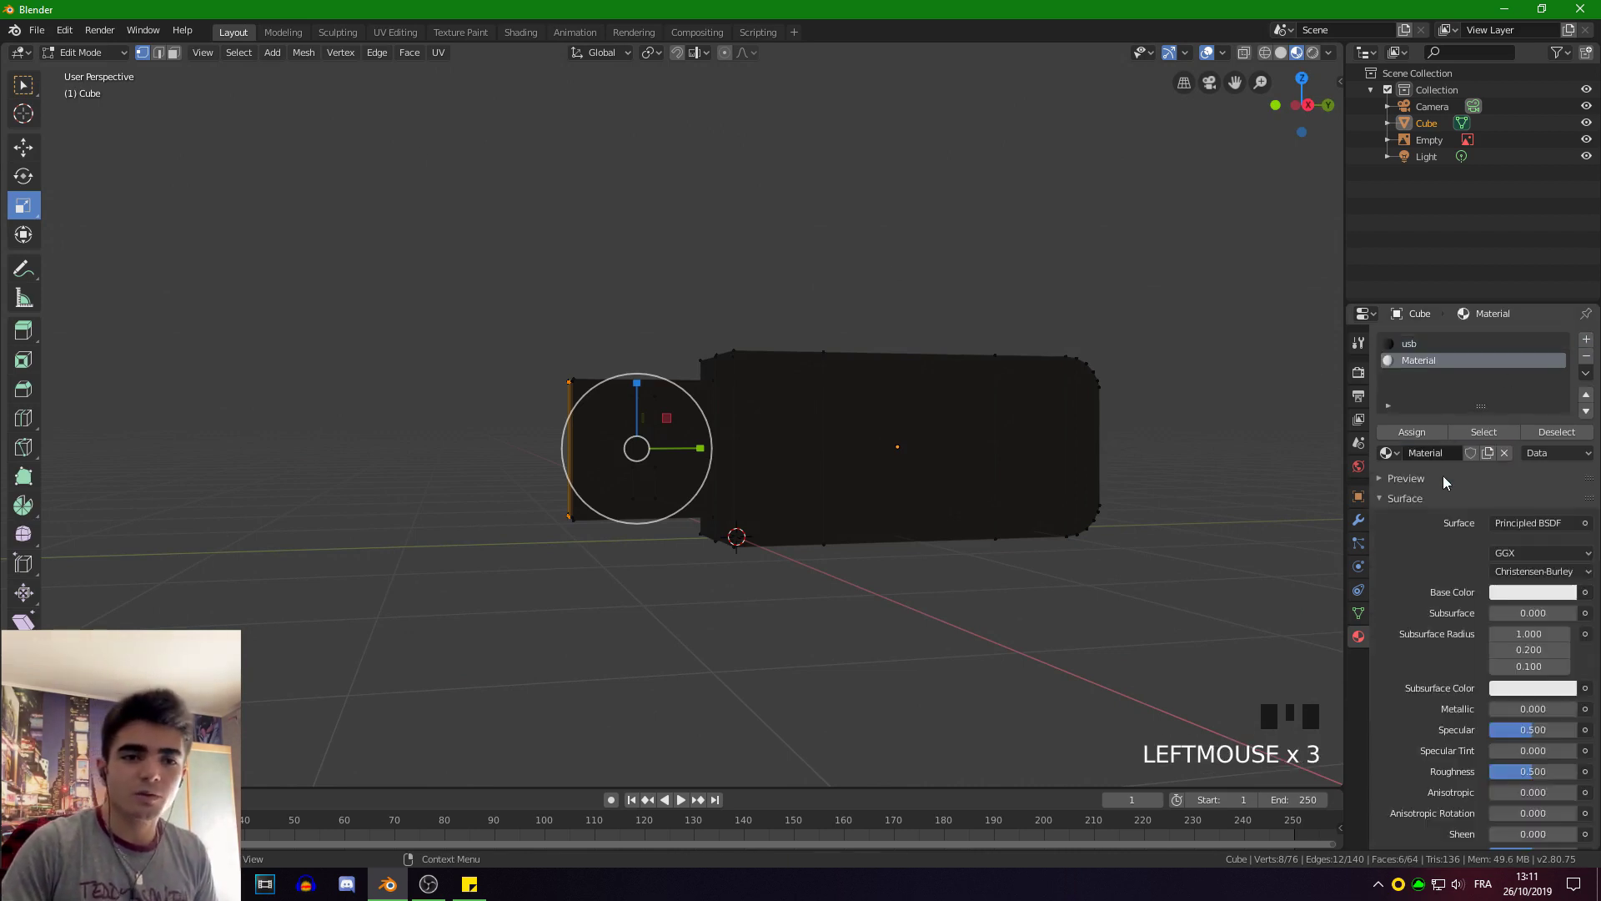
text(metal)
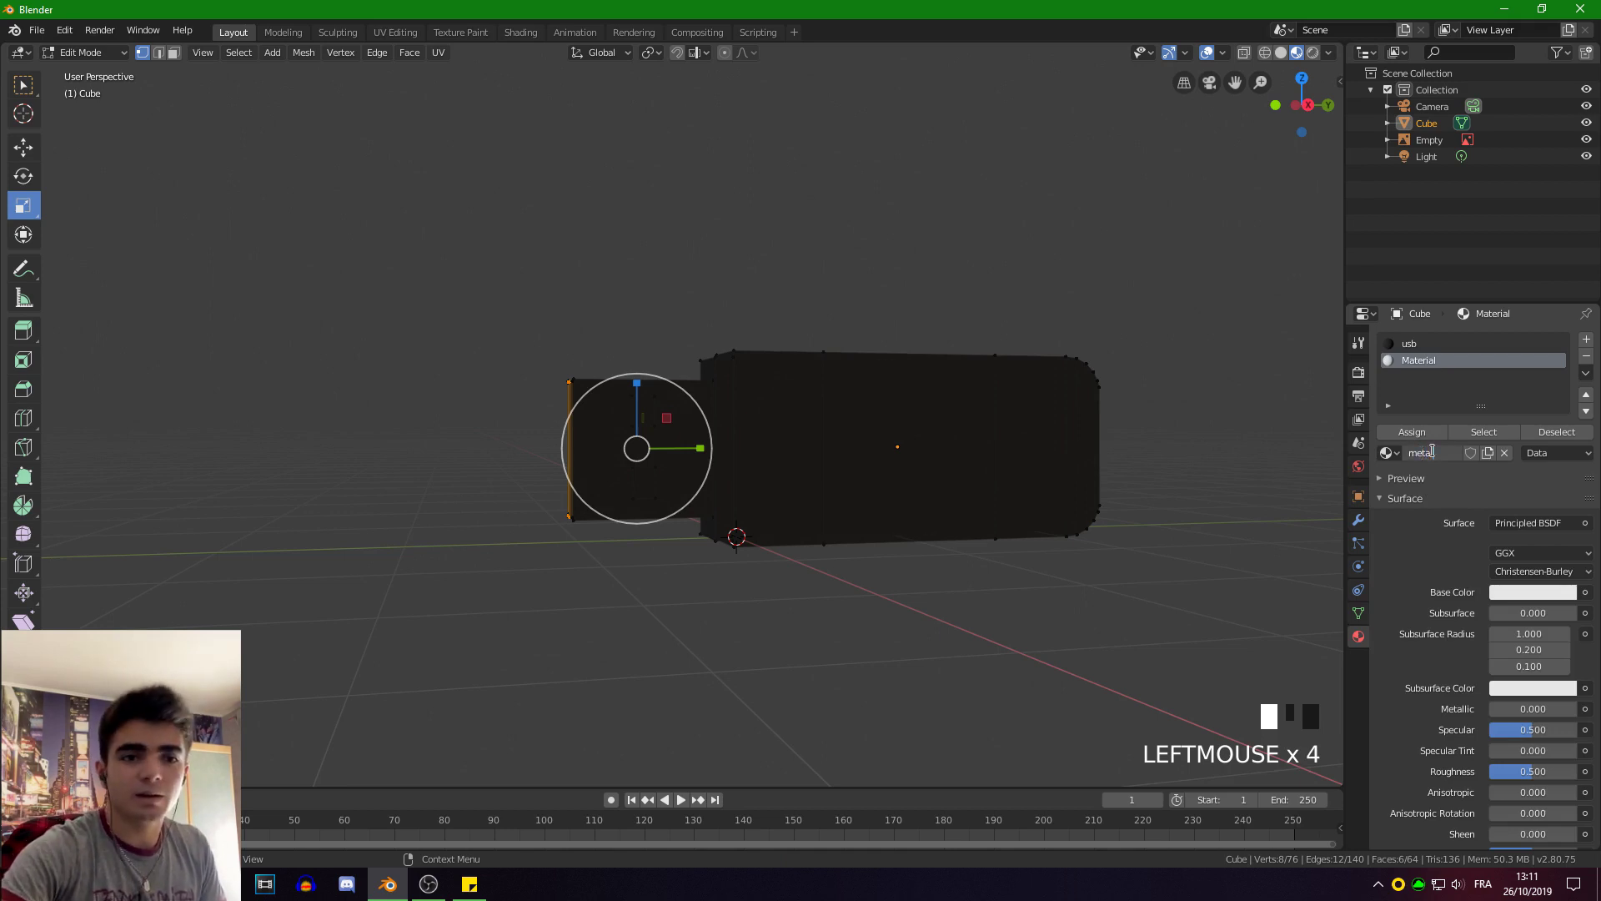
Set the metal material to Glossy BSDF with a light grey colour of value 0.747 and a roughness of 0.173.
click(1531, 524)
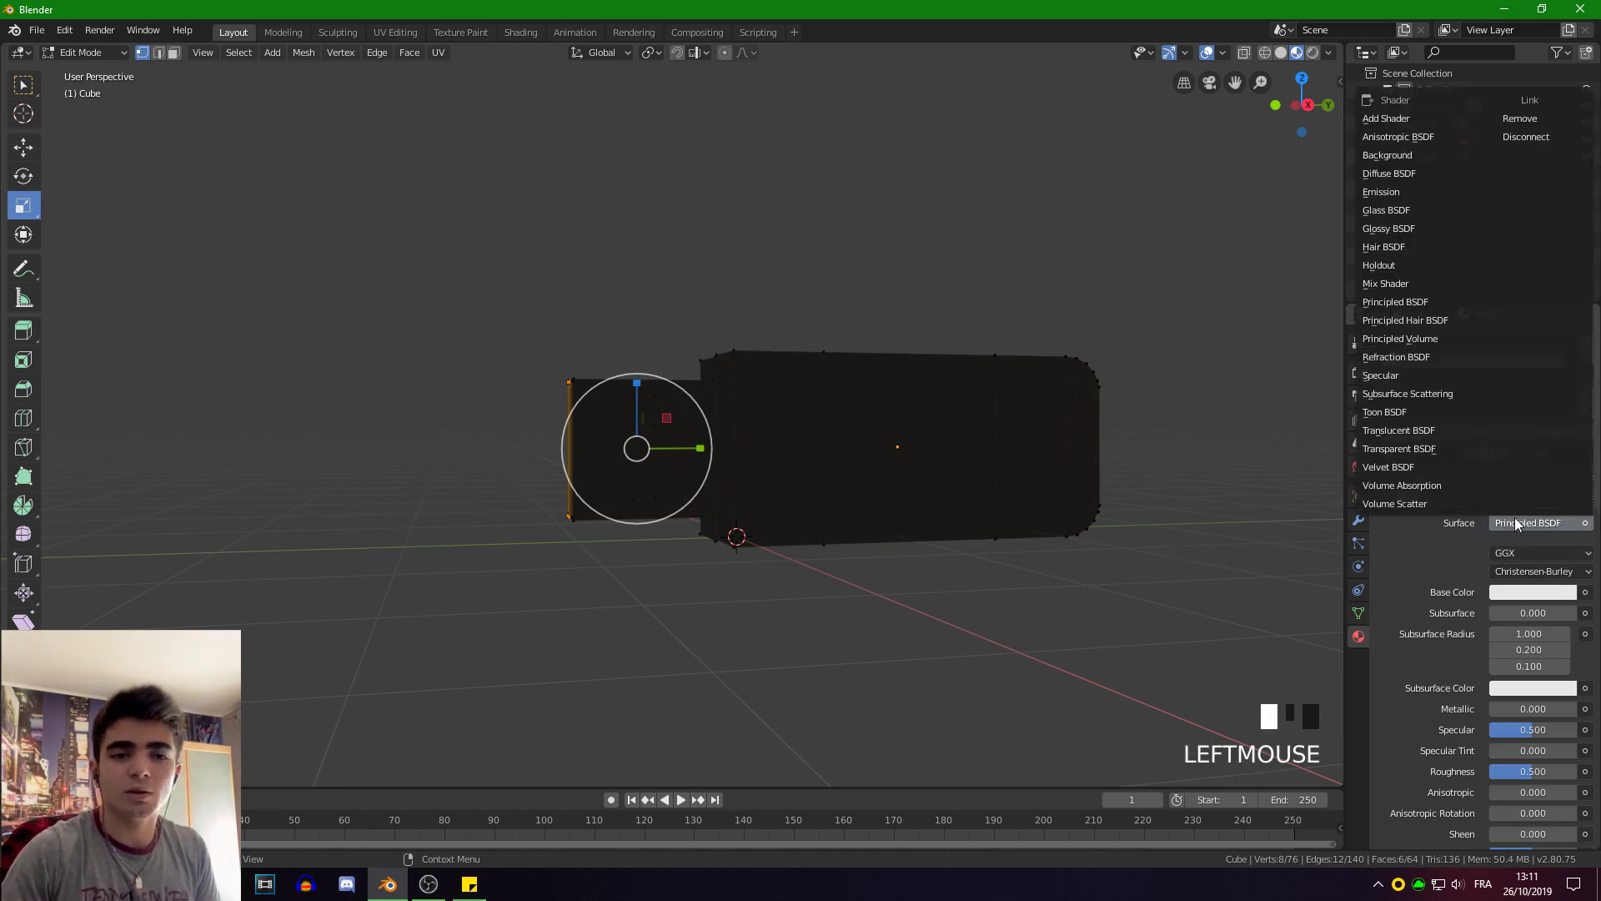
click(1395, 228)
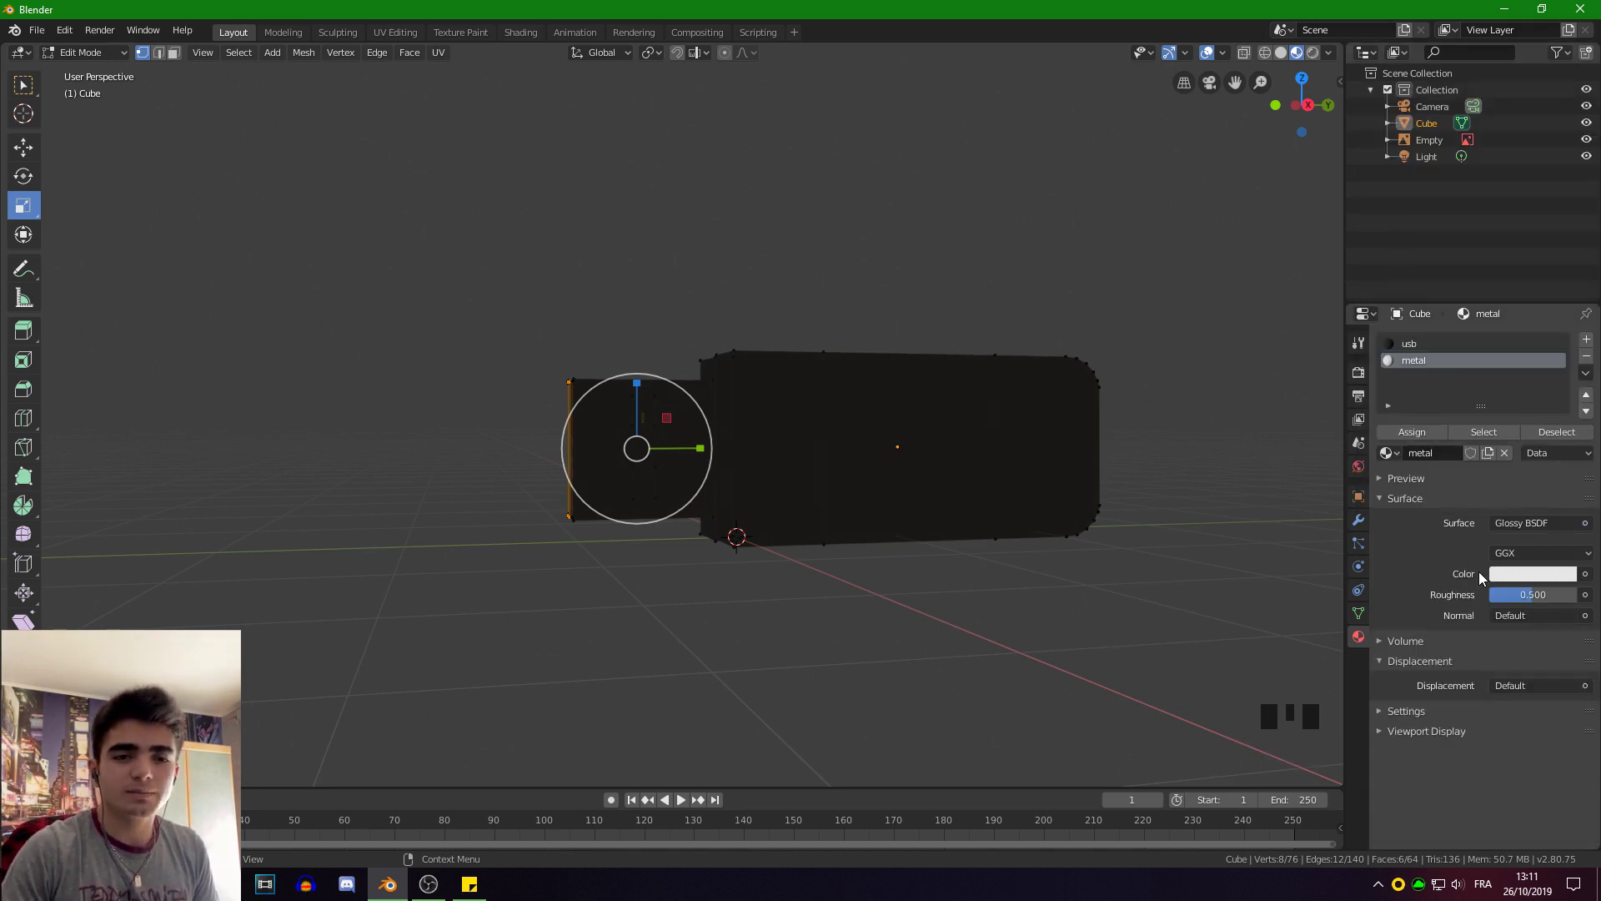
click(1552, 573)
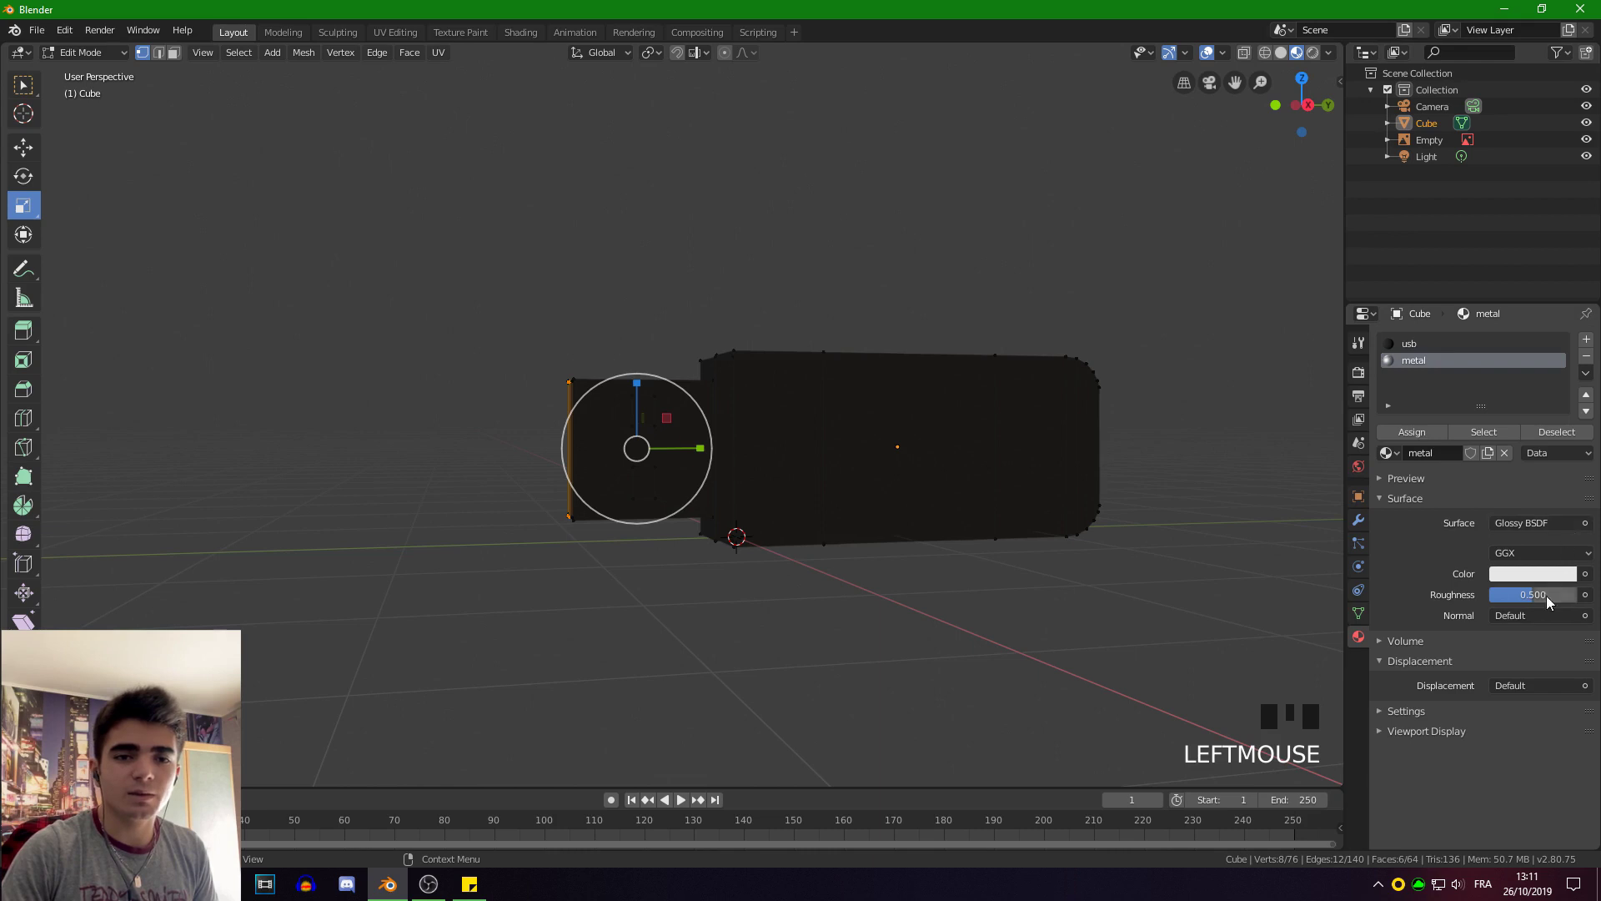
click(1542, 574)
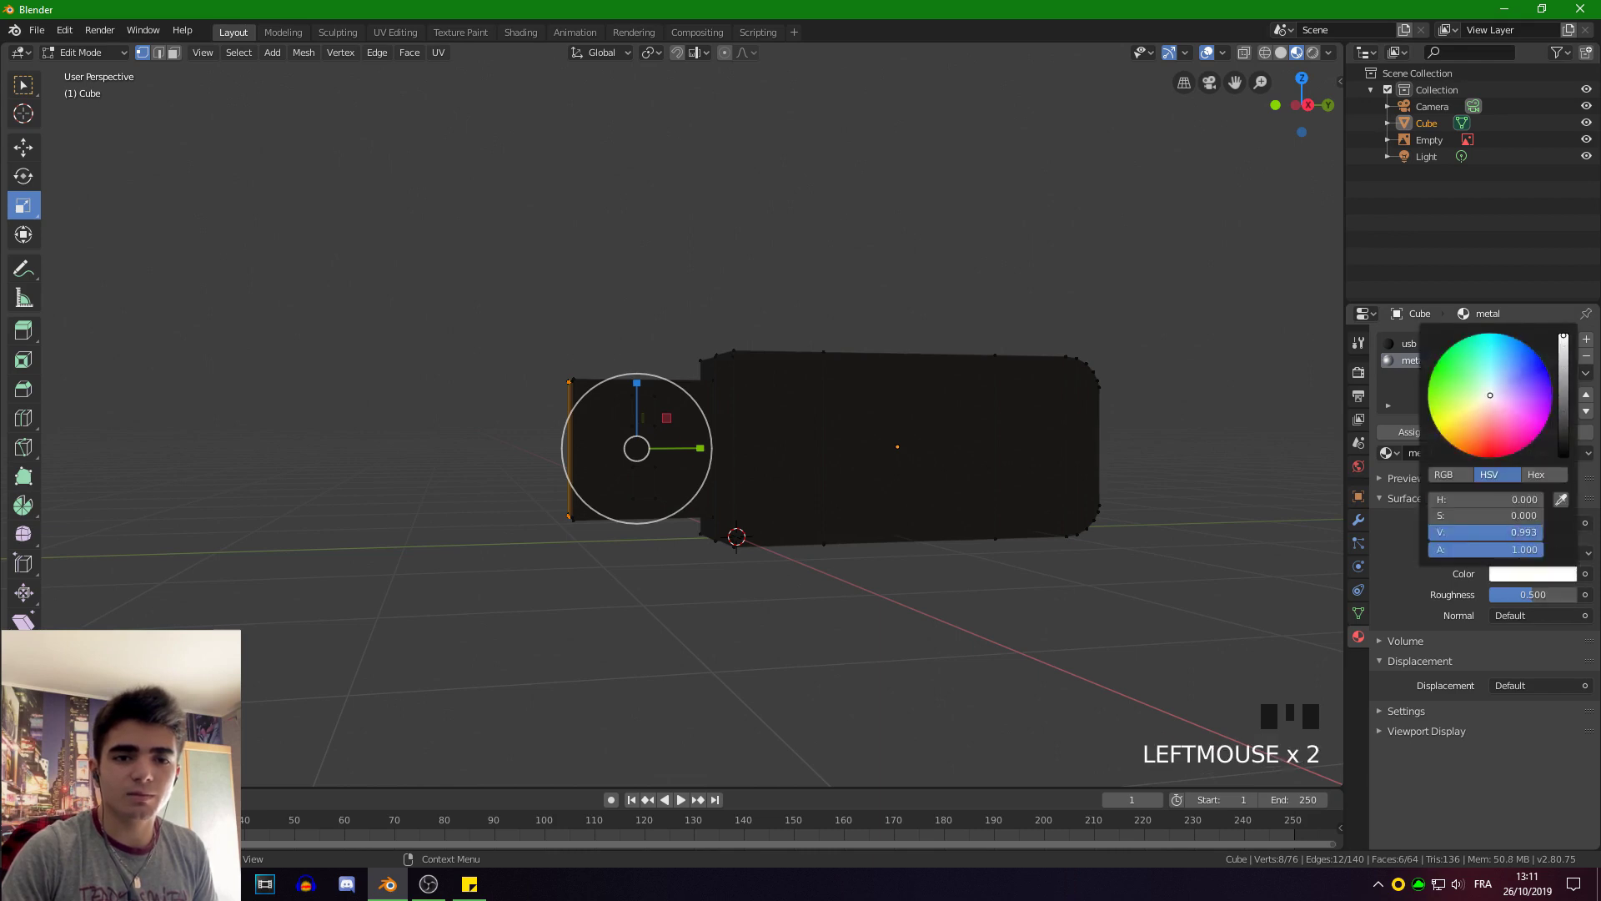
drag(1563, 336, 1563, 368)
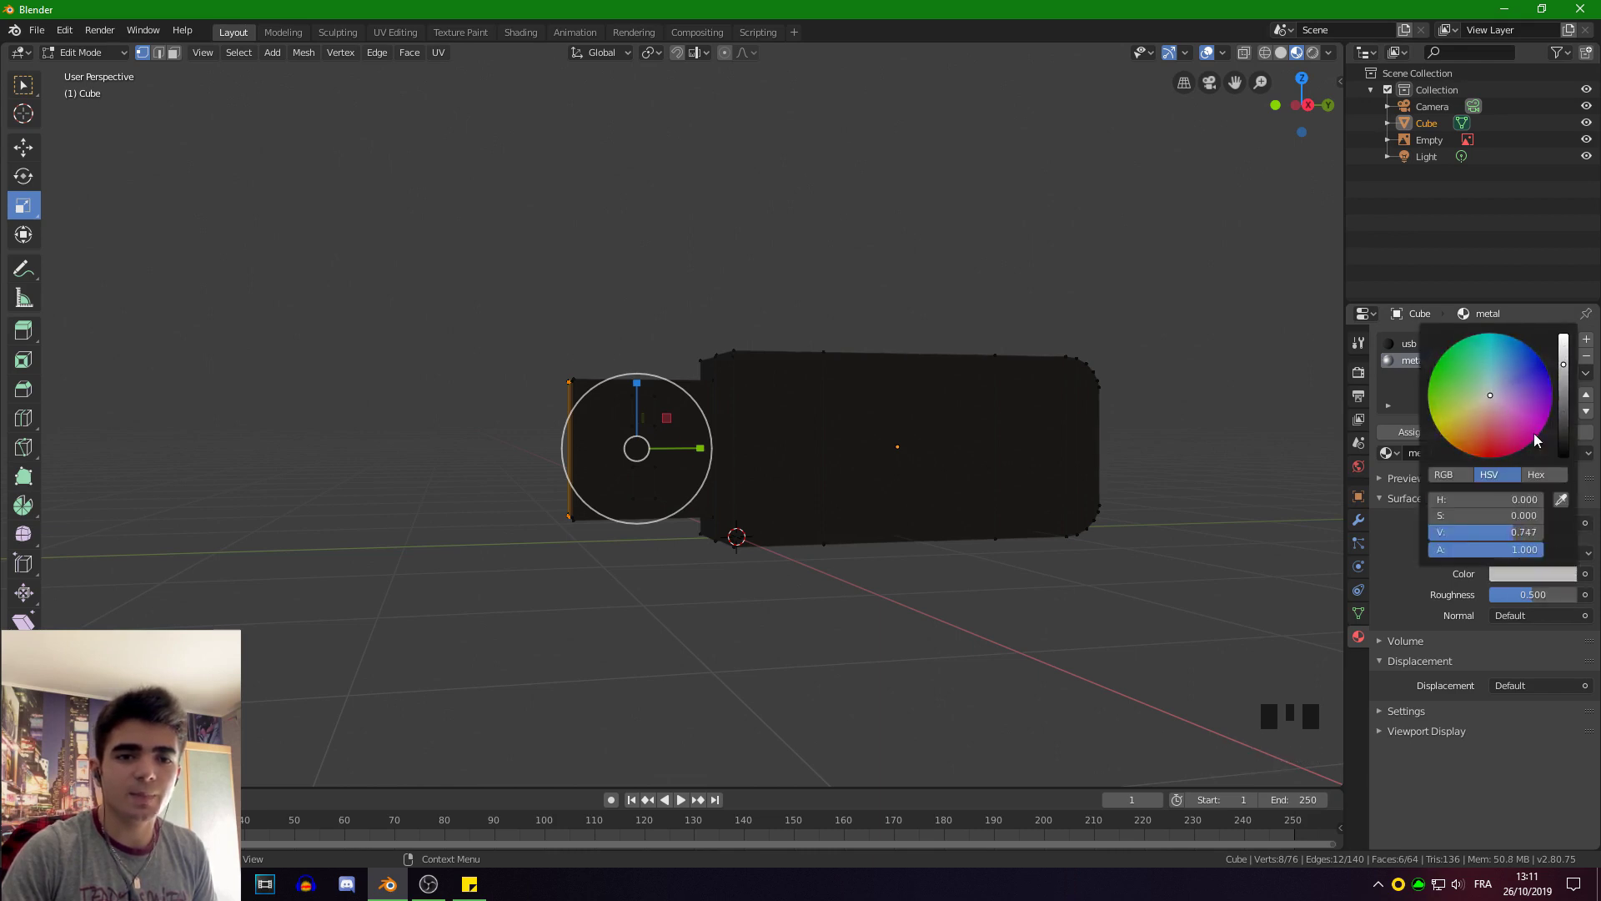
drag(1533, 595, 1525, 594)
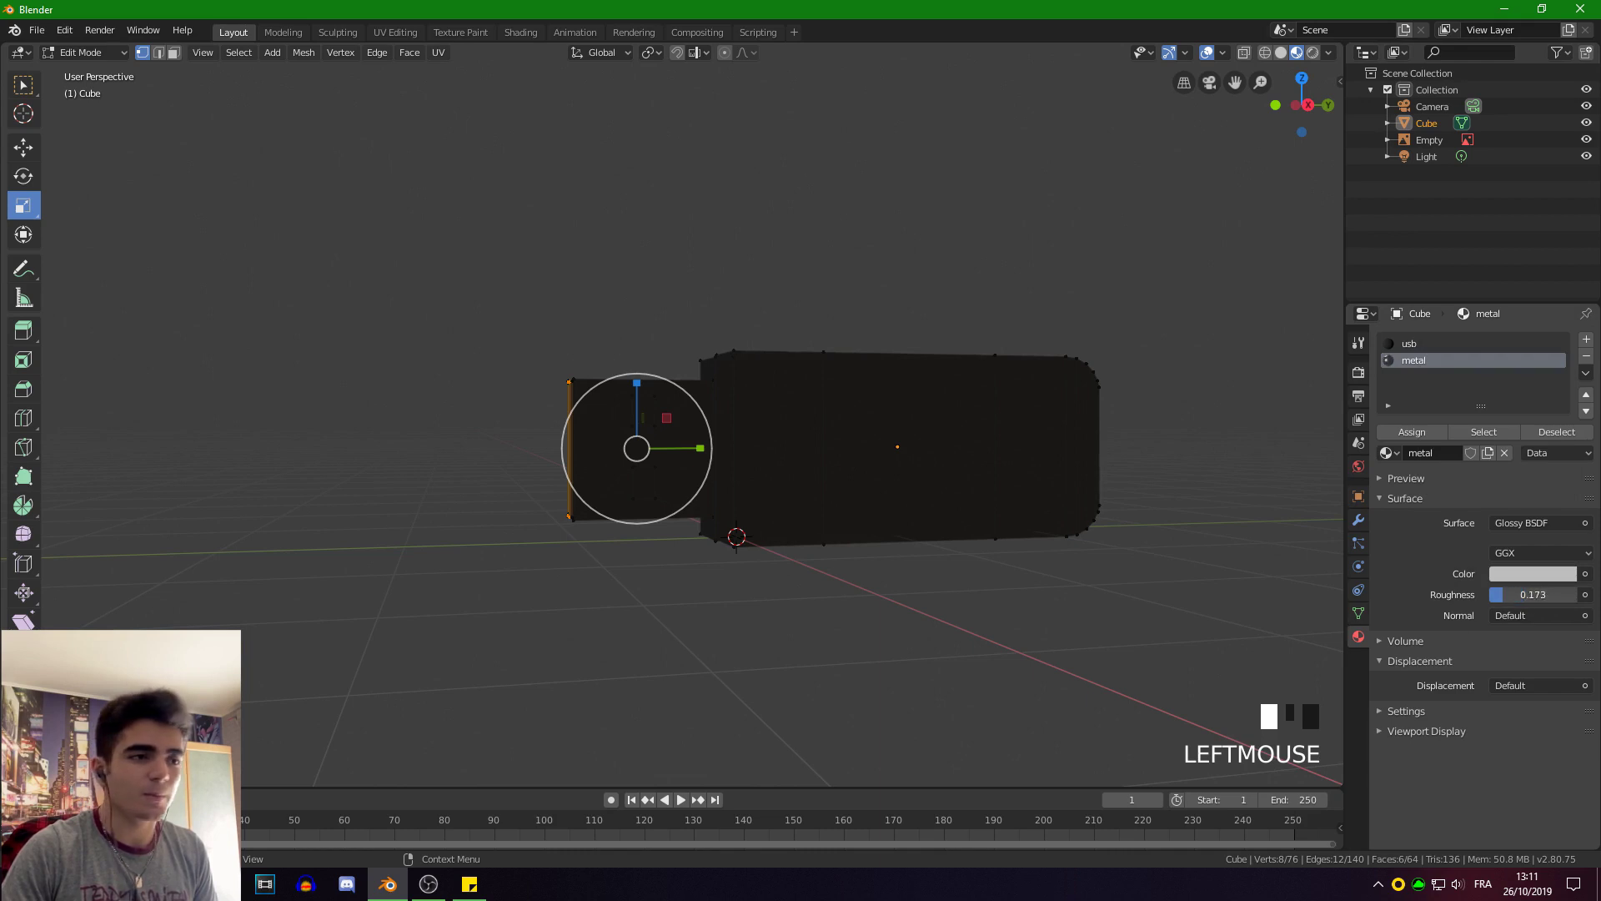
In face selection mode, select the faces around the two square holes on one wide side of the connector.
middle_drag(642, 392, 424, 268)
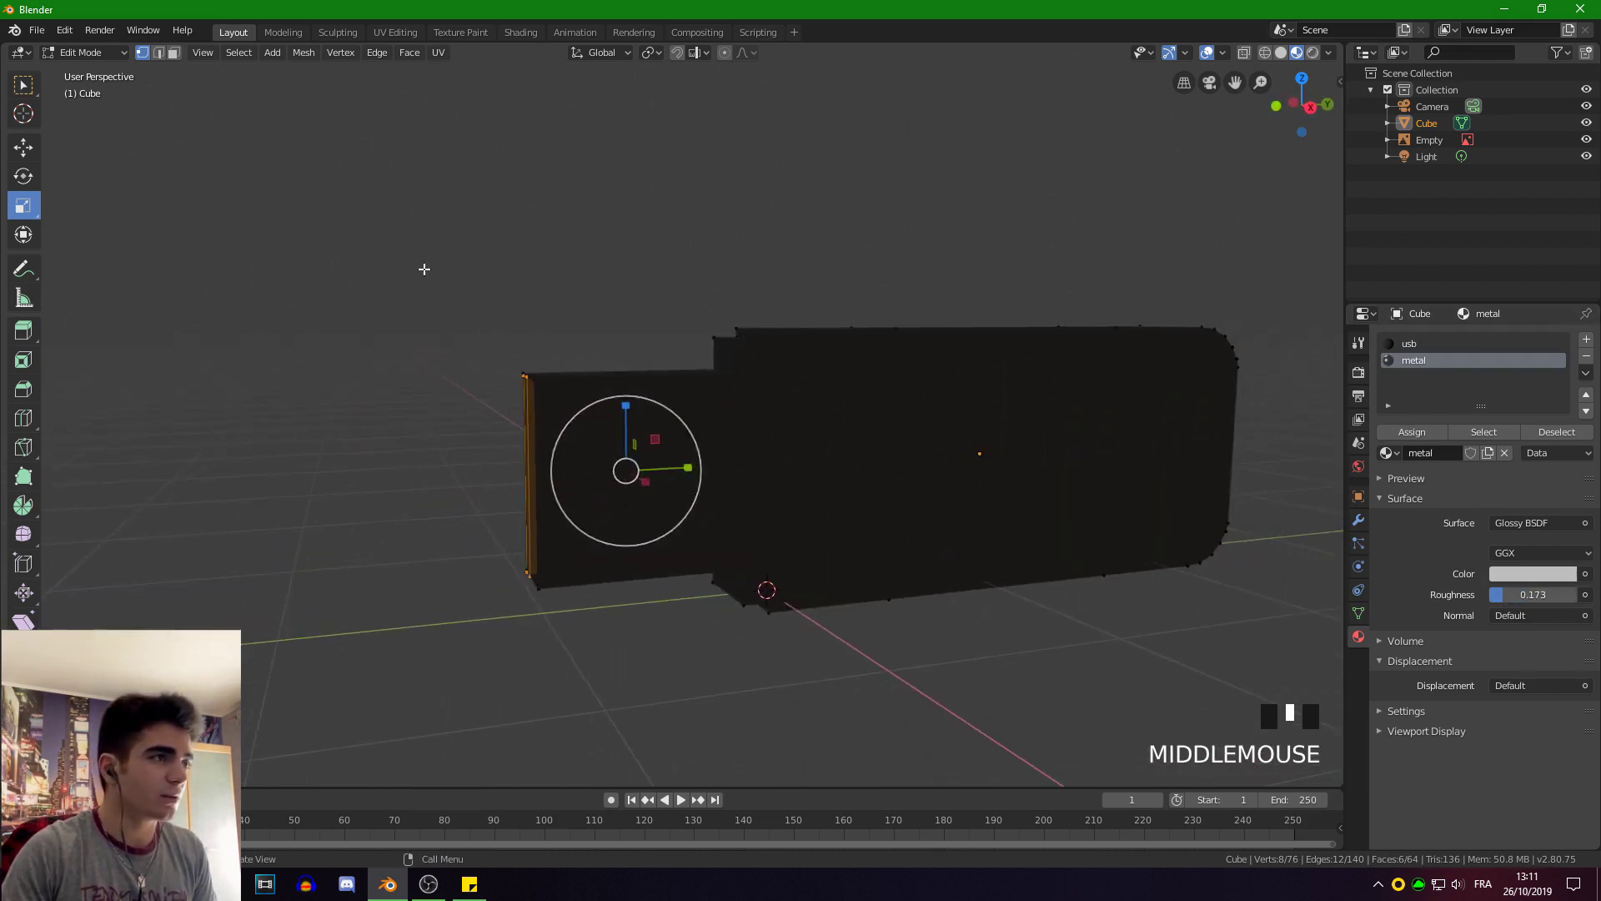
click(173, 53)
scroll(518, 414, up, 2)
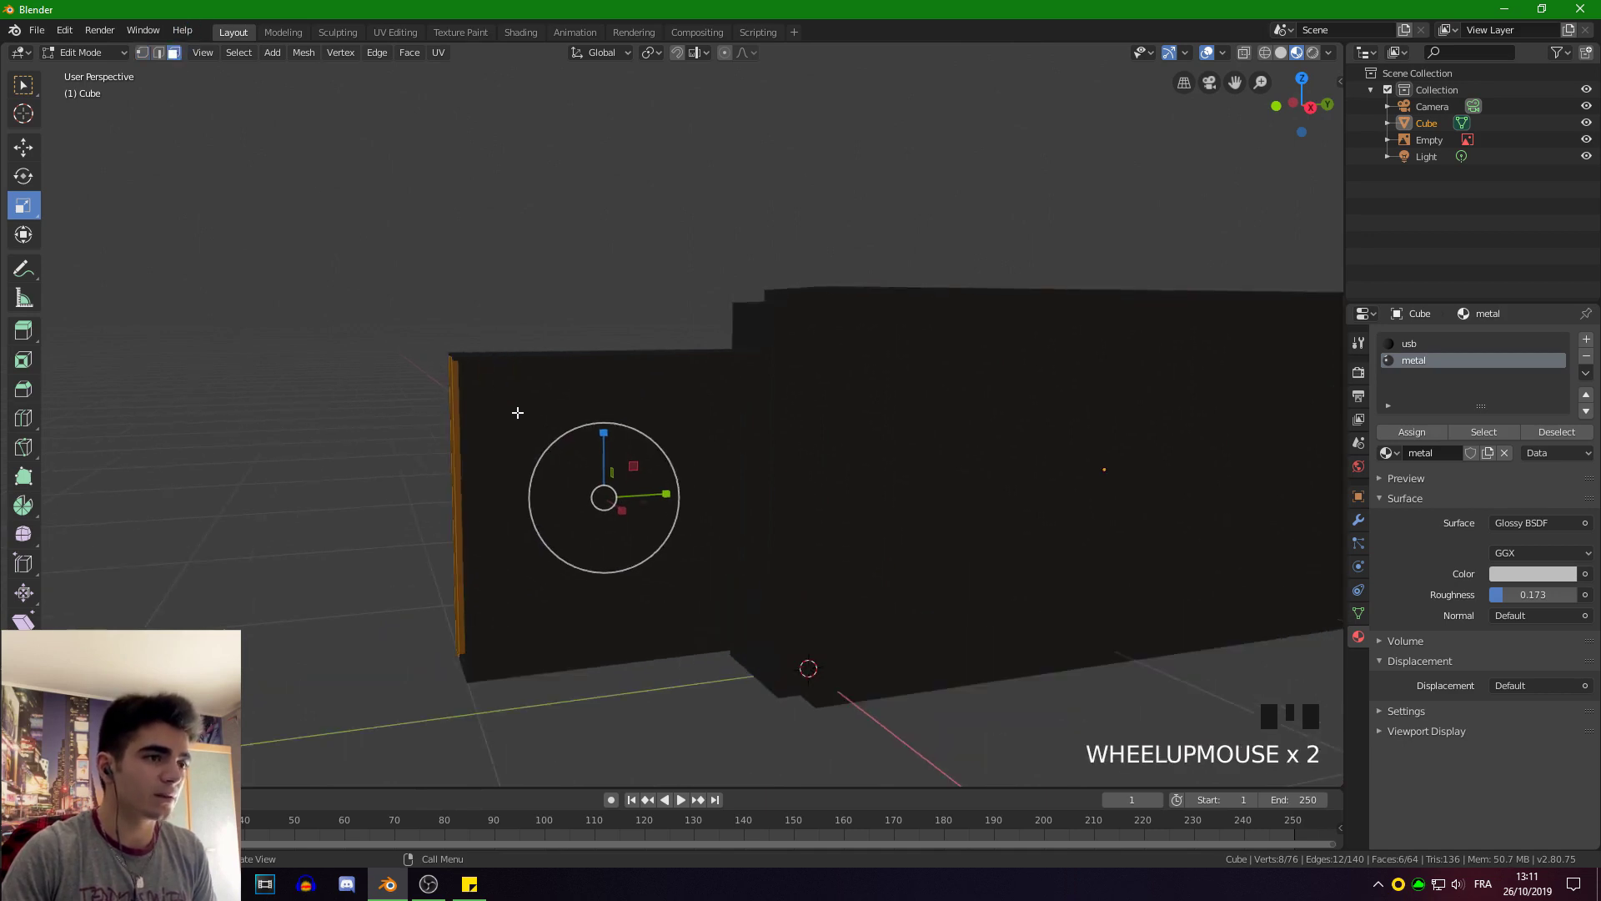
click(568, 398)
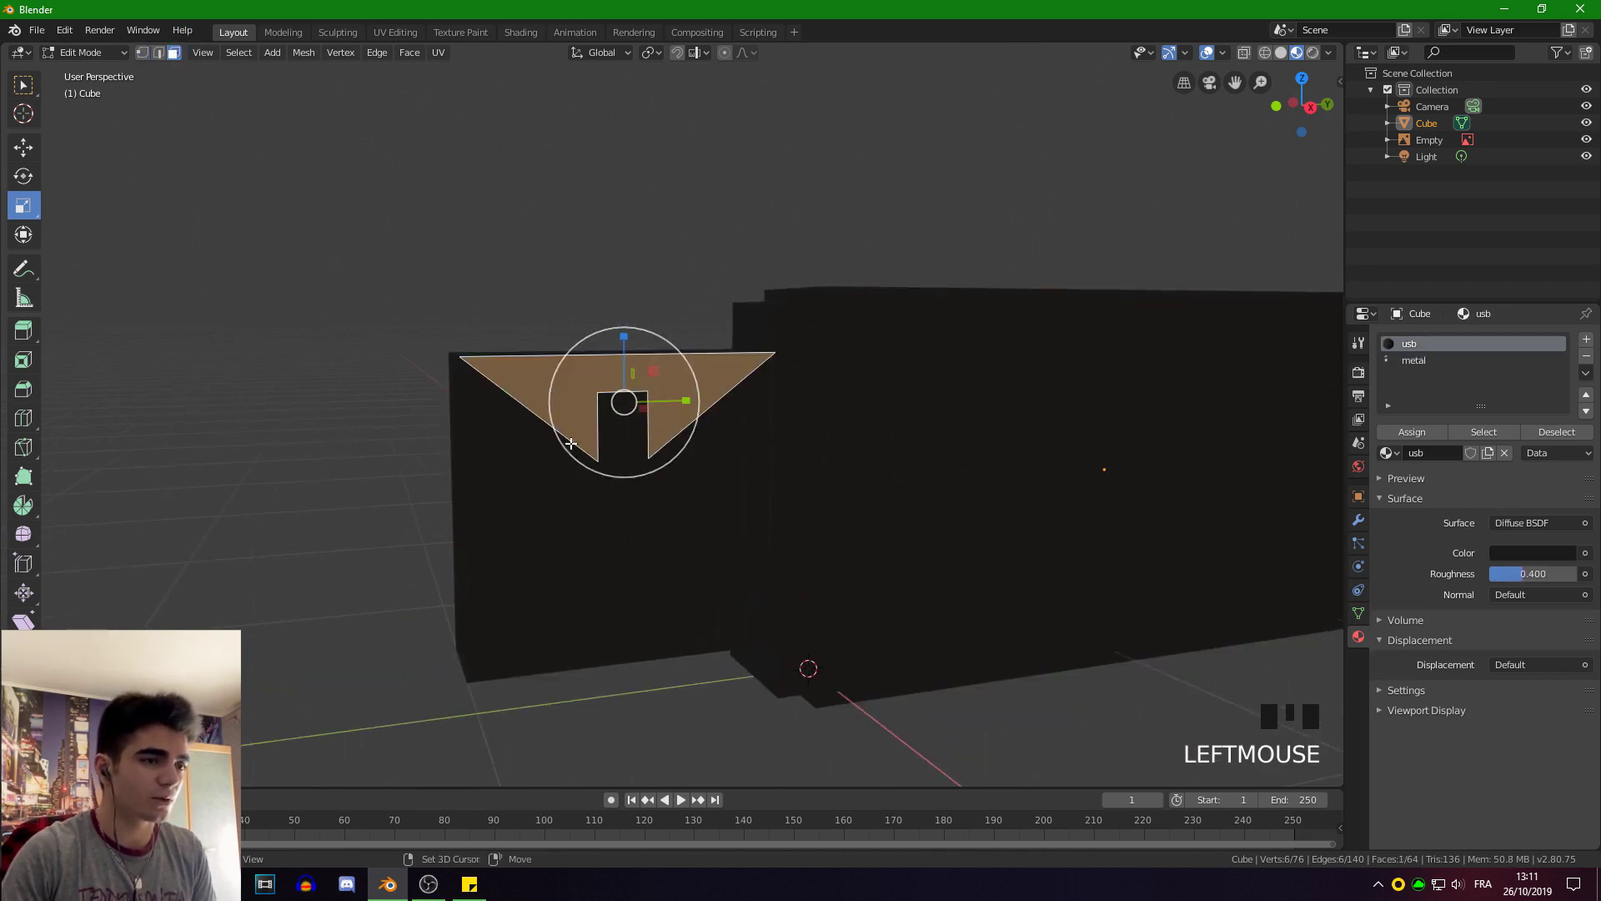
middle_drag(555, 474, 564, 459)
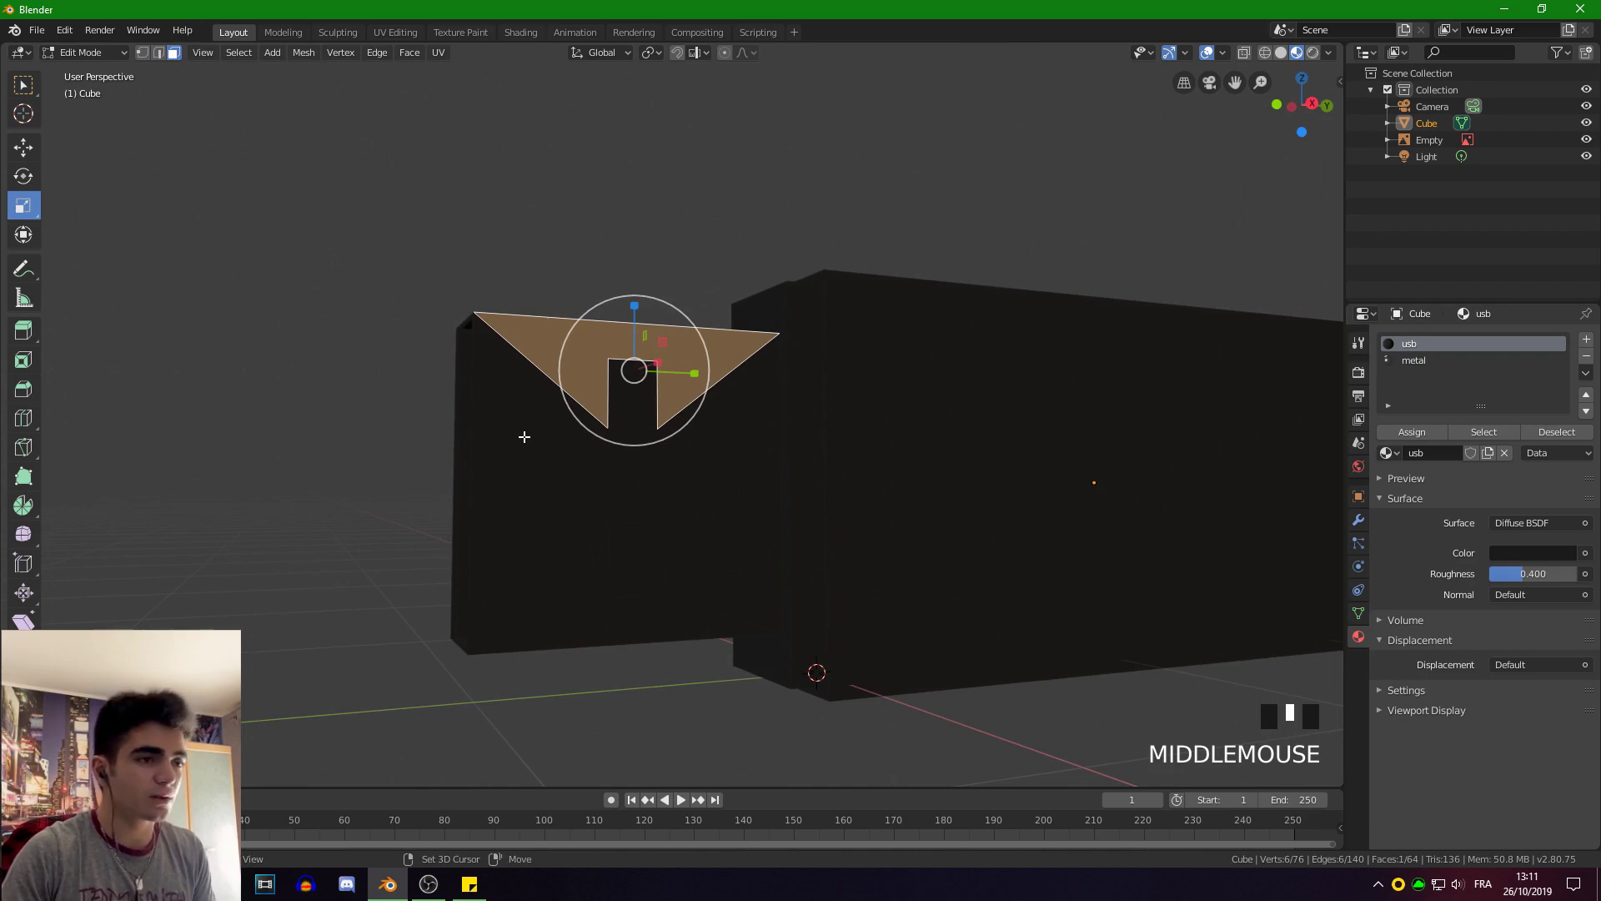
shift+click(543, 439)
shift+click(575, 615)
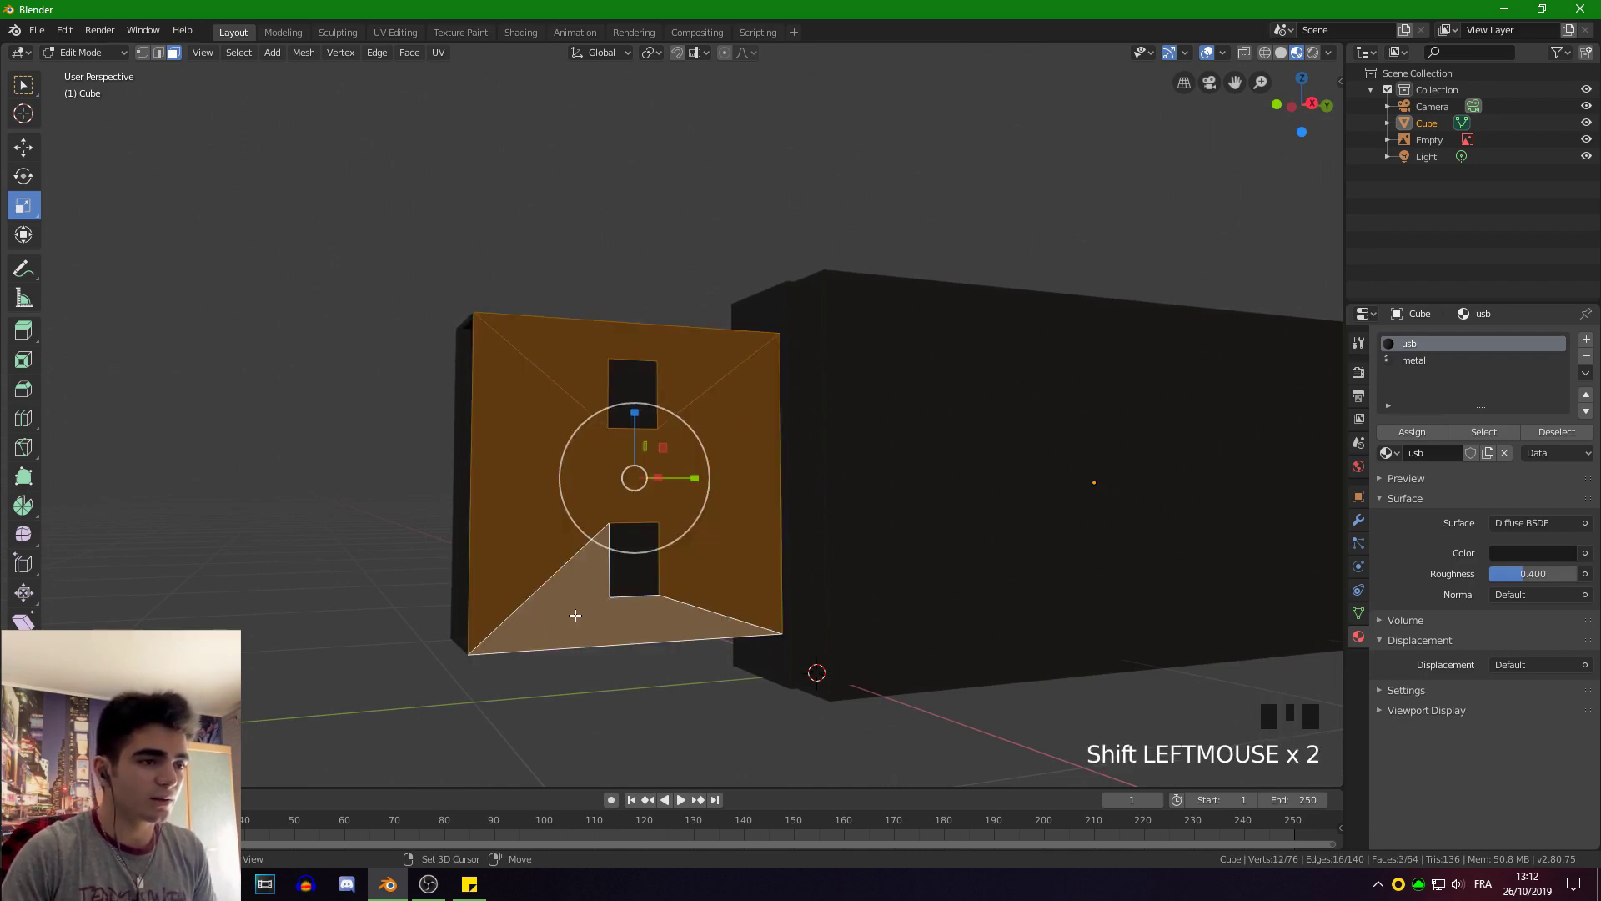
Extend the selection to the connector's top face, opposite wide side and bottom face.
middle_drag(513, 385, 788, 375)
shift+click(674, 468)
shift+click(795, 484)
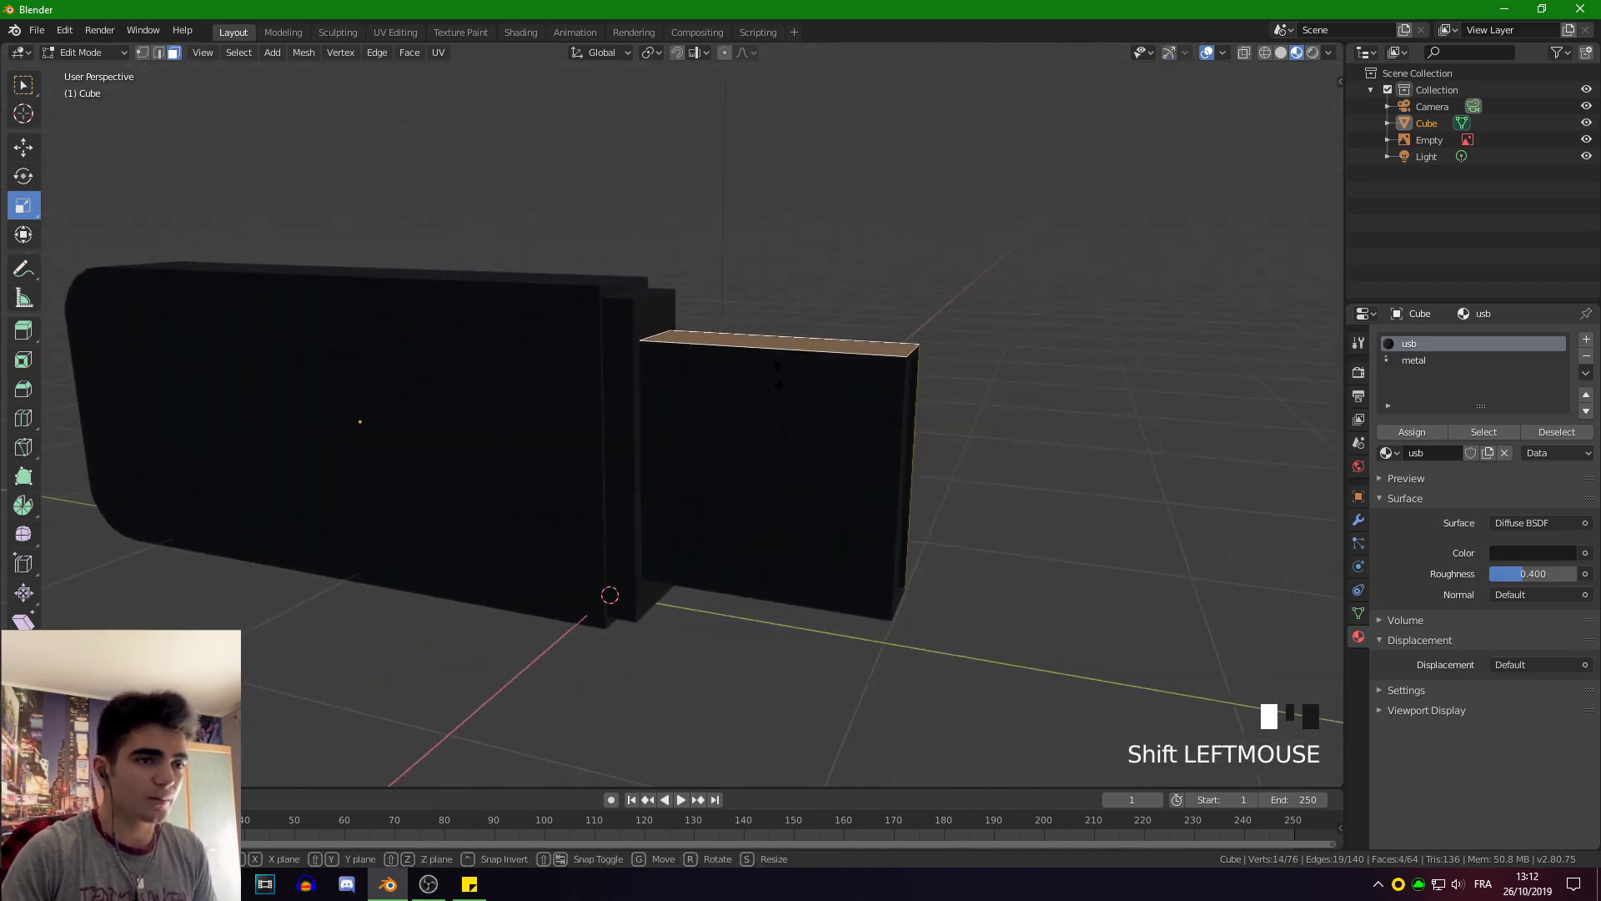
shift+click(796, 483)
middle_drag(795, 483, 886, 388)
shift+click(862, 386)
shift+click(862, 386)
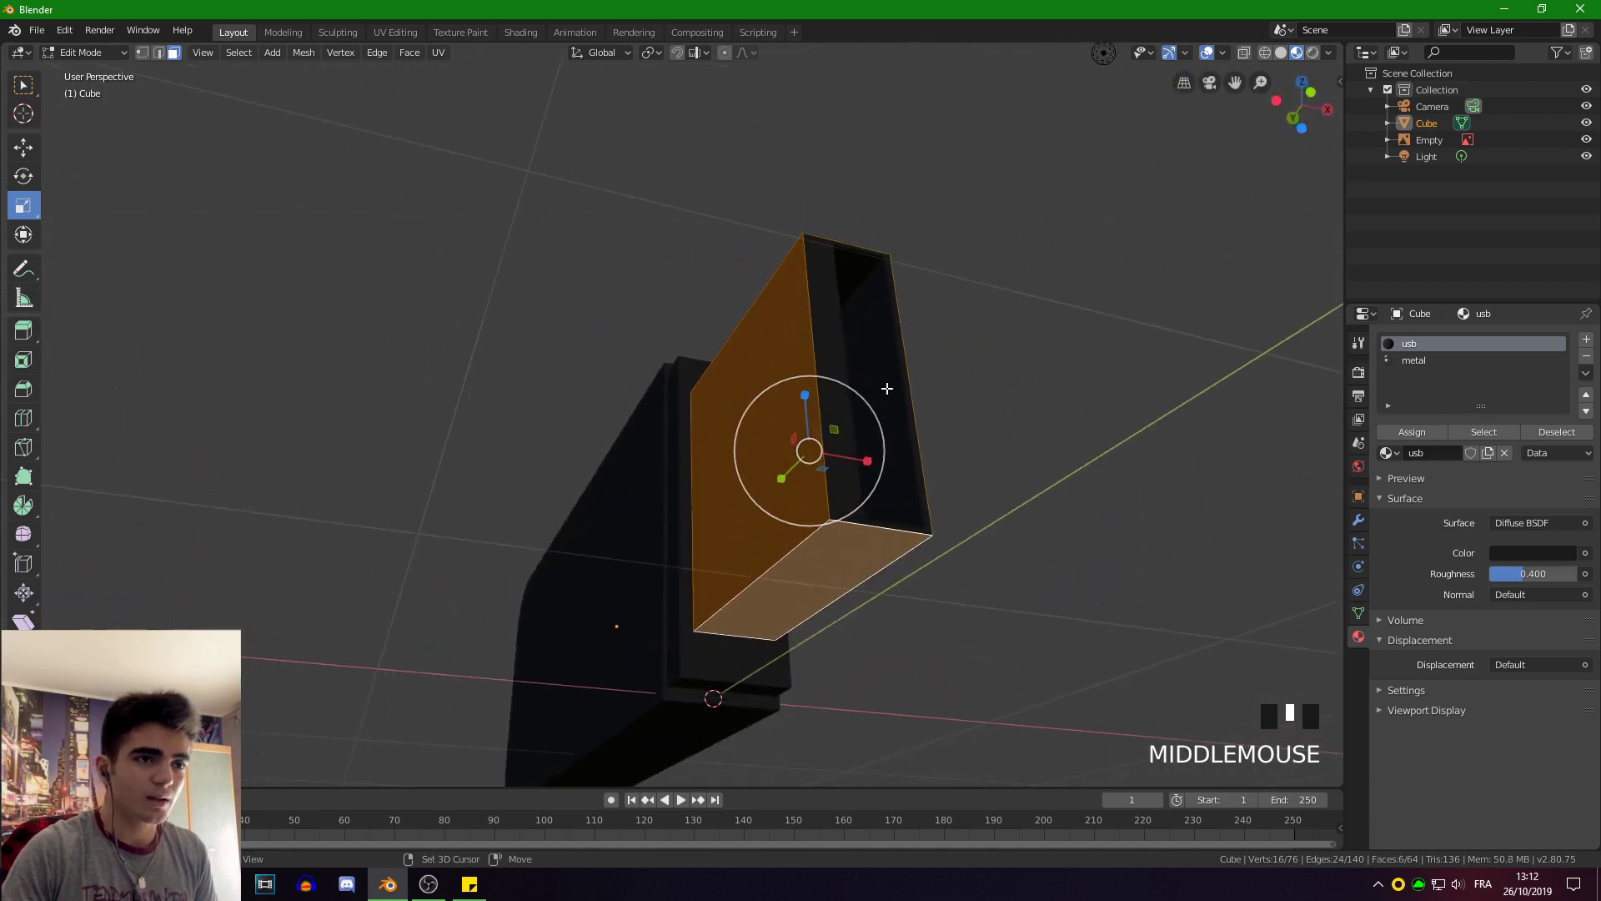
Add the rim and remaining outer faces of the connector shell to the selection and assign the metal material to them.
shift+click(839, 313)
middle_drag(840, 313, 762, 328)
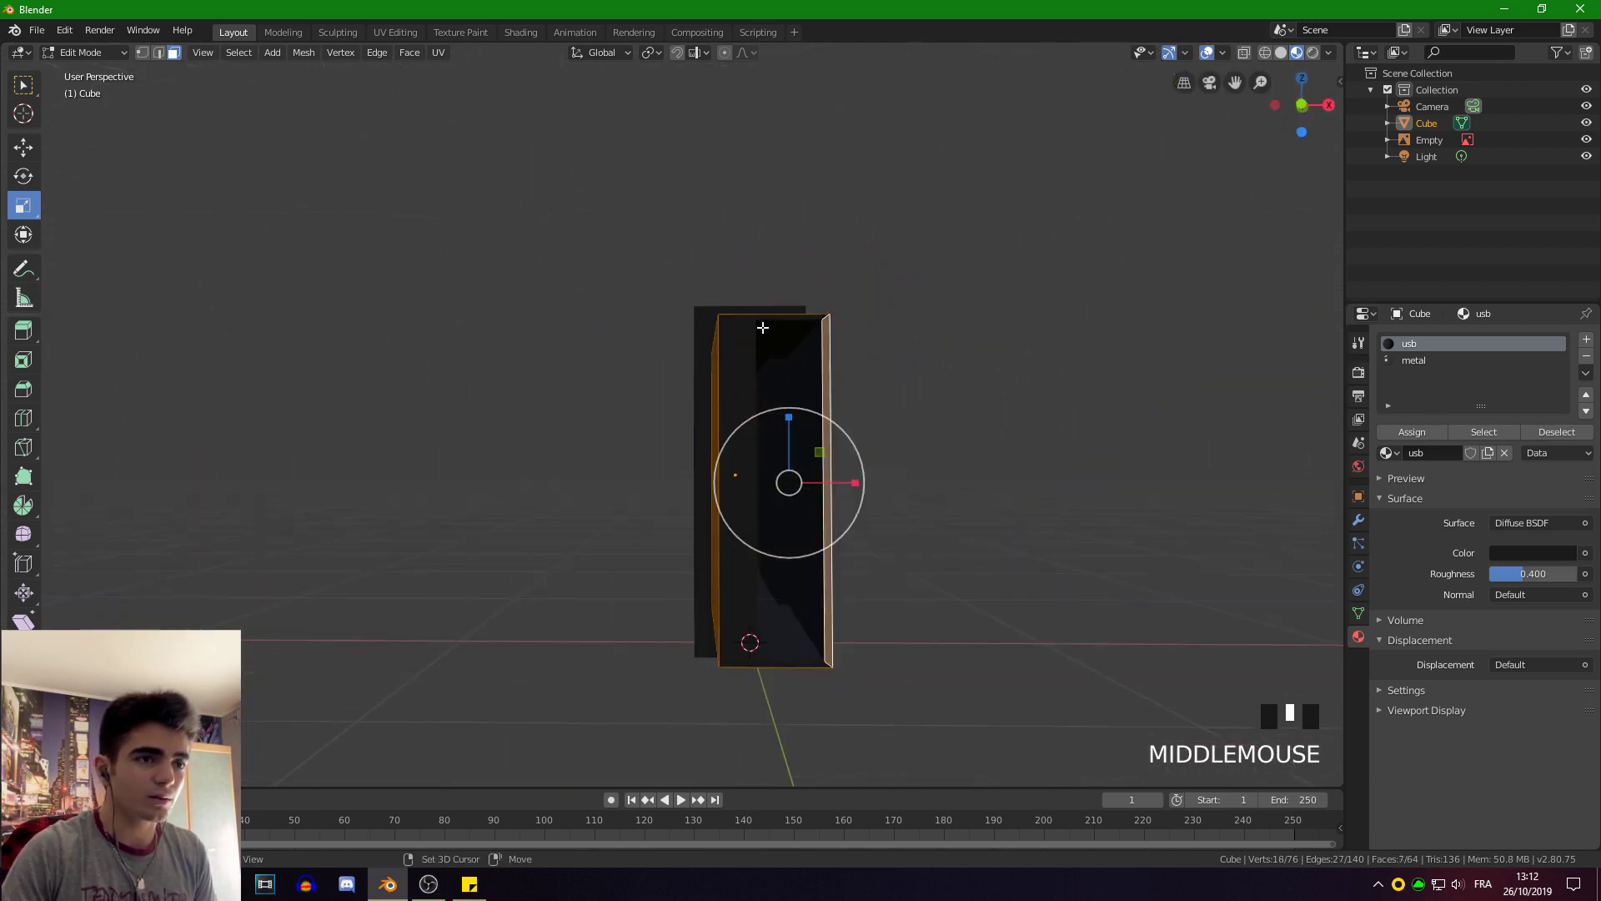
shift+click(773, 315)
shift+click(761, 662)
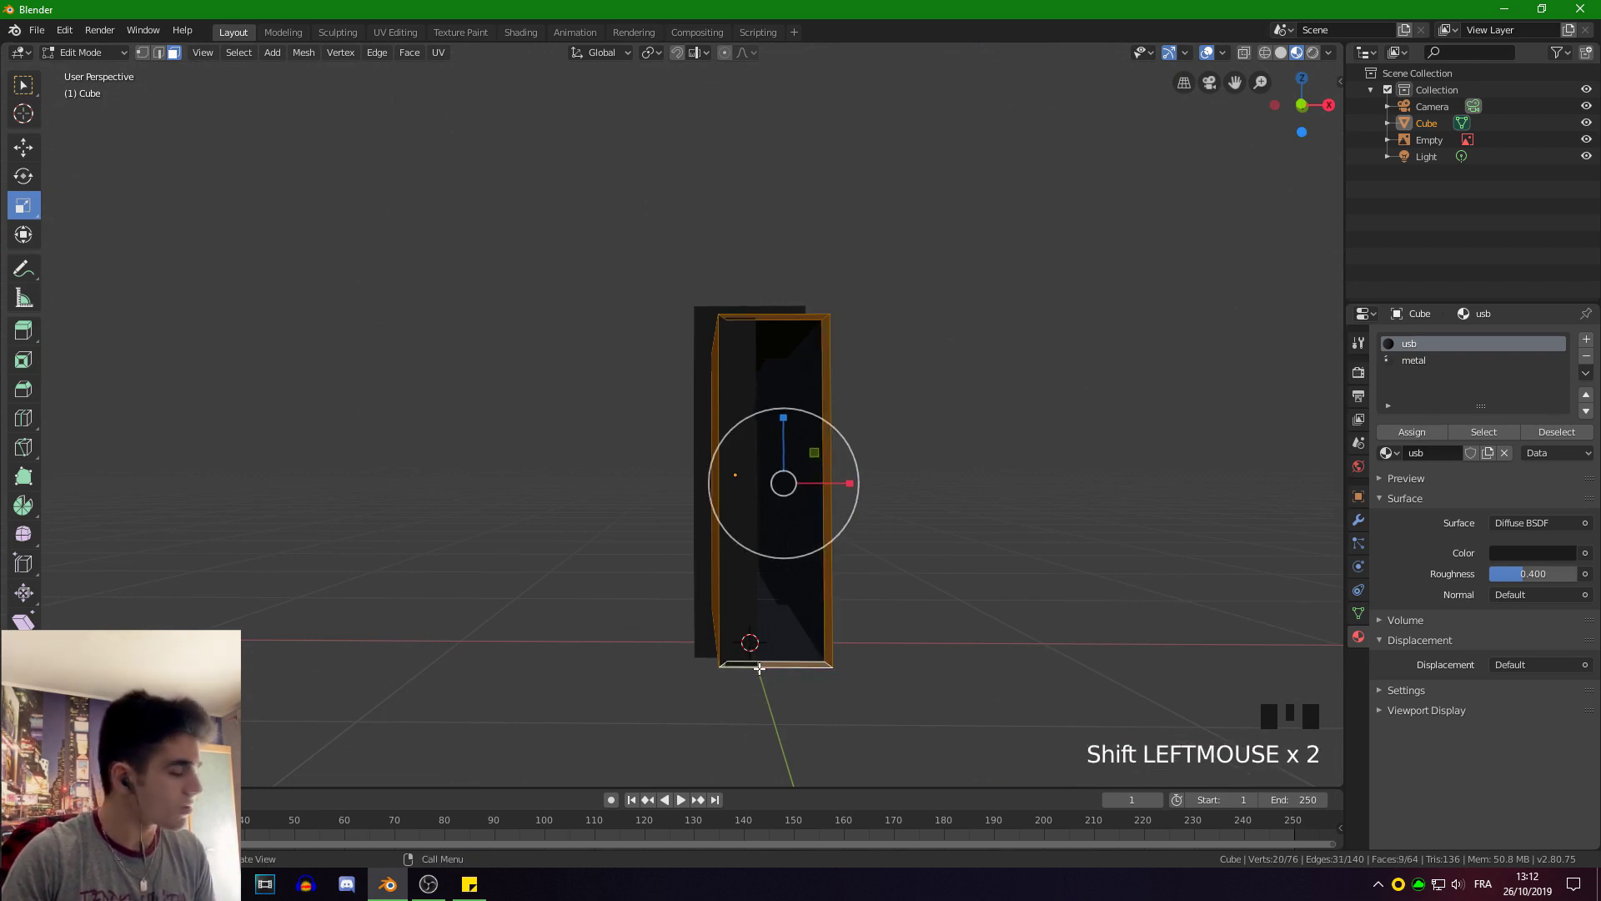
middle_drag(758, 667, 793, 501)
shift+click(859, 375)
shift+click(779, 653)
scroll(793, 500, down, 2)
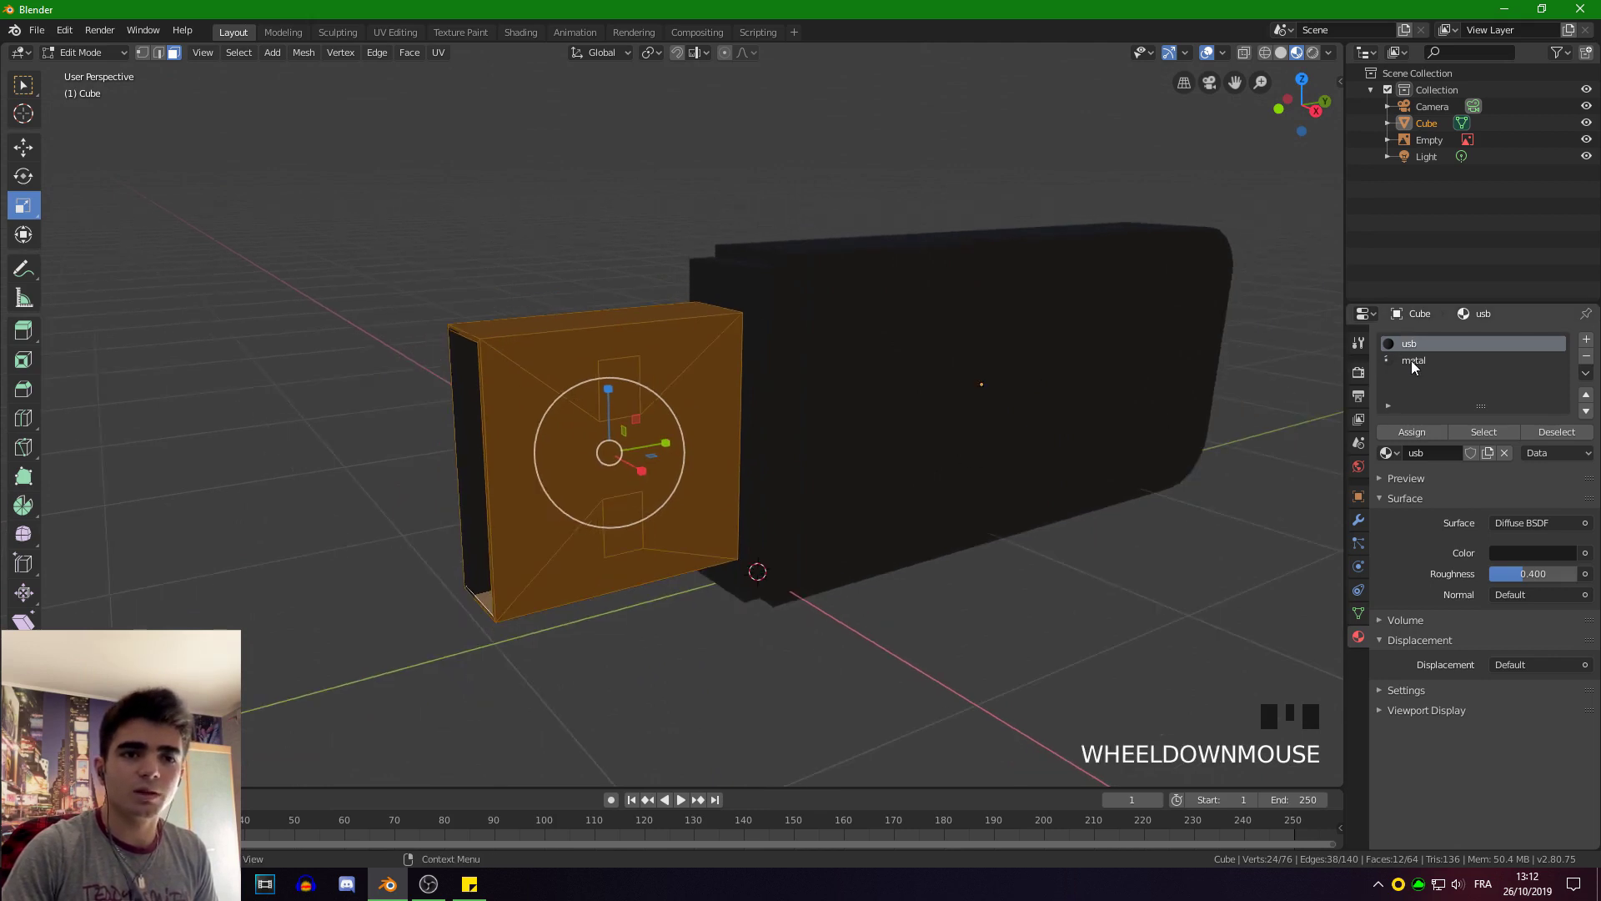
click(1413, 360)
click(1411, 432)
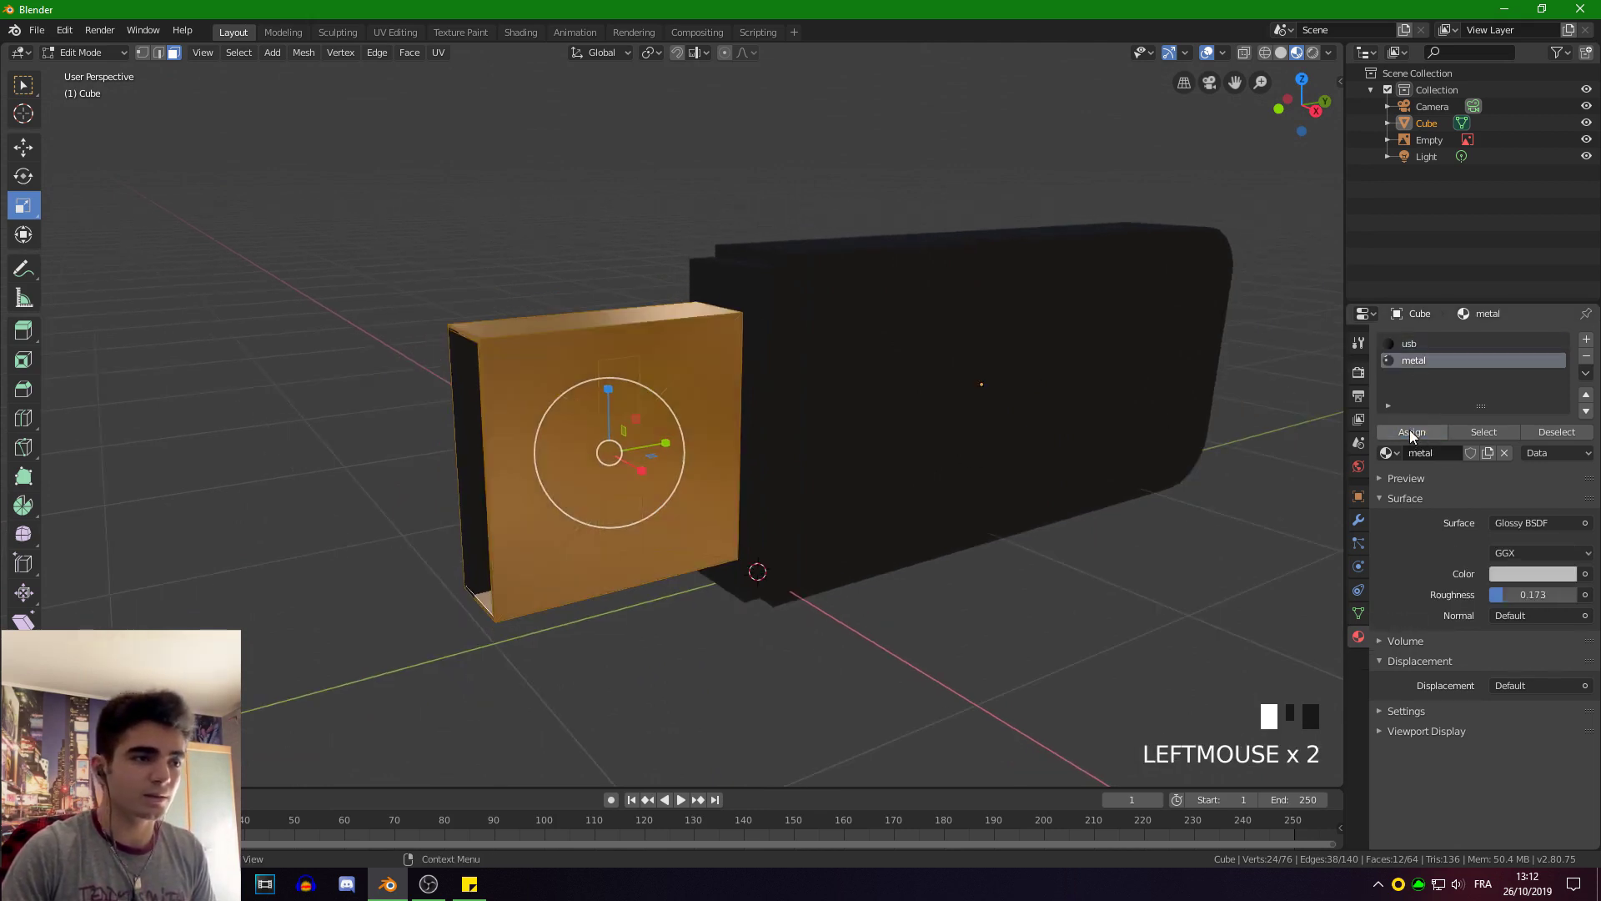
Compare the connector in rendered and solid shading, leaving the viewport in rendered shading.
mouse_move(893, 436)
middle_down()
mouse_move(783, 450)
mouse_move(892, 417)
middle_up()
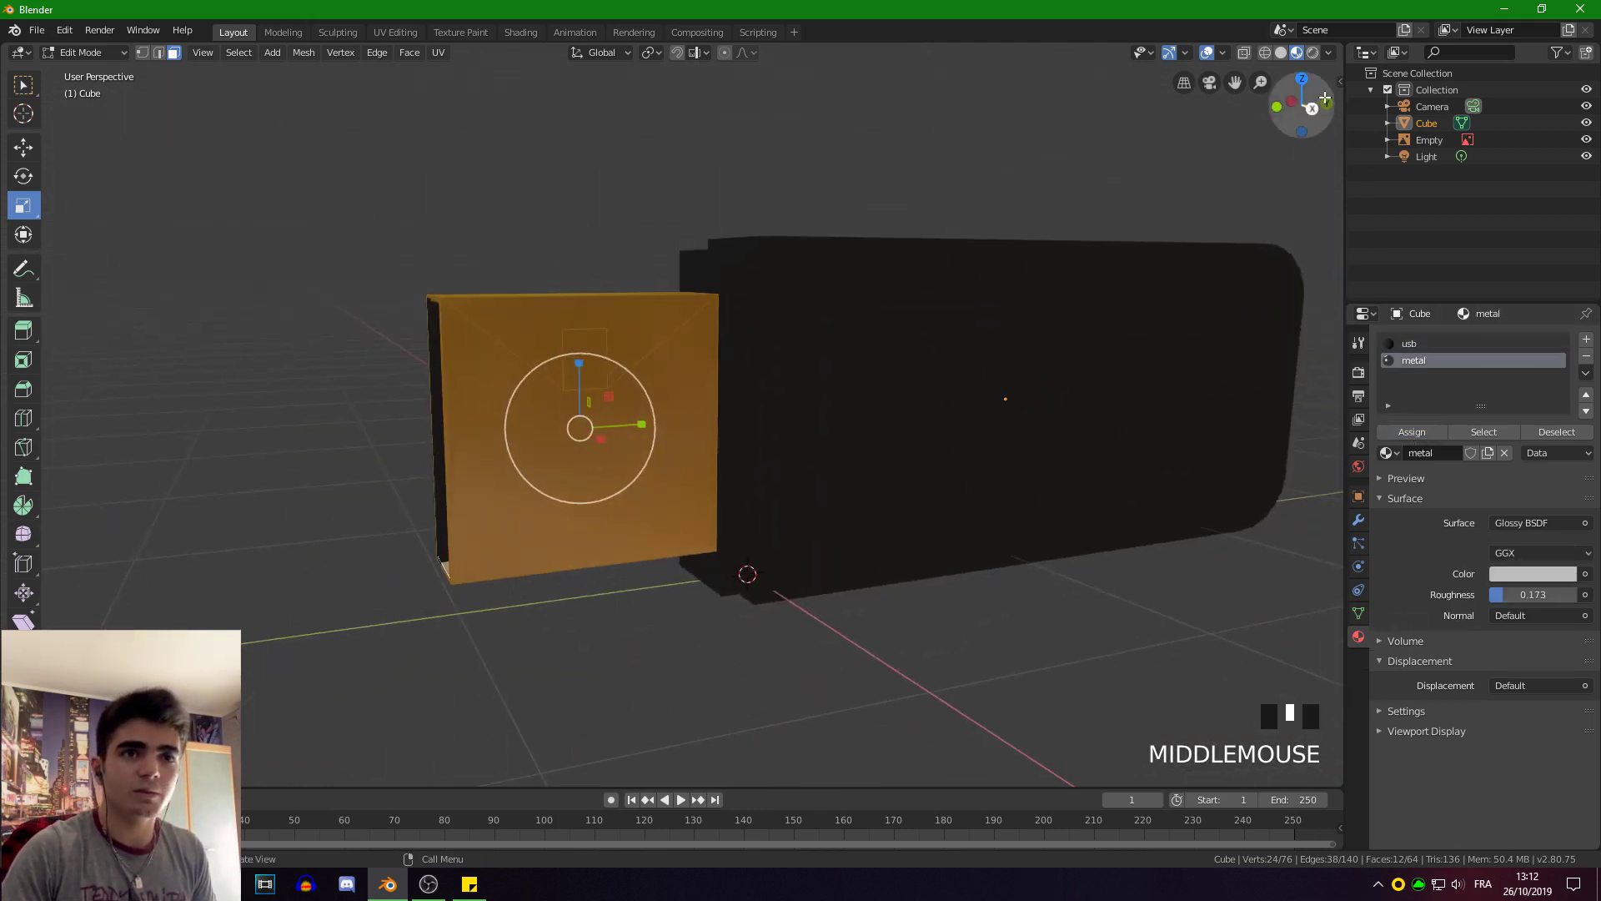
click(1311, 54)
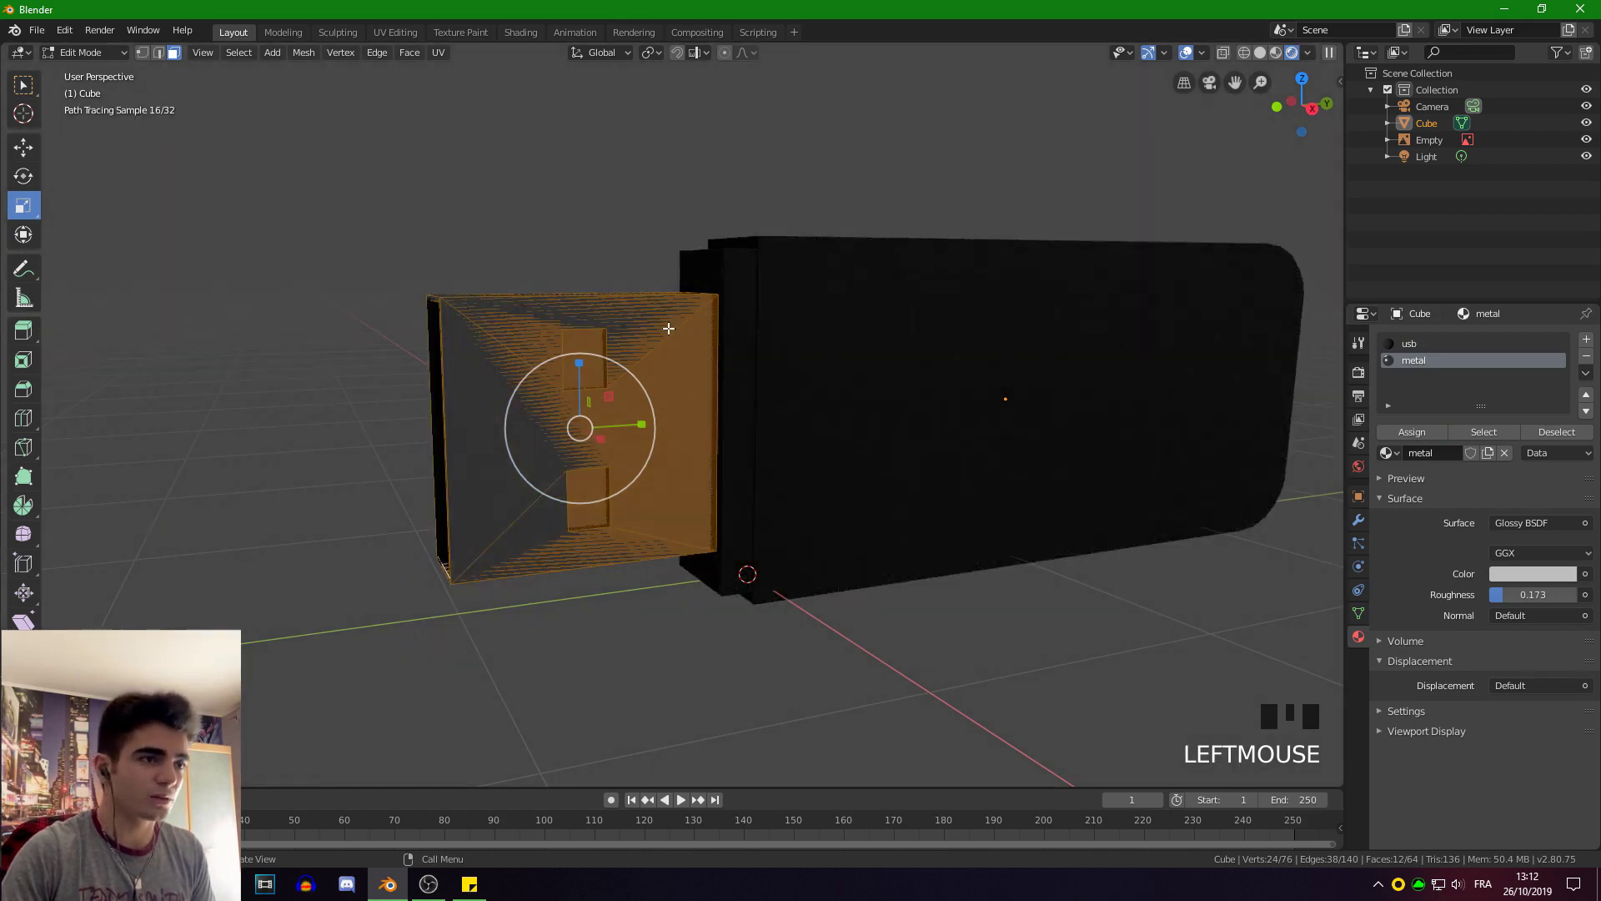
key(z)
click(767, 353)
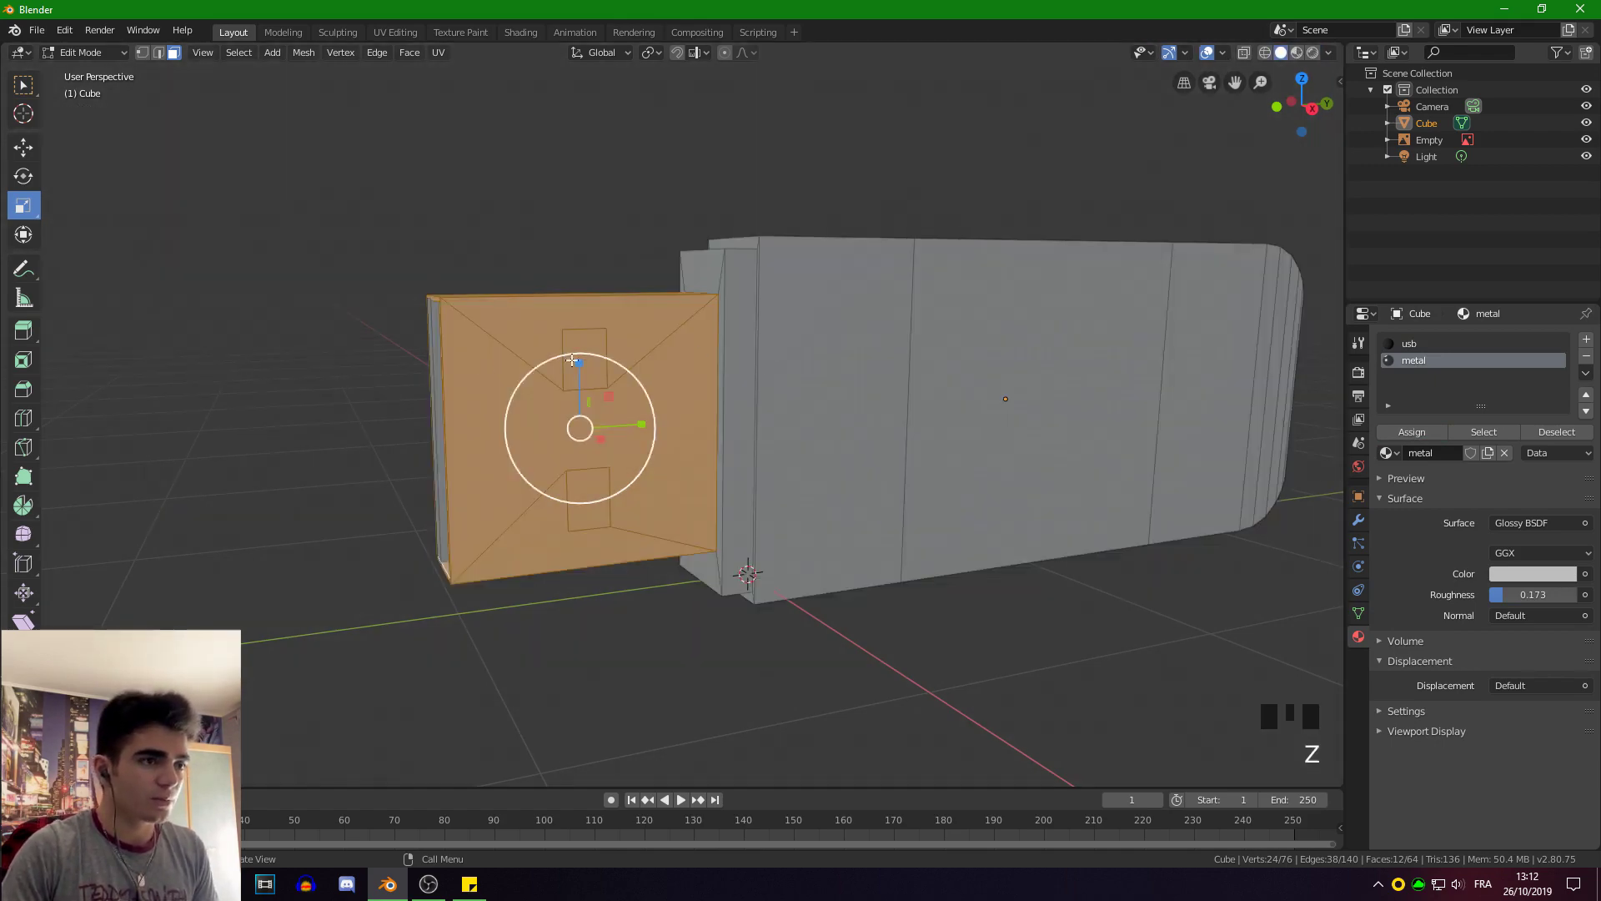
key(z)
click(503, 304)
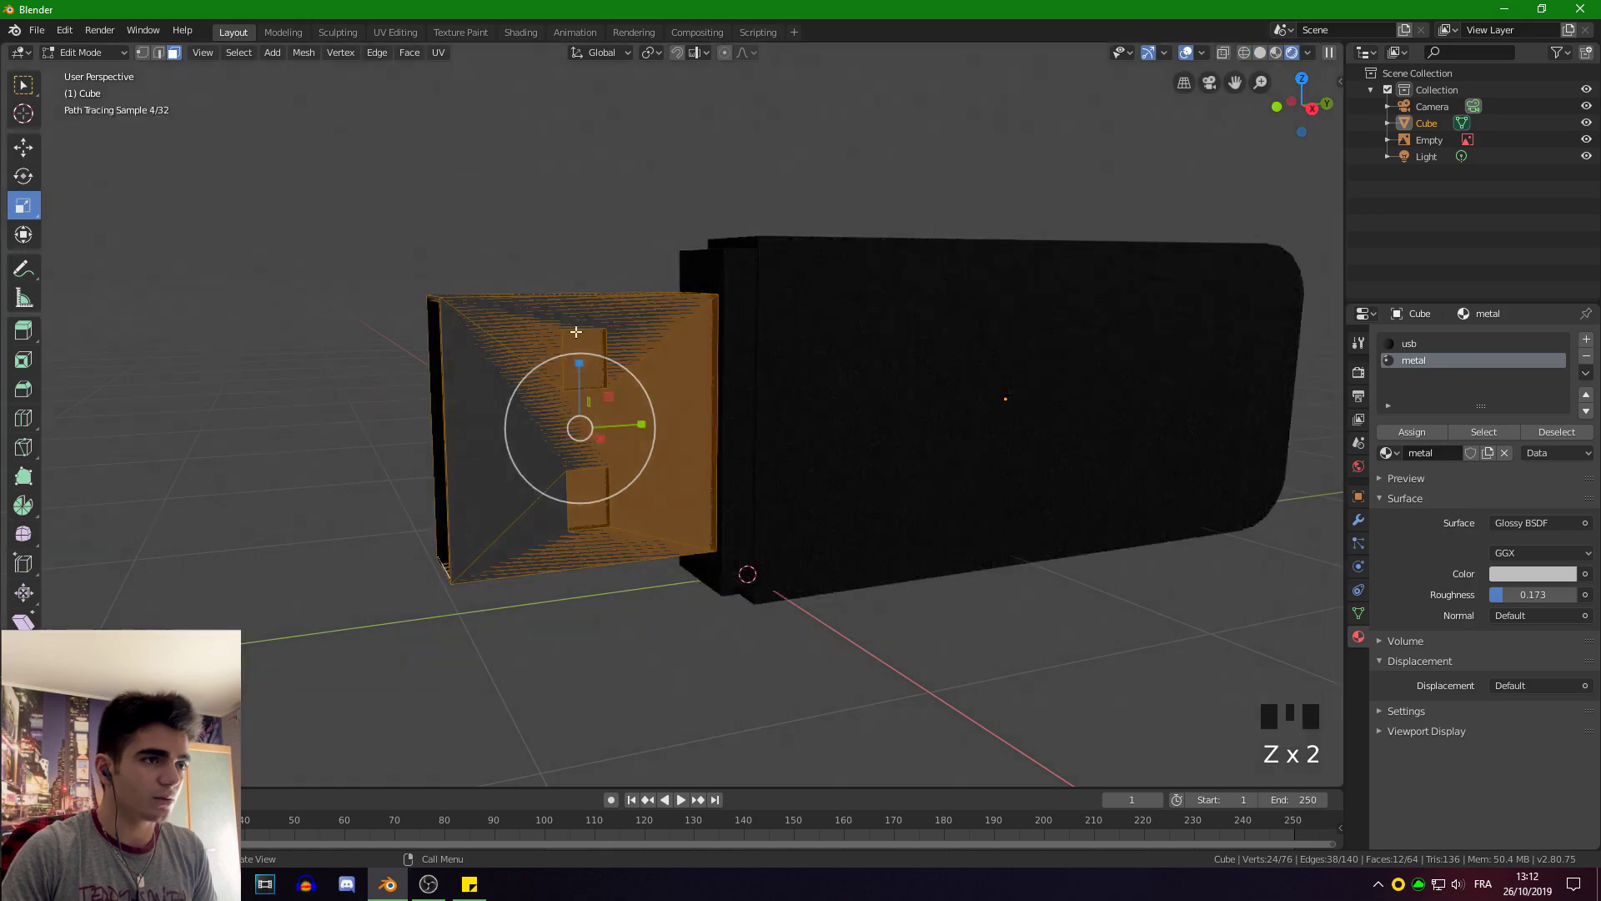
View the drive in Object Mode, return to Edit Mode and select the slab's side face inside the connector opening.
click(84, 52)
click(92, 59)
middle_drag(417, 450, 688, 357)
key(Tab)
click(697, 350)
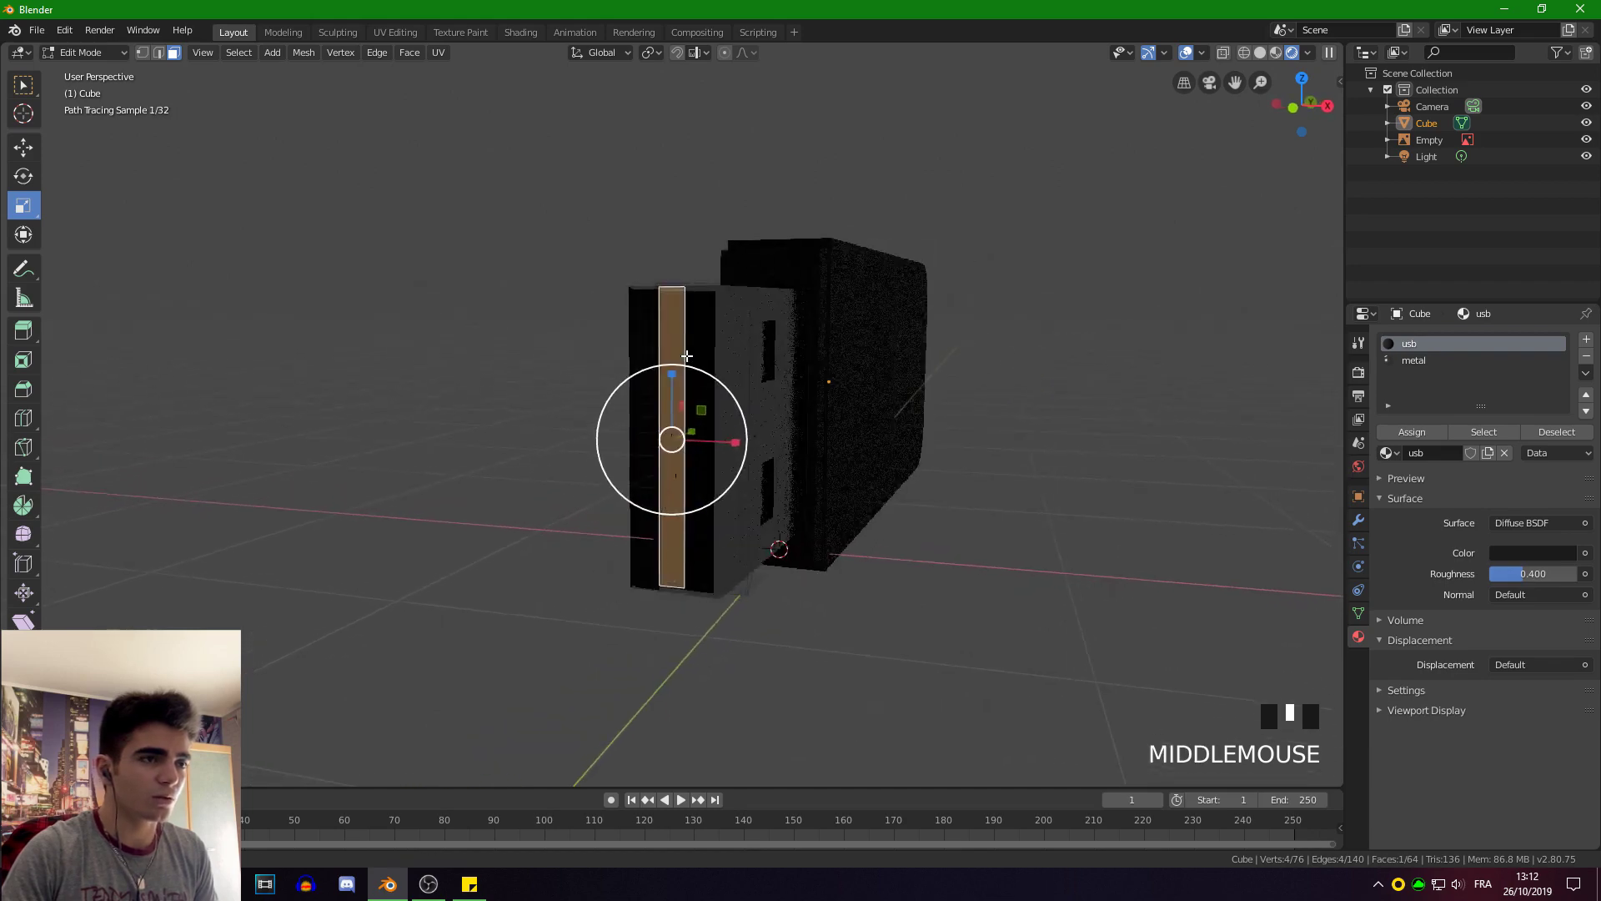
click(699, 336)
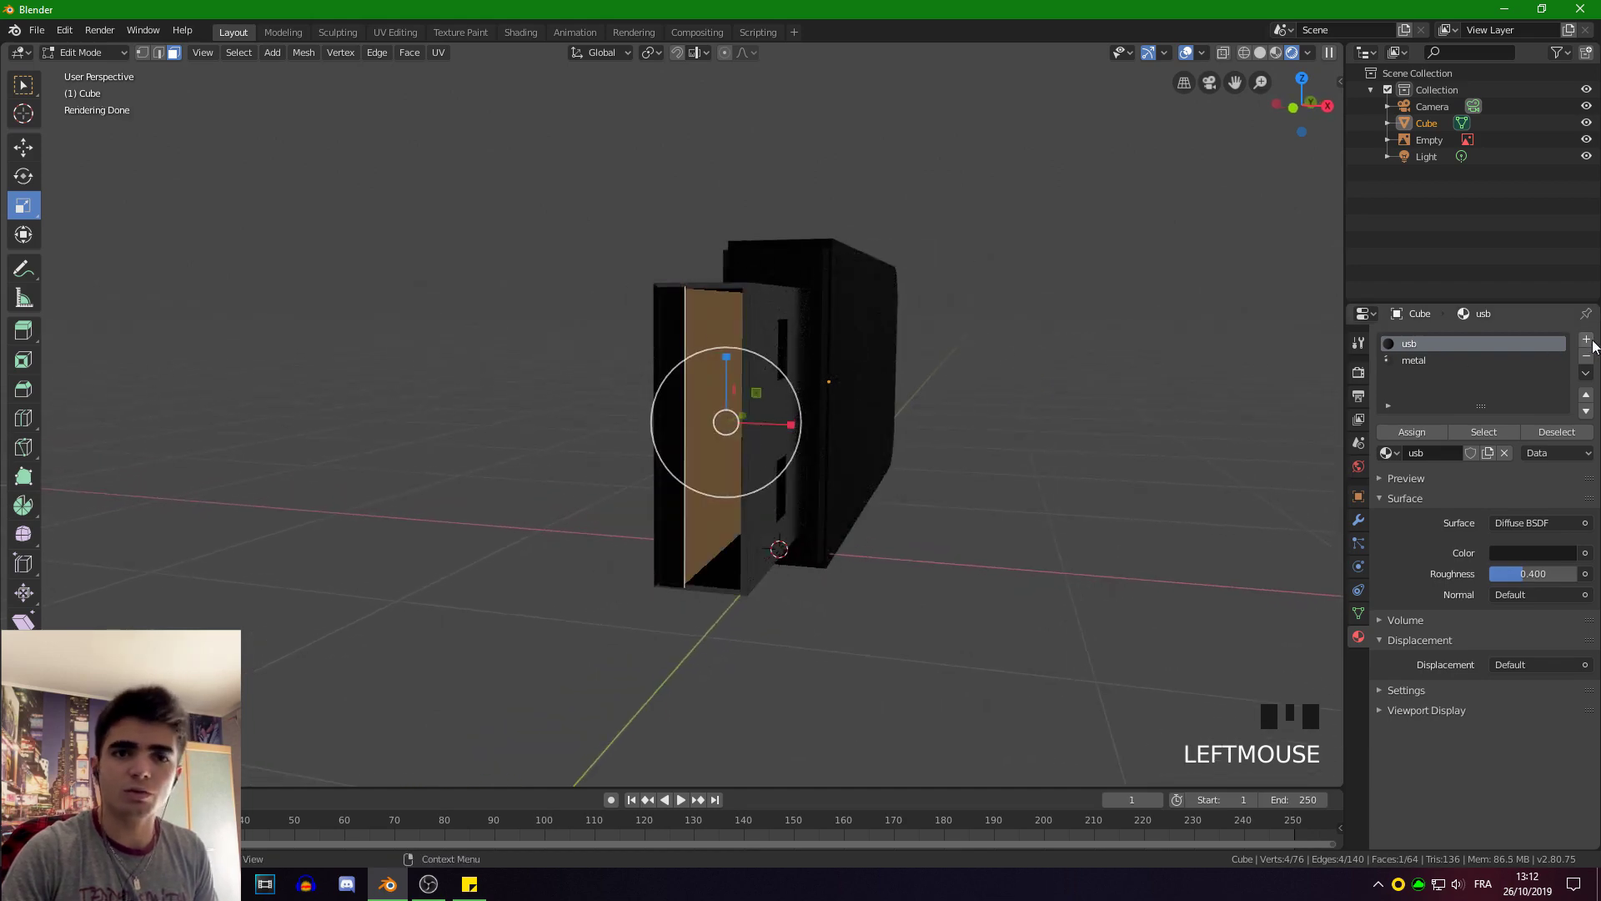
Add a third material slot with a new material named blanc and brighten its base color to near white.
click(1586, 340)
click(1418, 452)
click(1422, 454)
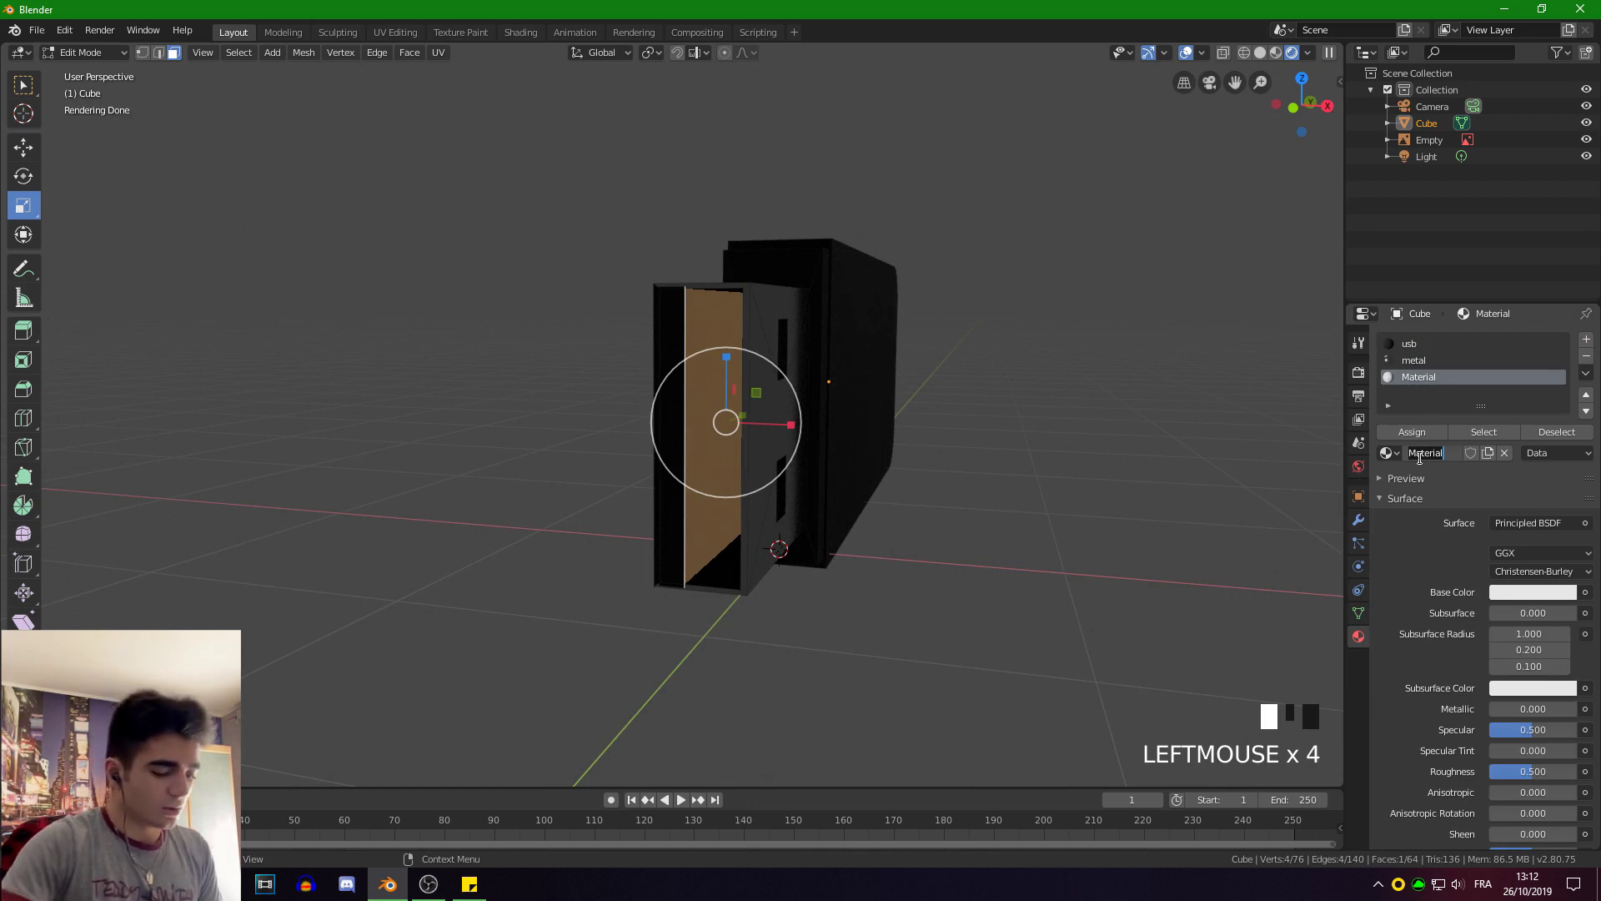
text(blanc)
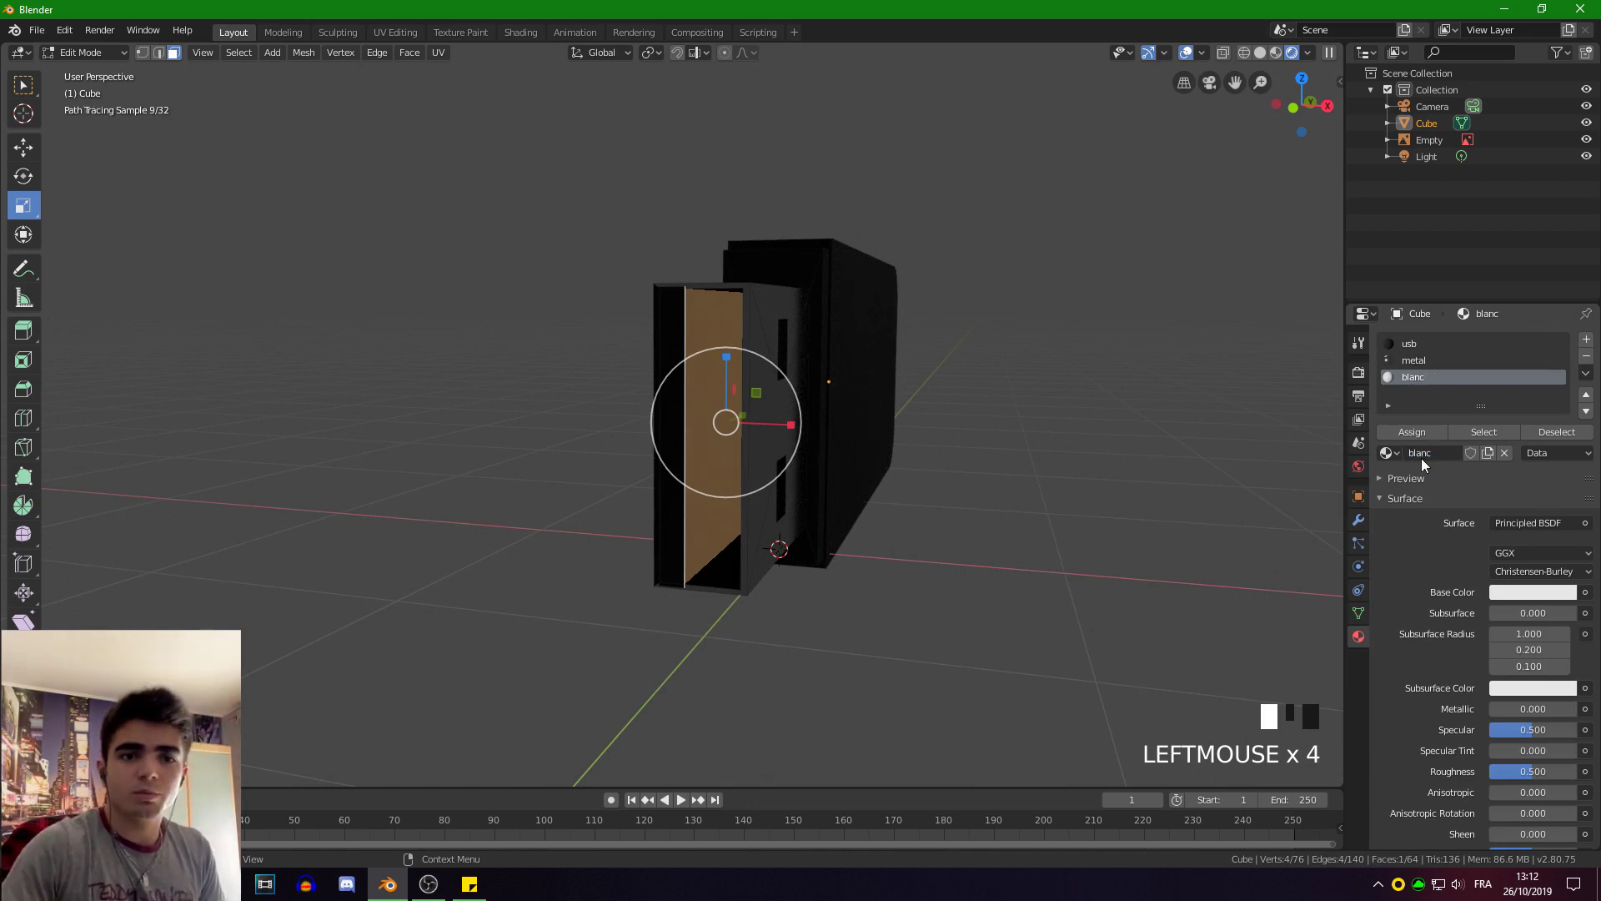
click(1533, 592)
drag(1563, 363, 1563, 353)
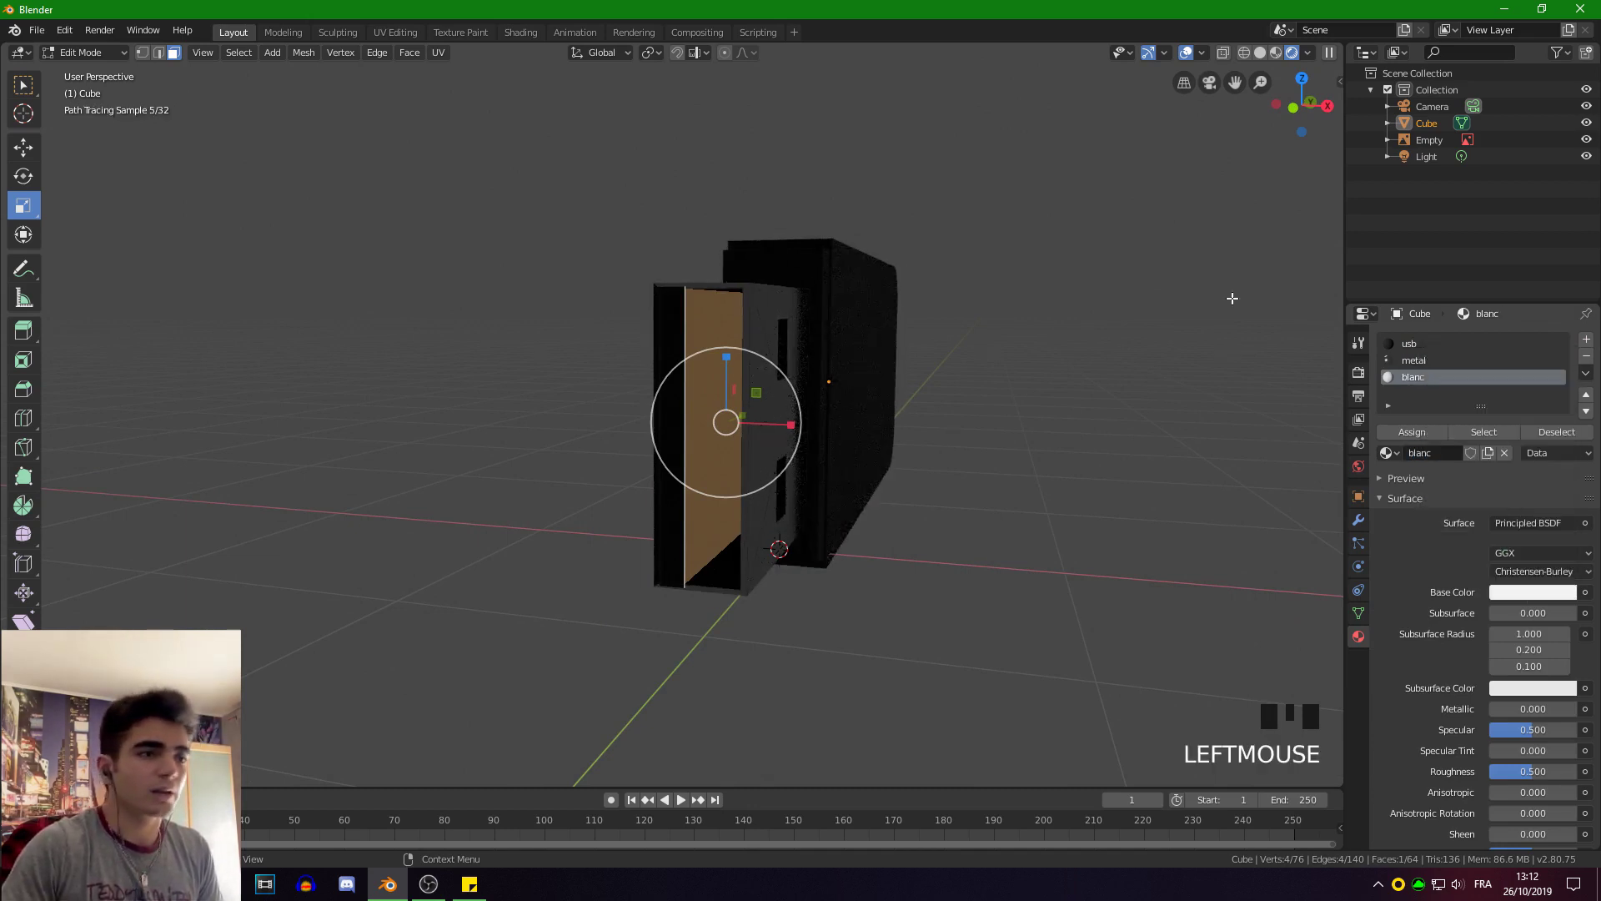
Select all linked faces of the inner slab and assign the blanc material to them.
click(679, 332)
shift+click(700, 332)
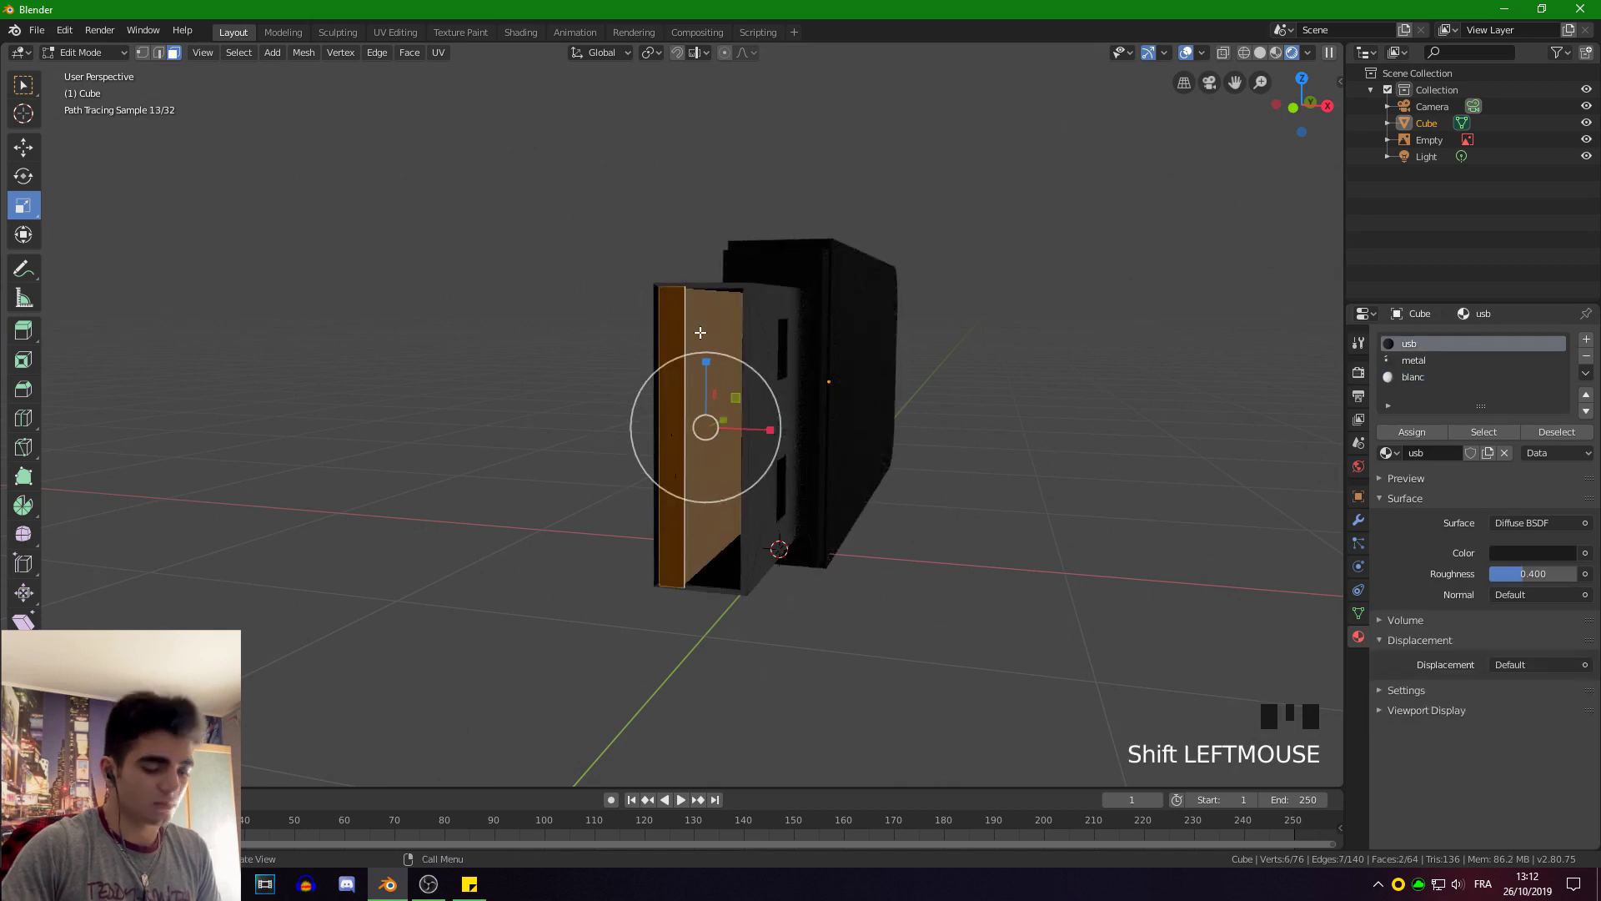
key(ctrl+l)
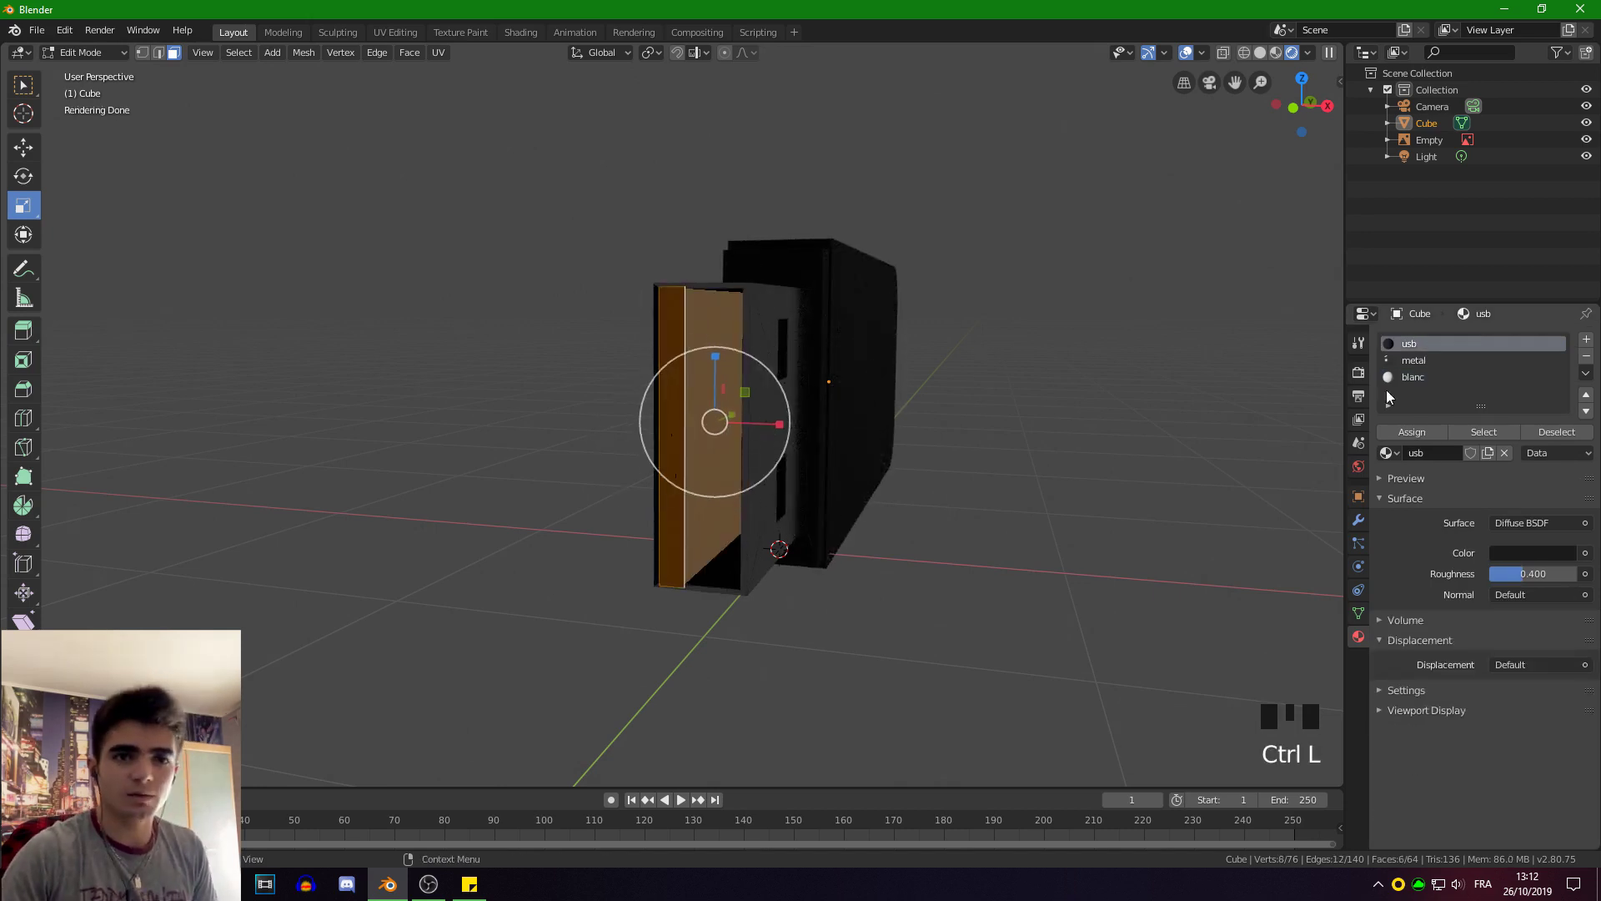
click(1413, 377)
click(1411, 432)
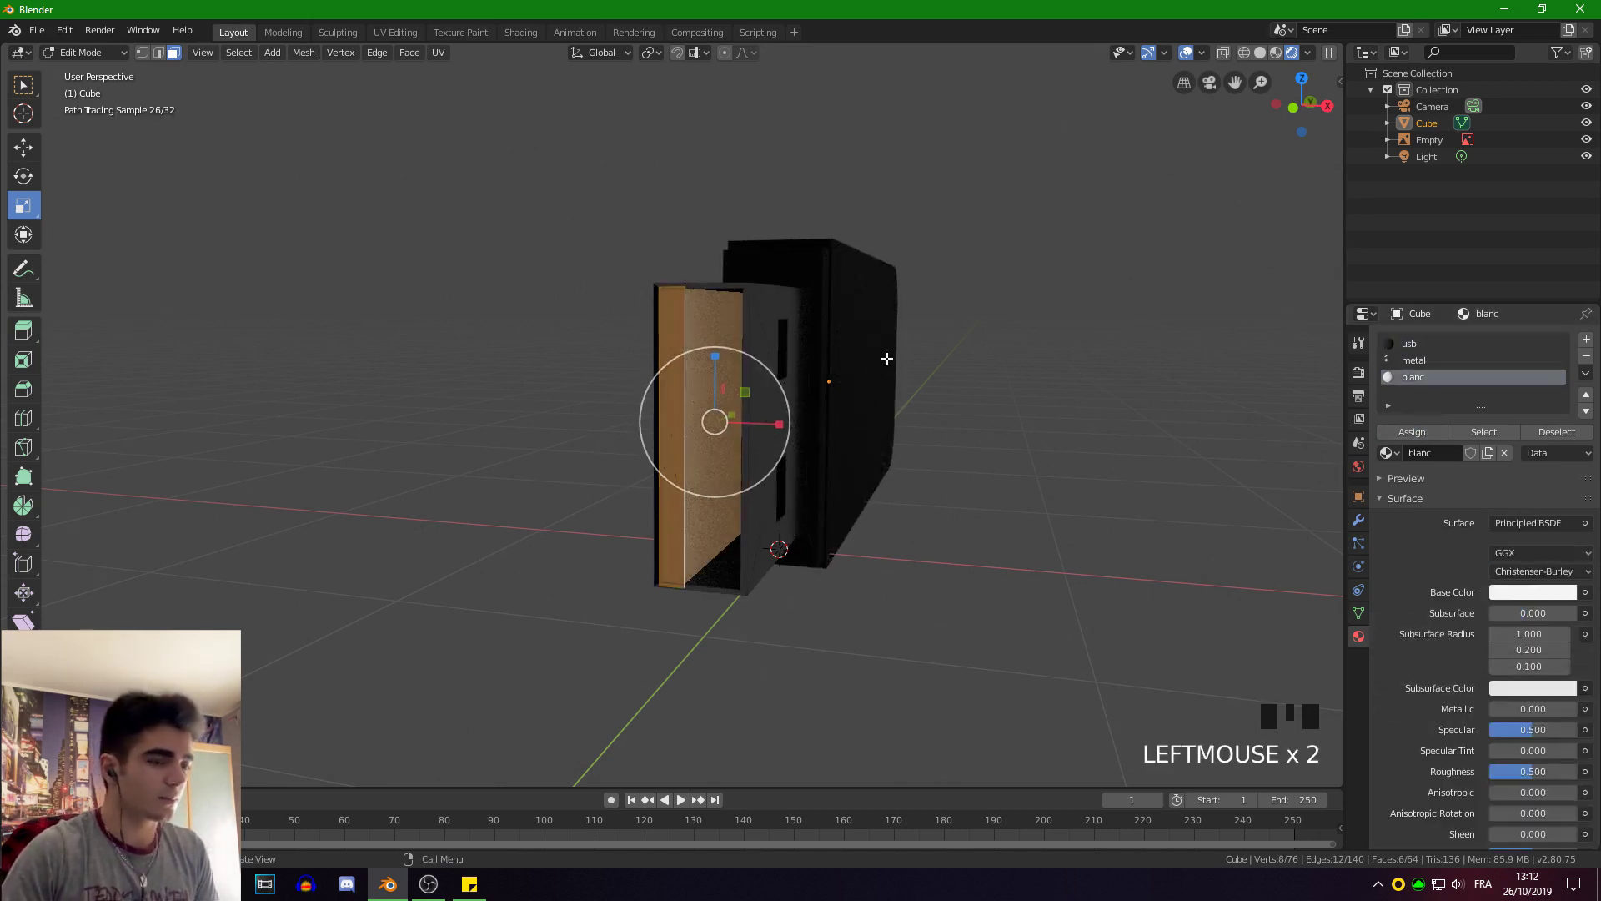
Examine the drive from several sides in rendered shading to check the slab and connector materials.
key(z)
mouse_move(915, 322)
middle_down()
mouse_move(808, 403)
mouse_move(718, 429)
mouse_move(893, 429)
mouse_move(842, 442)
mouse_move(790, 427)
middle_up()
middle_drag(955, 427, 789, 422)
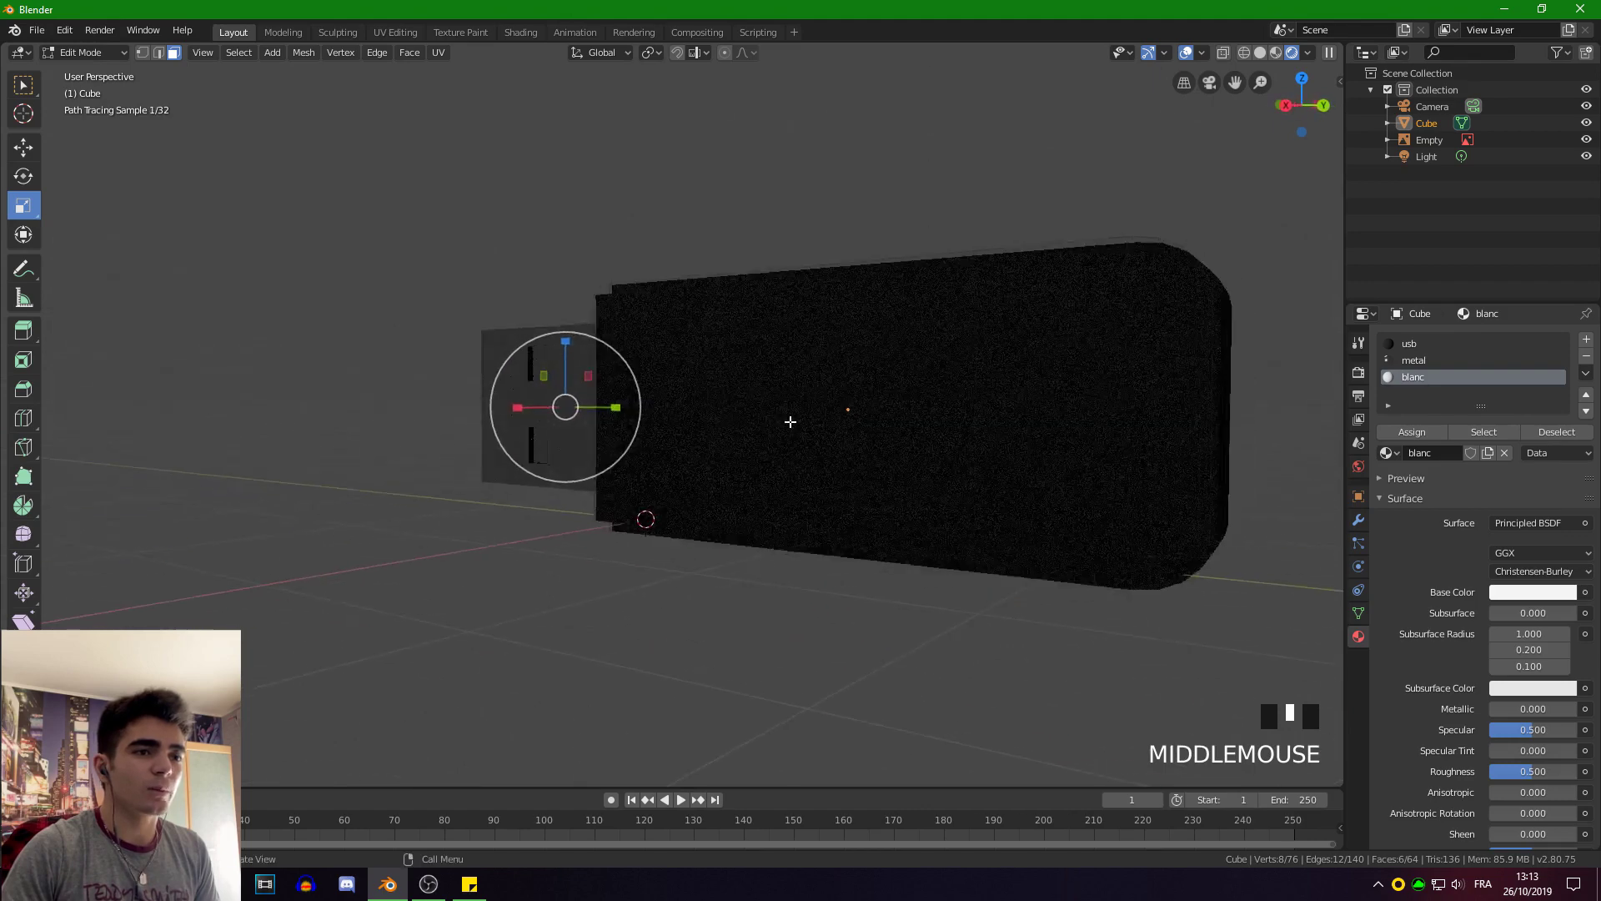
scroll(733, 379, down, 1)
middle_drag(884, 375, 686, 412)
scroll(847, 475, down, 3)
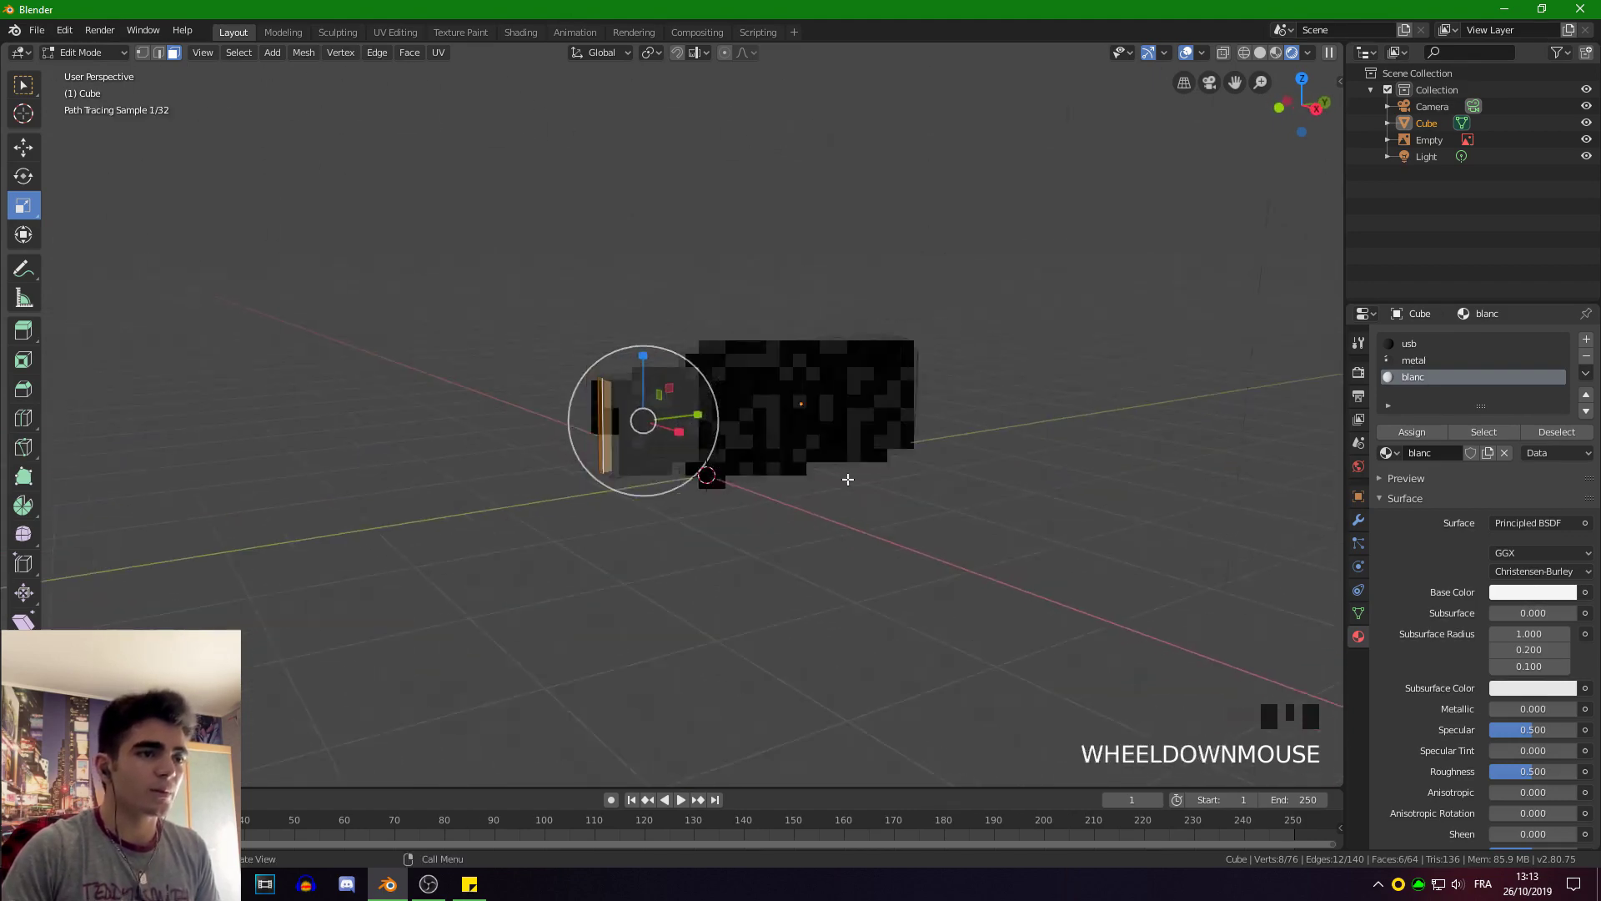
middle_drag(847, 475, 872, 483)
Return to Object Mode, add a mesh plane and scale it up into a large floor beneath the drive.
key(shift+a)
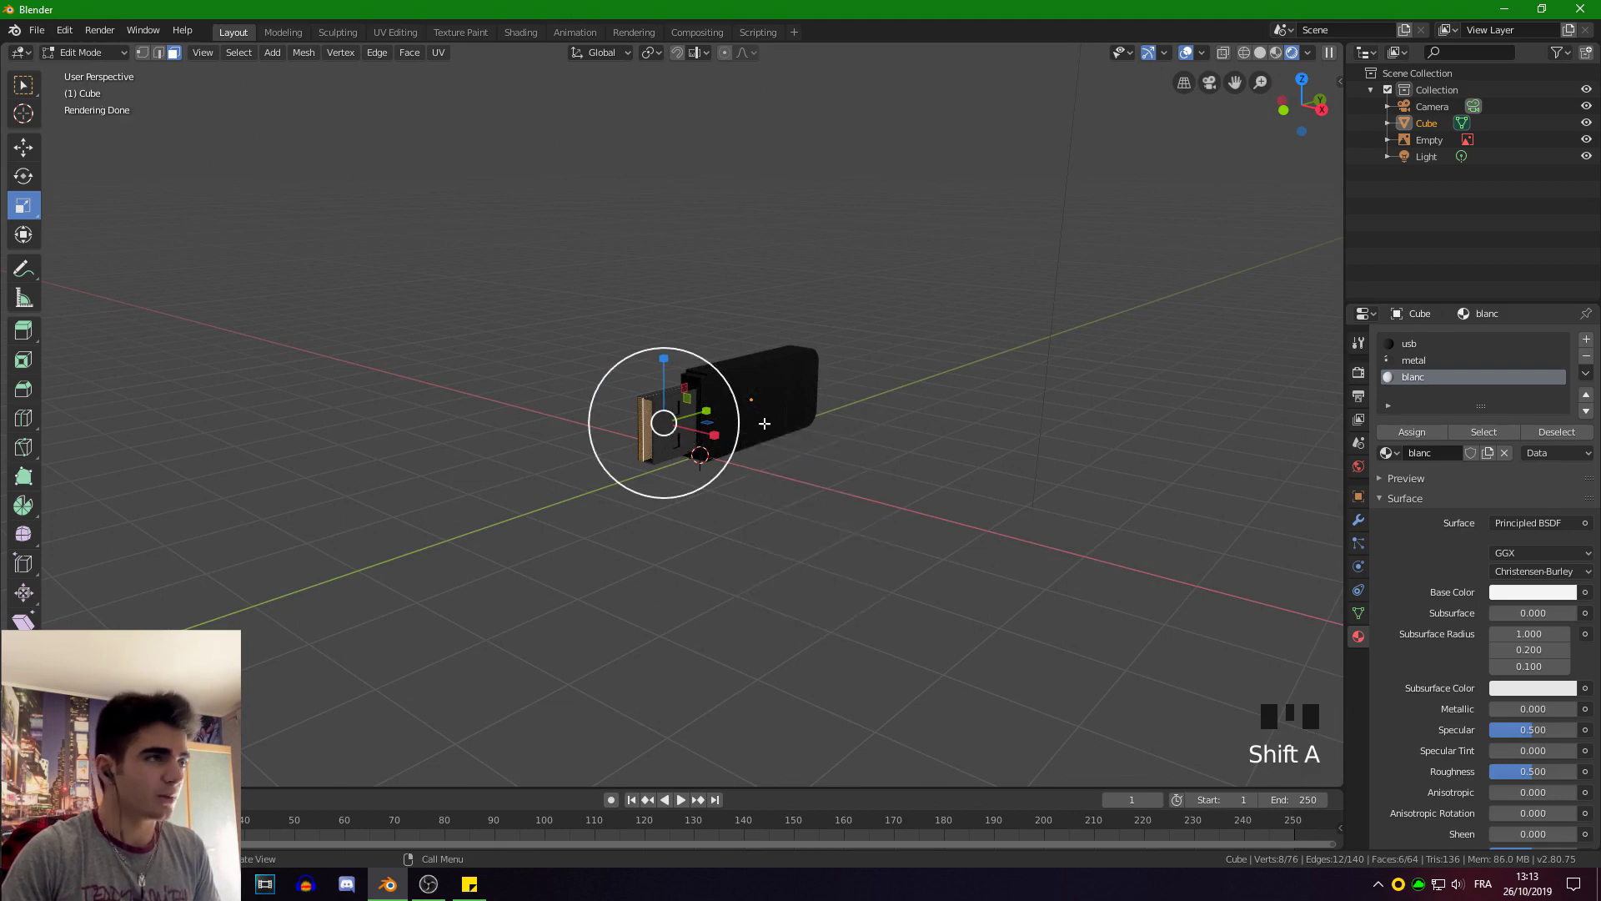
key(Tab)
key(shift+a)
mouse_move(752, 272)
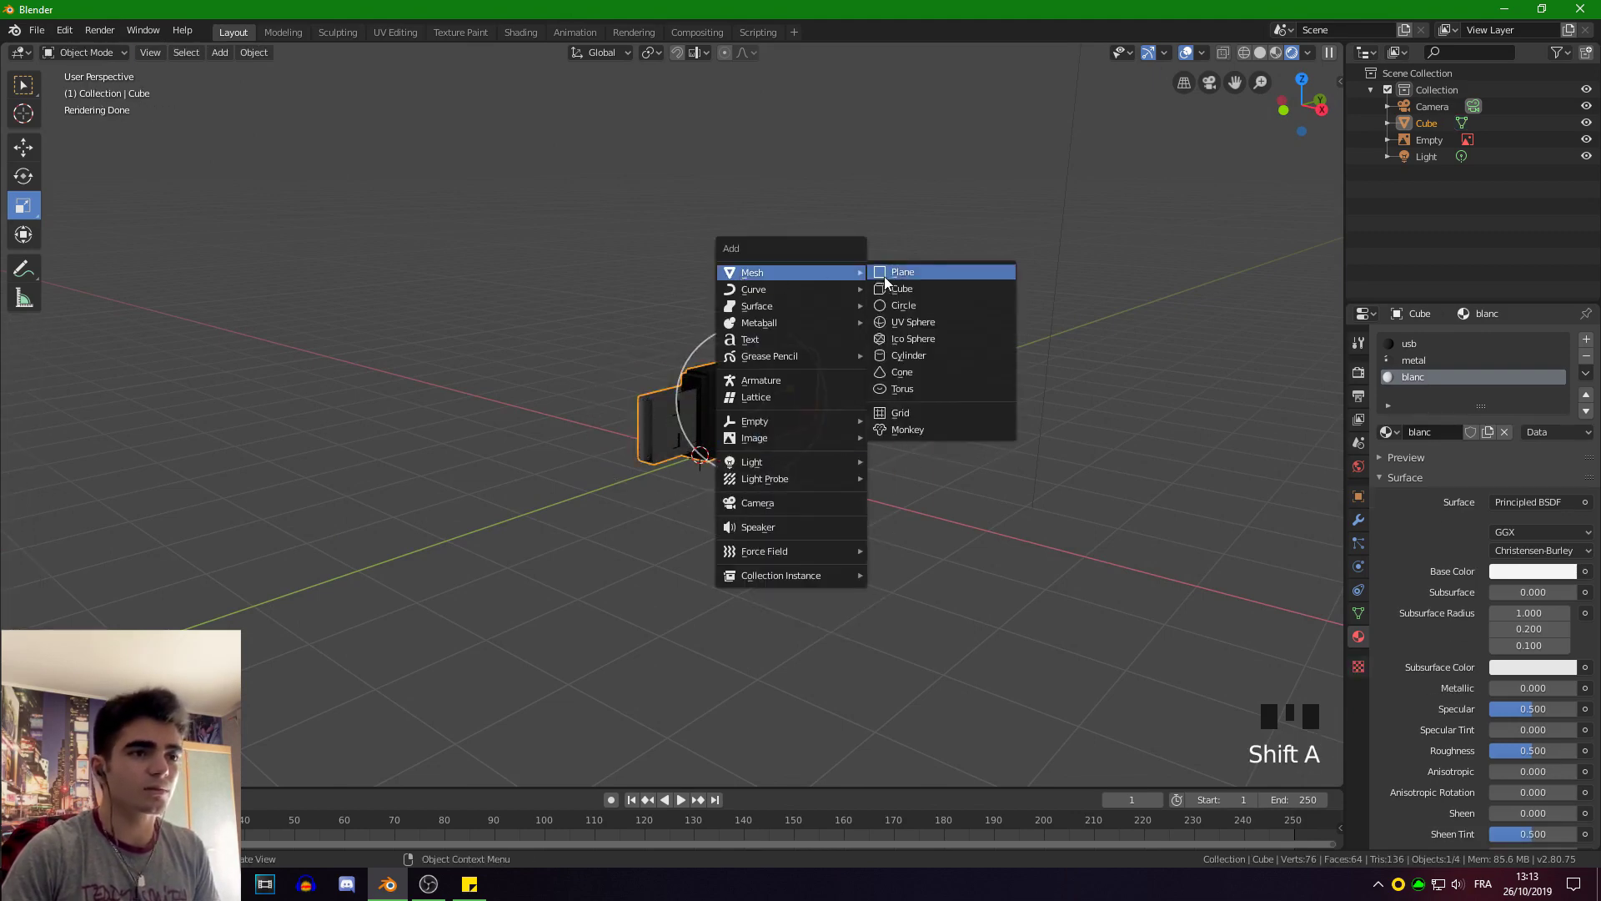
click(884, 277)
key(s)
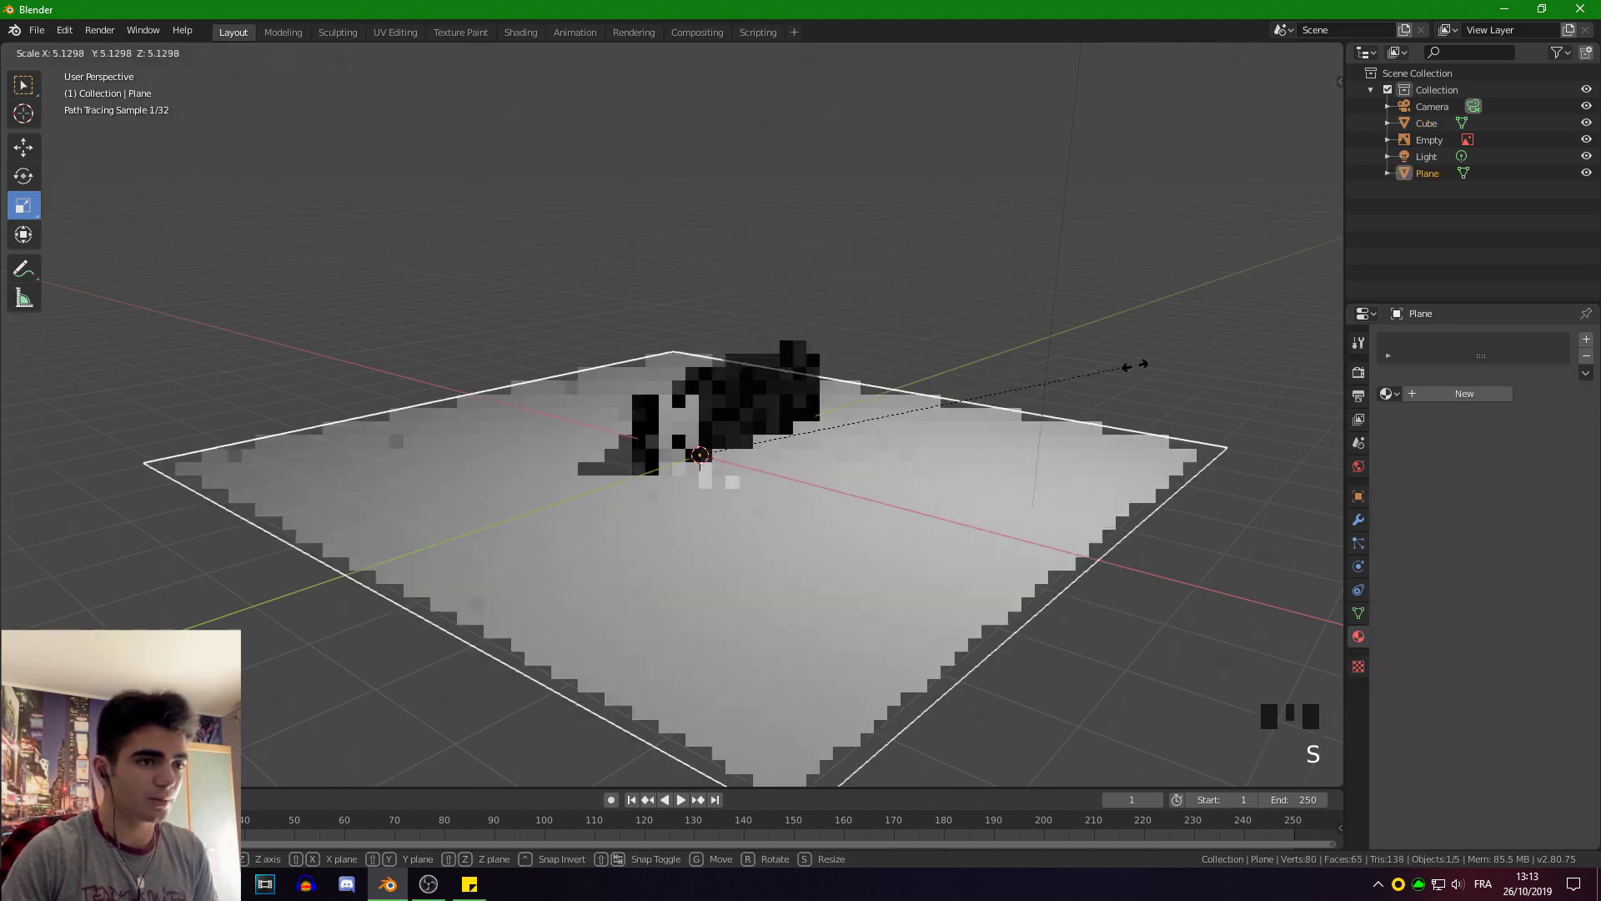
click(518, 364)
Select the drive and adjust the surface properties of its metal material.
scroll(518, 363, up, 3)
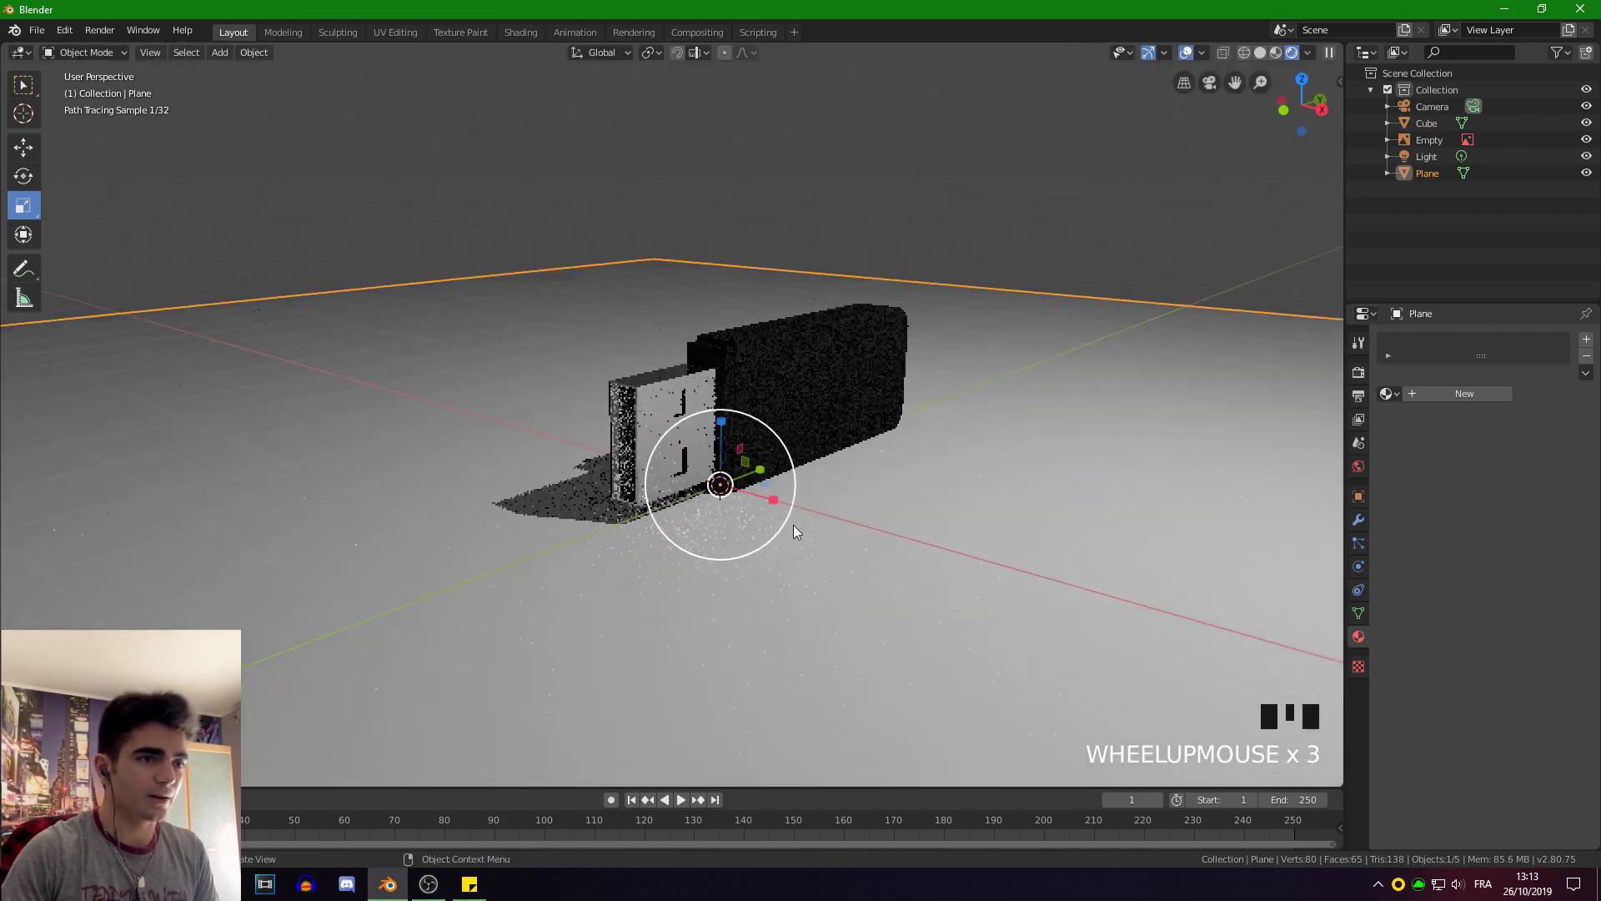
middle_drag(518, 364, 522, 463)
click(590, 413)
scroll(570, 464, up, 2)
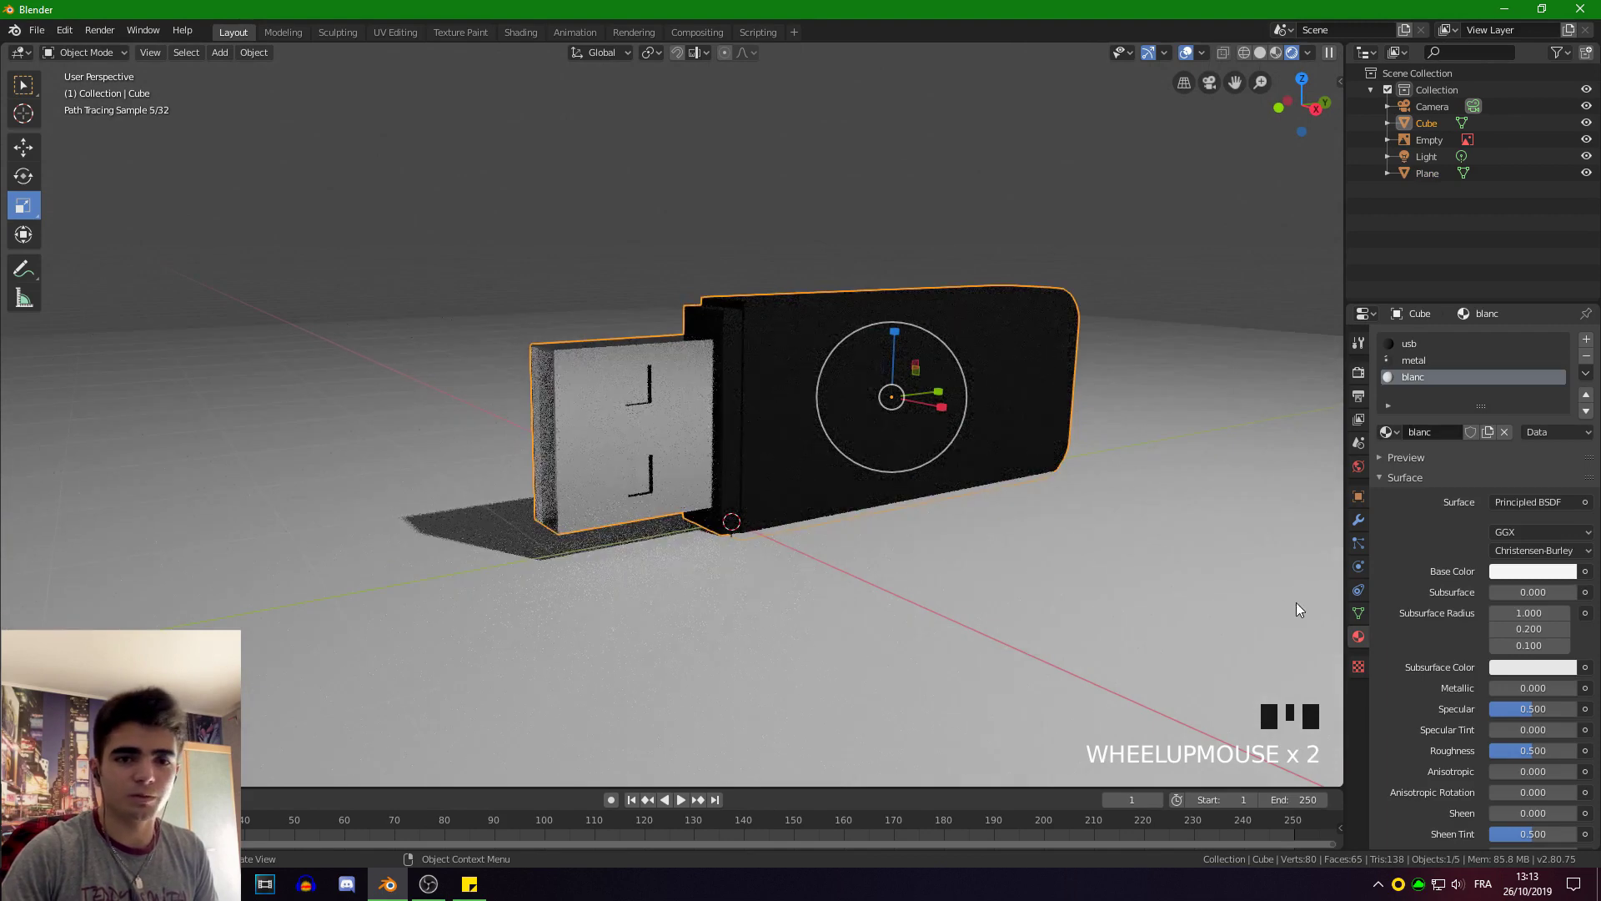
scroll(1547, 660, down, 1)
scroll(1376, 342, up, 3)
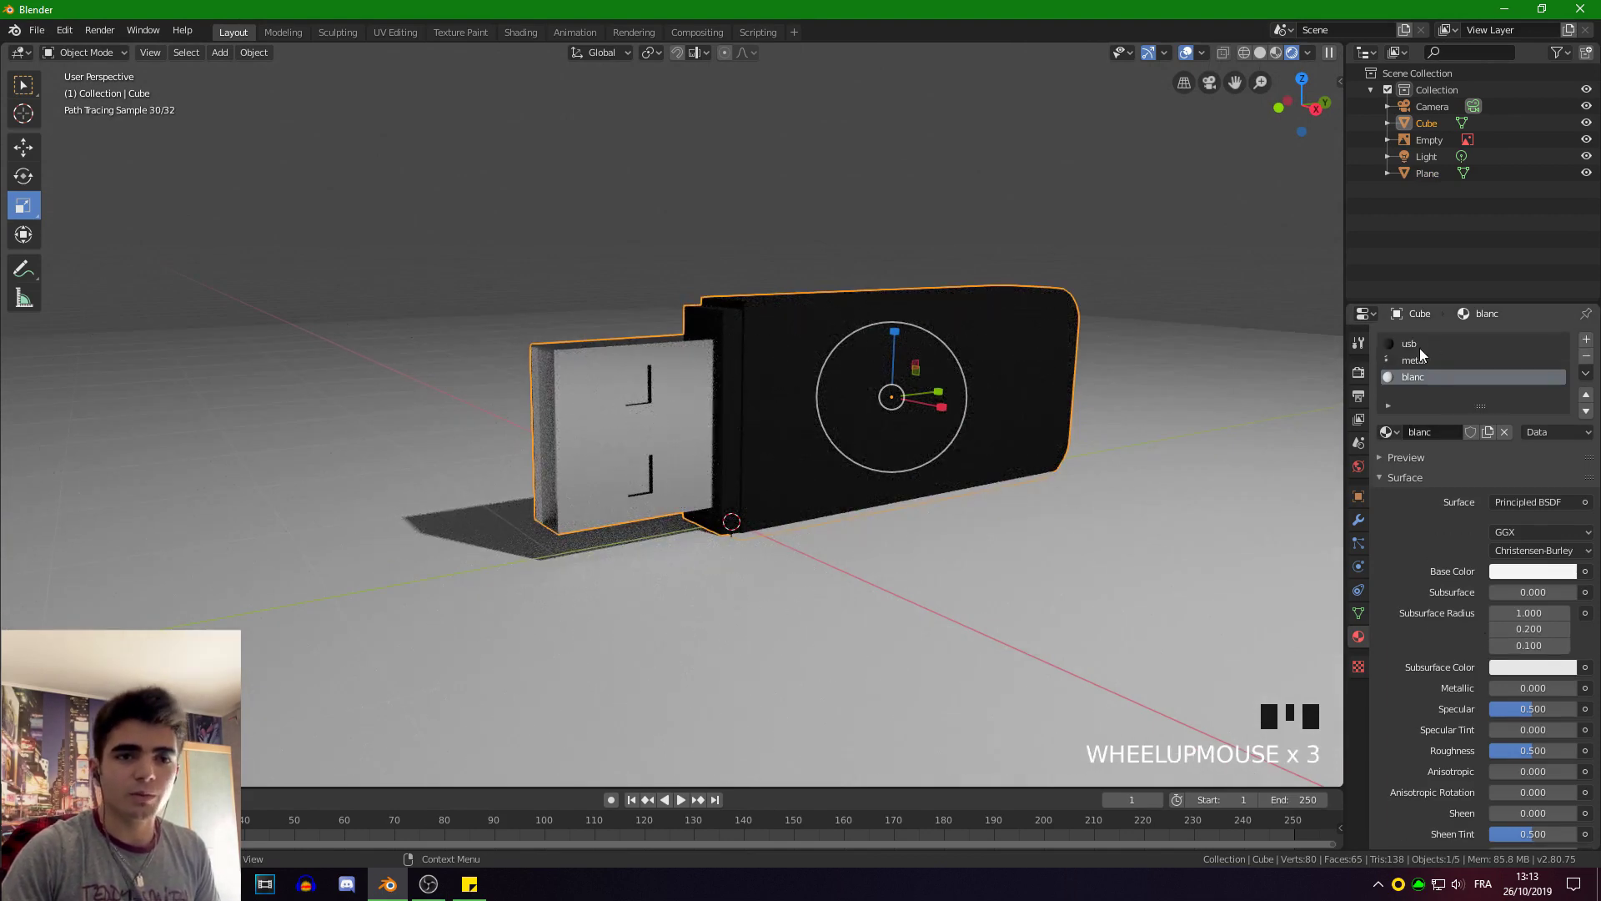
click(1426, 361)
drag(1500, 575, 1531, 575)
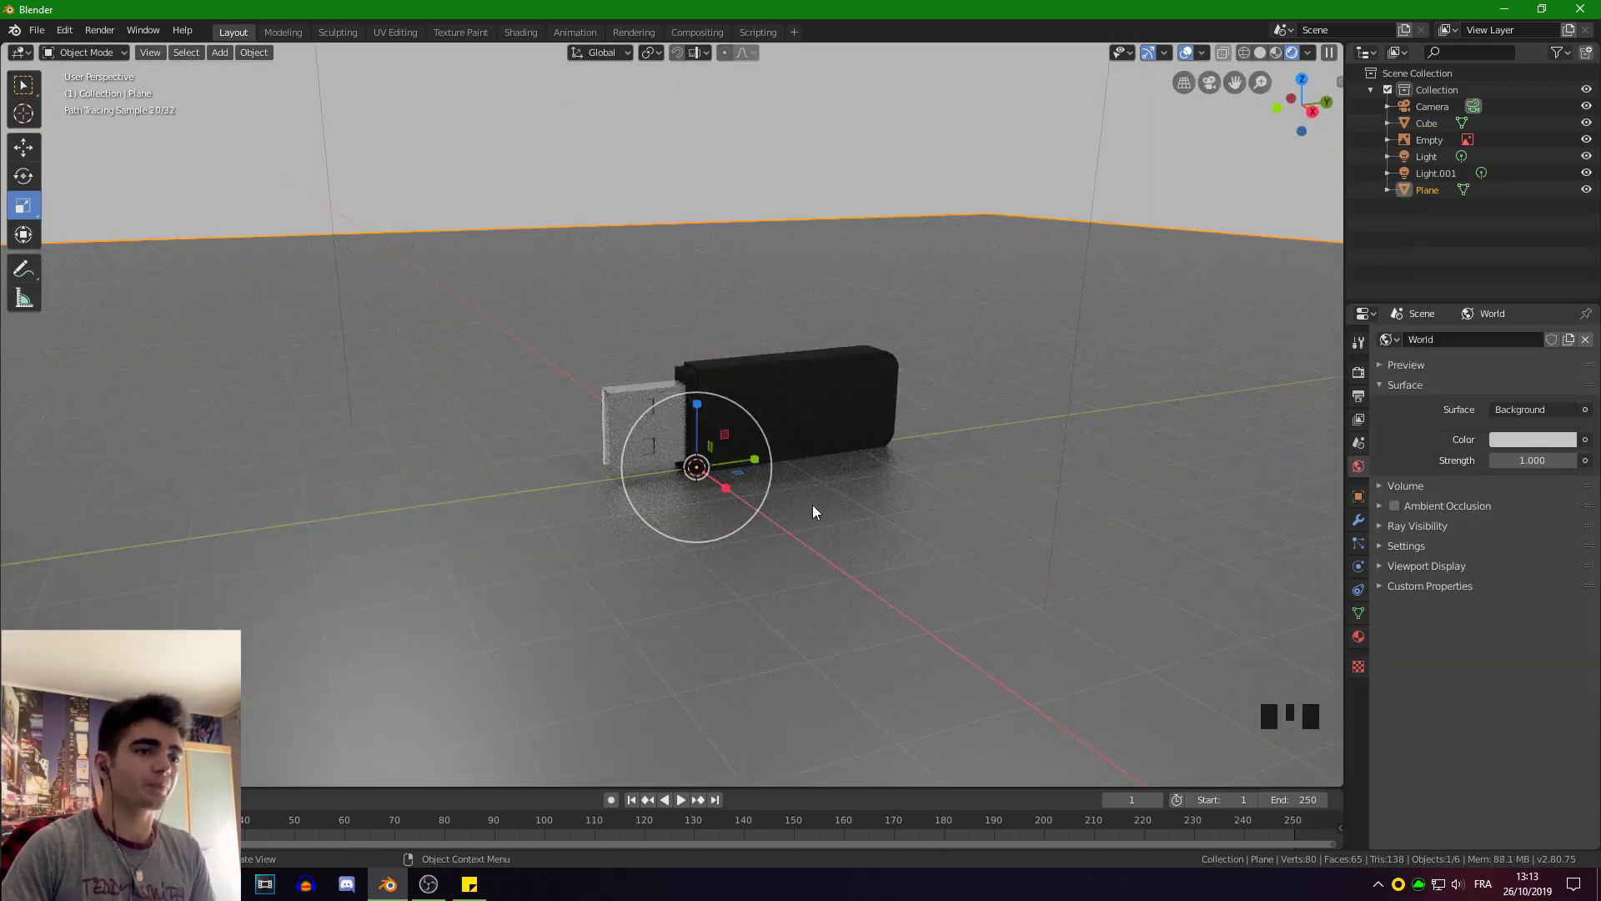
Examine the rendered drive on the floor from several angles, including the connector opening and its wide side.
scroll(815, 511, up, 2)
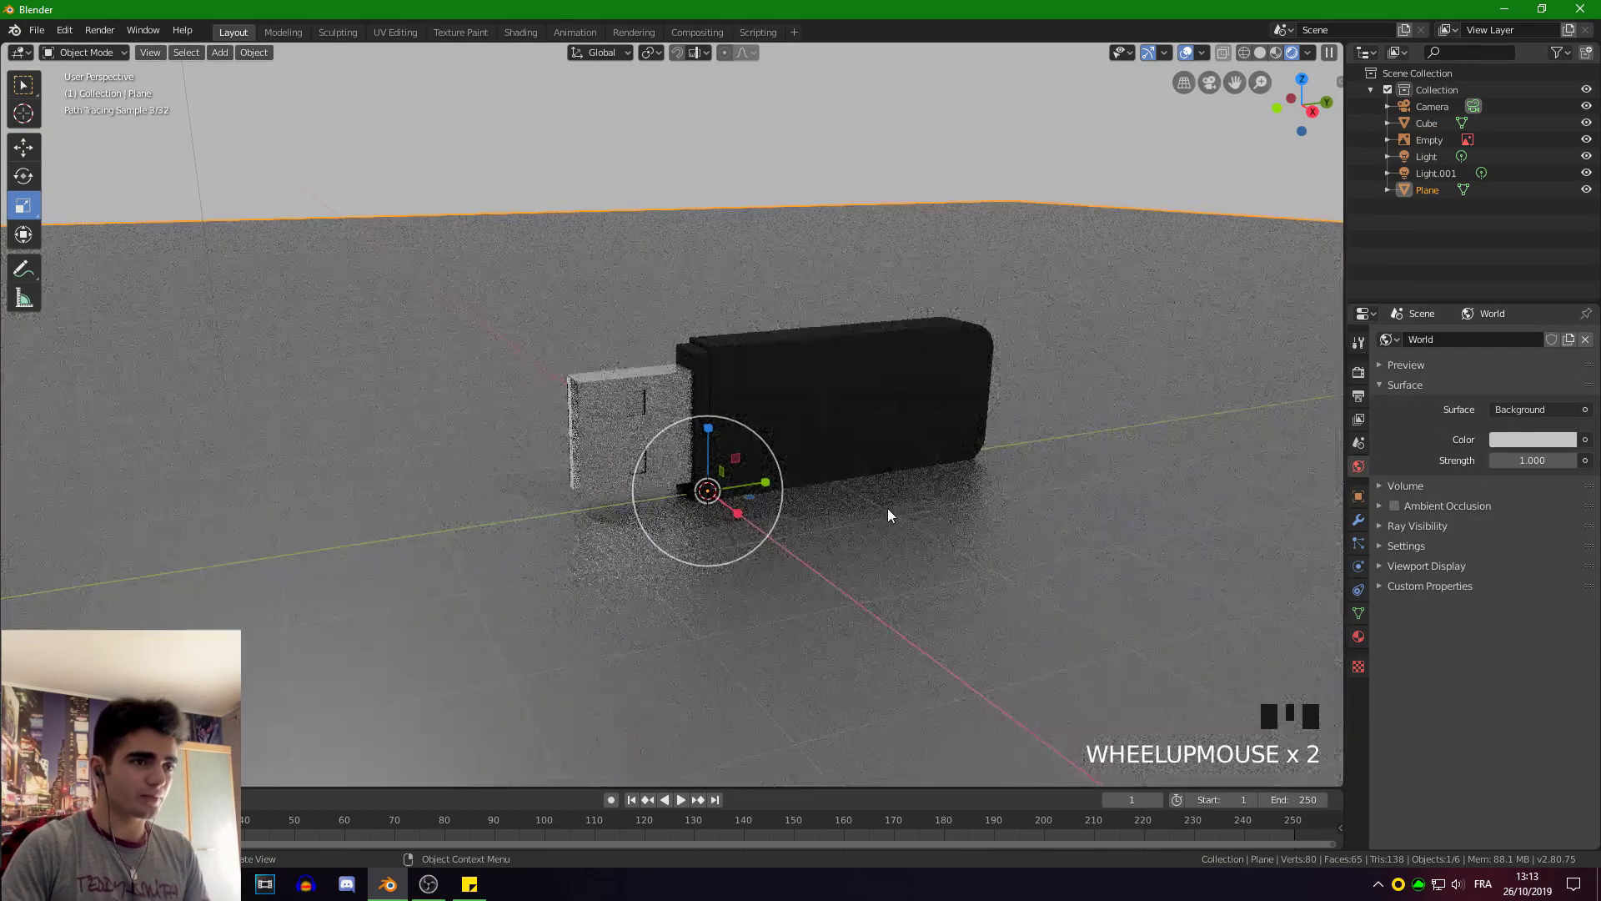
middle_drag(887, 508, 580, 452)
middle_drag(721, 469, 755, 462)
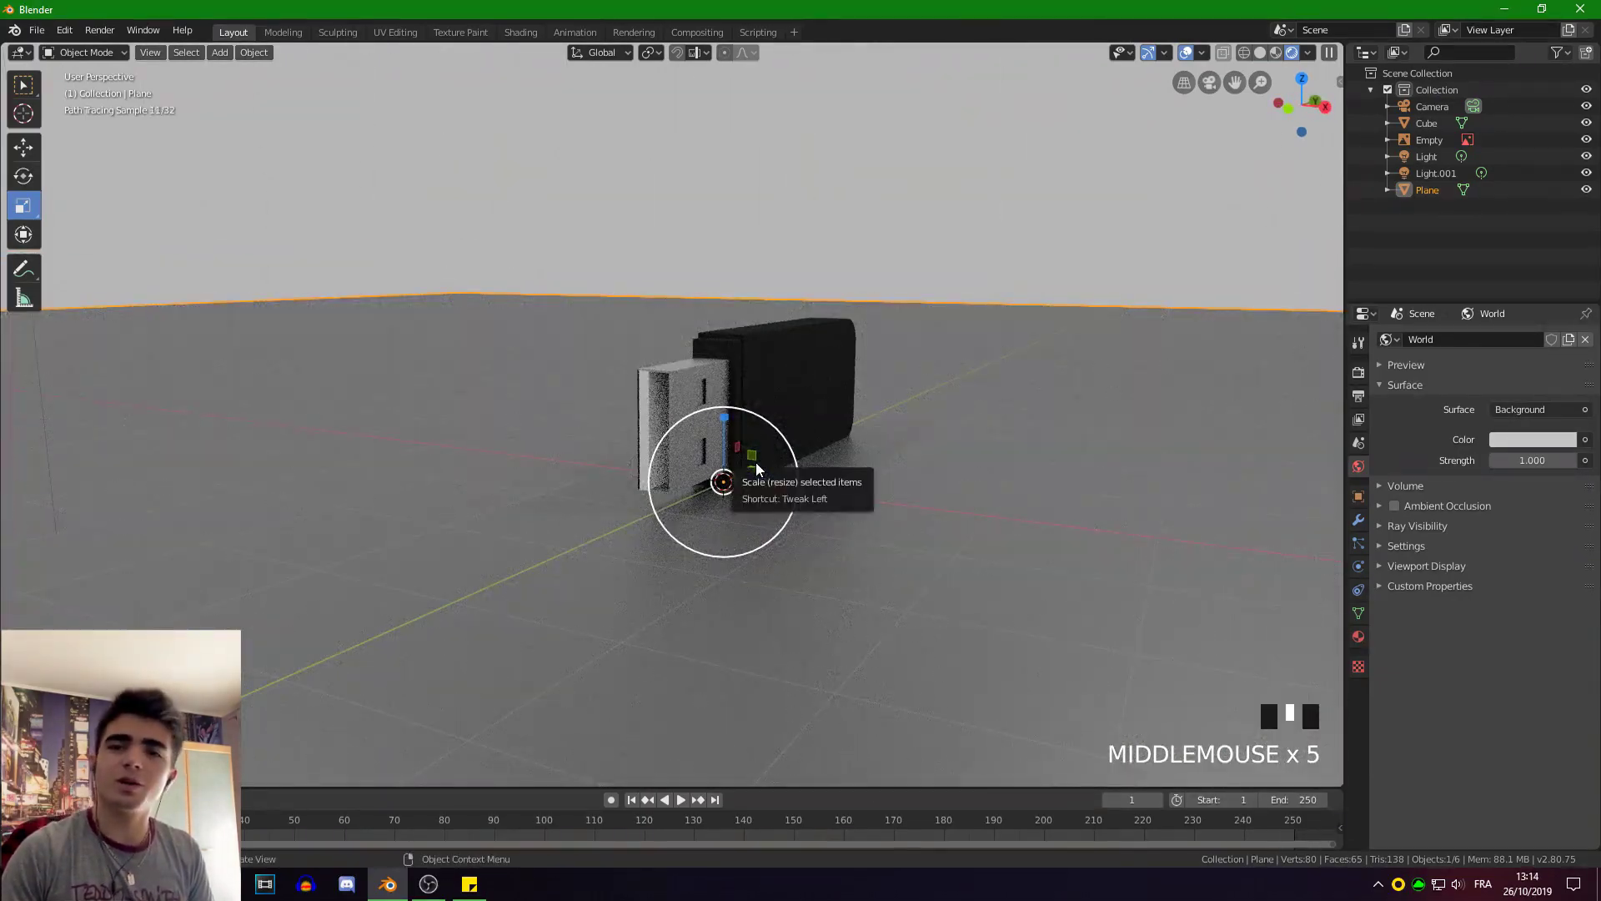
scroll(724, 450, up, 2)
middle_drag(540, 431, 593, 477)
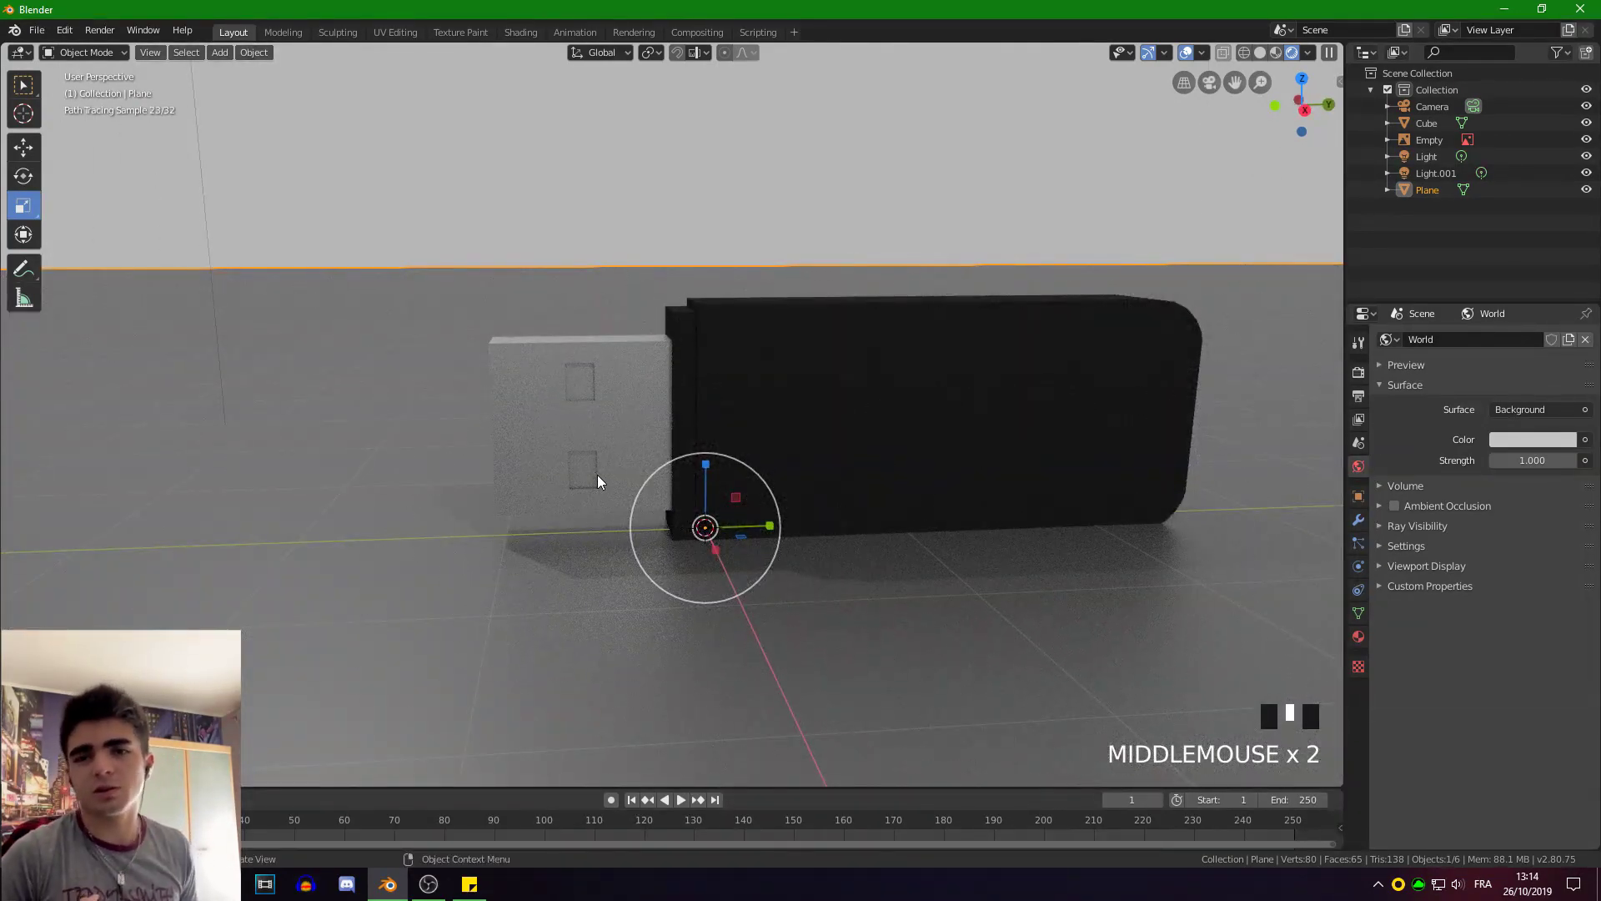